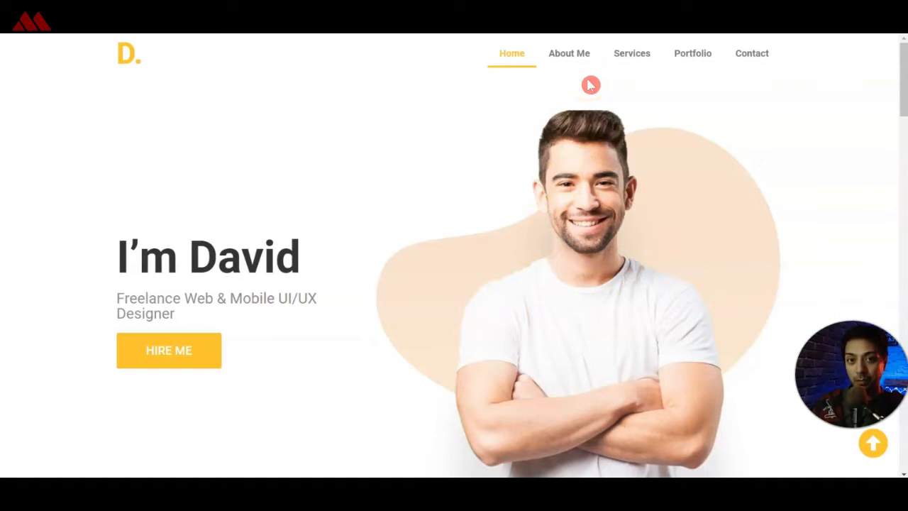
Tour the finished portfolio site's About Me, Services, Portfolio and Contact sections using its navigation links.
click(569, 55)
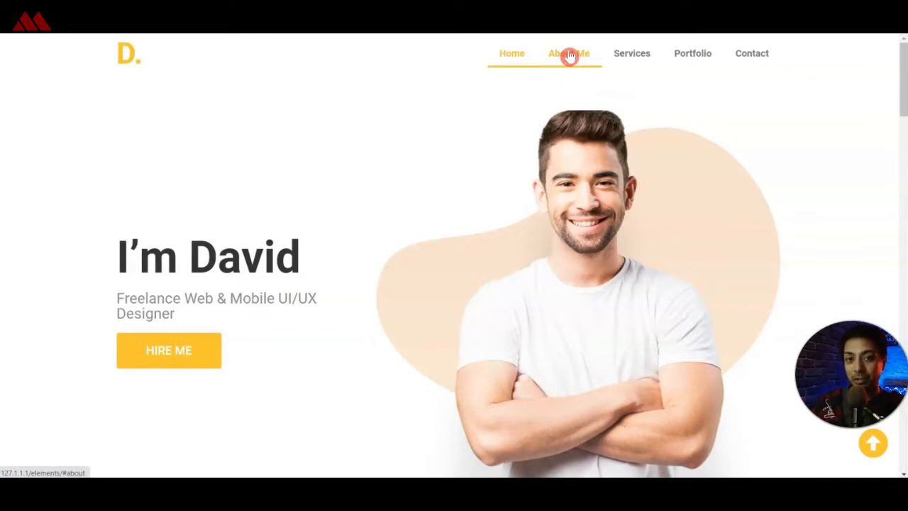
click(573, 58)
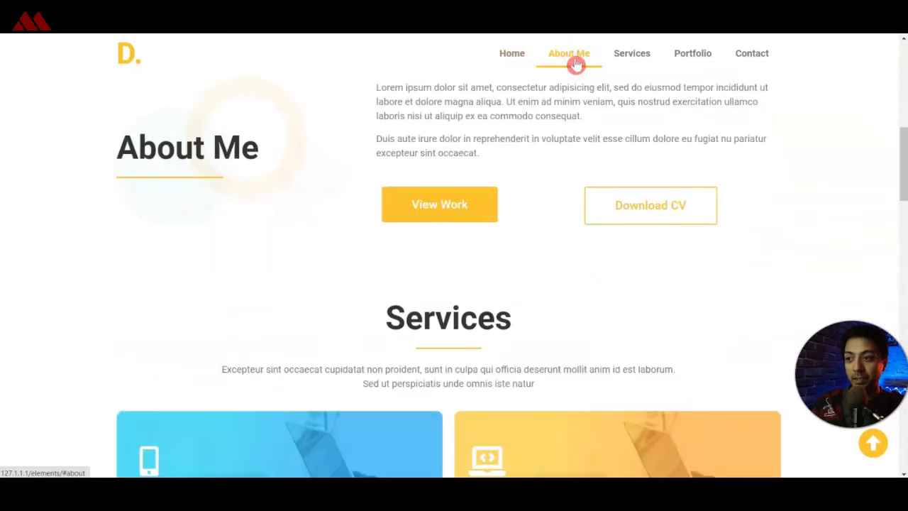
click(332, 152)
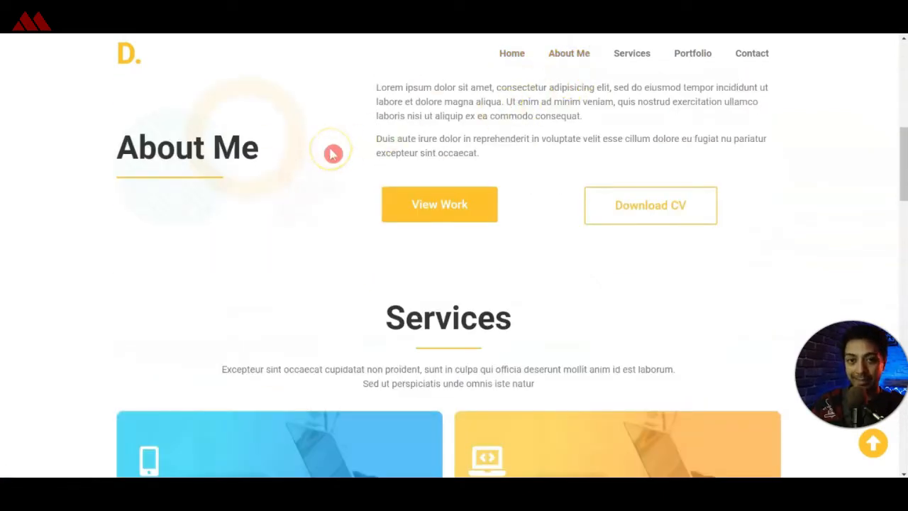
click(628, 61)
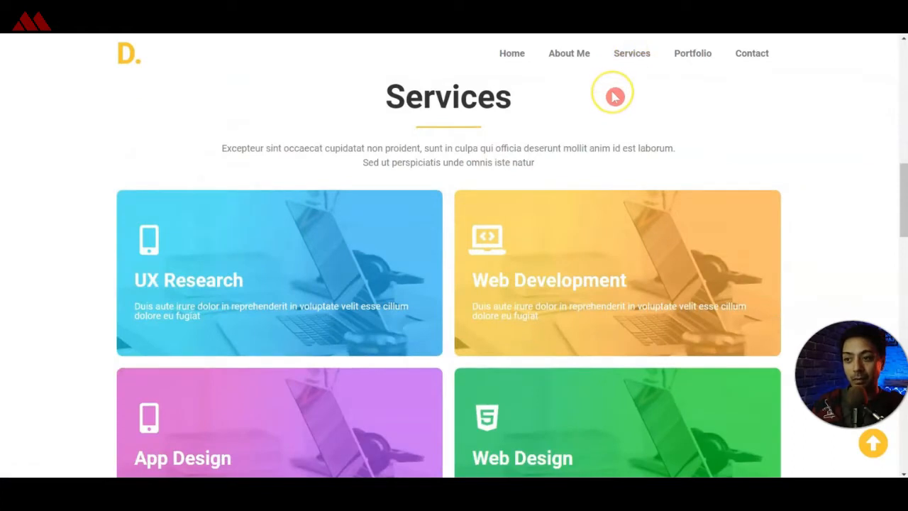
click(689, 64)
click(746, 57)
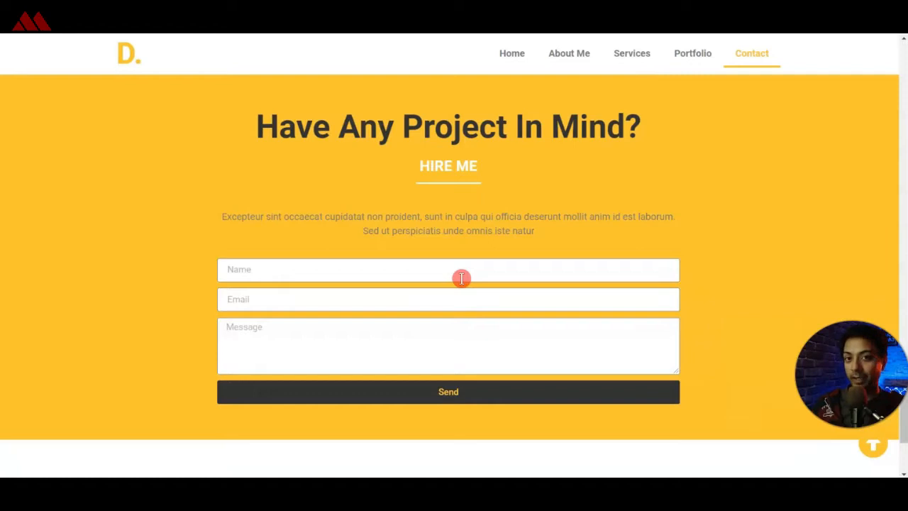
Examine the demo site's contact form and footer social icons, then return to the beginning of the page.
scroll(440, 326, down, 3)
click(422, 412)
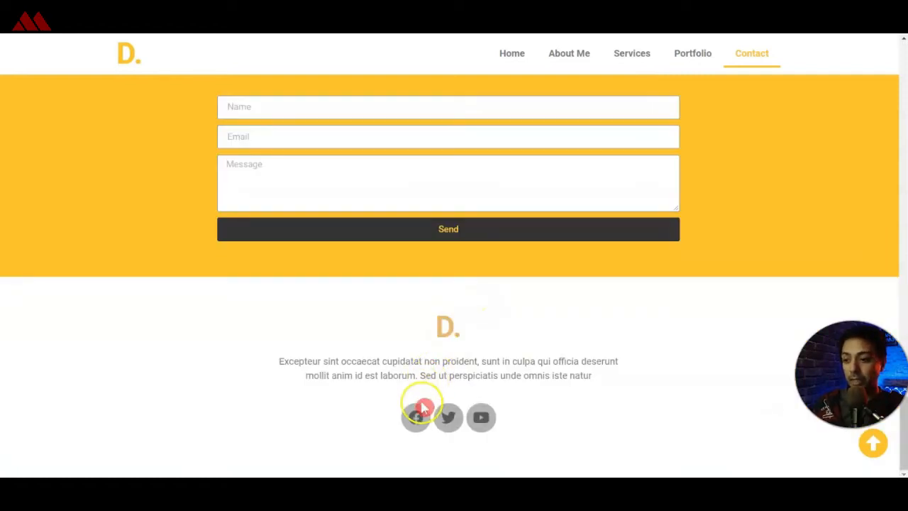
click(480, 417)
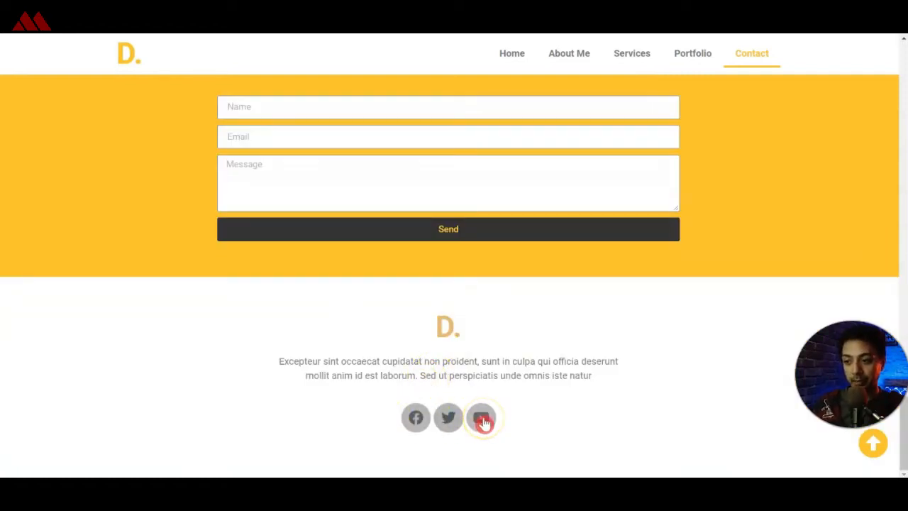
click(531, 420)
click(530, 417)
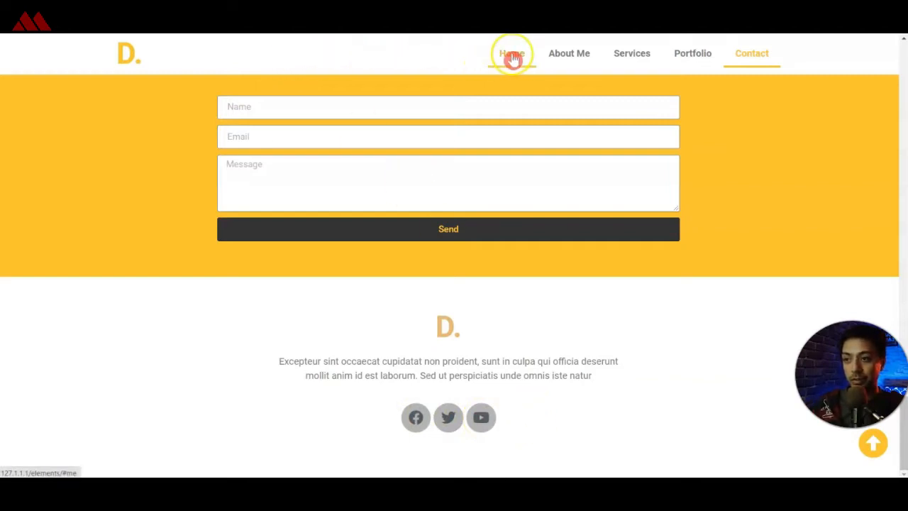
click(875, 447)
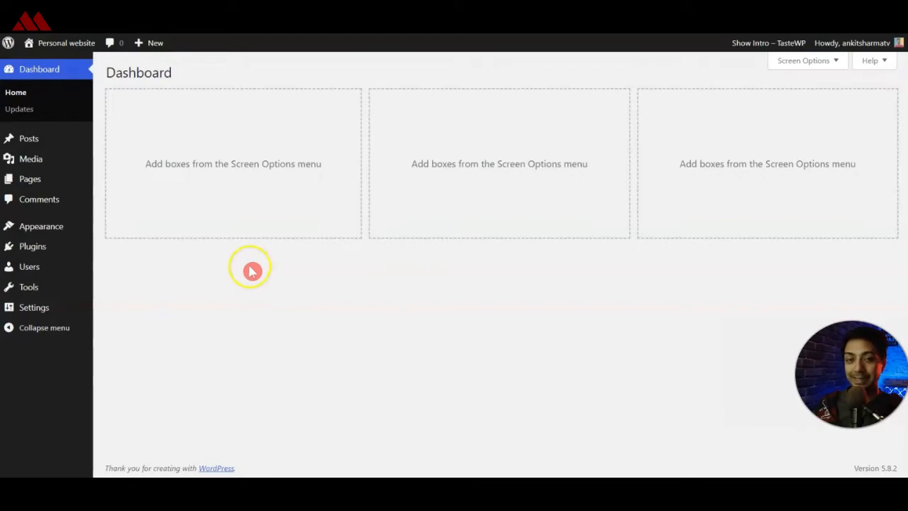
Search the WordPress theme directory for "hello", then install and activate the Hello Elementor theme.
mouse_move(44, 235)
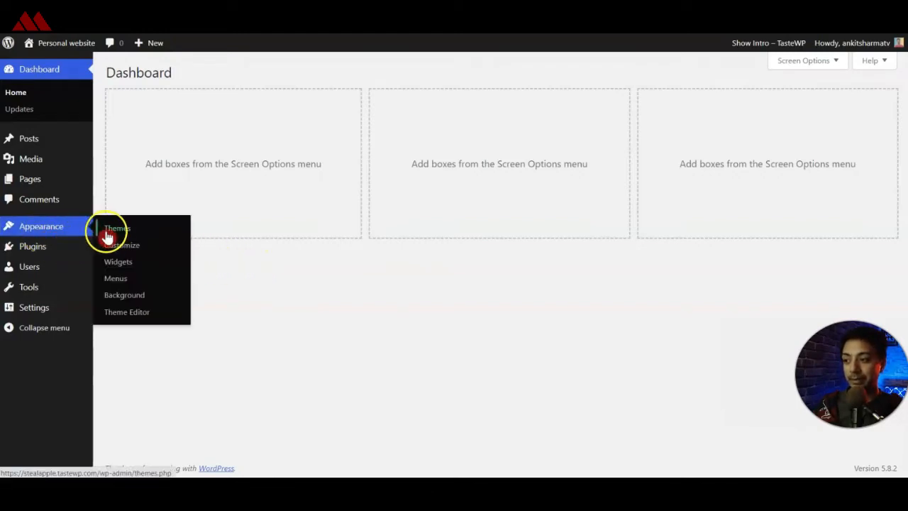
click(127, 225)
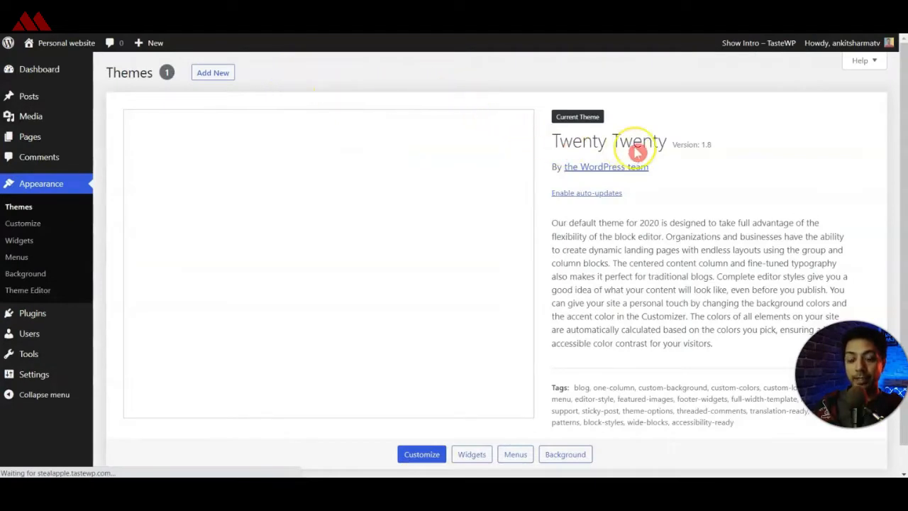
click(220, 73)
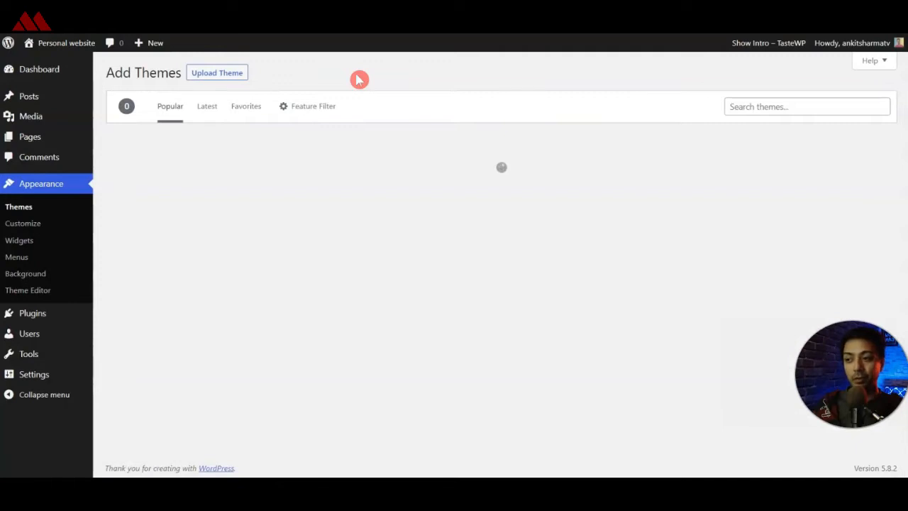
click(477, 139)
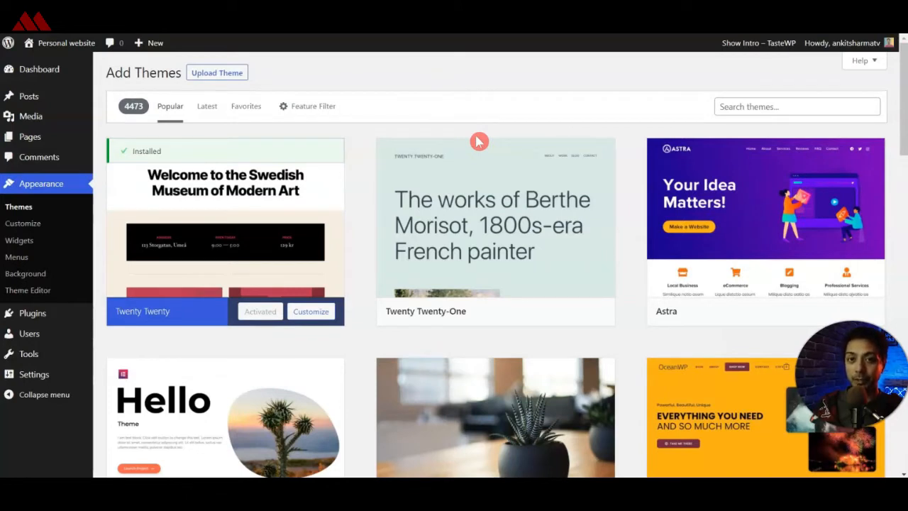
click(751, 106)
text(hello)
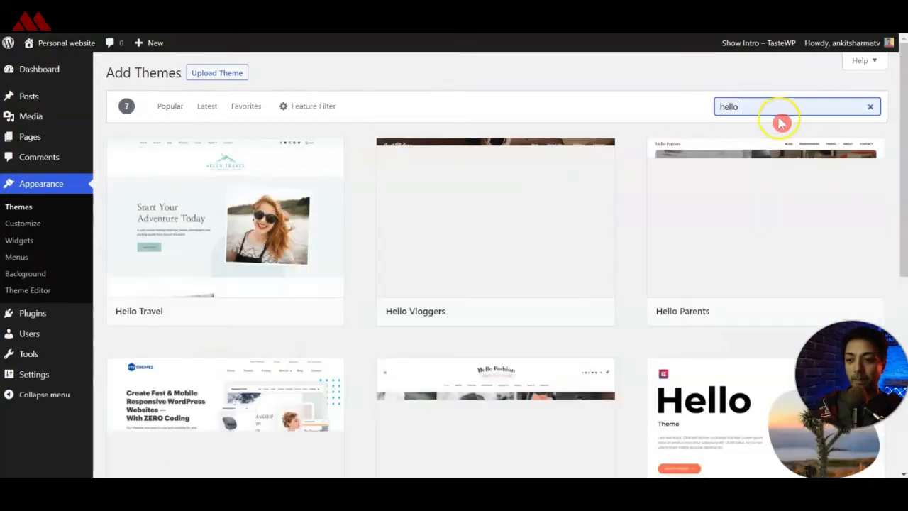
scroll(569, 320, down, 5)
mouse_move(742, 156)
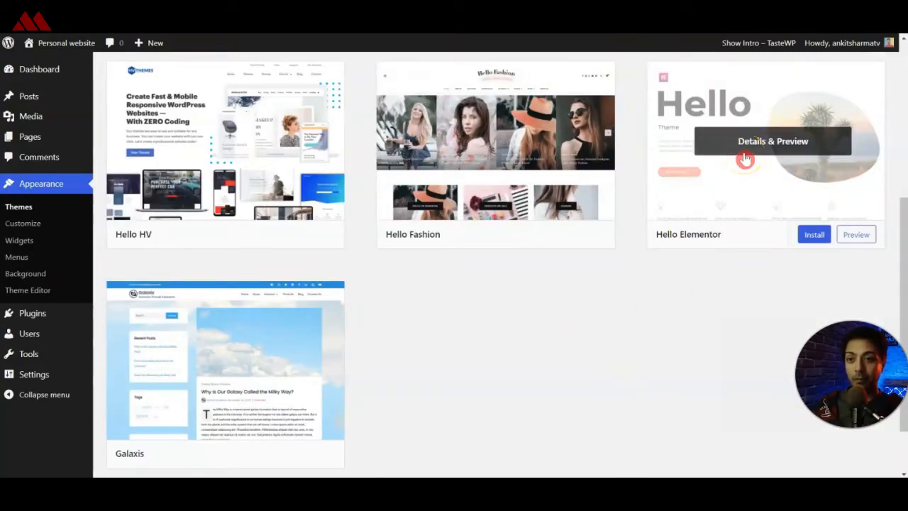
click(813, 235)
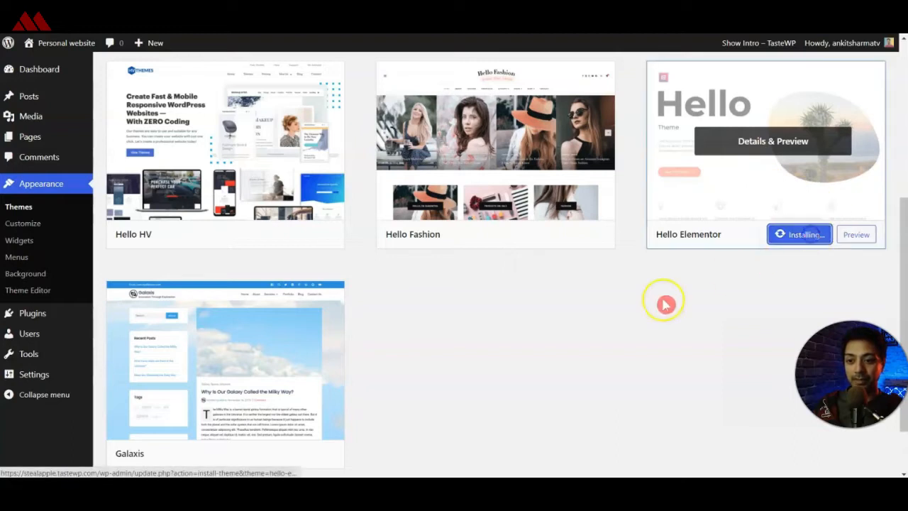
click(780, 238)
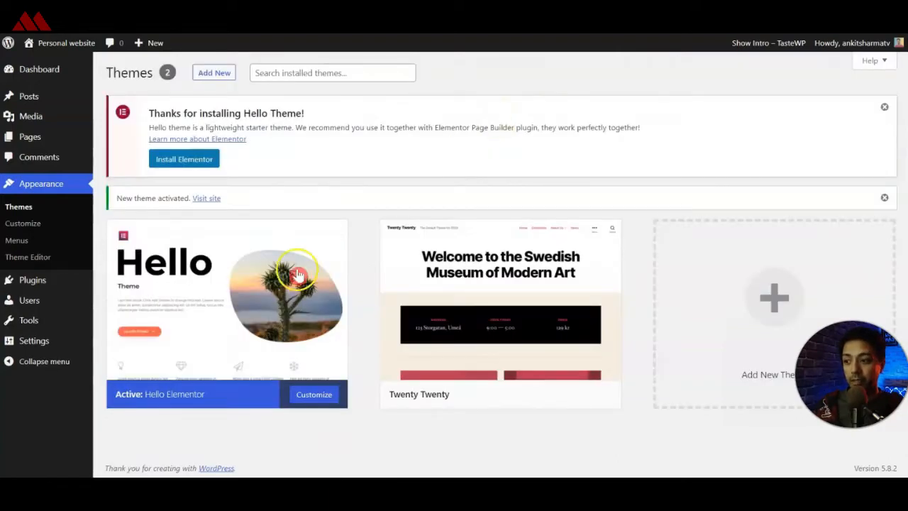
Delete the unused Twenty Twenty theme from the site and confirm the deletion.
mouse_move(219, 316)
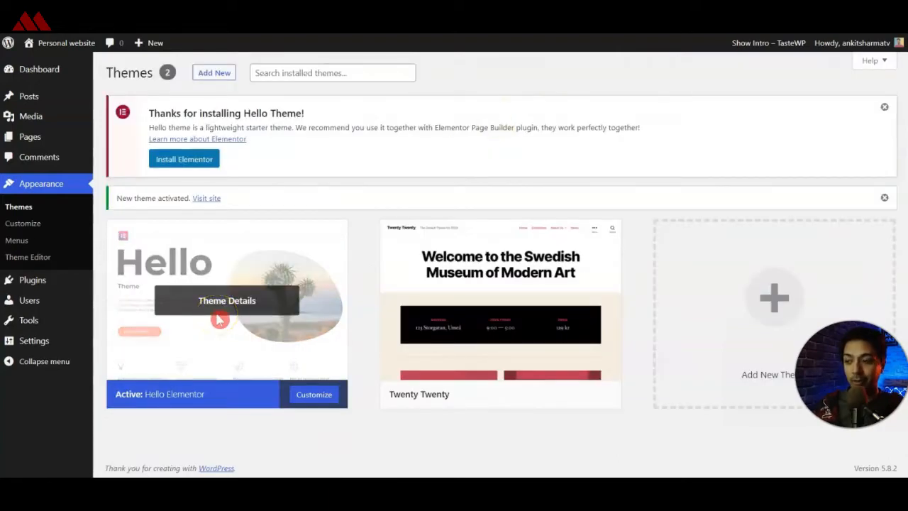
mouse_move(480, 292)
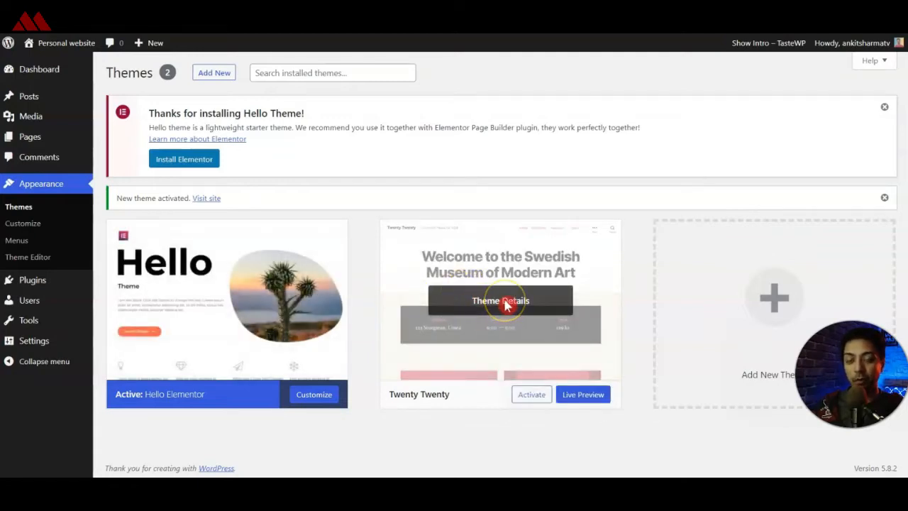
click(506, 305)
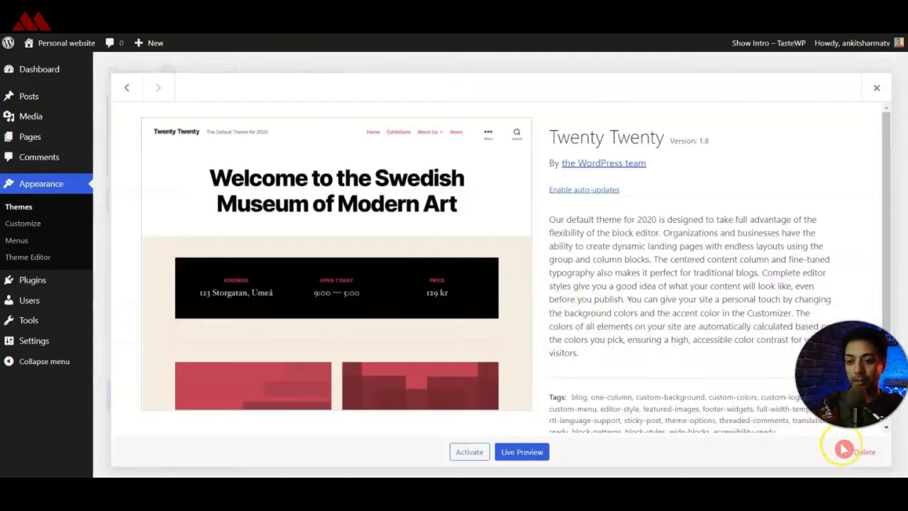
click(861, 452)
click(511, 113)
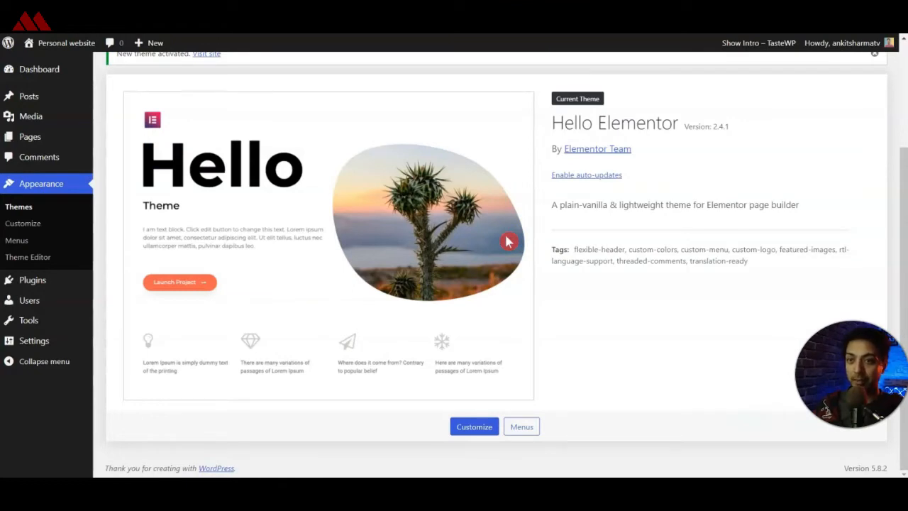
click(457, 237)
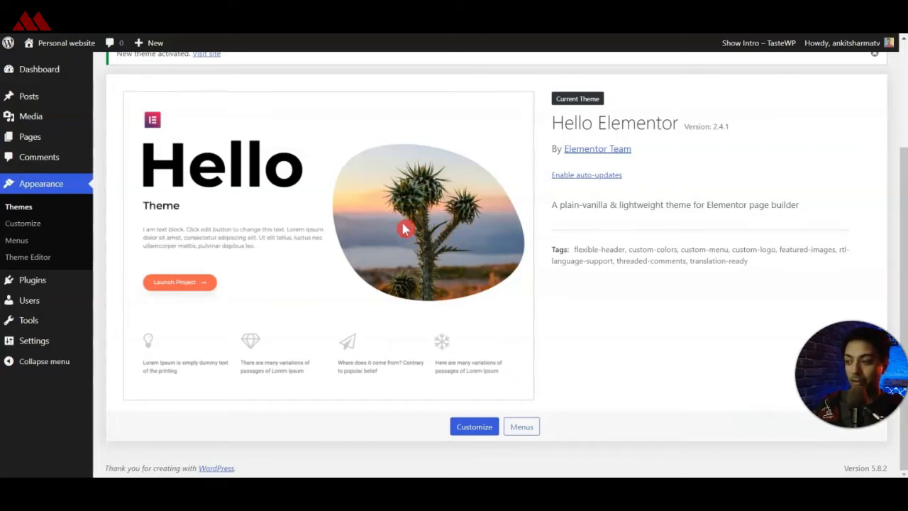
Search for the "elementor" plugin, then install and activate Elementor Website Builder.
mouse_move(41, 282)
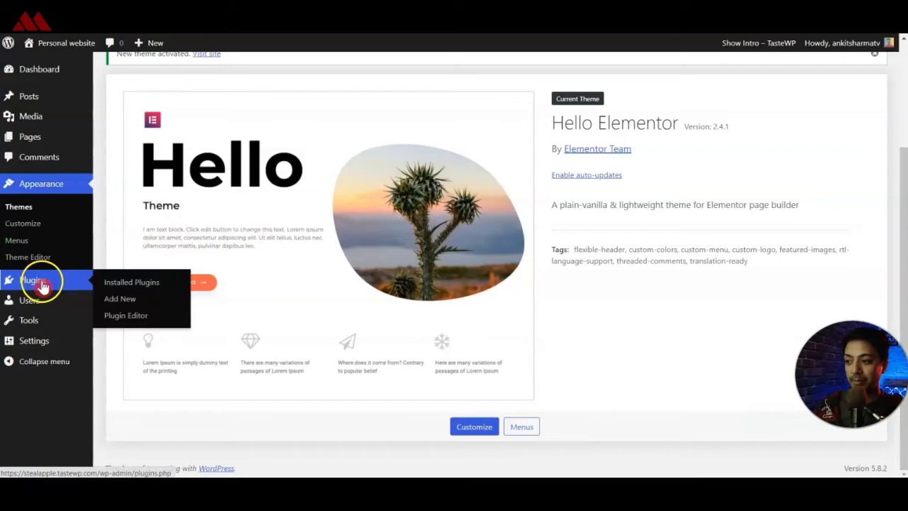
click(125, 301)
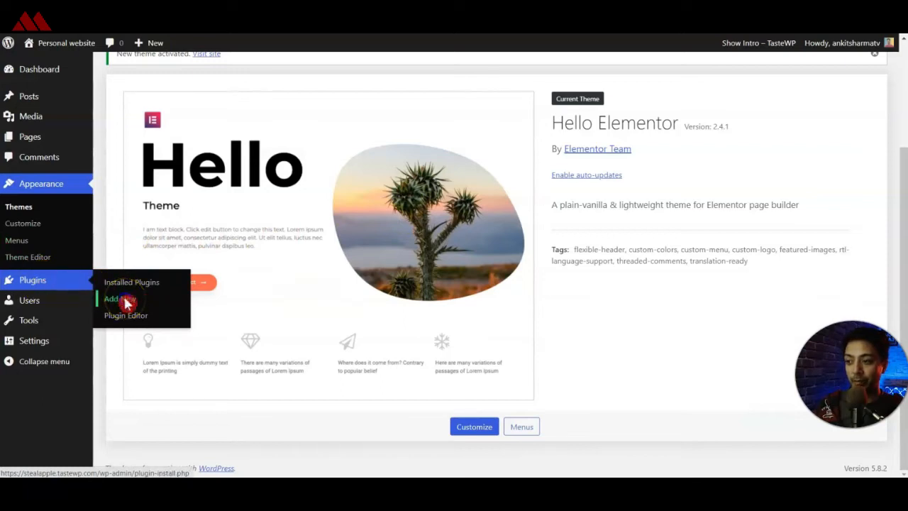
click(815, 196)
text(elementor)
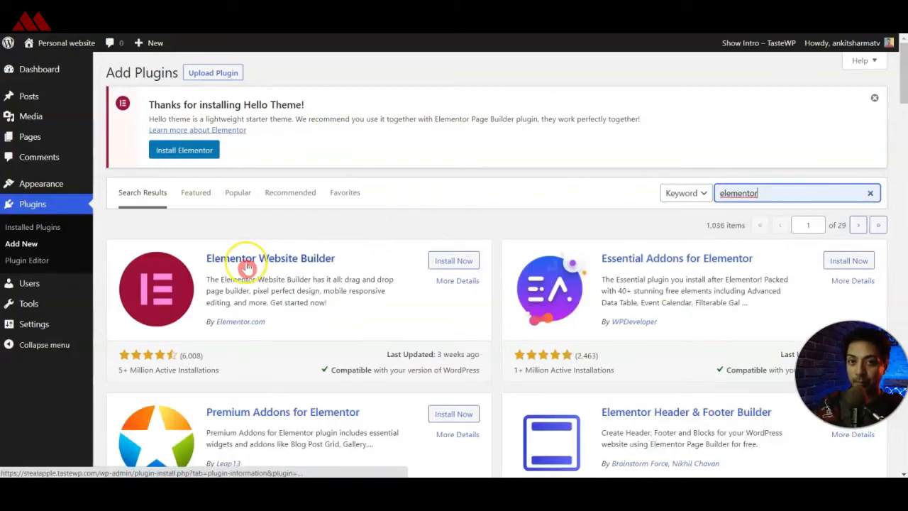
click(433, 260)
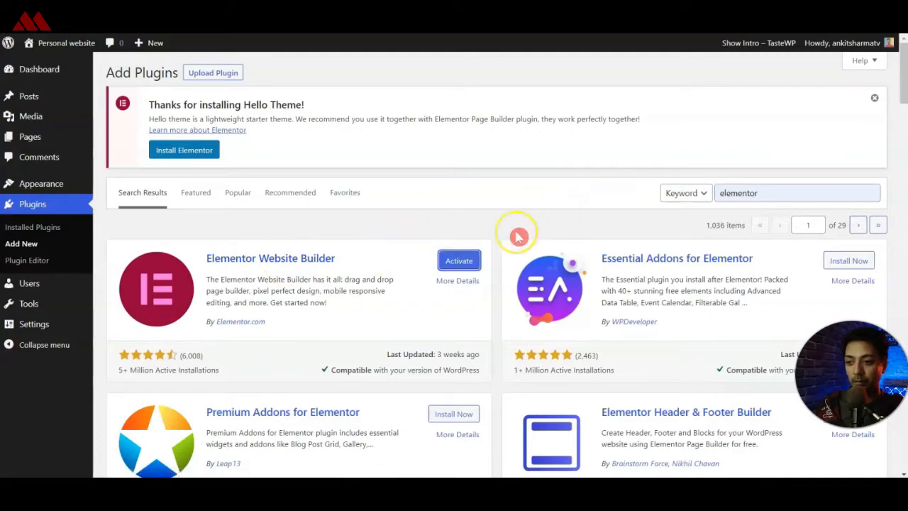
click(466, 263)
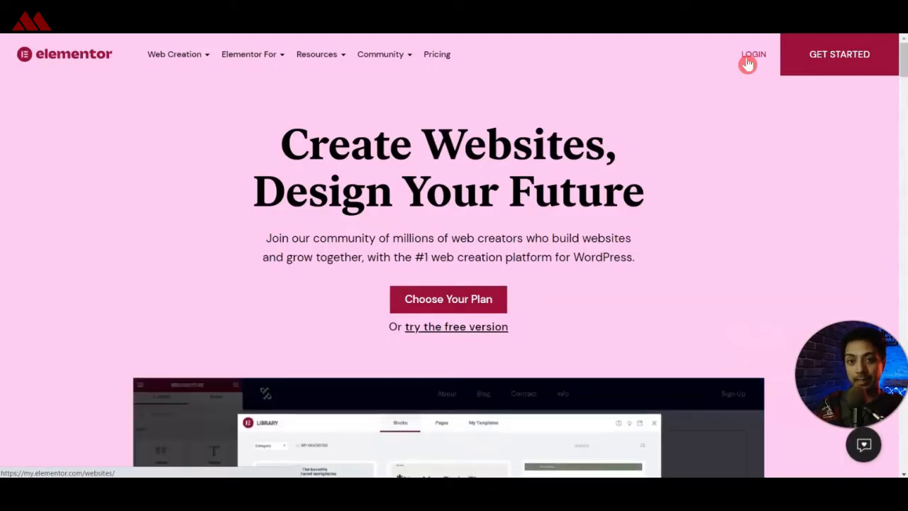
Enter the account area of the Elementor website and download the Elementor Pro Expert plugin file.
click(752, 57)
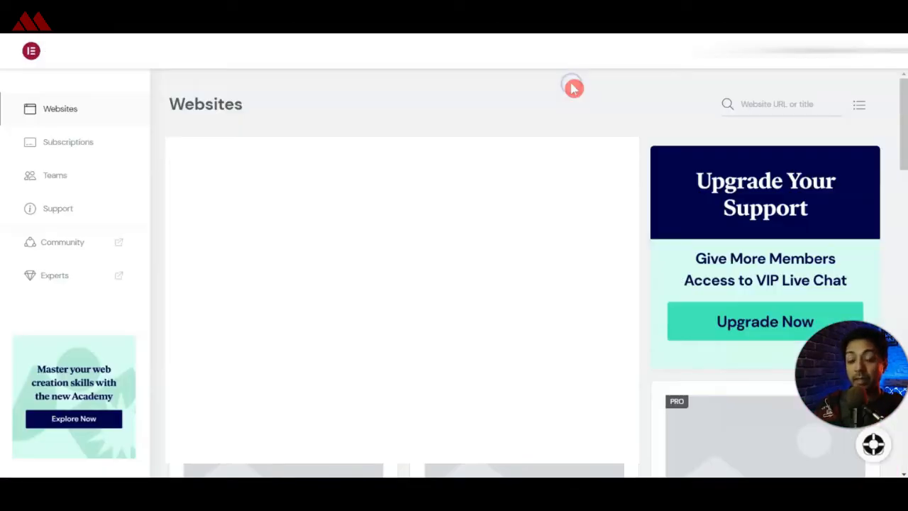
click(767, 52)
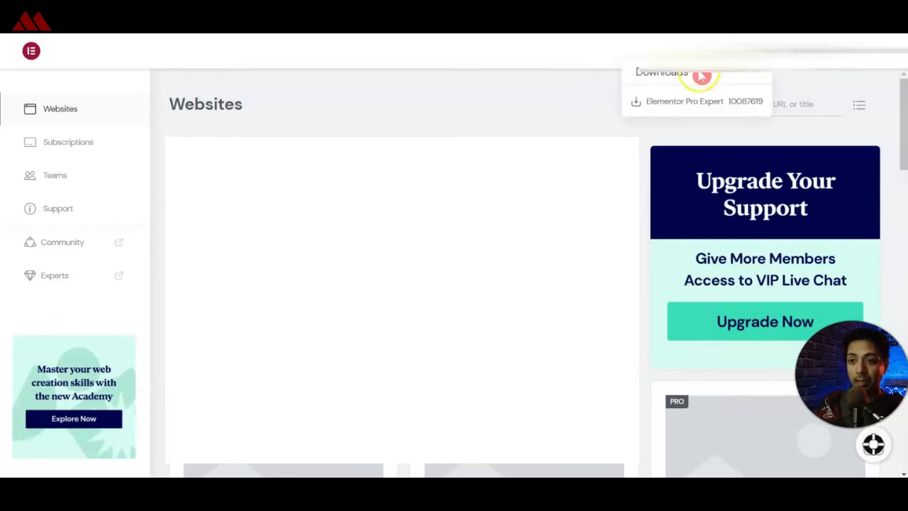
click(664, 107)
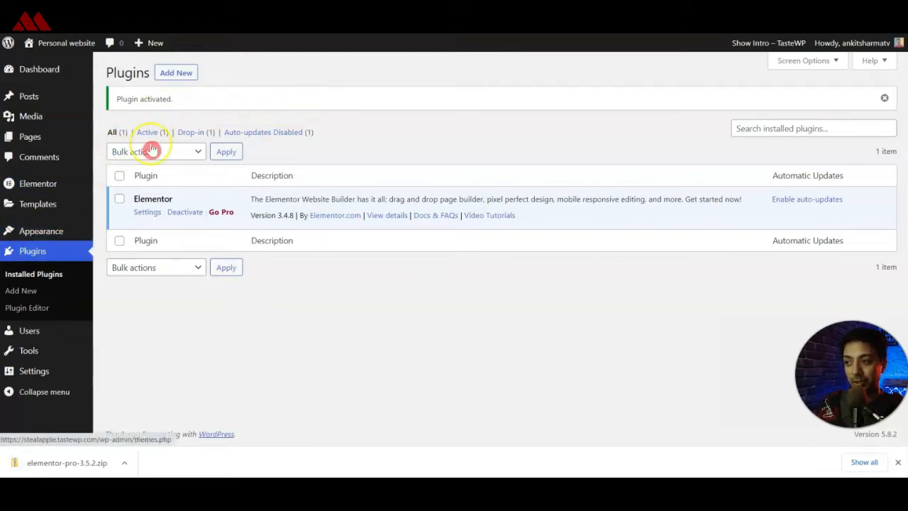
Back in WordPress, upload elementor-pro-3.5.2.zip as a new plugin, install it and activate it.
click(183, 74)
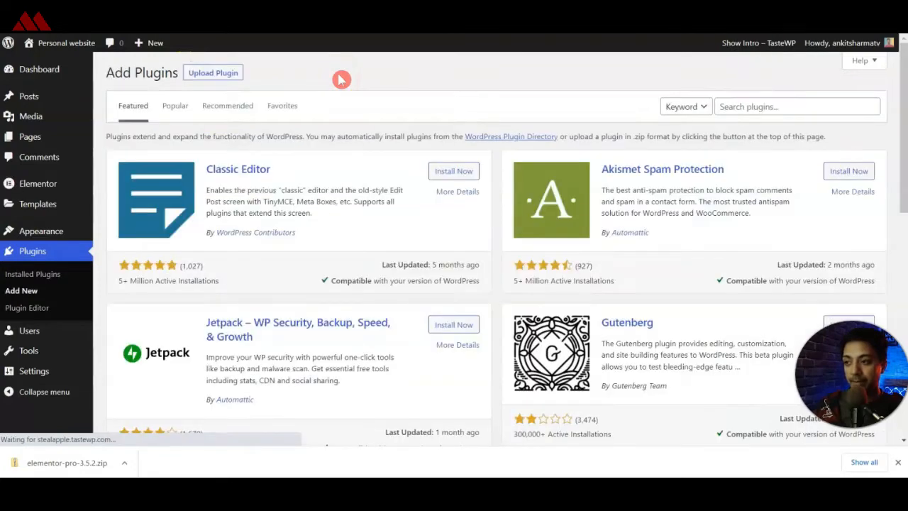
click(197, 79)
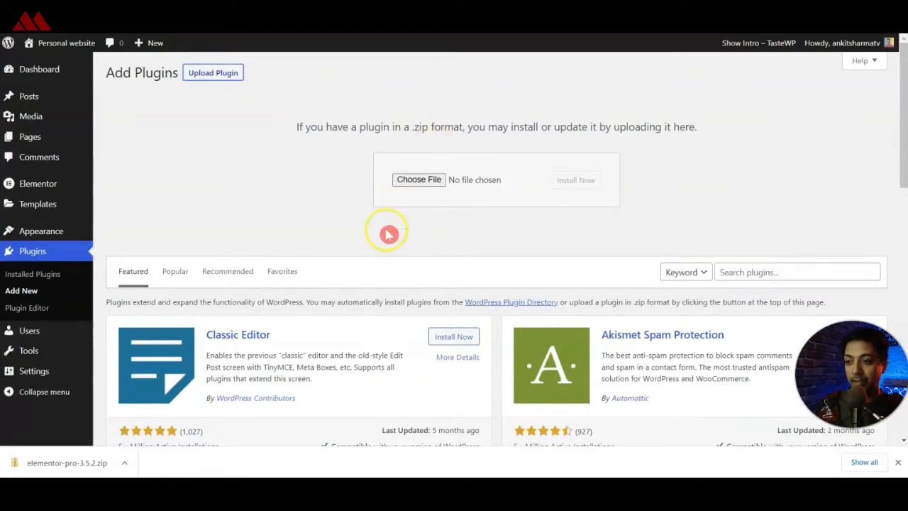
drag(67, 463, 426, 183)
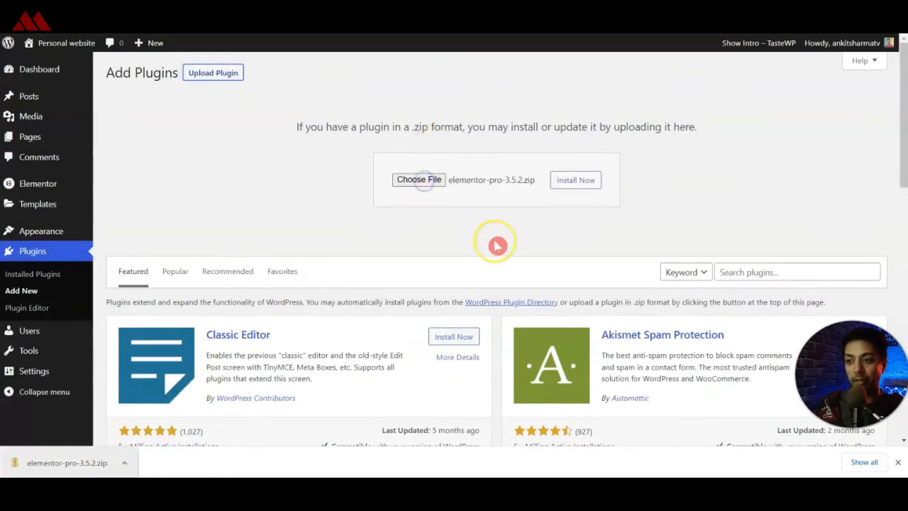
click(561, 179)
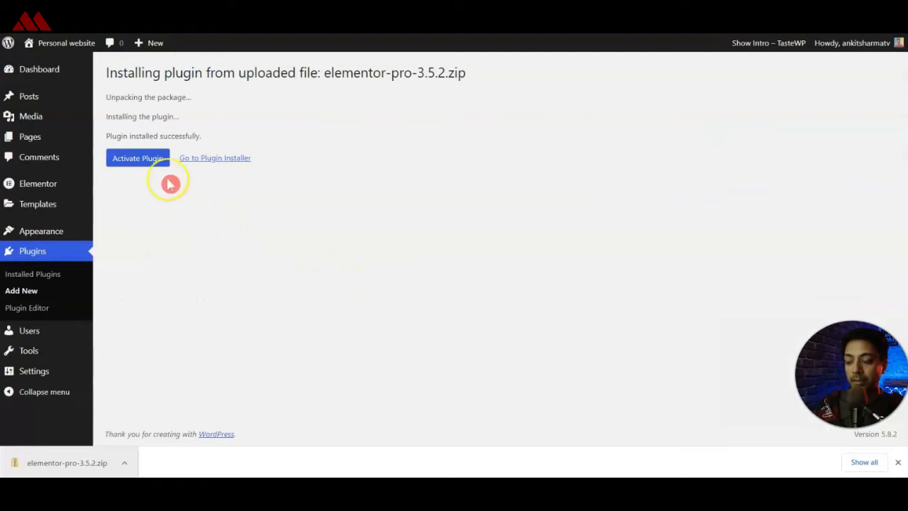
click(144, 163)
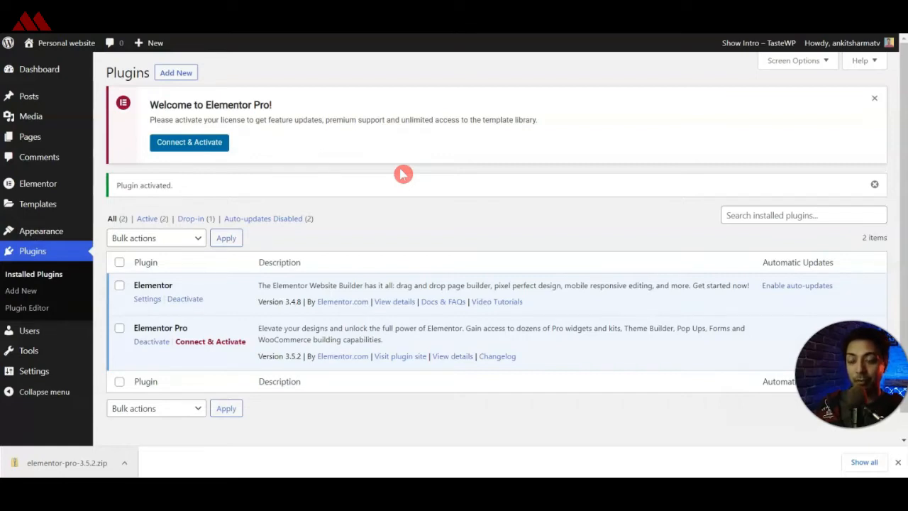
Connect Elementor Pro to the Elementor account and activate its license for this site.
click(190, 144)
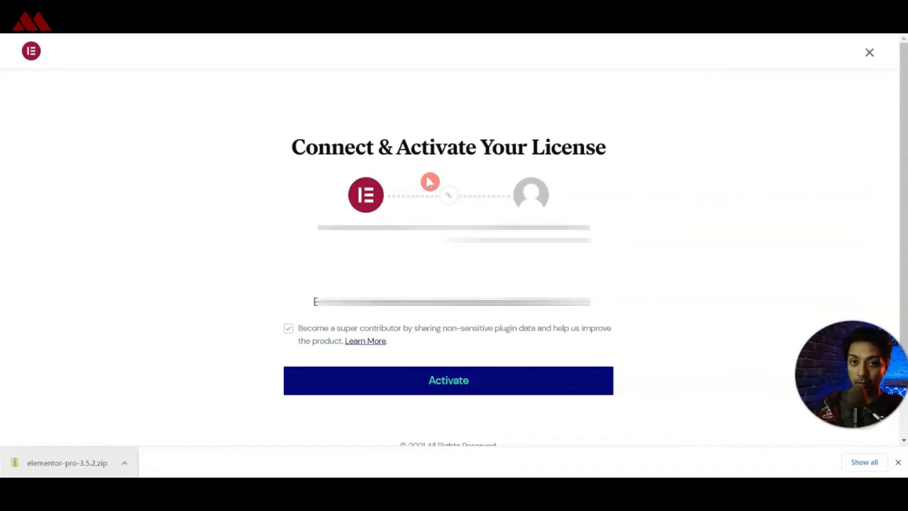
click(288, 328)
click(452, 383)
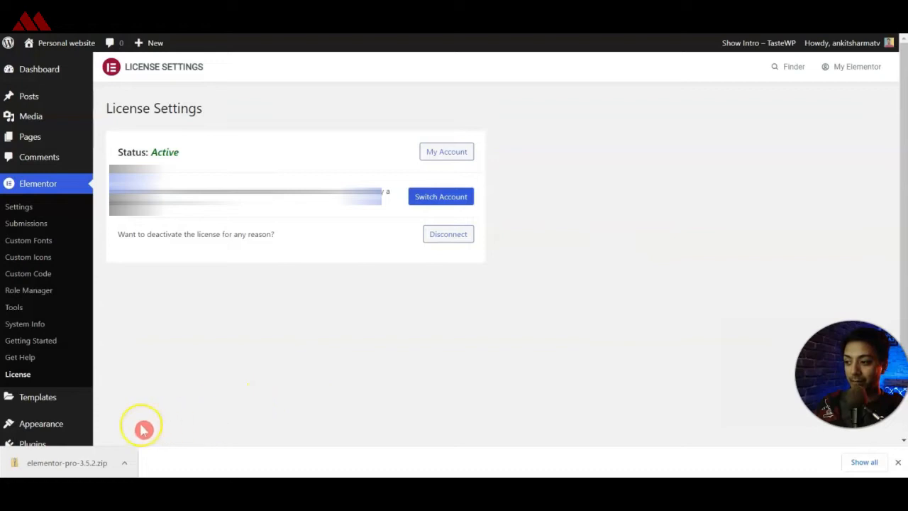
Create a new WordPress navigation menu named "top menu".
mouse_move(45, 421)
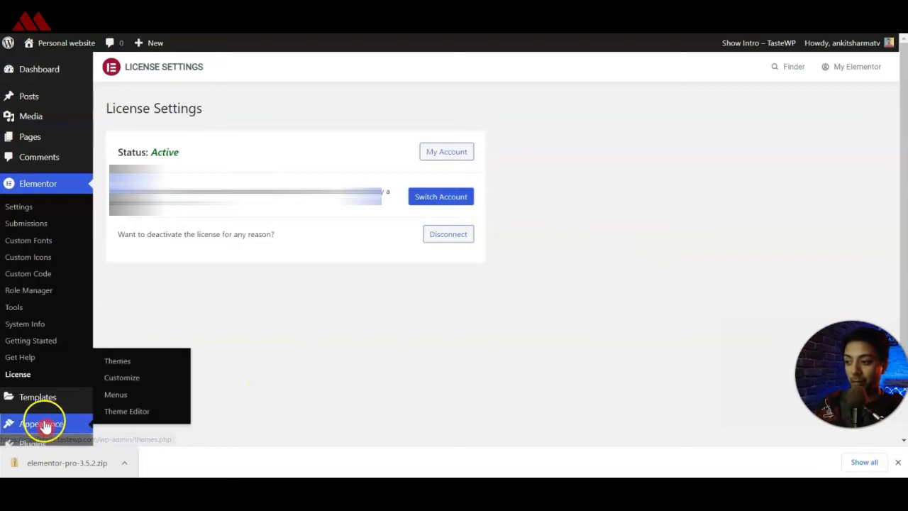
click(131, 401)
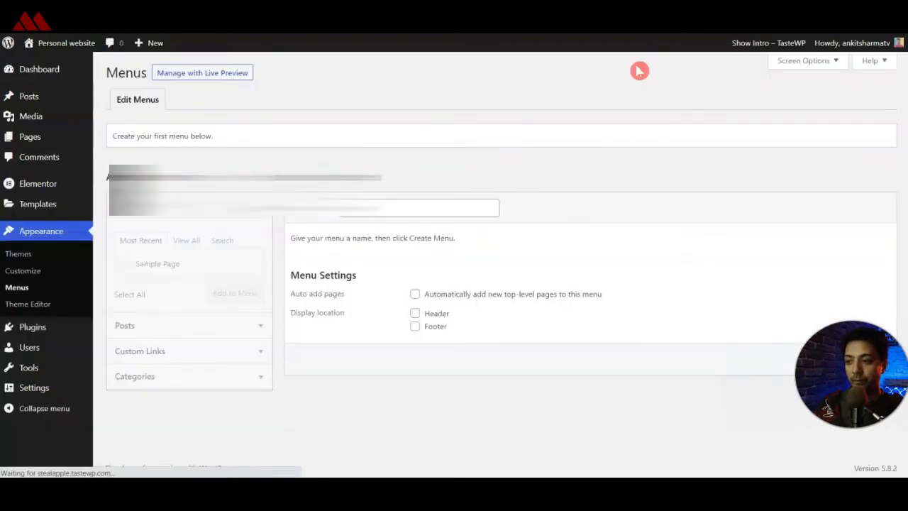
click(469, 211)
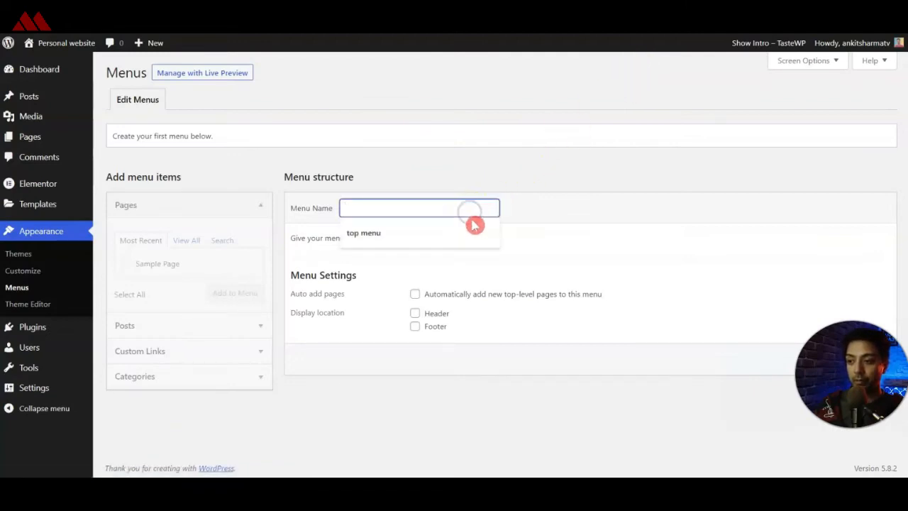
click(472, 230)
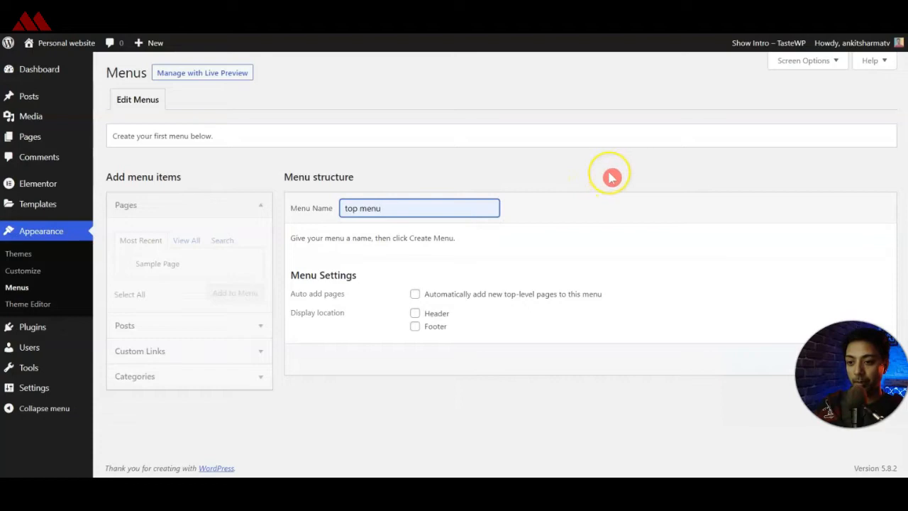
key(ctrl+minus)
click(871, 297)
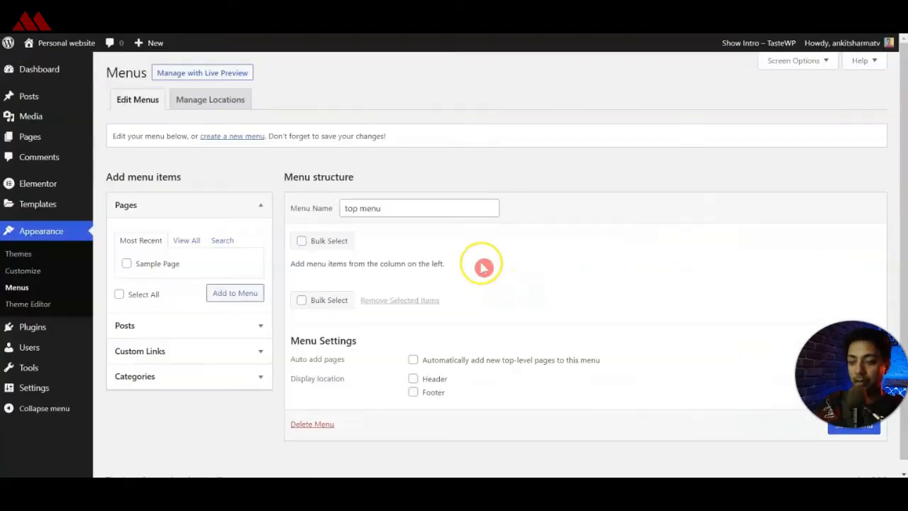
Add a custom link to the menu with the text "Home" and the URL "#home".
click(165, 350)
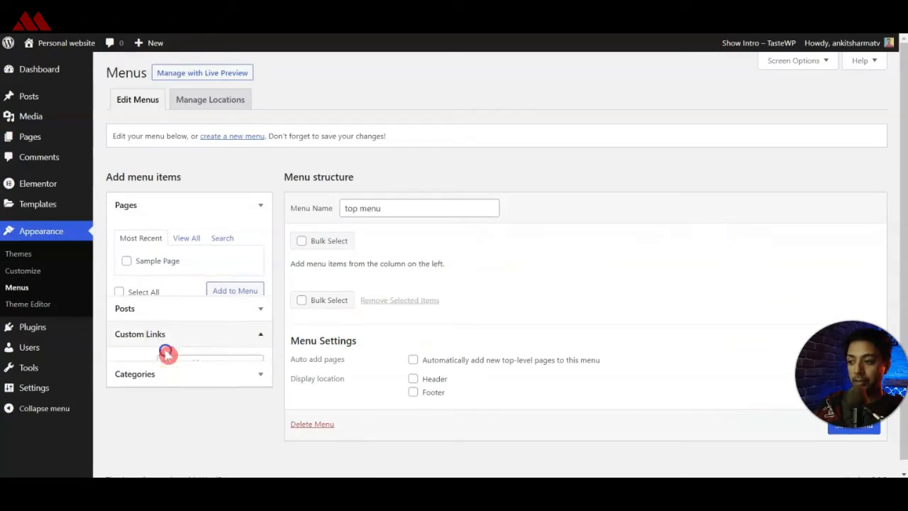
click(221, 298)
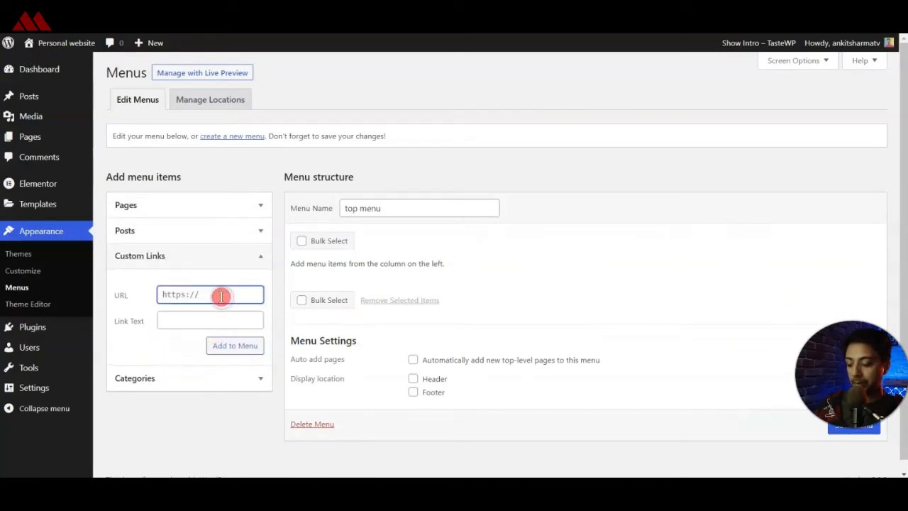
text(#)
click(217, 321)
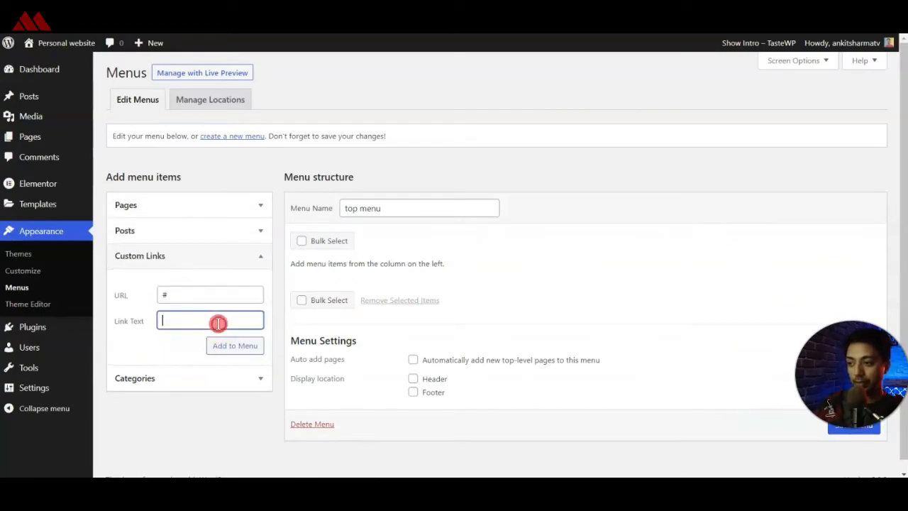
text(Home)
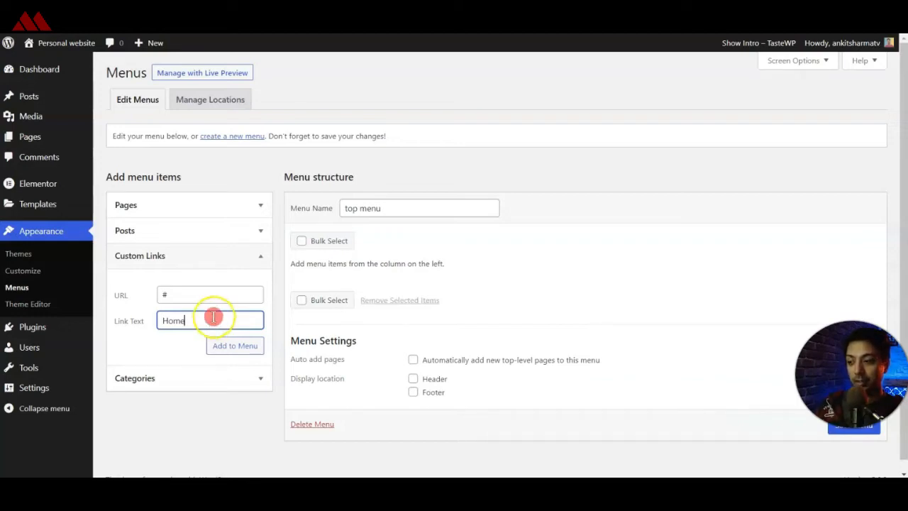
click(213, 292)
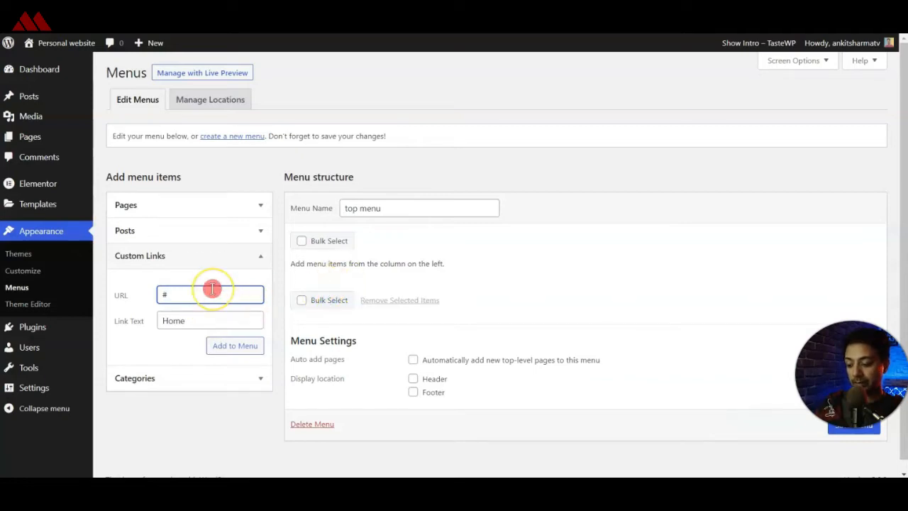
text(ha)
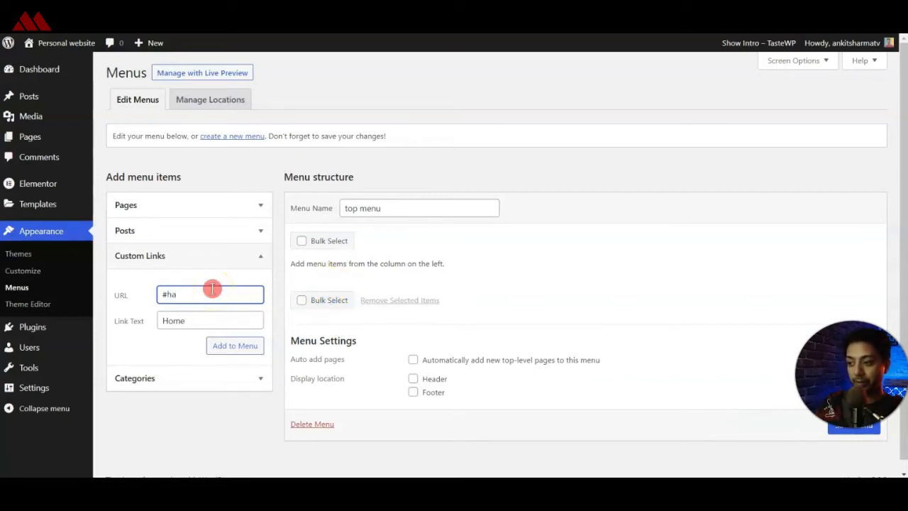
text(me)
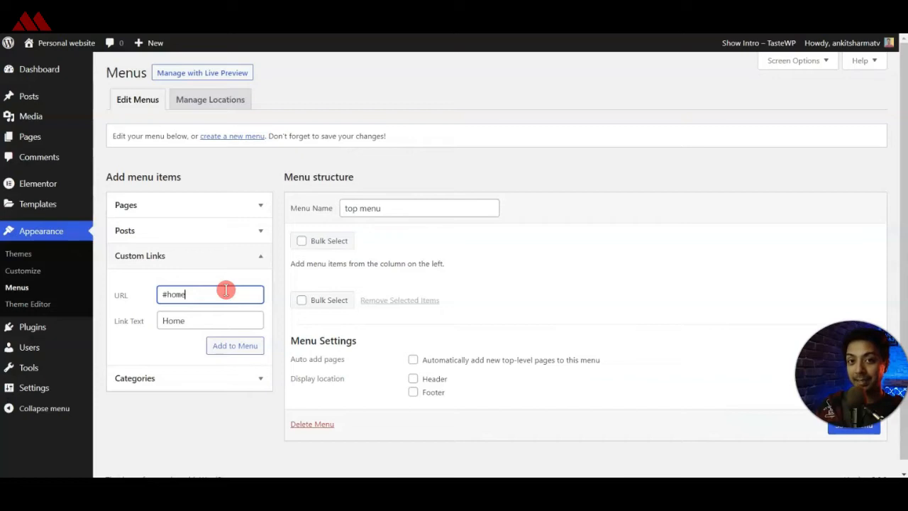
click(222, 301)
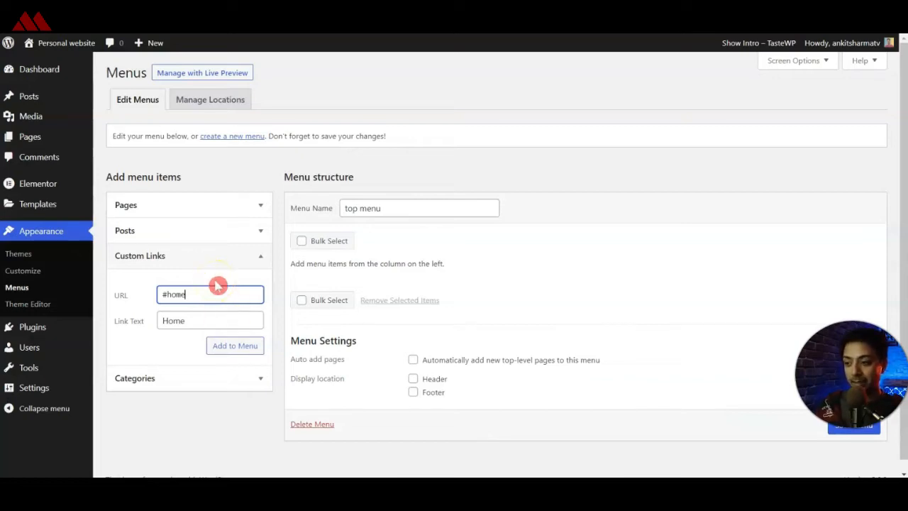
click(233, 348)
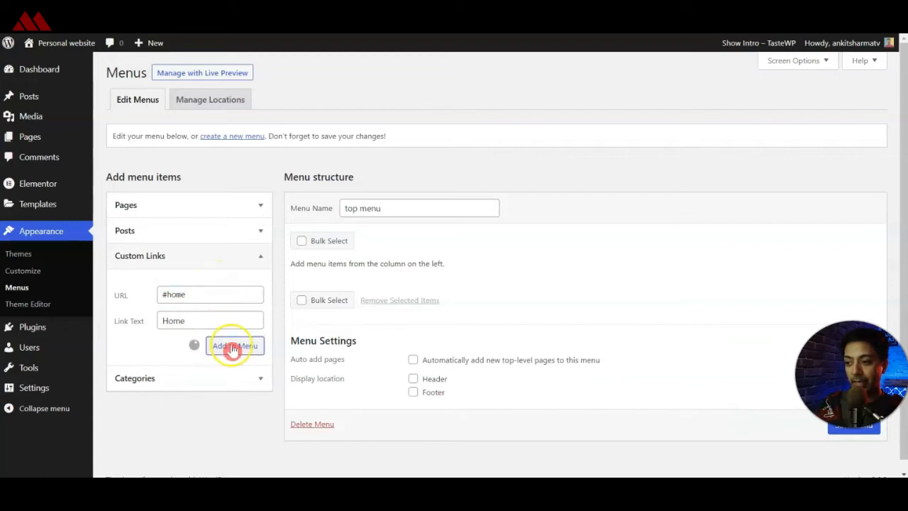
Add custom links About Me (URL starting with "#about"), Services, Portfolio and Hire Me to the menu, then save the menu.
click(178, 291)
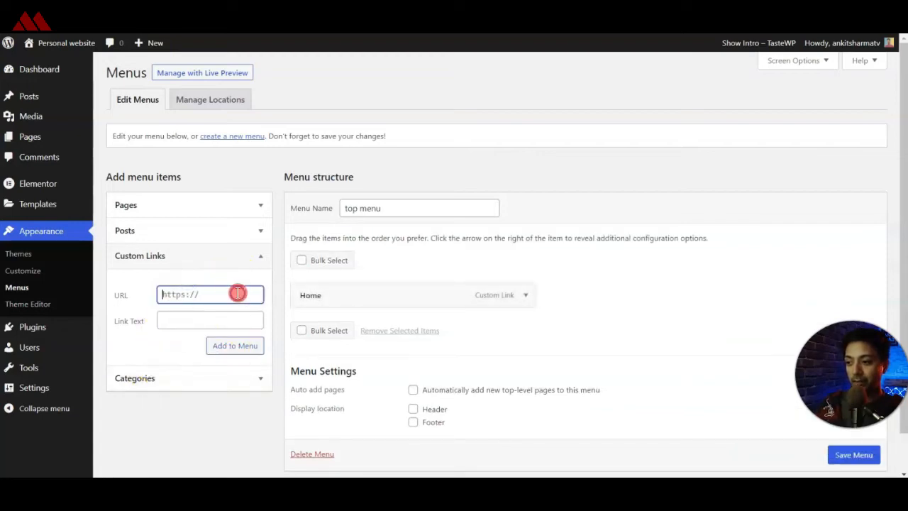
text(#about)
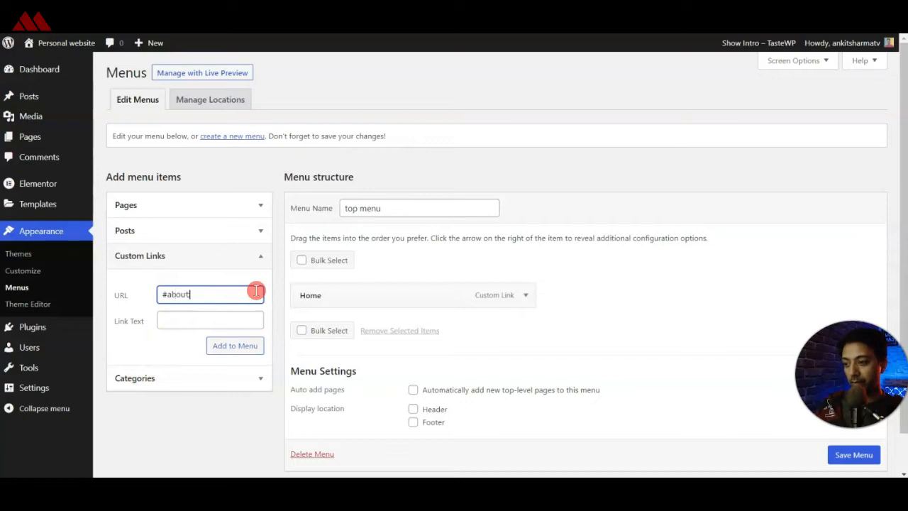
key(Tab)
text(About Me)
key(Return)
text(services)
key(Return)
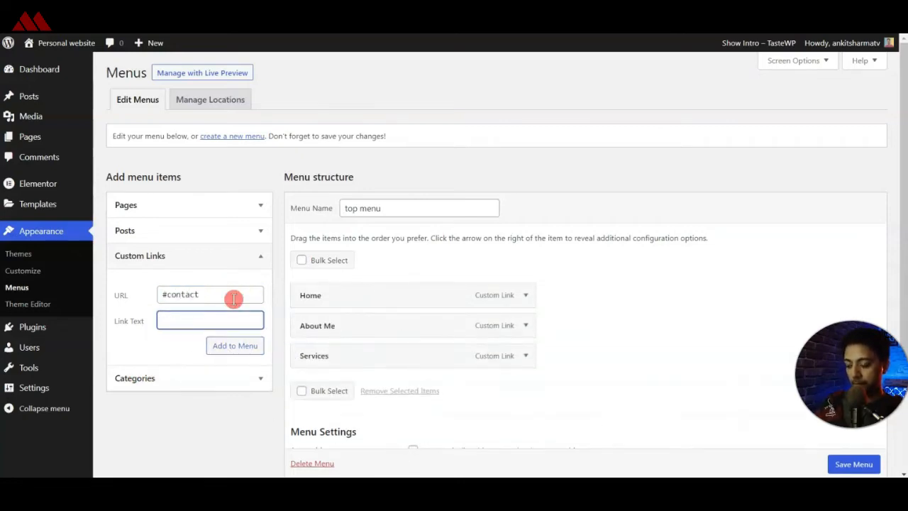
text(Hireme)
click(243, 344)
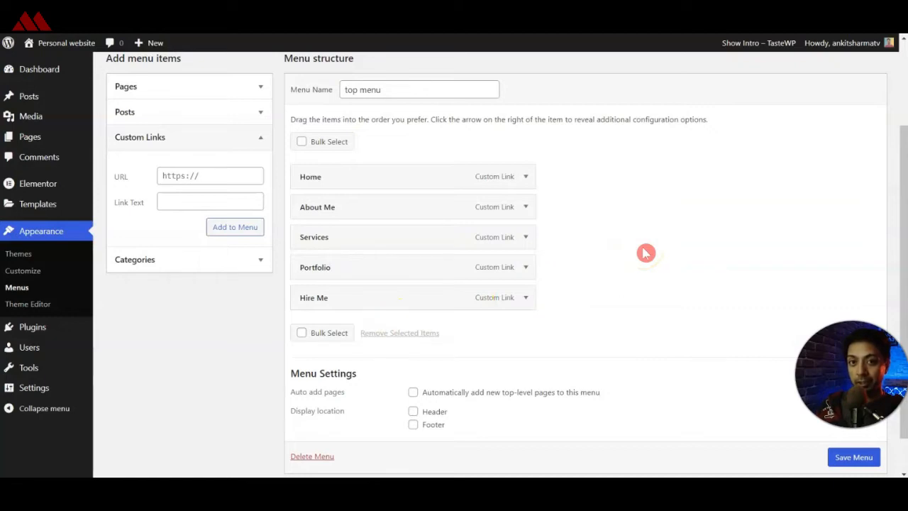
scroll(852, 454, down, 1)
click(848, 438)
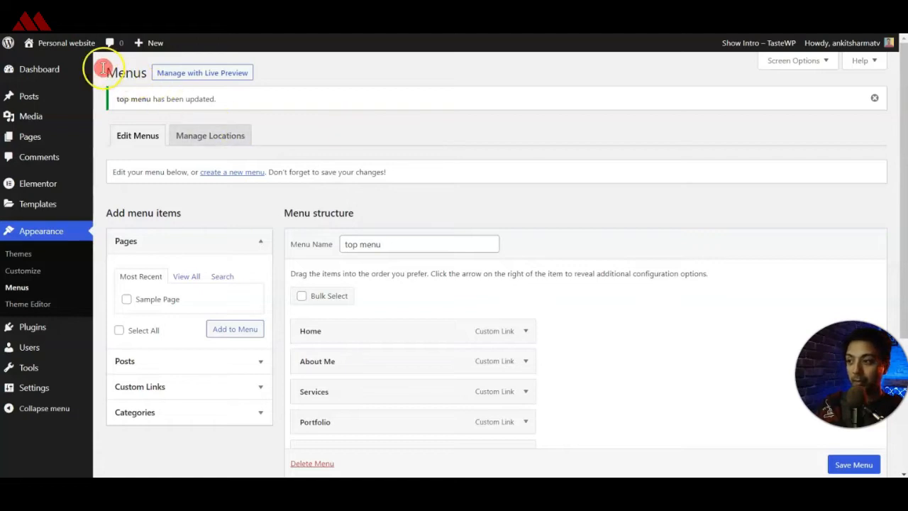
Open the website's front page in a separate tab to check how it currently looks.
mouse_move(61, 44)
right_click(62, 68)
click(64, 69)
click(278, 55)
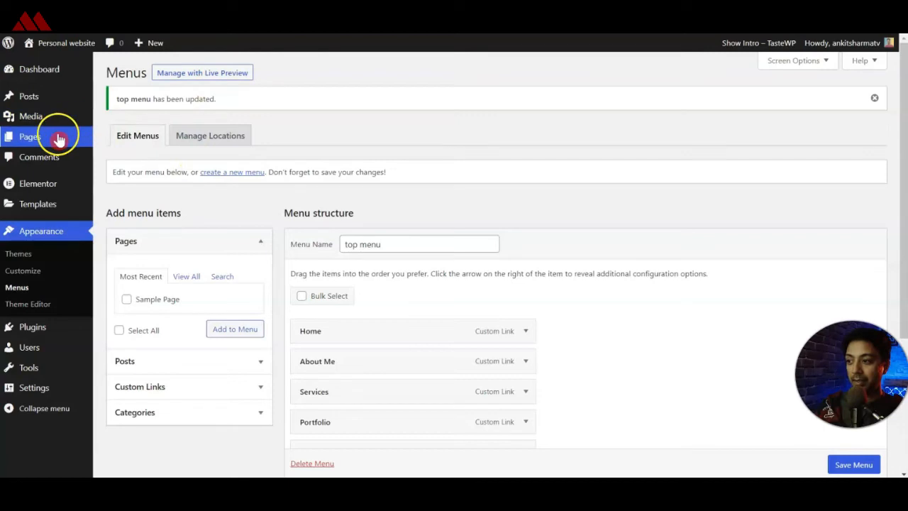
Create a new page titled "Home", publish it, and return to the pages list.
mouse_move(56, 138)
click(144, 156)
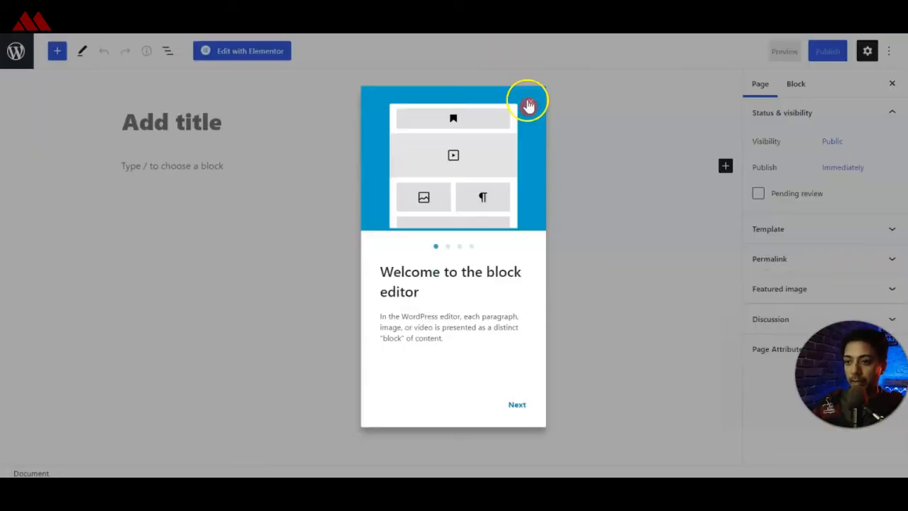
click(527, 100)
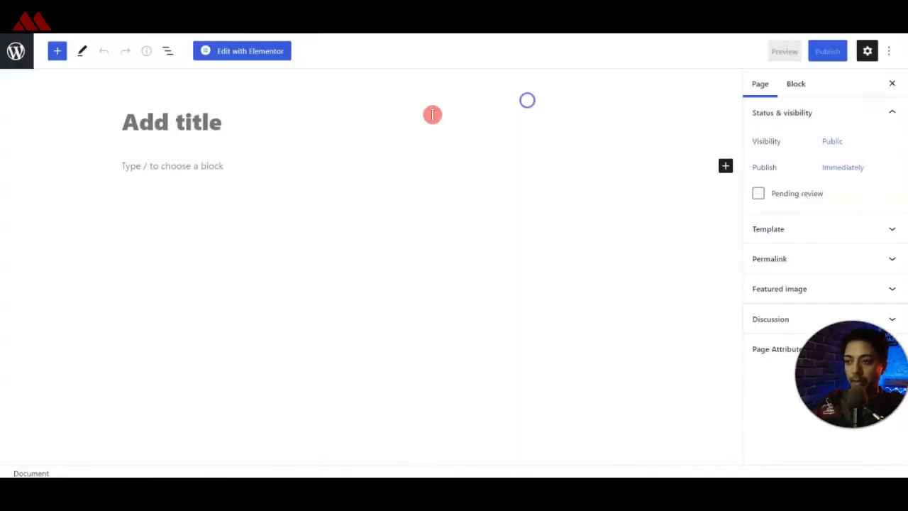
click(283, 128)
text(Home)
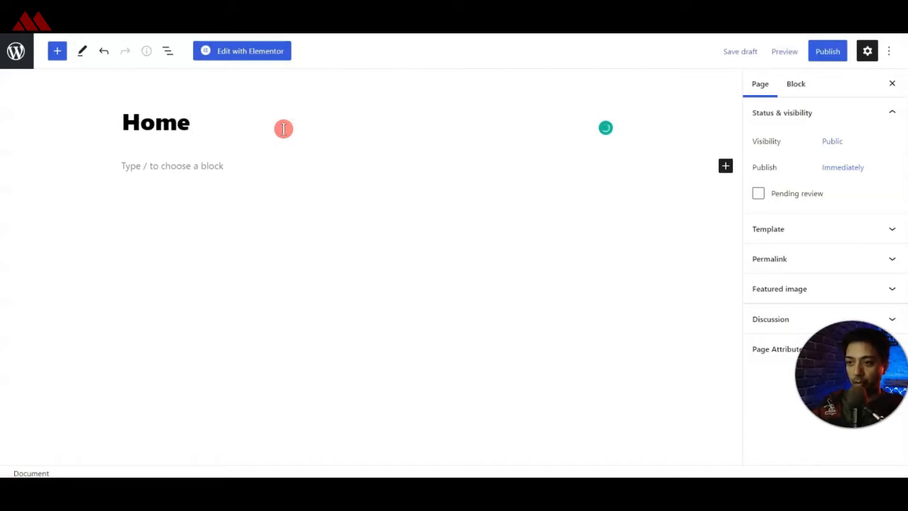
click(823, 57)
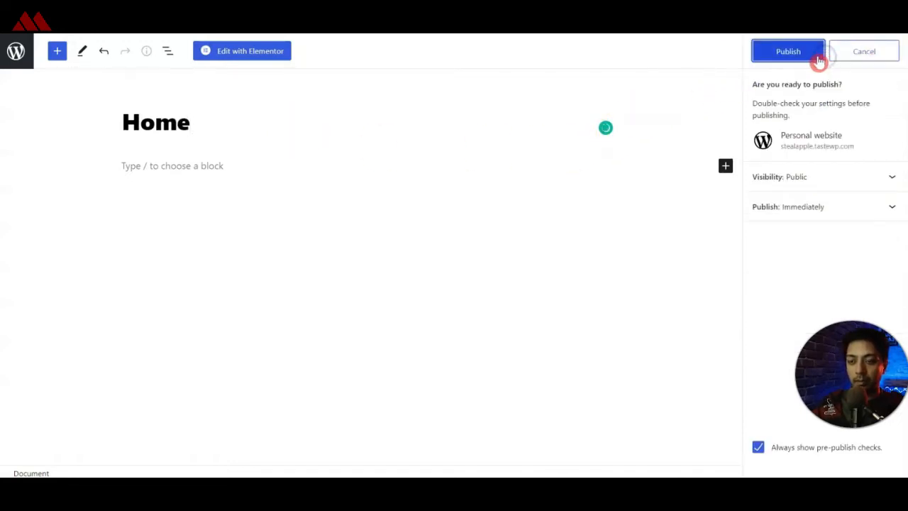
click(789, 60)
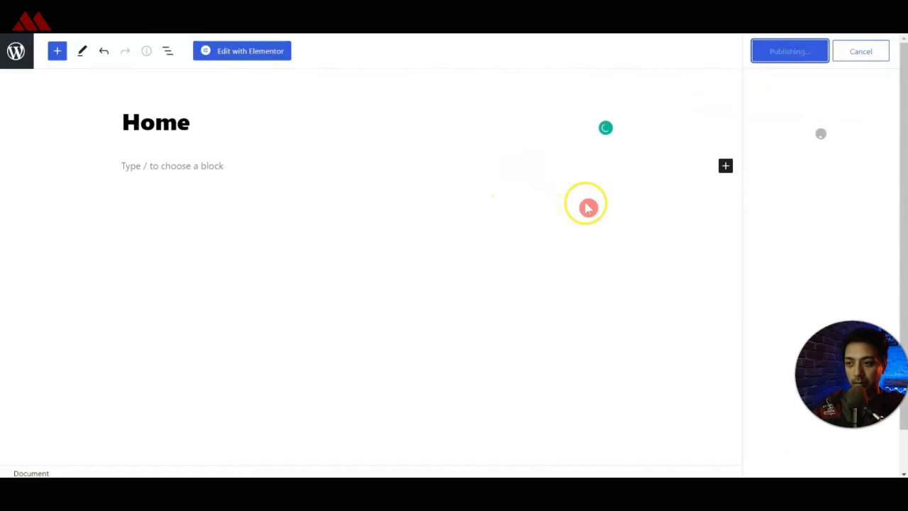
click(15, 63)
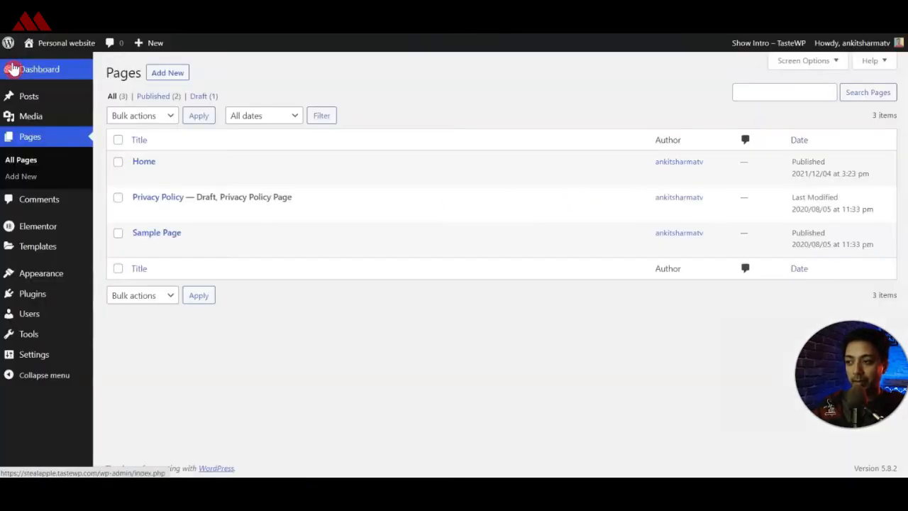
Set the homepage to display the static page "Home", save the reading settings, and reload the site's front page.
click(36, 354)
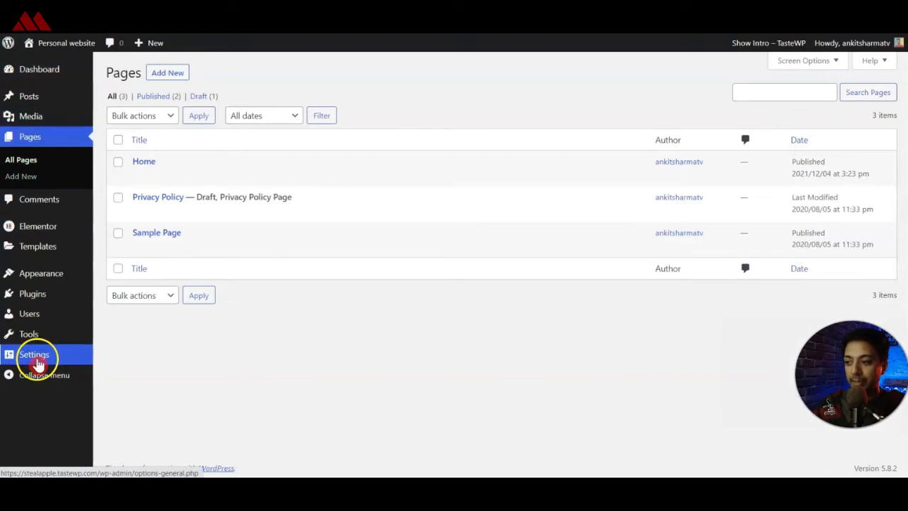
mouse_move(39, 363)
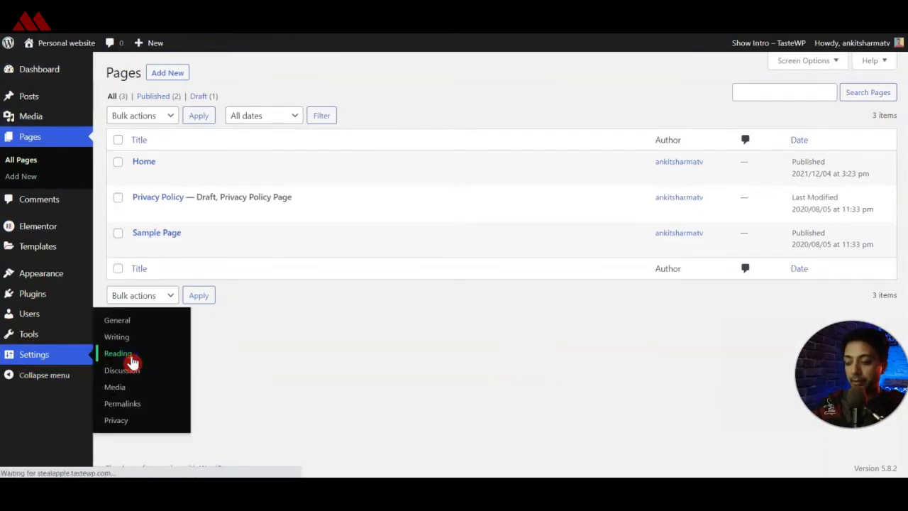
click(133, 362)
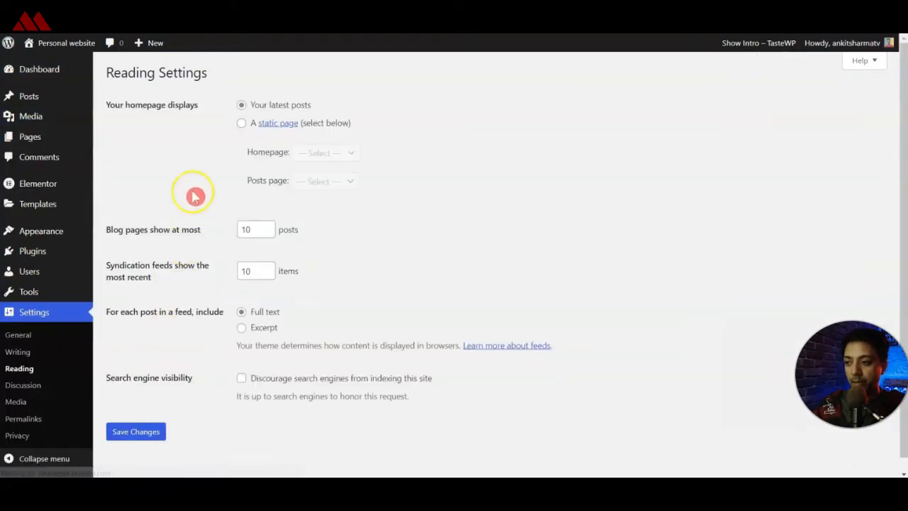
click(241, 124)
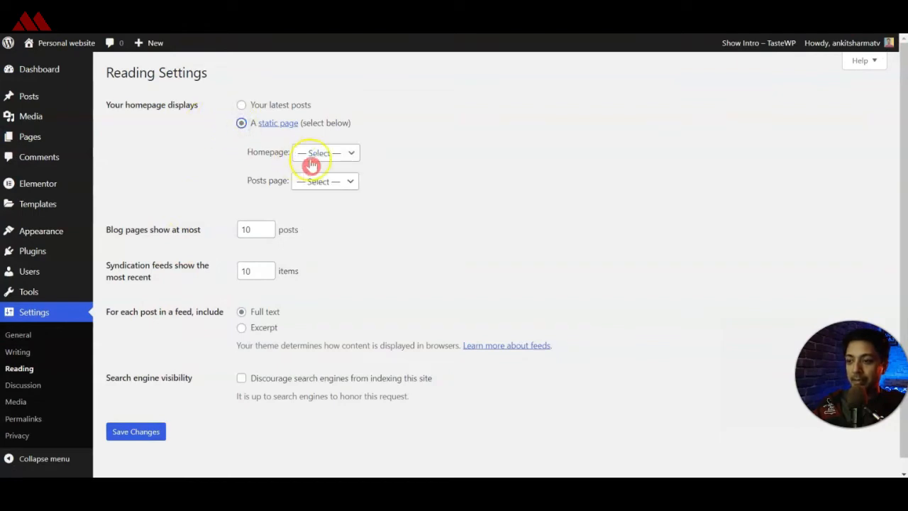
click(349, 151)
click(312, 190)
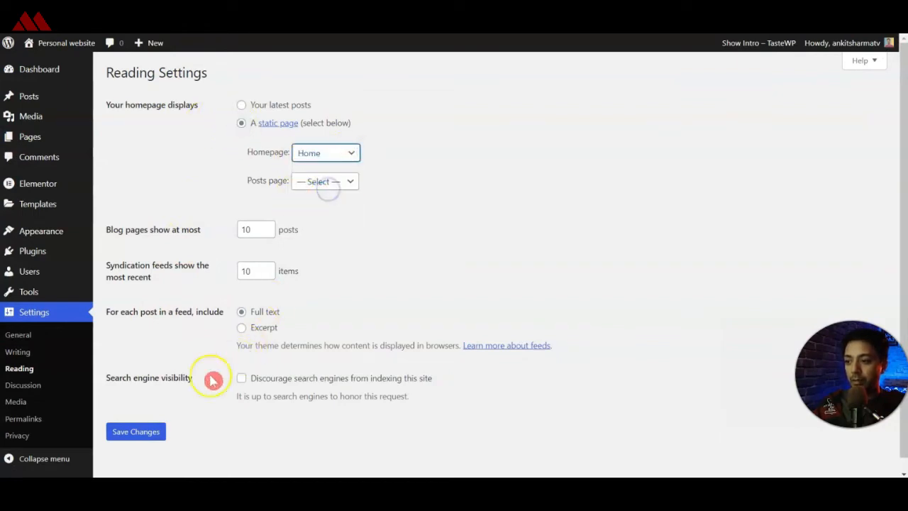
click(131, 432)
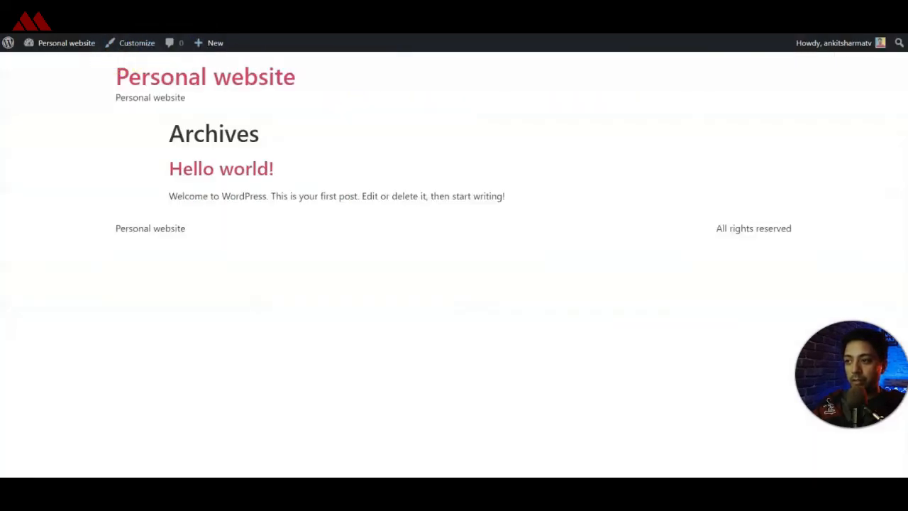
key(F5)
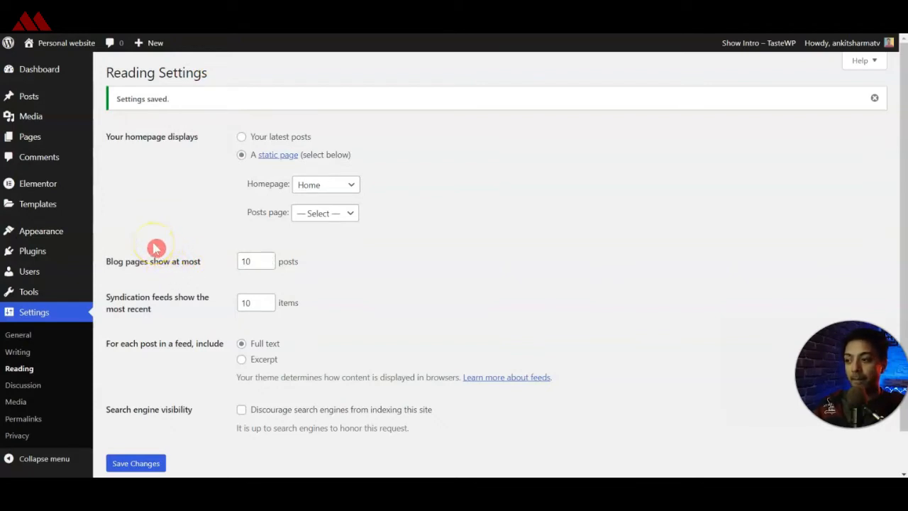
Create a new Header template in the Theme Builder, dismissing the block library to start from a blank canvas.
mouse_move(36, 205)
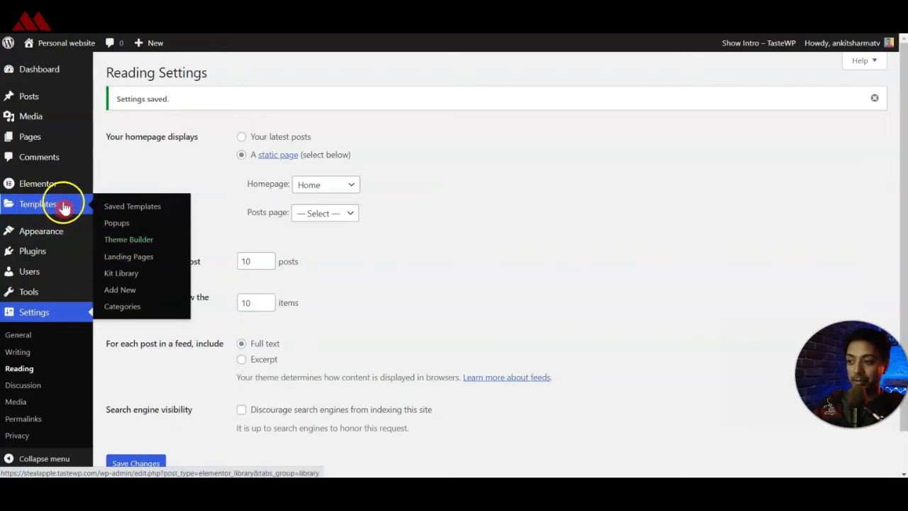
click(139, 240)
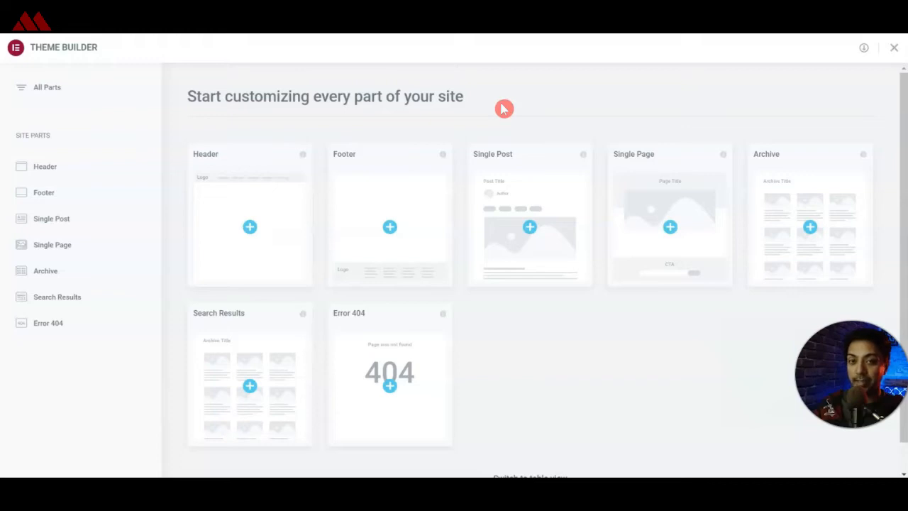
click(249, 228)
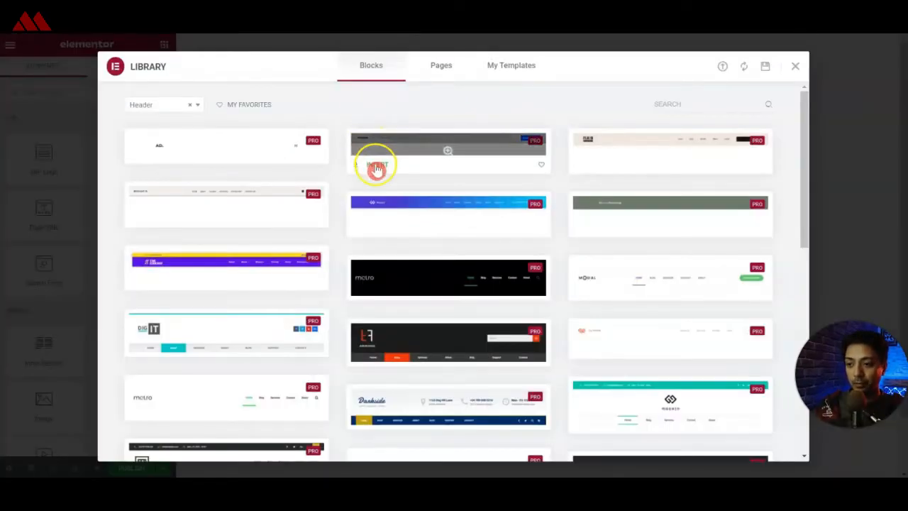
scroll(371, 169, down, 3)
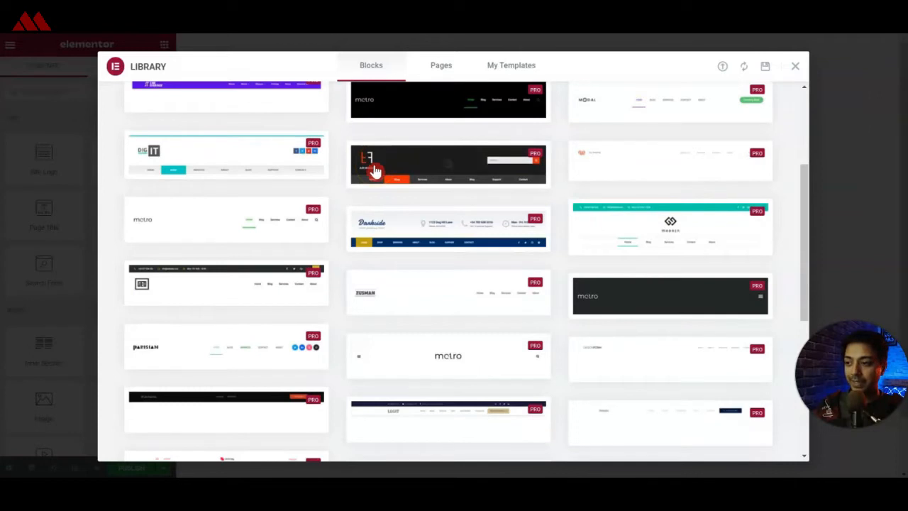
mouse_move(376, 171)
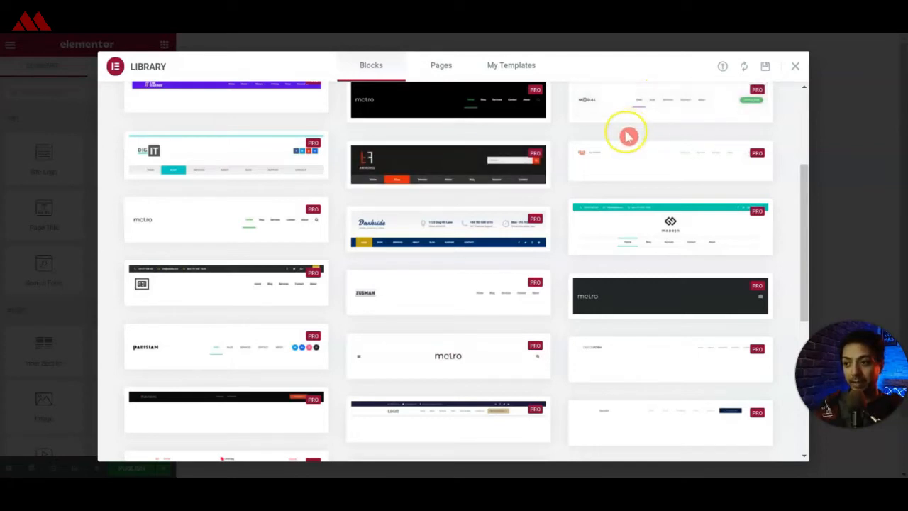
click(804, 68)
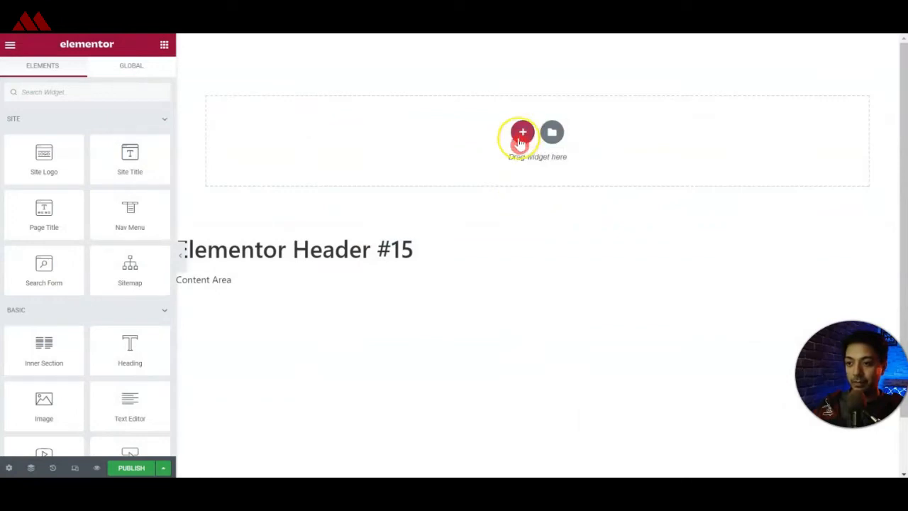
Add a two-column section to the header and narrow its left column to about one fifth of the width.
click(521, 134)
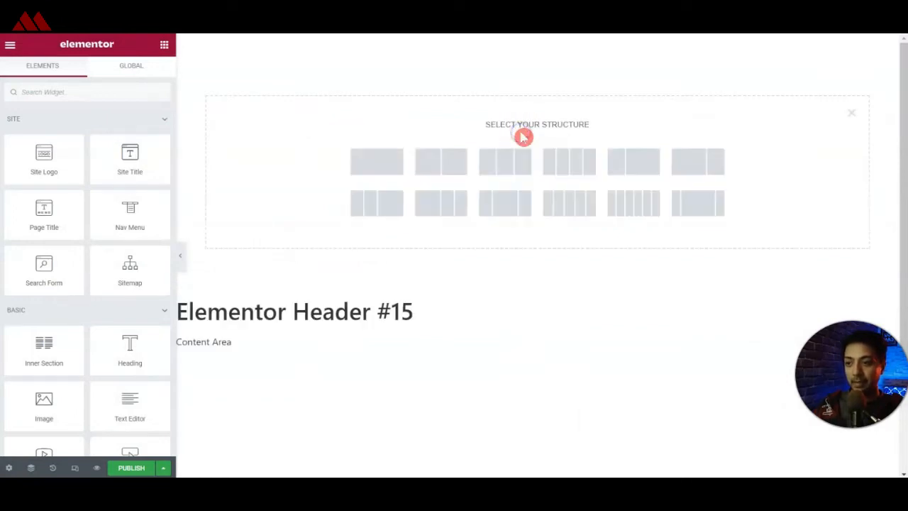
click(441, 163)
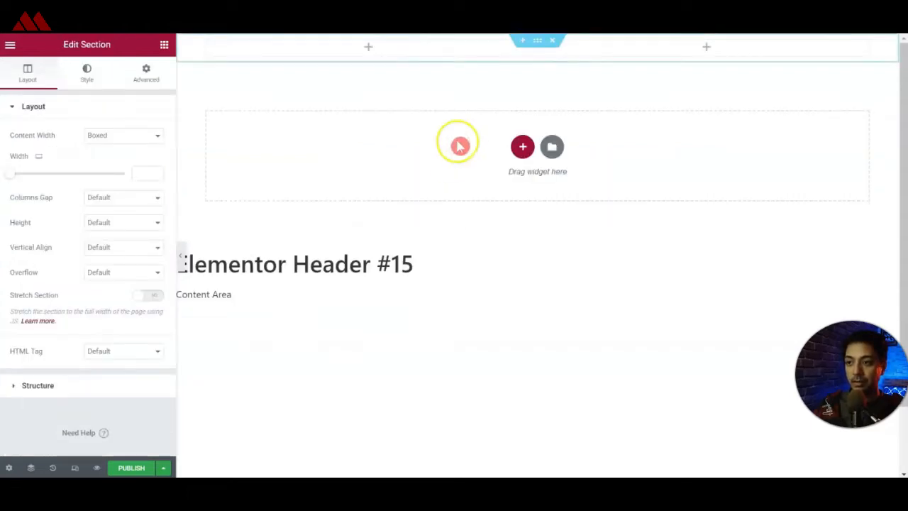
drag(536, 47, 336, 55)
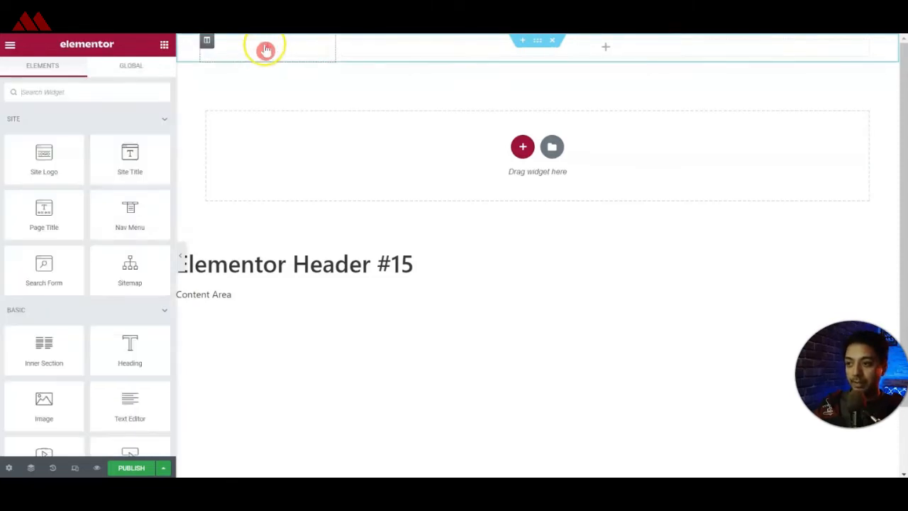
Add a Heading widget to the narrow left column, title it "D." and align it left.
drag(130, 348, 269, 50)
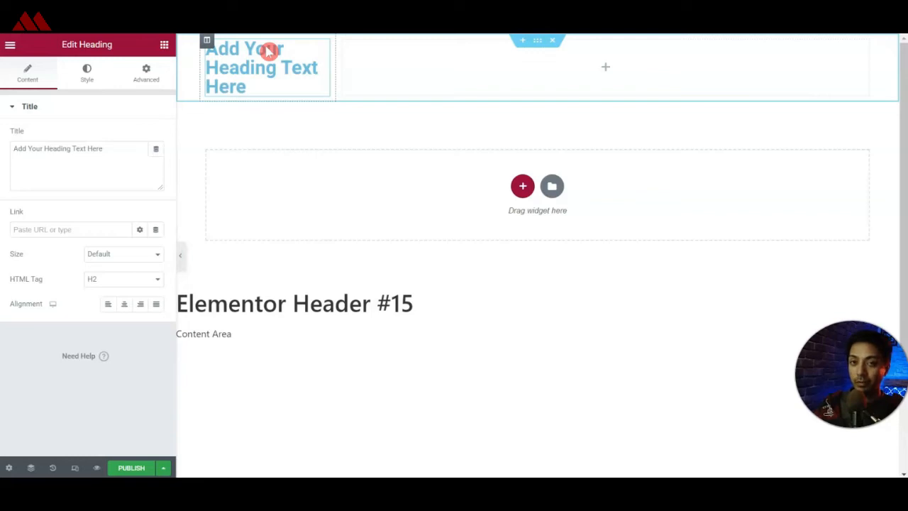
click(134, 154)
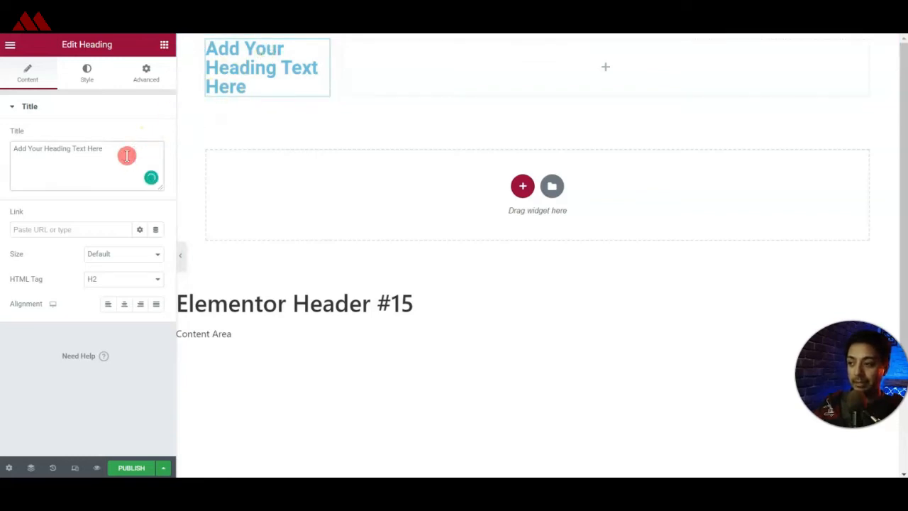
key(ctrl+a)
text(D)
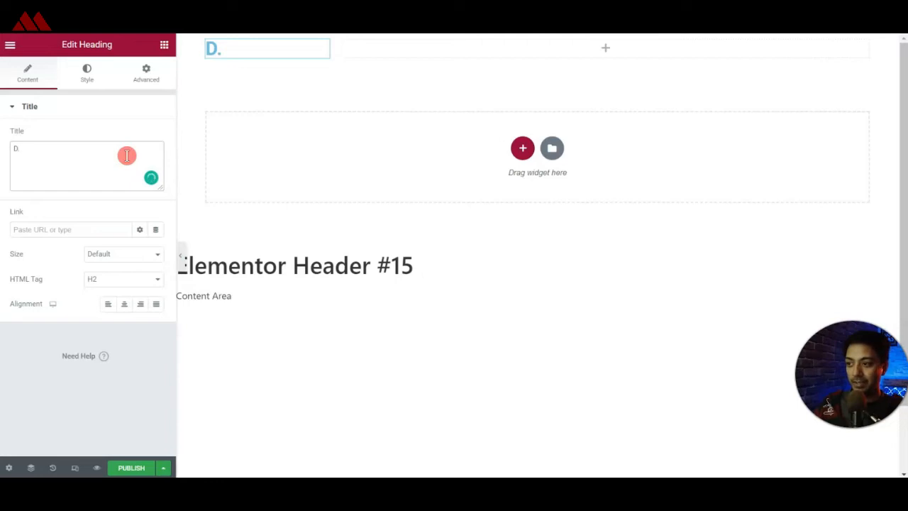
click(107, 308)
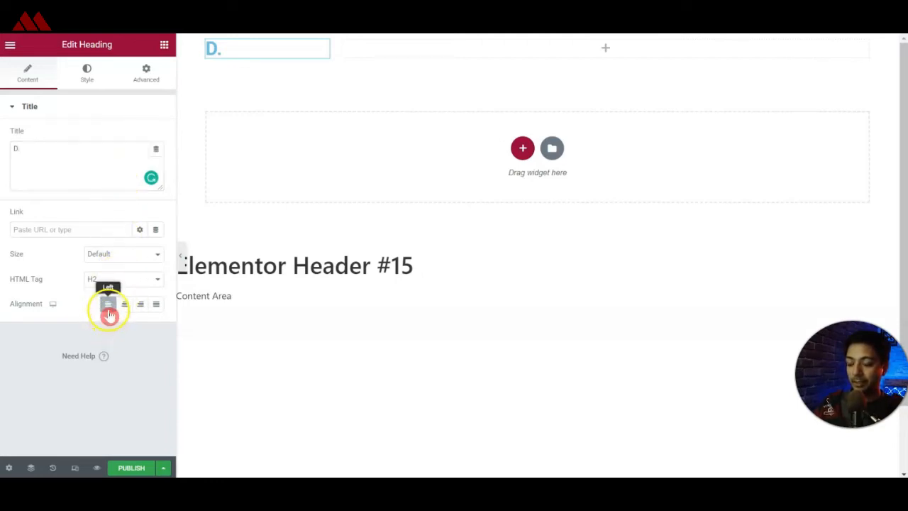
Set the typography size of the "D." heading to 50 px.
click(94, 83)
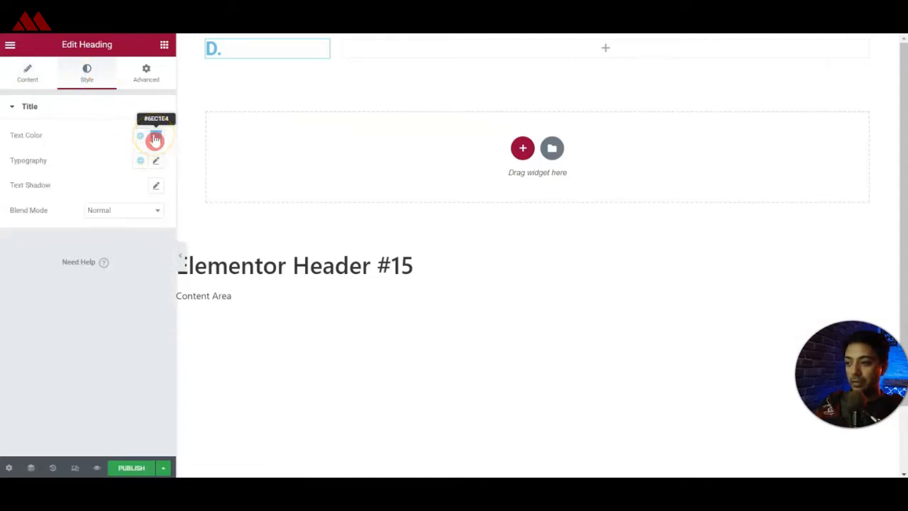
click(156, 160)
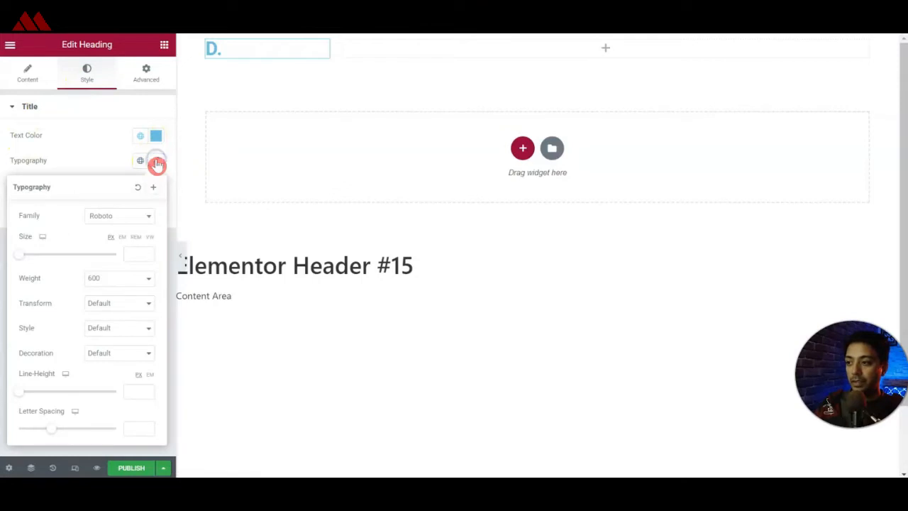
click(132, 253)
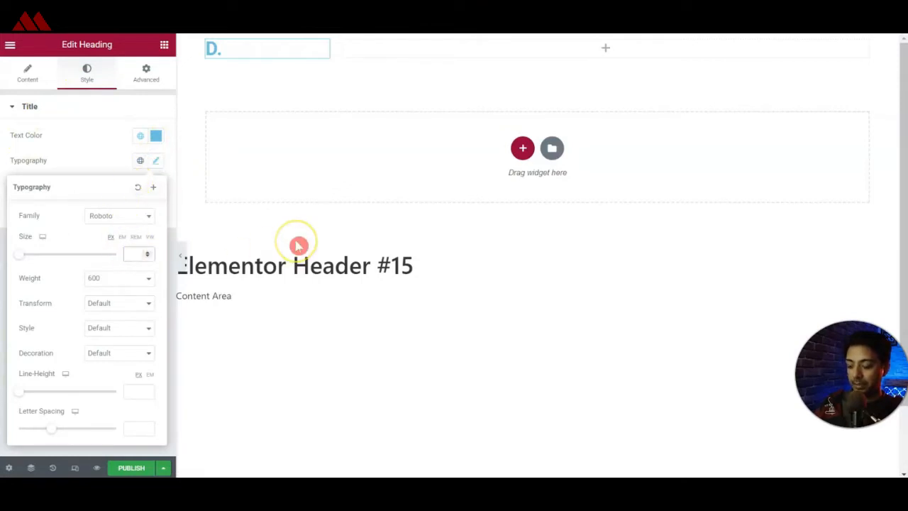
text(50)
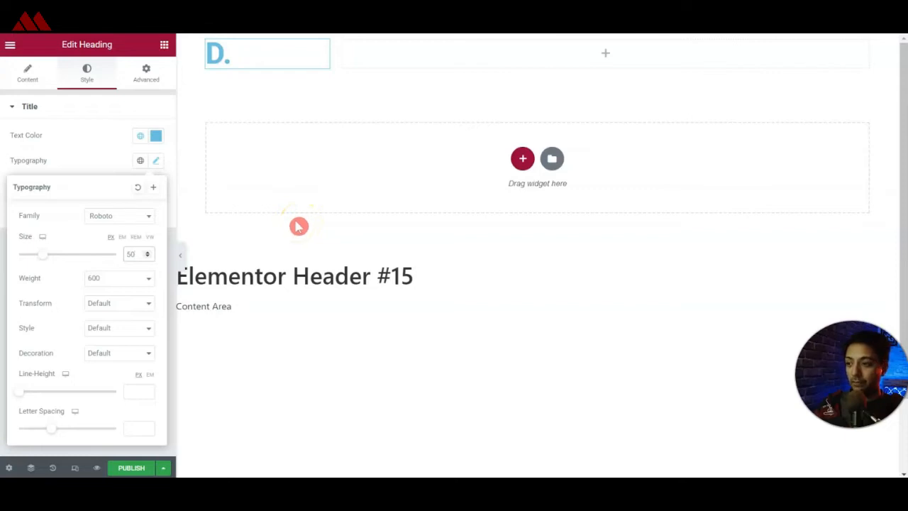
click(157, 159)
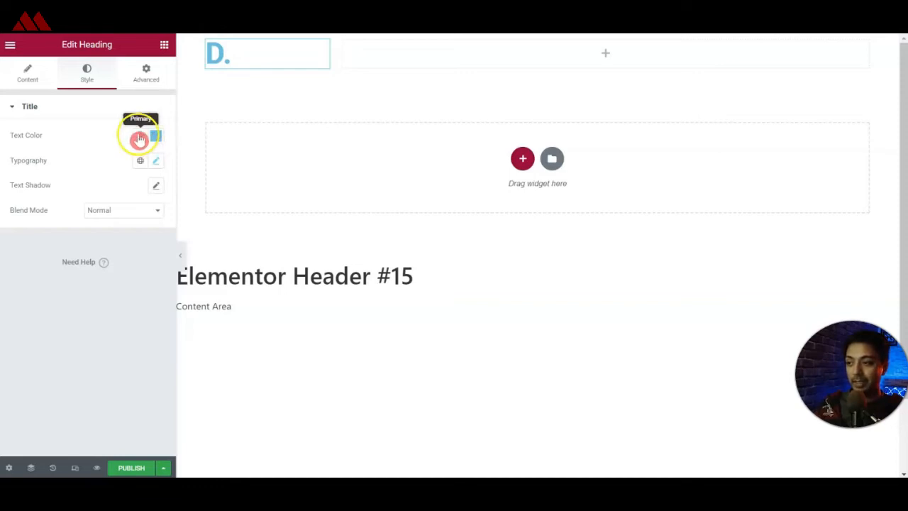
Review the global colors available for the heading's text color.
click(138, 136)
click(42, 191)
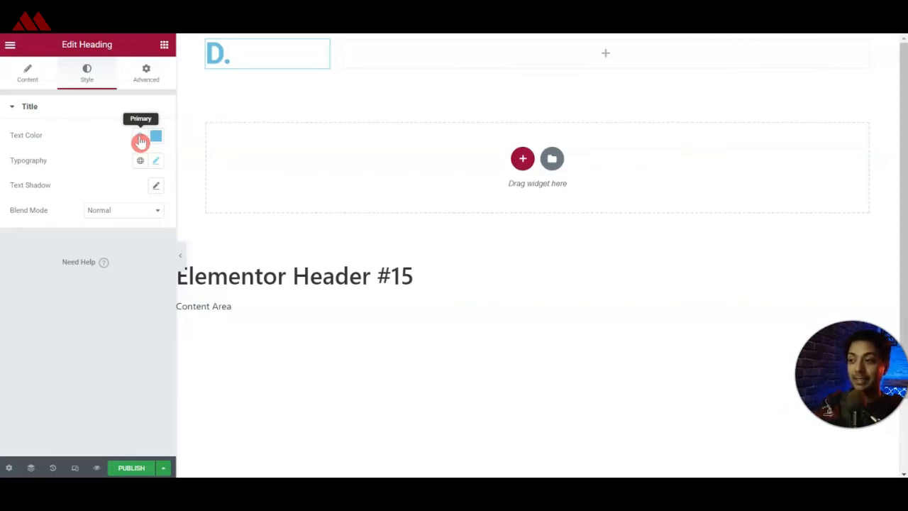
click(139, 139)
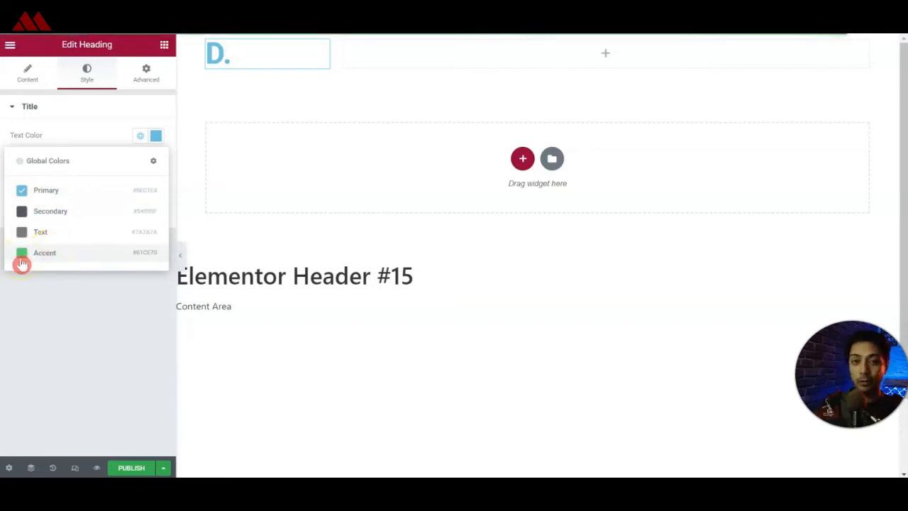
click(48, 257)
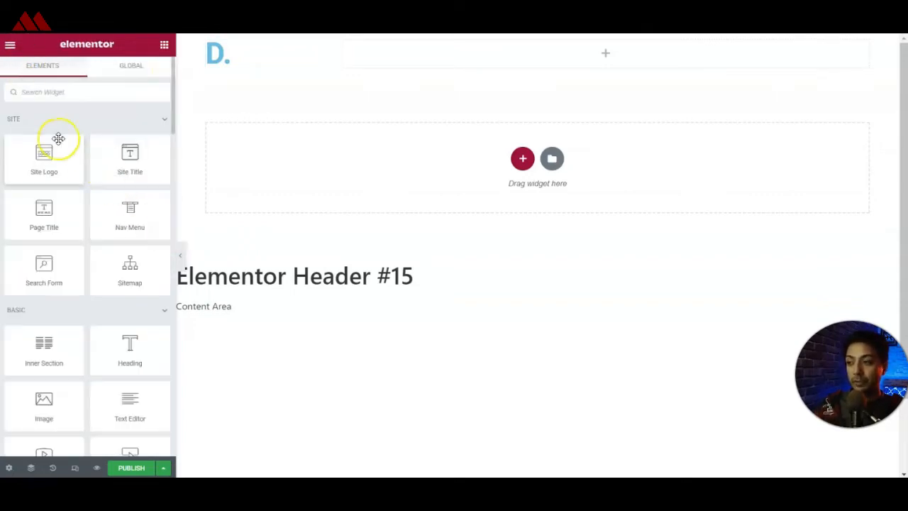
Open the global colors in the site settings and set the Primary color to #333333.
click(10, 42)
click(12, 48)
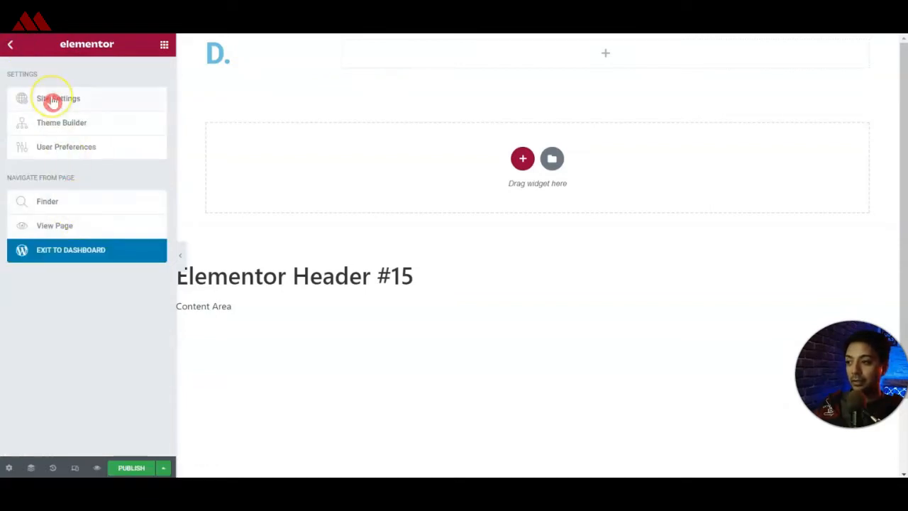
click(52, 101)
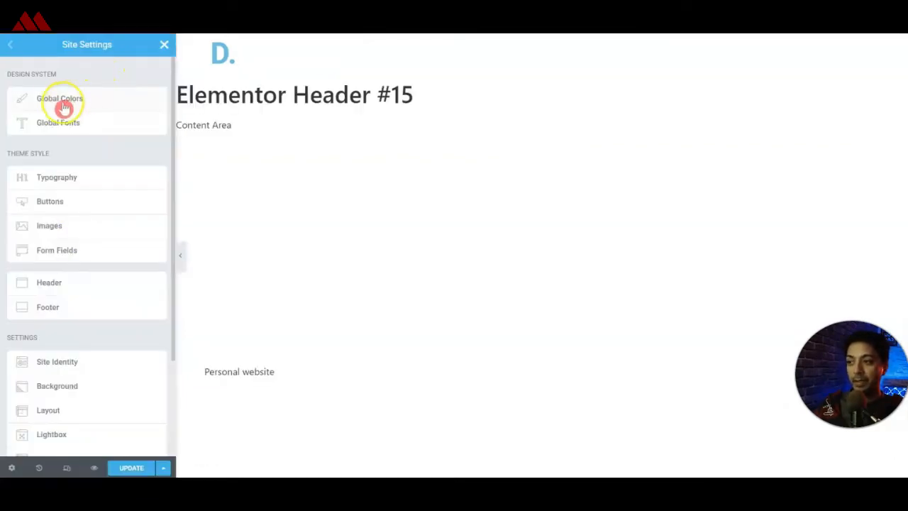
click(33, 106)
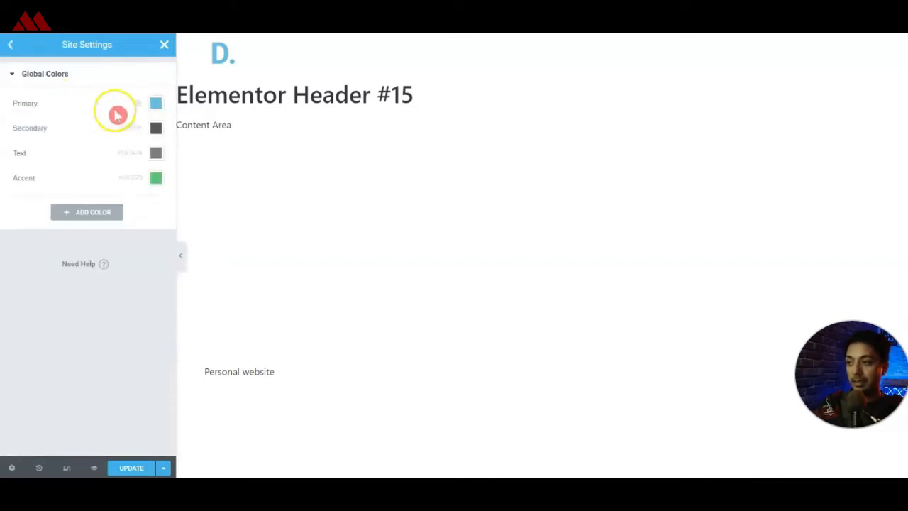
click(156, 103)
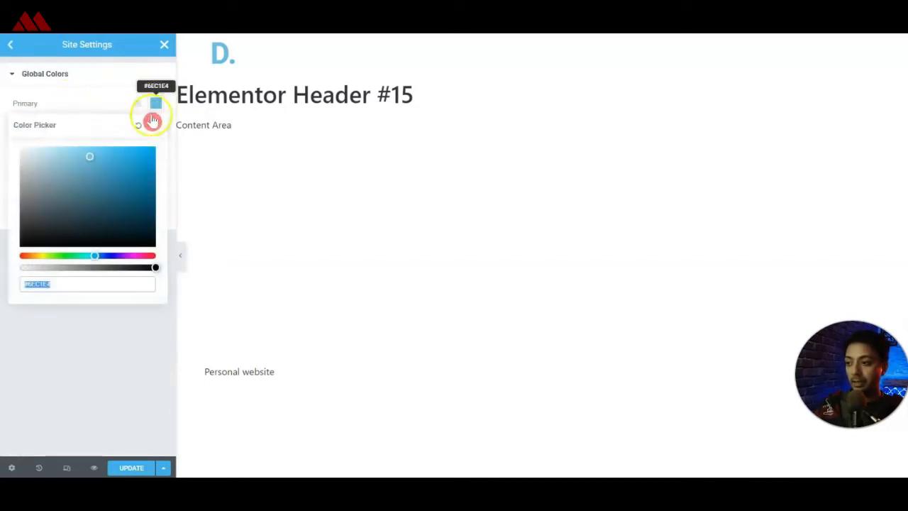
double_click(38, 283)
text(333333)
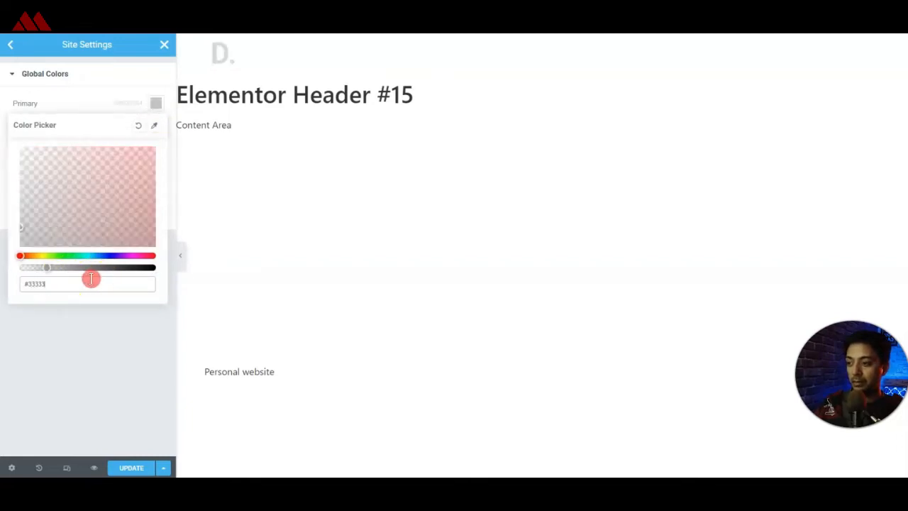
click(82, 355)
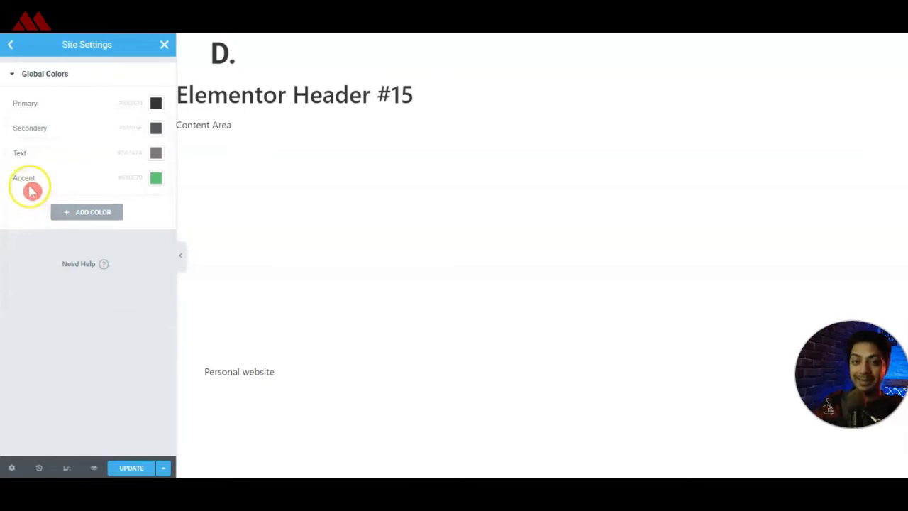
Set the Accent global color to #fcc520, save the site settings and return to the header editor.
click(157, 178)
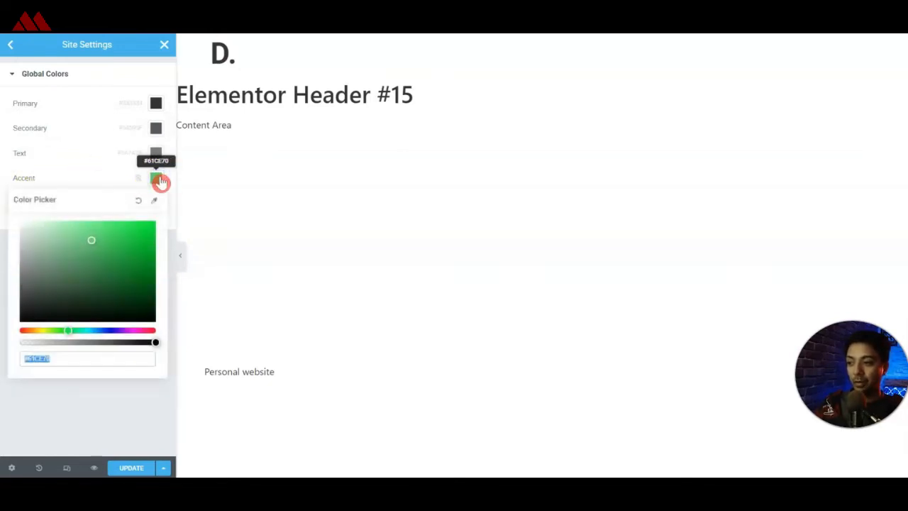
text(#fcc520)
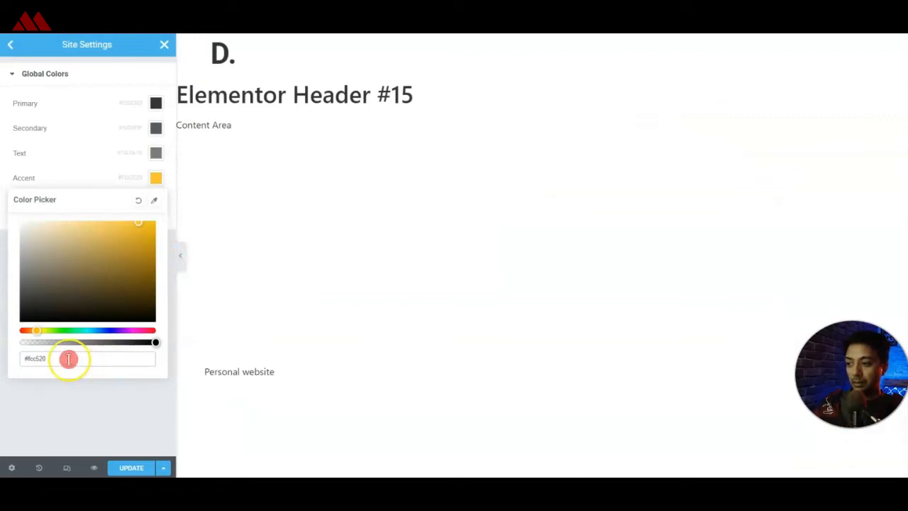
click(48, 401)
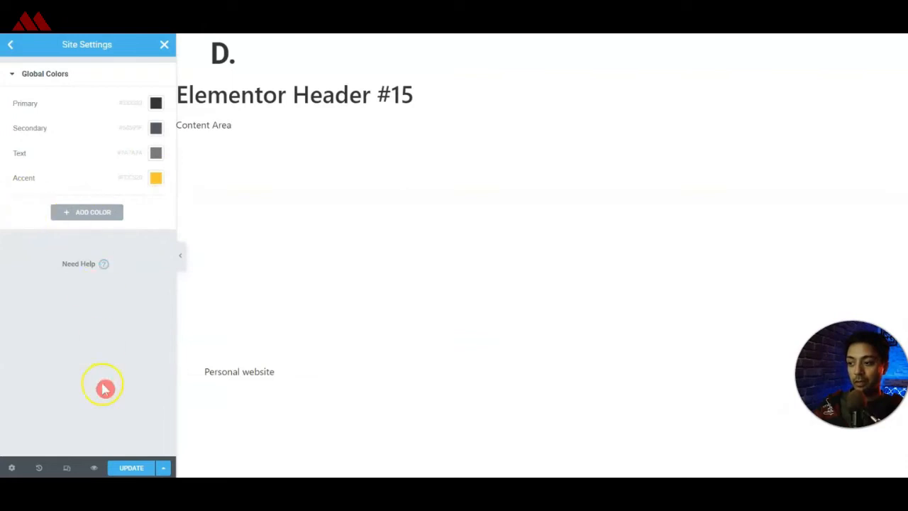
click(131, 469)
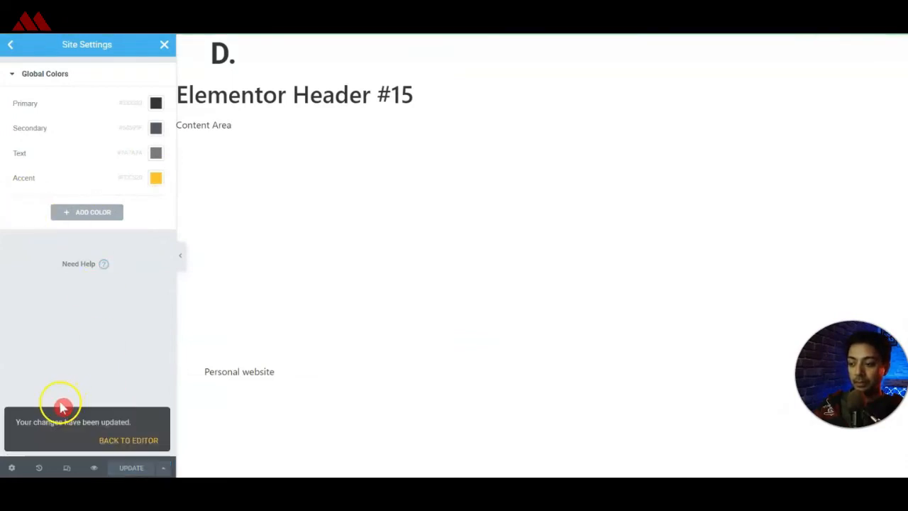
click(126, 433)
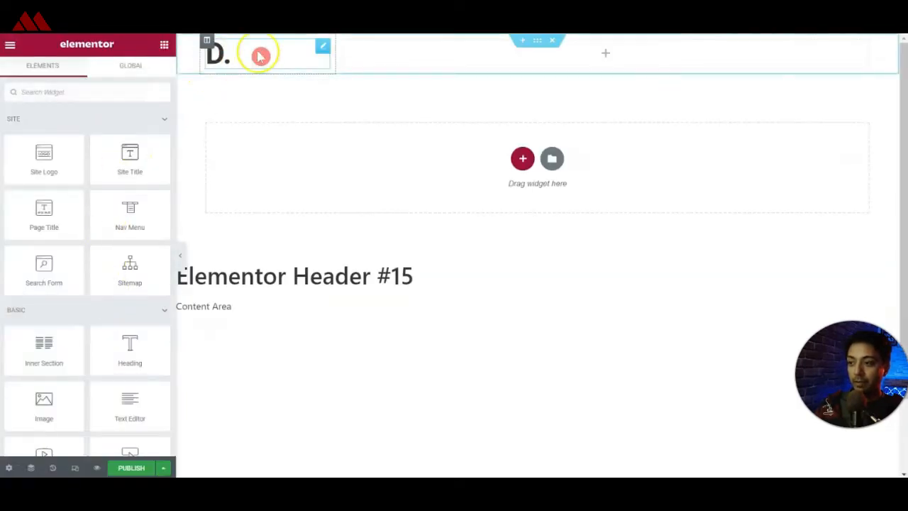
Apply the Secondary global color to the text of the "D." heading.
click(321, 48)
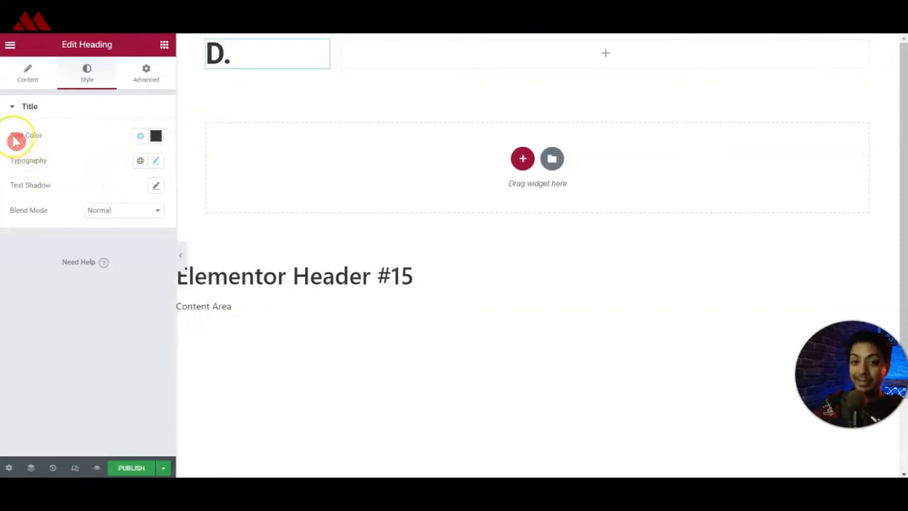
click(140, 136)
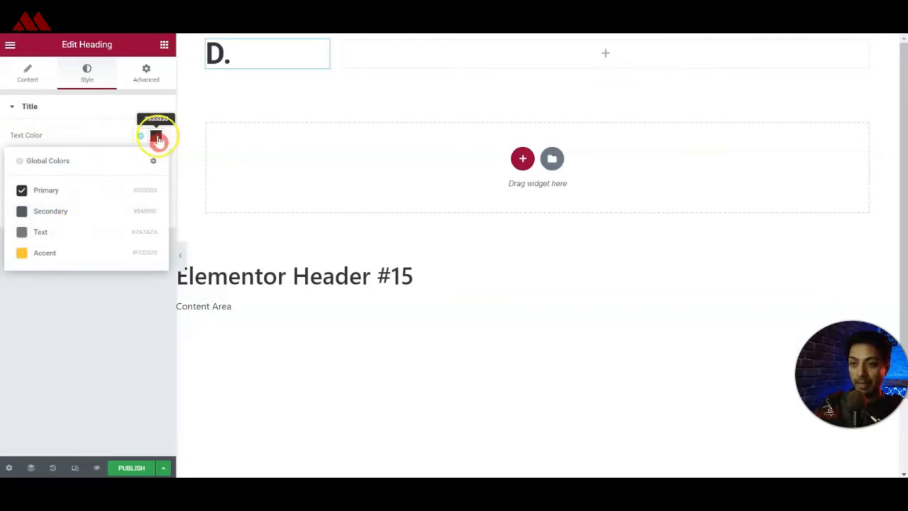
click(59, 213)
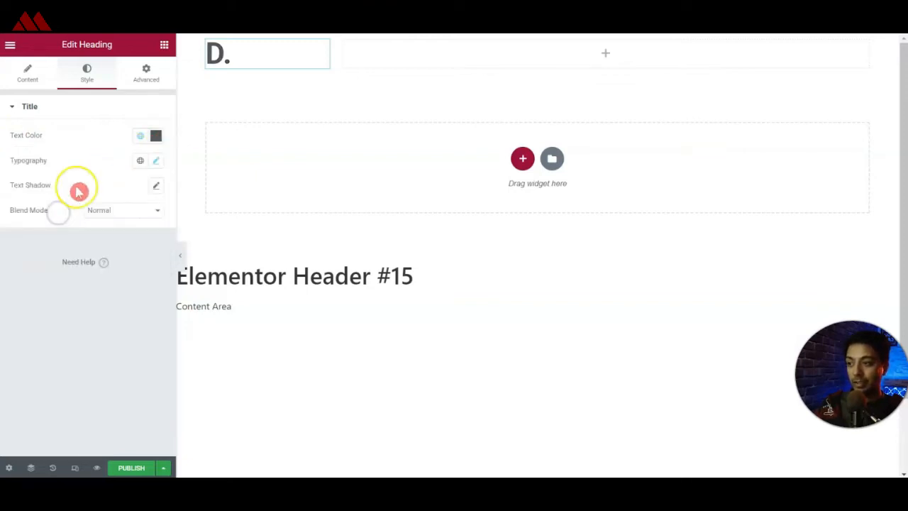
Apply the Accent global color to the "D." heading and link the heading to the dynamic Site URL.
click(137, 137)
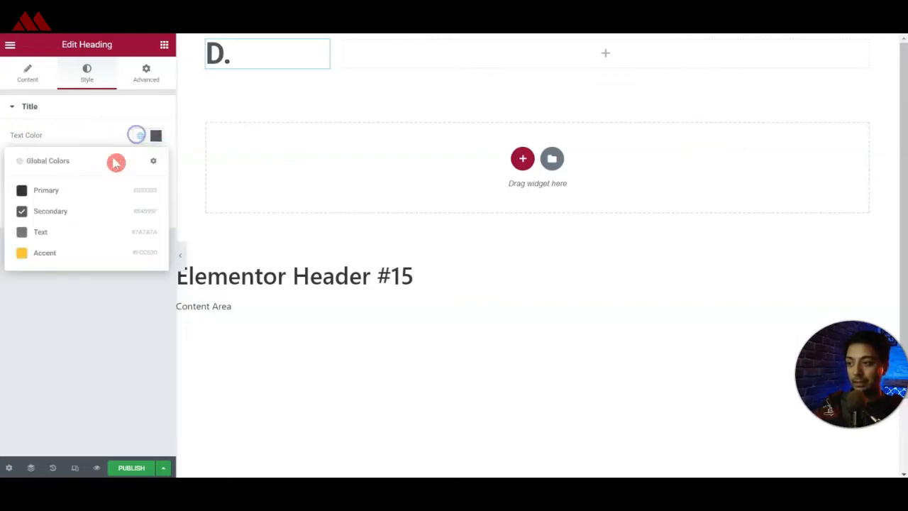
click(54, 260)
click(27, 71)
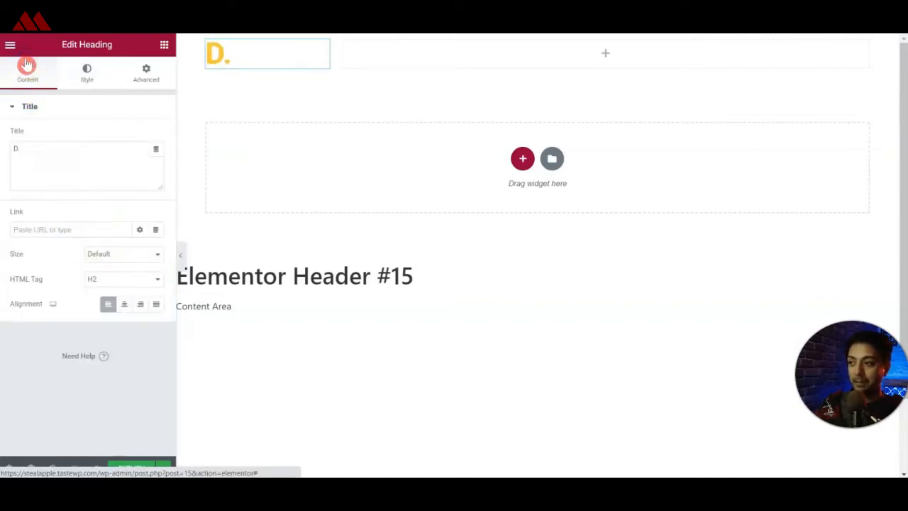
click(157, 230)
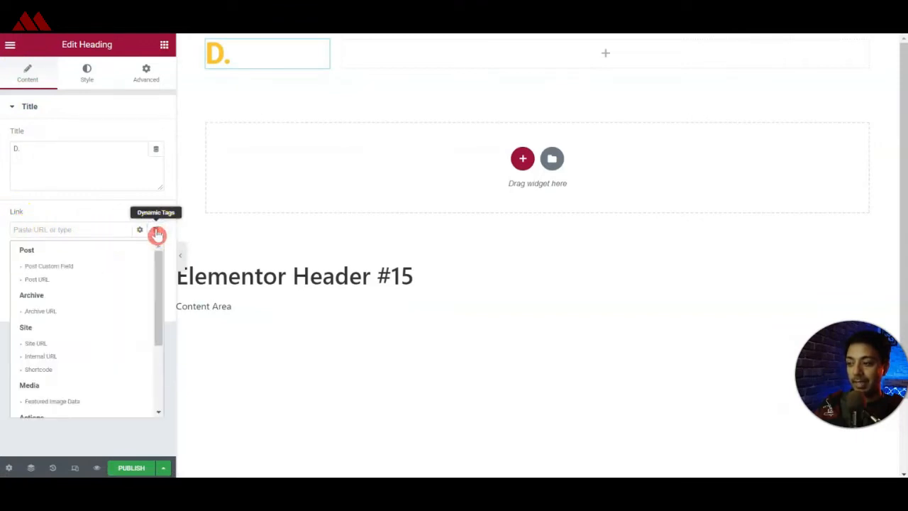
click(36, 344)
click(108, 304)
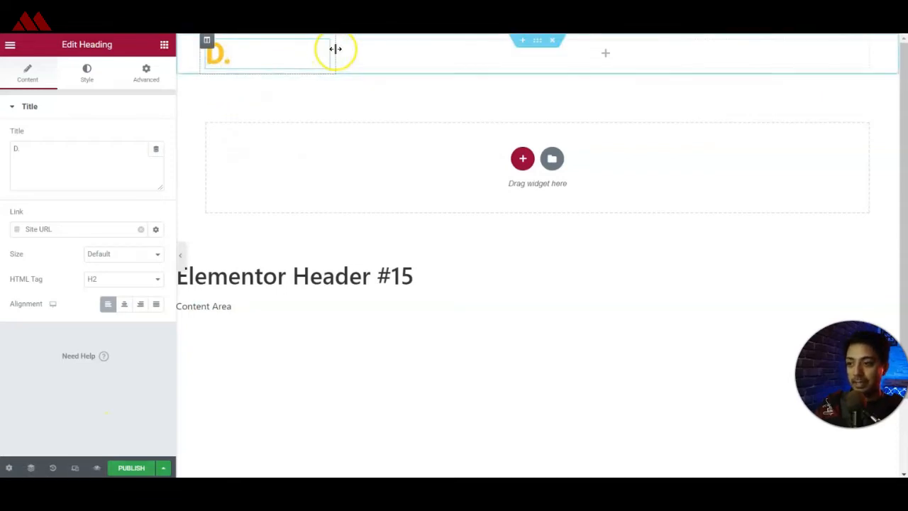
Narrow the logo column and add a Nav Menu widget using "top menu" to the empty header column.
drag(335, 48, 275, 56)
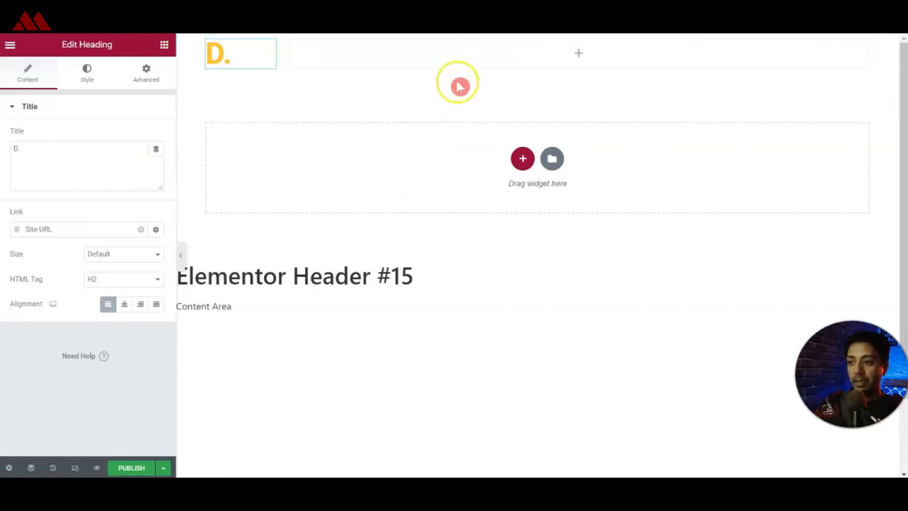
click(578, 52)
drag(126, 213, 569, 58)
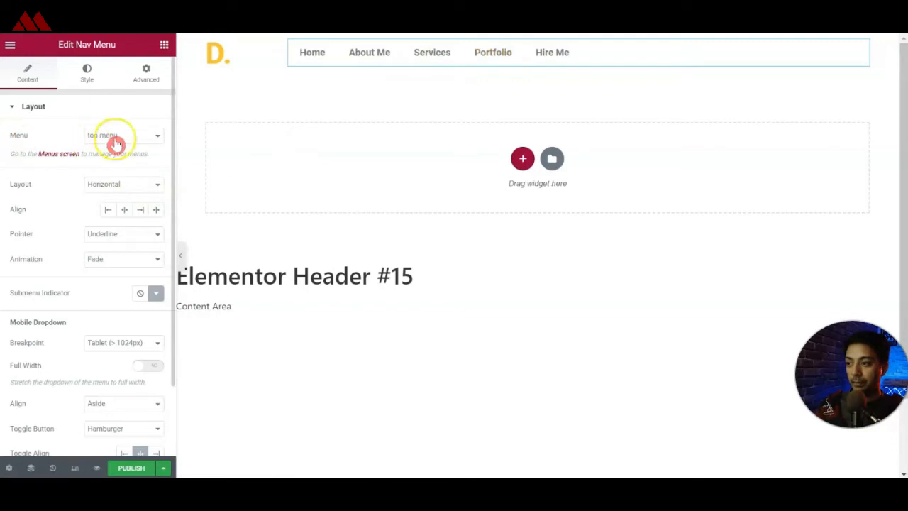
click(142, 134)
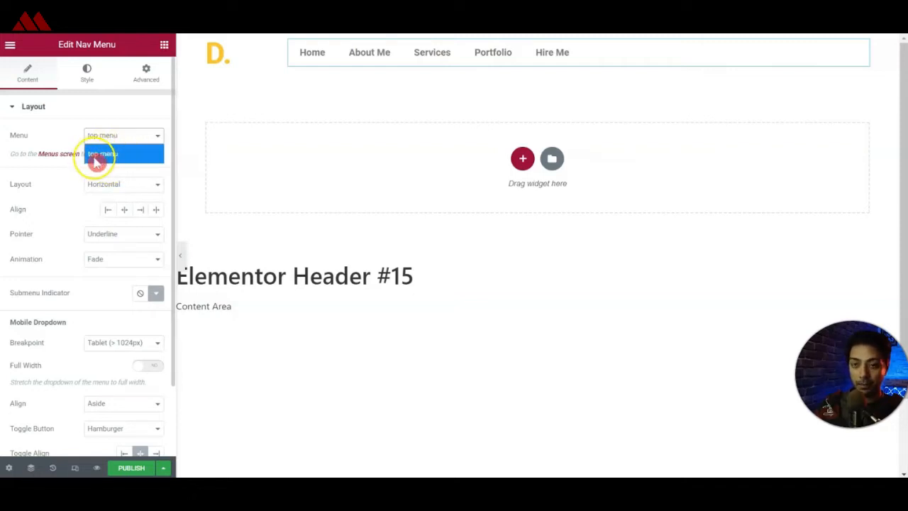
click(67, 134)
Try the centered alignment for the navigation menu and set its alignment to Right.
click(142, 211)
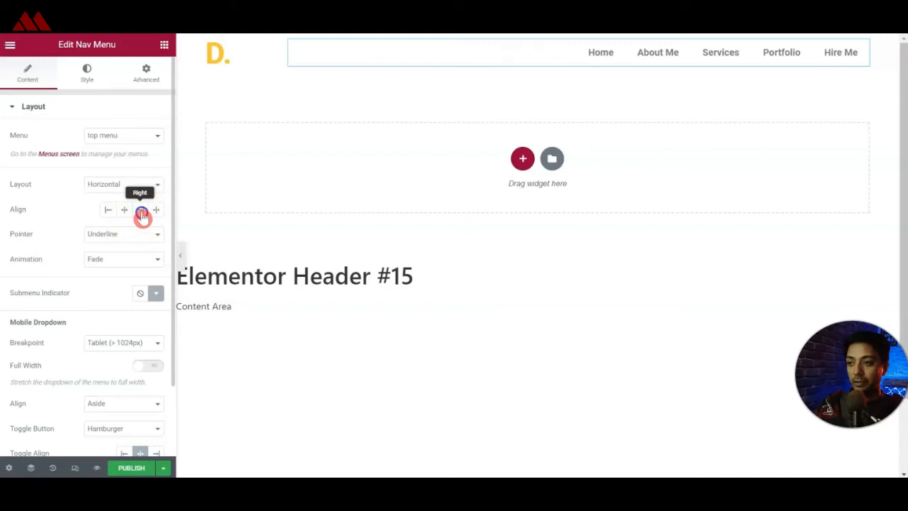
click(126, 212)
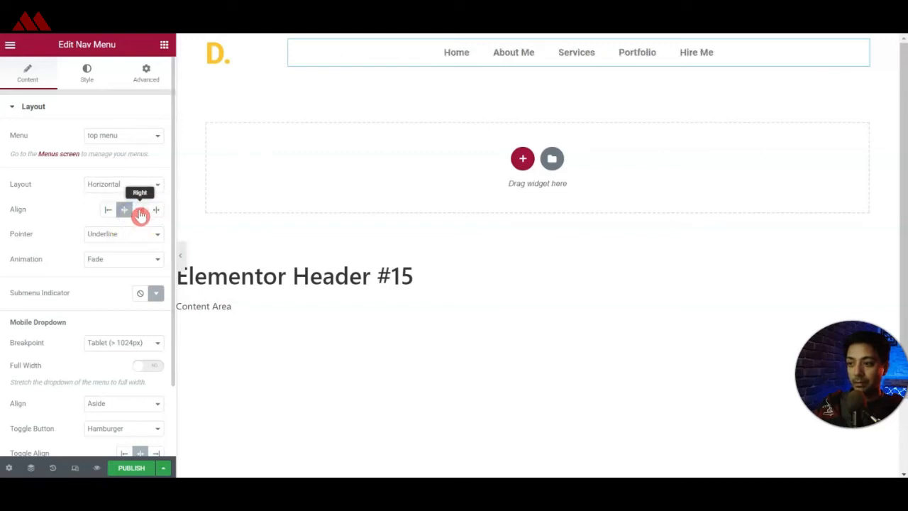
click(141, 212)
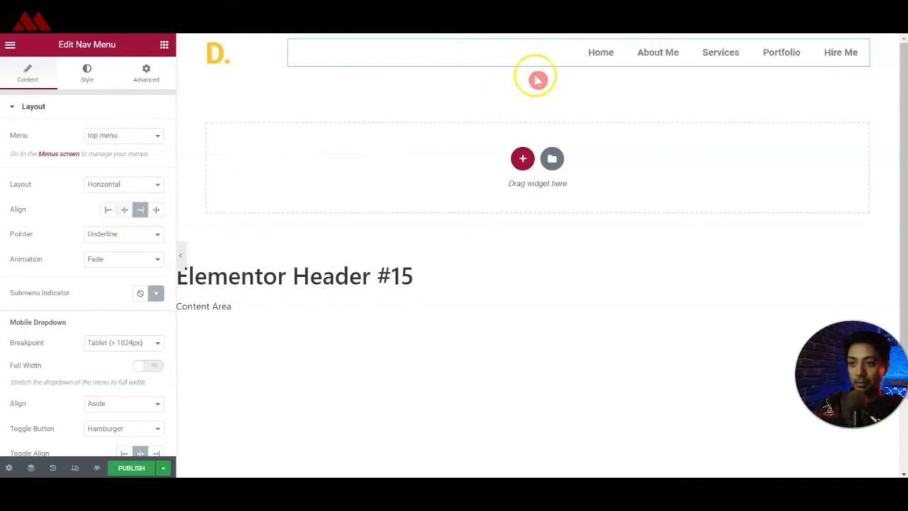
Give the header section a Classic background filled with white.
scroll(417, 128, down, 2)
scroll(419, 118, up, 2)
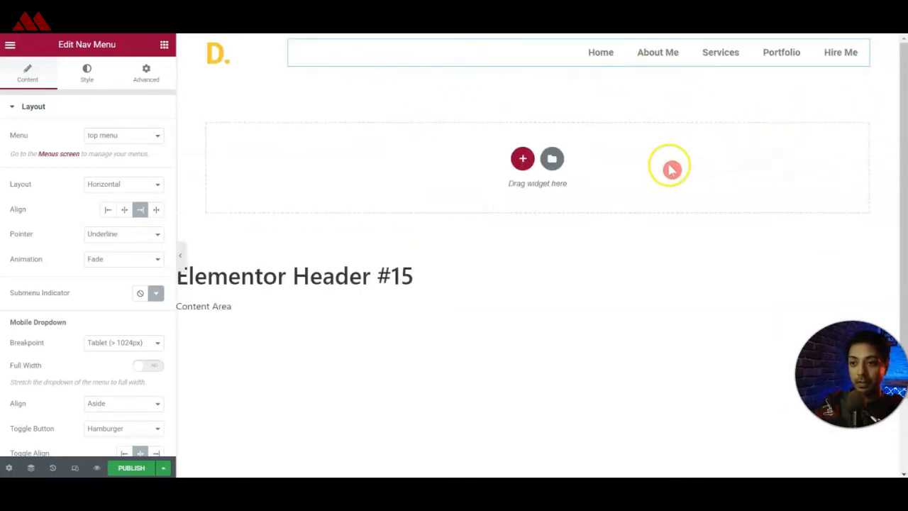
scroll(627, 150, down, 2)
scroll(623, 153, up, 2)
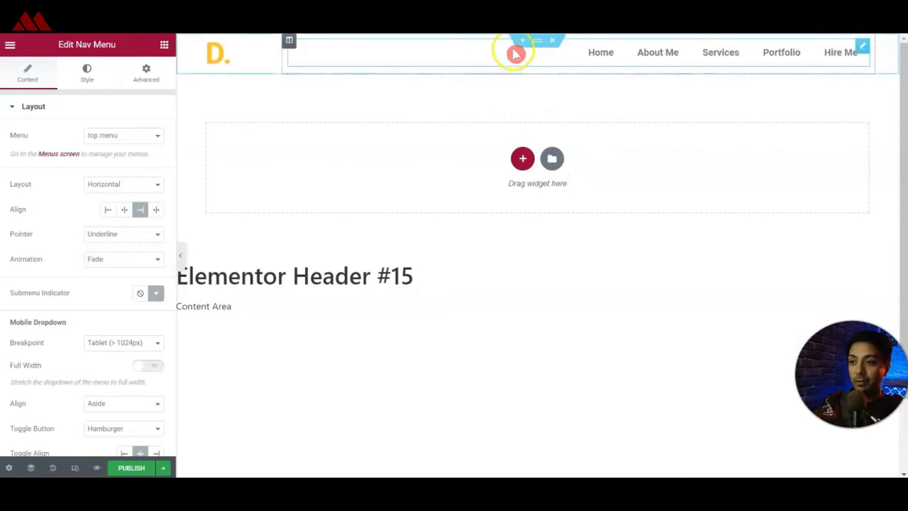
click(537, 43)
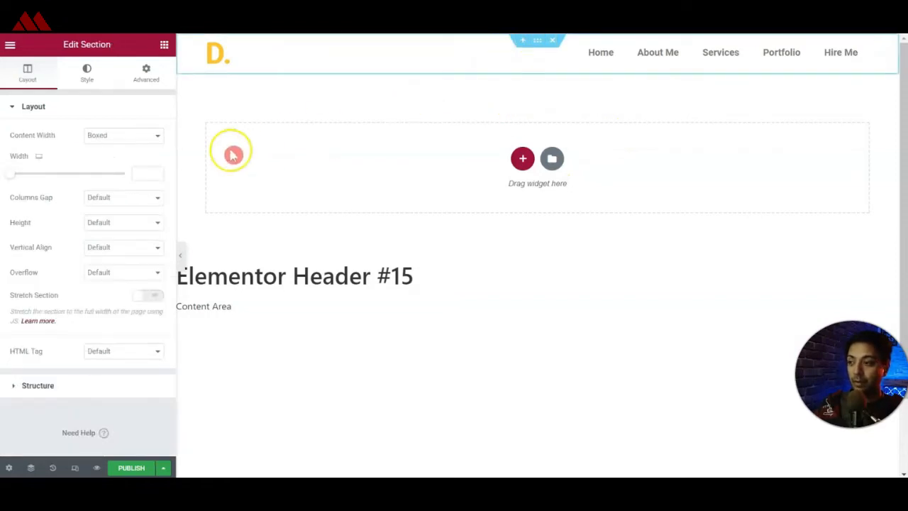
click(87, 84)
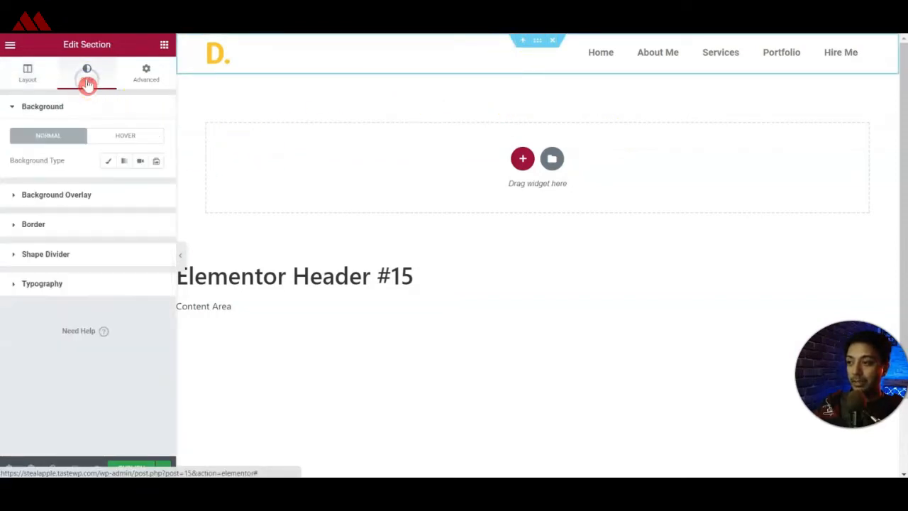
click(108, 160)
click(154, 192)
drag(43, 243, 20, 228)
click(10, 178)
Make the header section sticky to the Top through its motion effects.
click(144, 79)
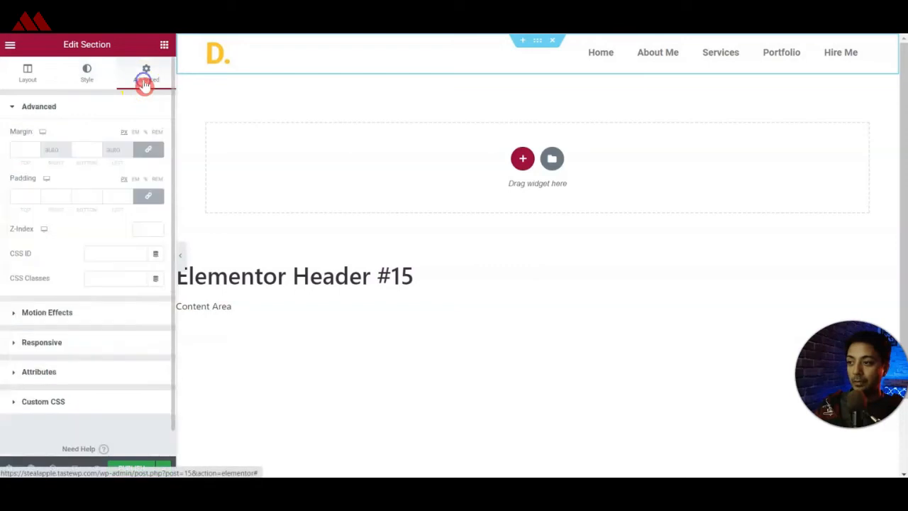
click(14, 317)
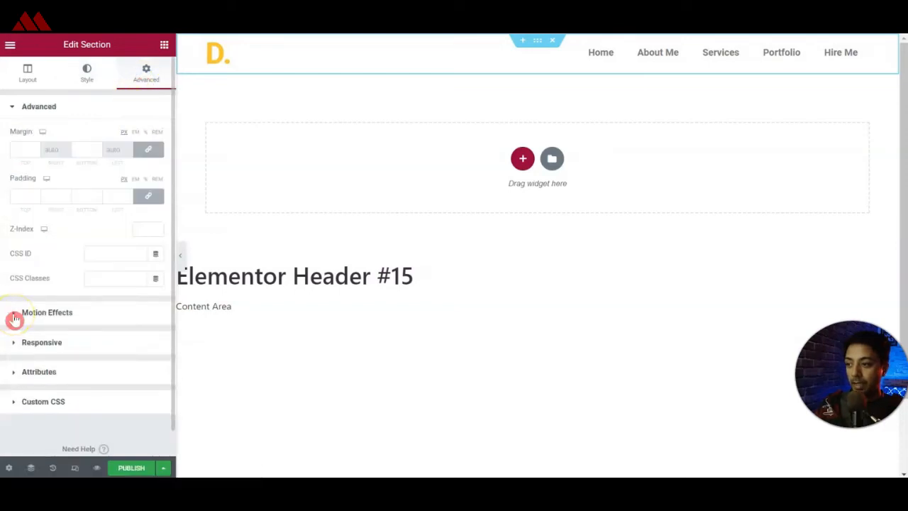
click(15, 315)
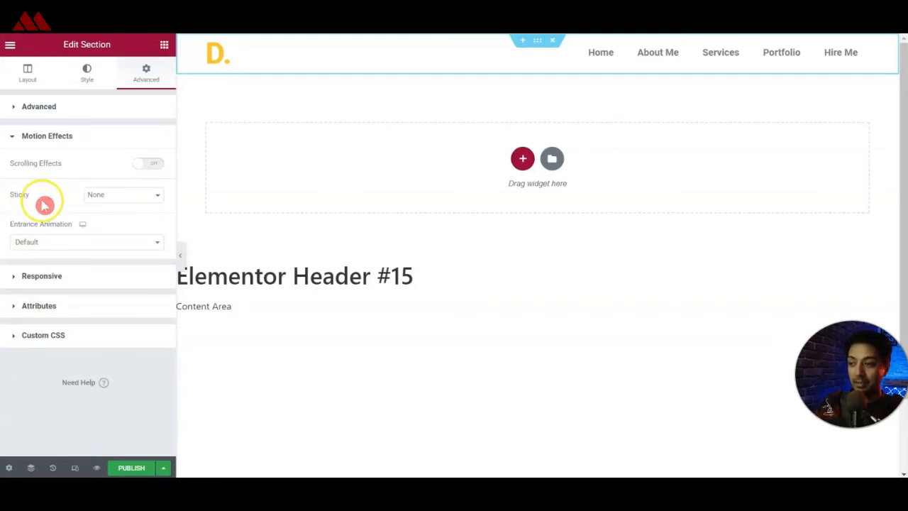
click(129, 200)
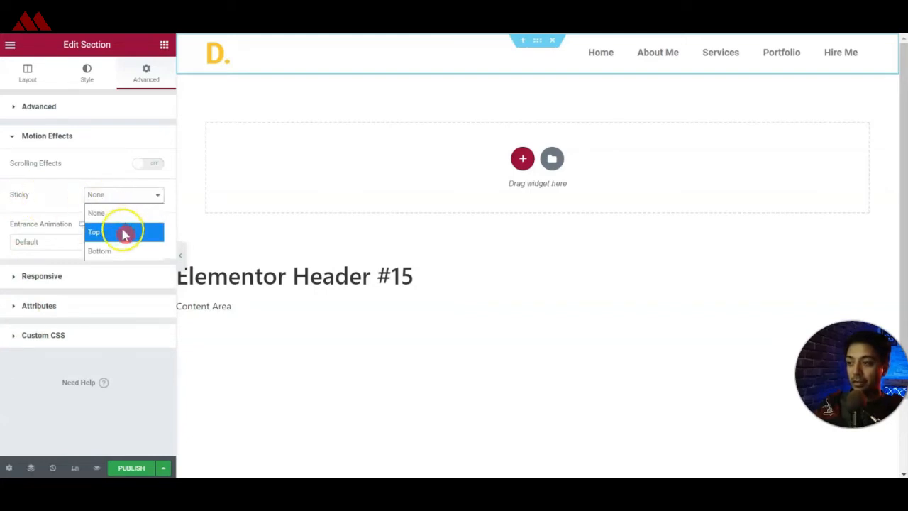
click(125, 233)
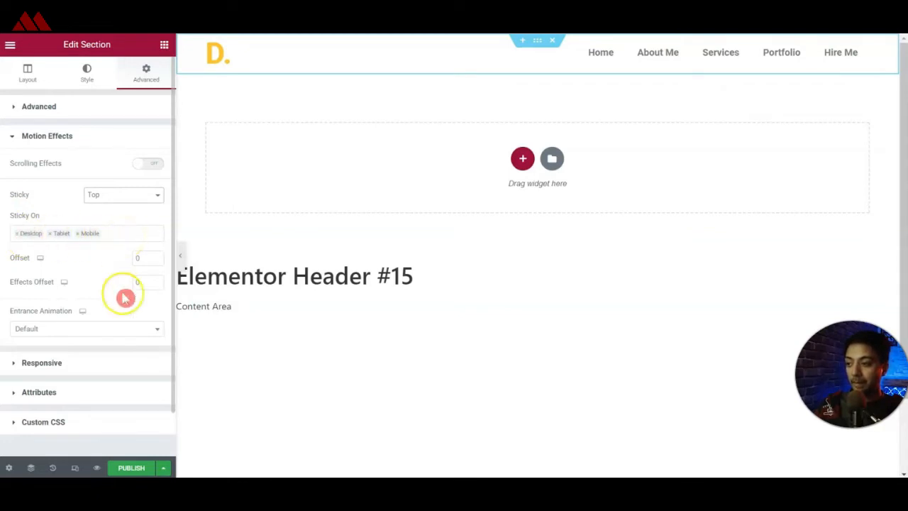
Publish the header template with an Include Entire Site display condition and check it on the live home page.
click(140, 470)
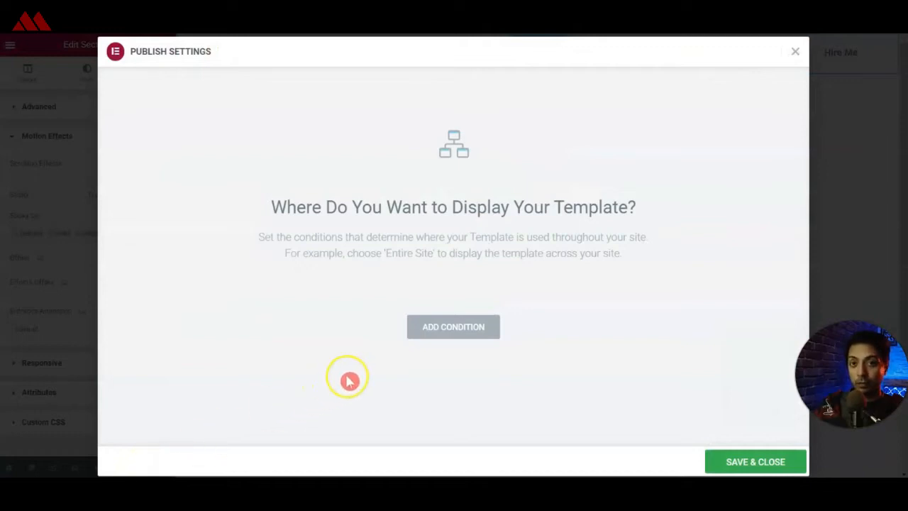
click(470, 333)
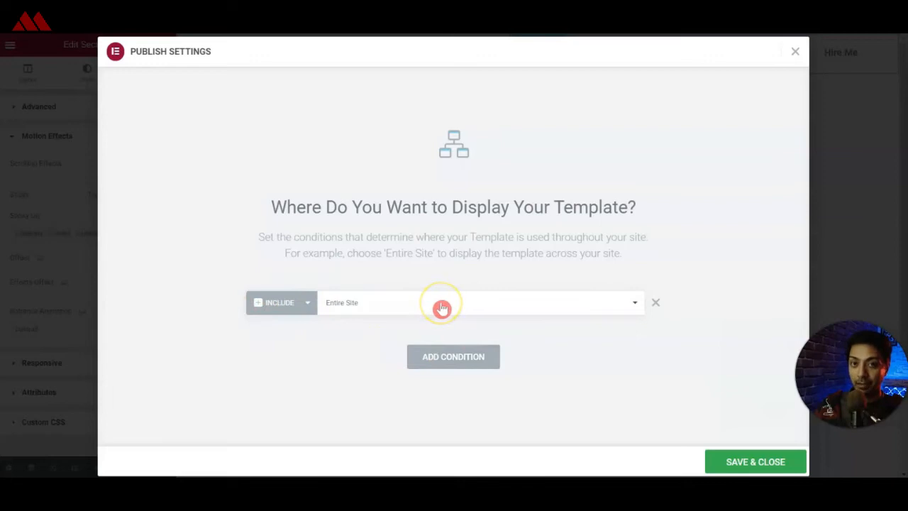
click(750, 462)
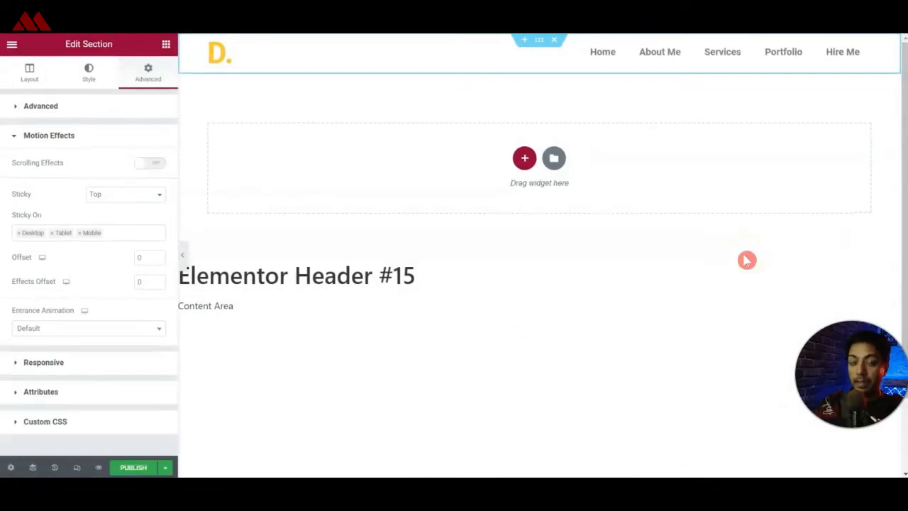
click(726, 220)
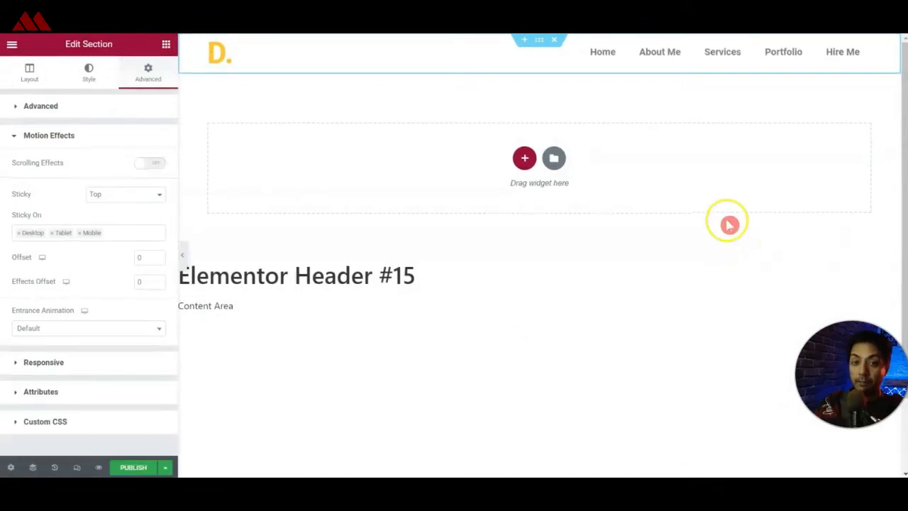
click(594, 249)
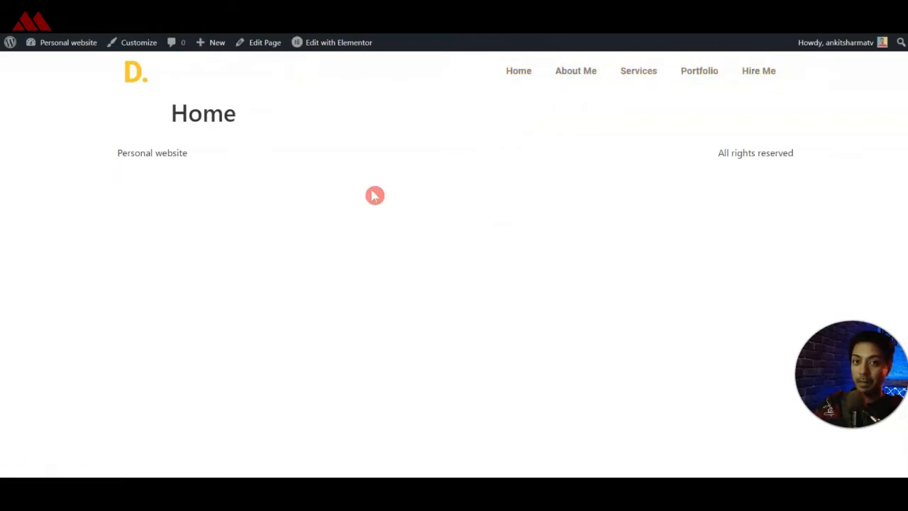
click(349, 207)
Exit the header editor to the WordPress dashboard and open the Home page for editing with Elementor.
click(12, 52)
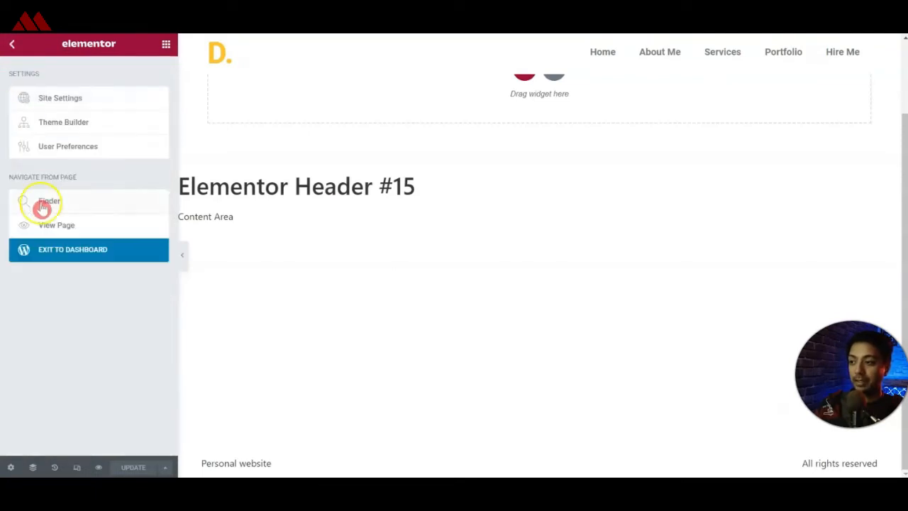
click(49, 259)
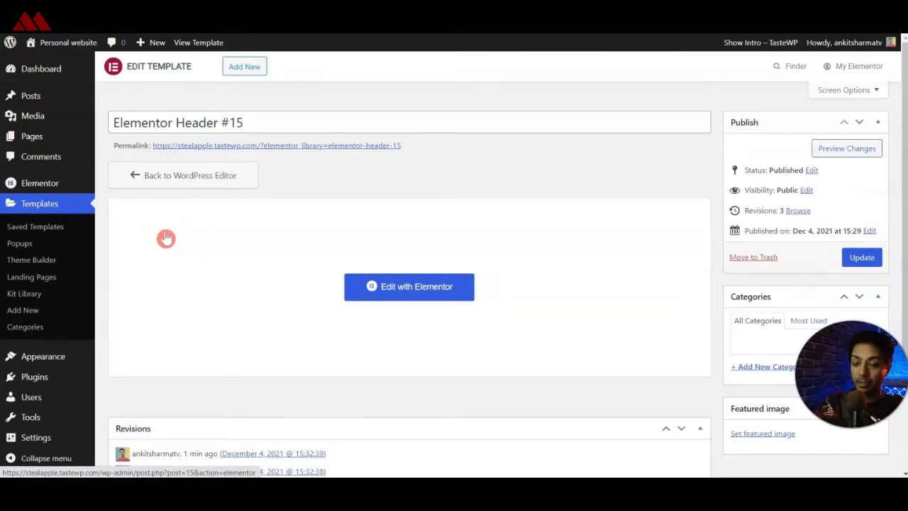
click(16, 137)
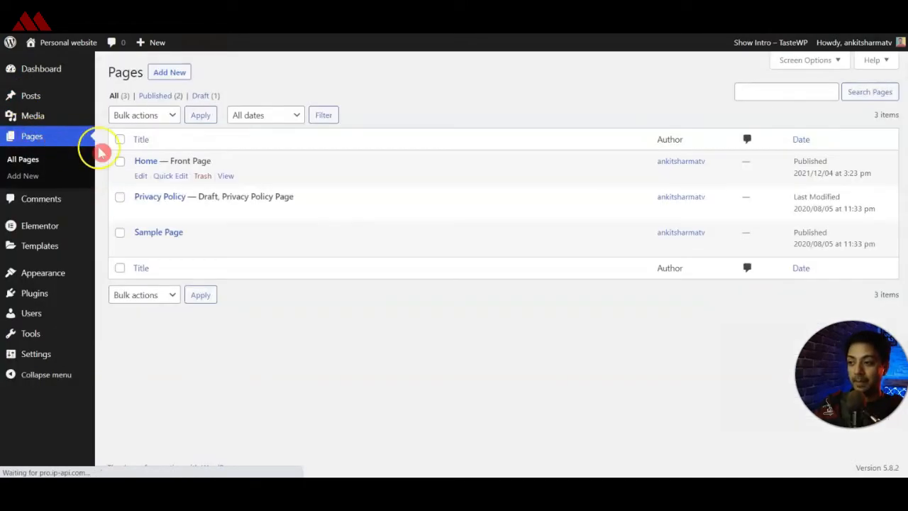
click(142, 177)
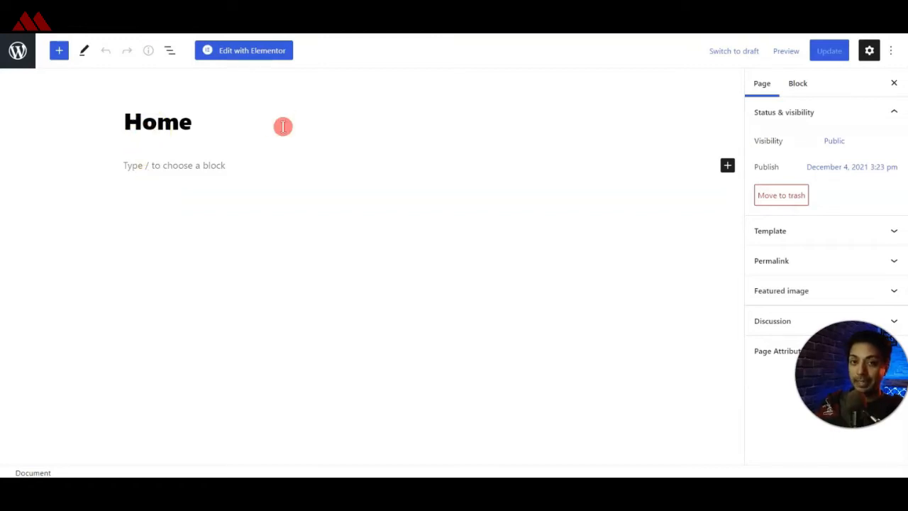
click(234, 62)
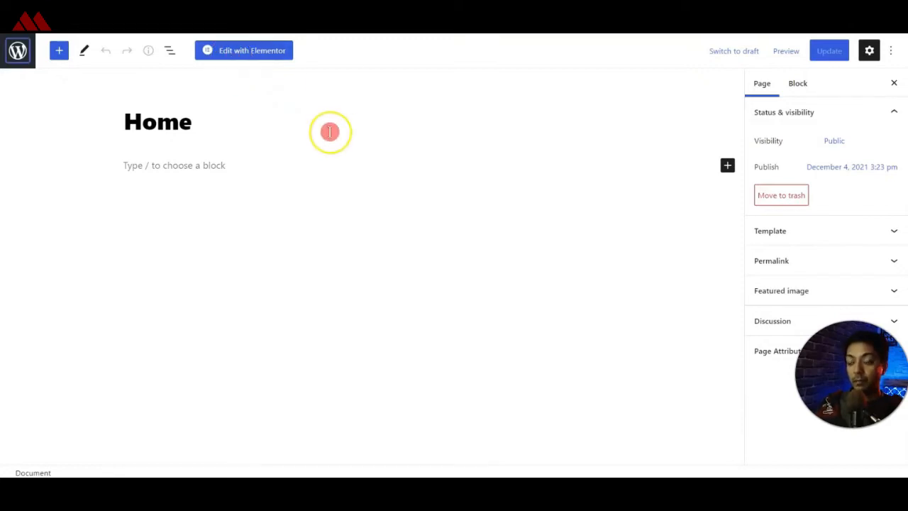
click(227, 54)
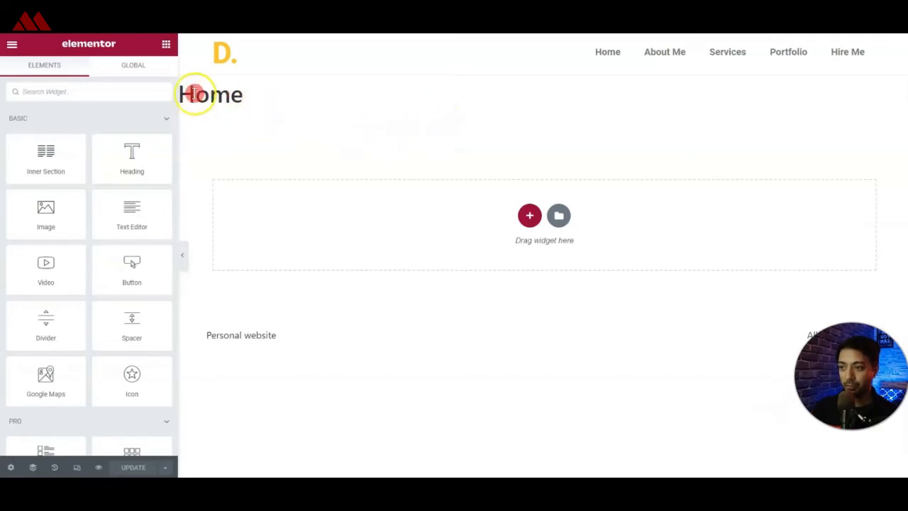
Hide the Home page's title and add a section with two equal columns beneath the header.
click(10, 468)
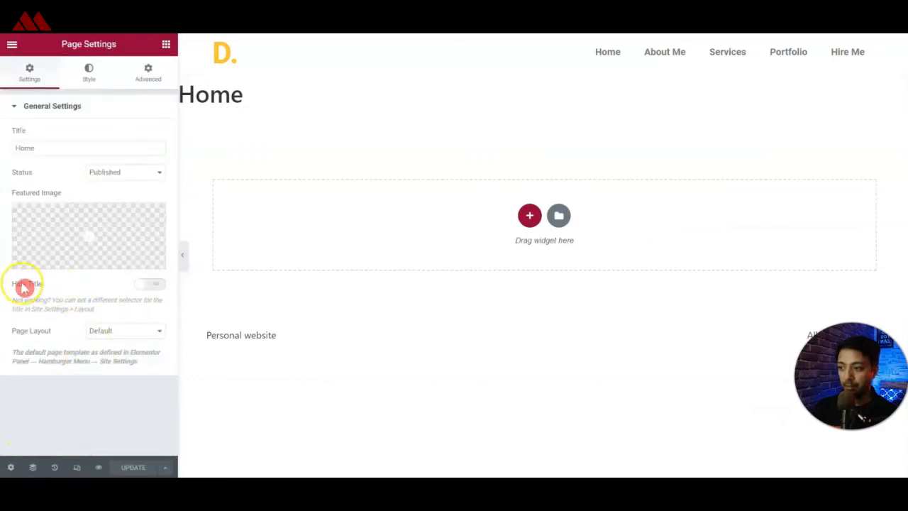
click(143, 282)
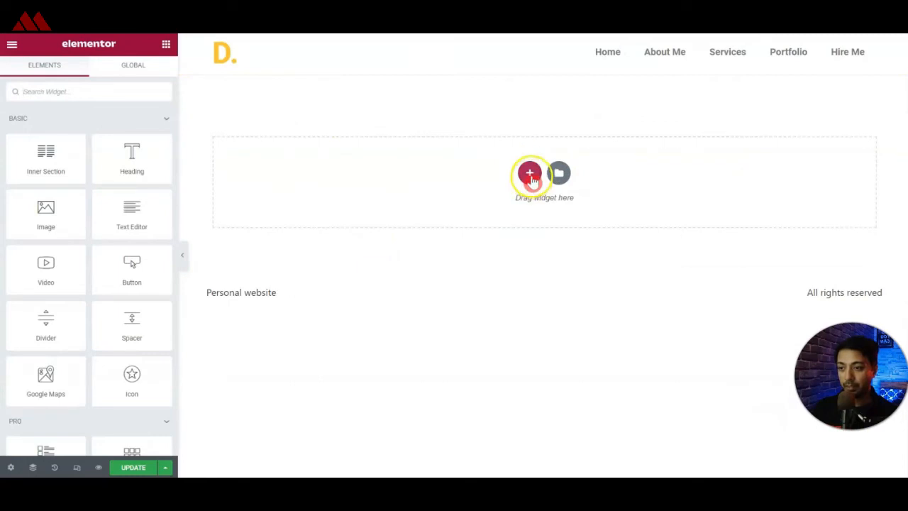
click(531, 176)
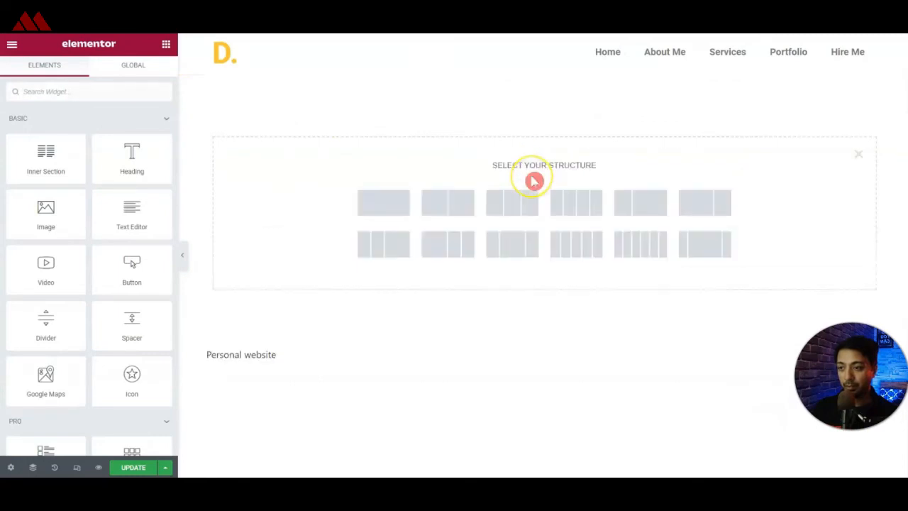
click(452, 211)
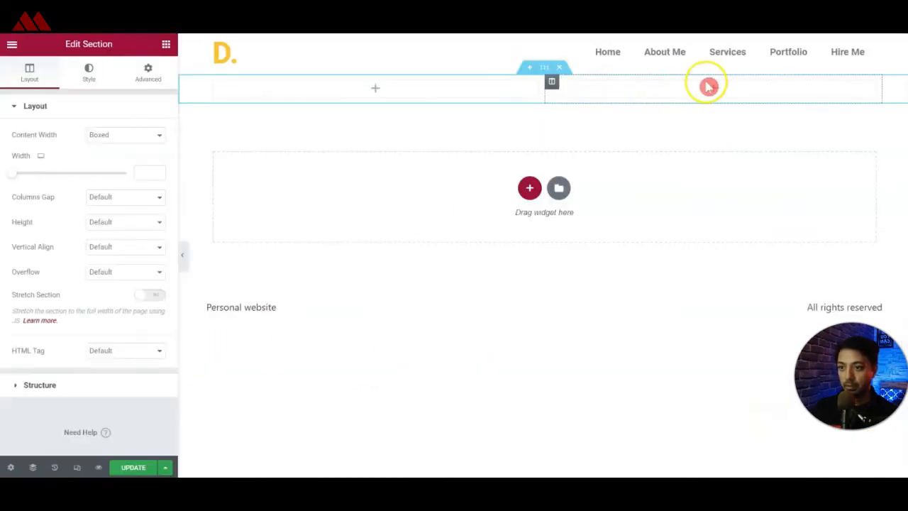
click(710, 88)
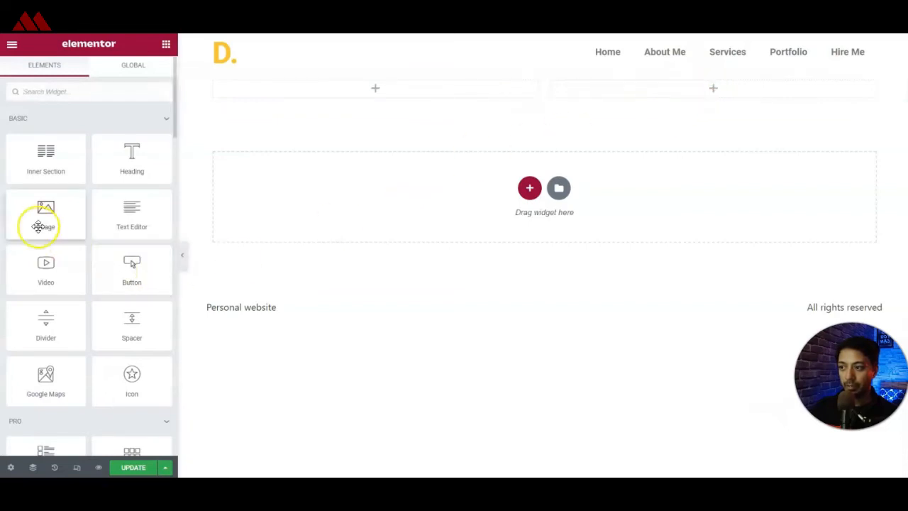
Add an image to the second column of the new section, using hero_img.png at Full size.
drag(21, 222, 730, 92)
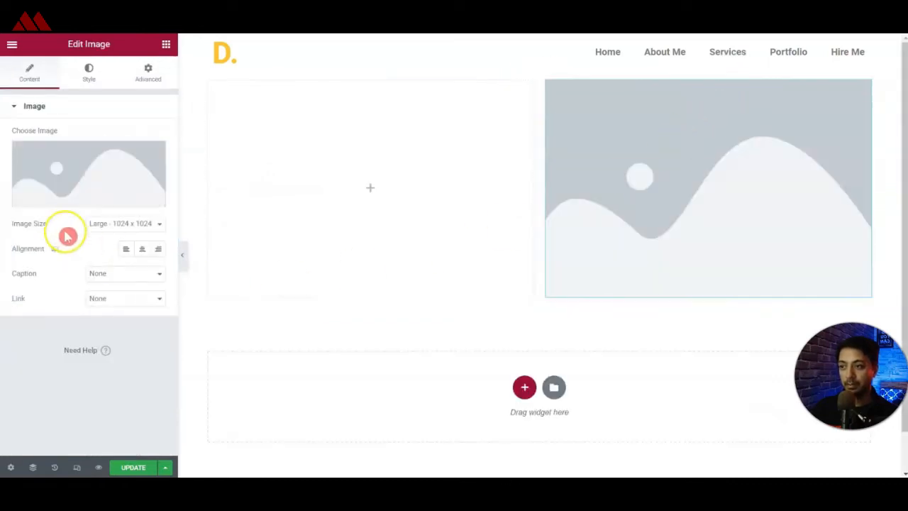
click(107, 223)
click(114, 354)
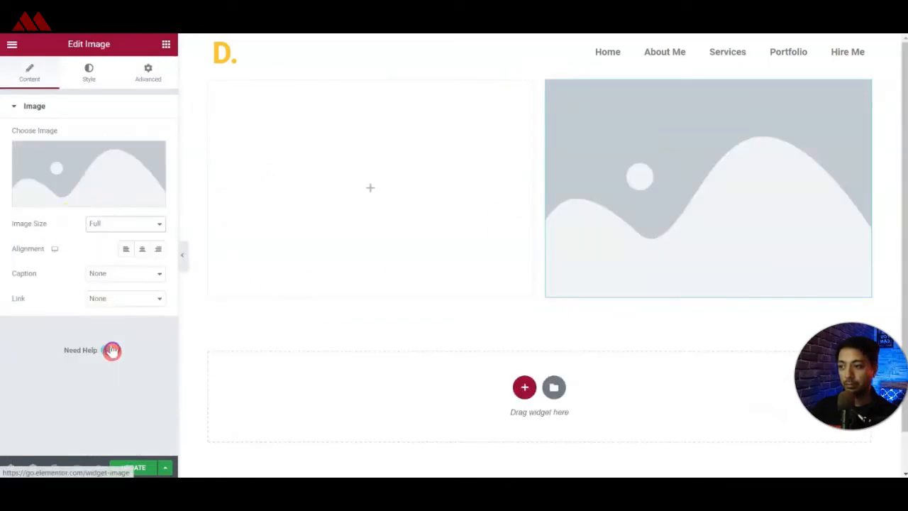
click(77, 186)
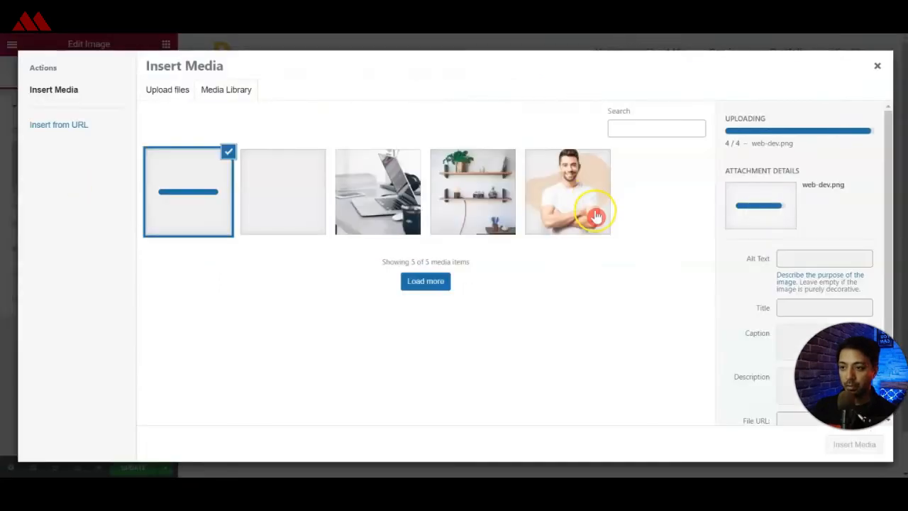
click(595, 213)
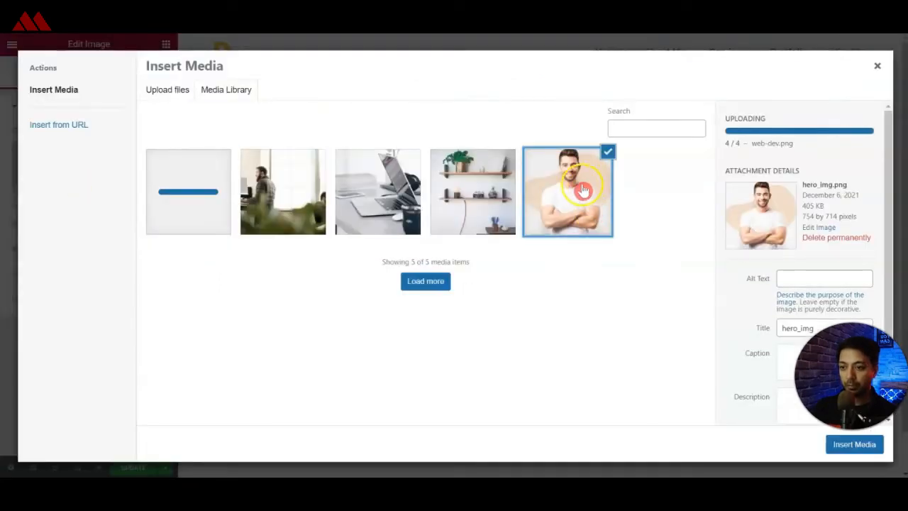
click(838, 440)
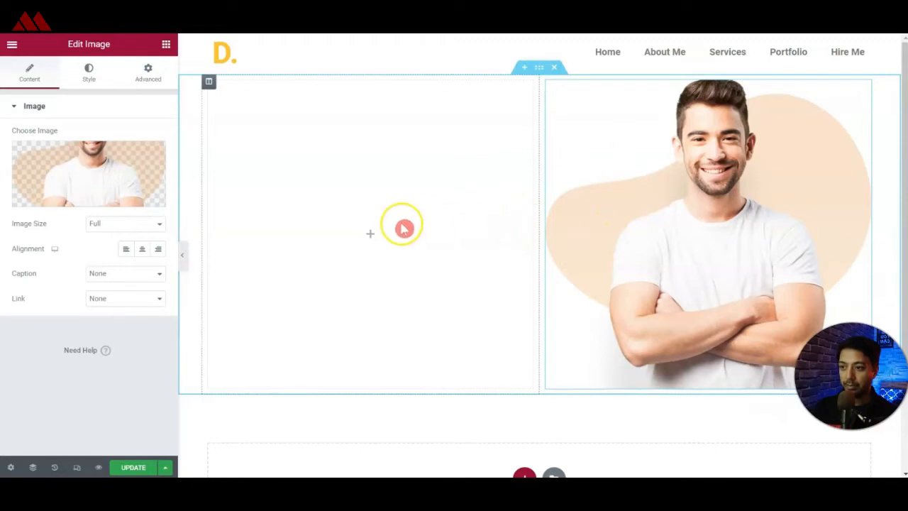
Add a heading to the section's empty column with the portfolio owner's name introduction as its title.
click(166, 44)
drag(131, 153, 336, 229)
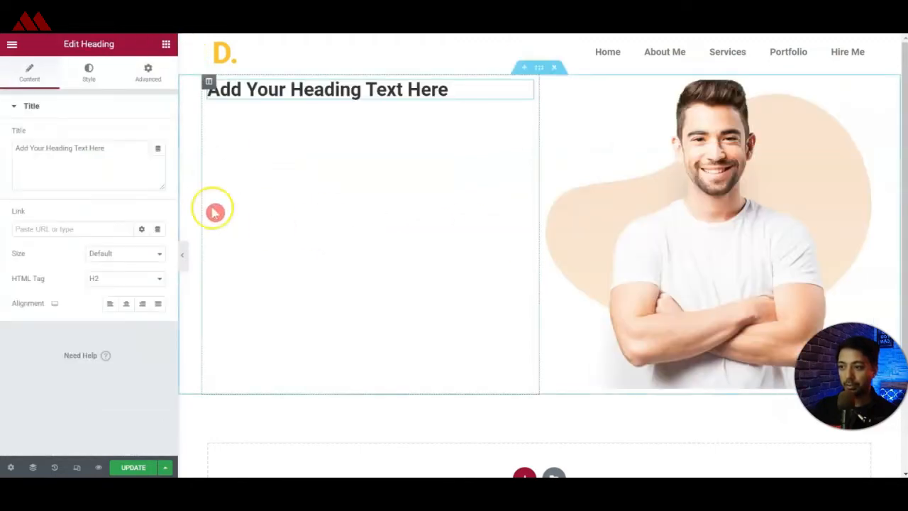
triple_click(102, 169)
text(I'm David)
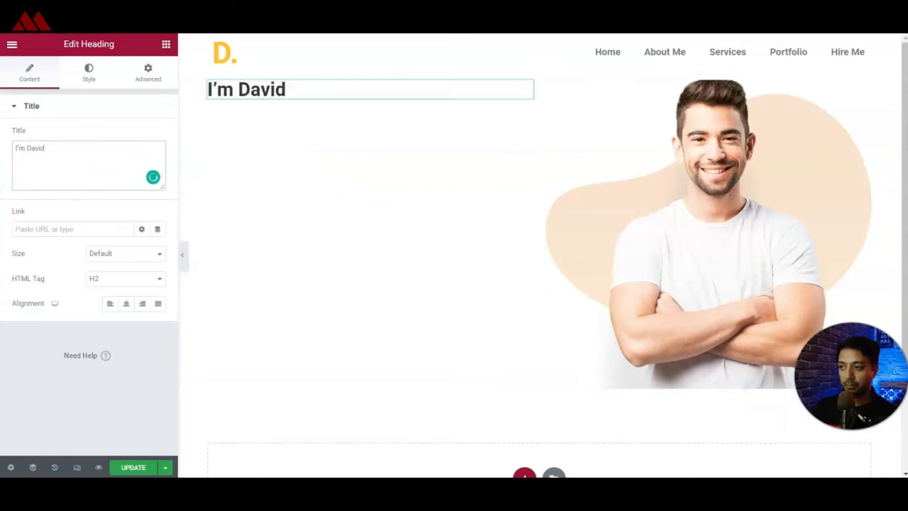
Duplicate the name heading and replace the copy's title with "Freelance Web & Mobile UI/UX Designer" from the reference site.
key(ctrl+Tab)
click(121, 297)
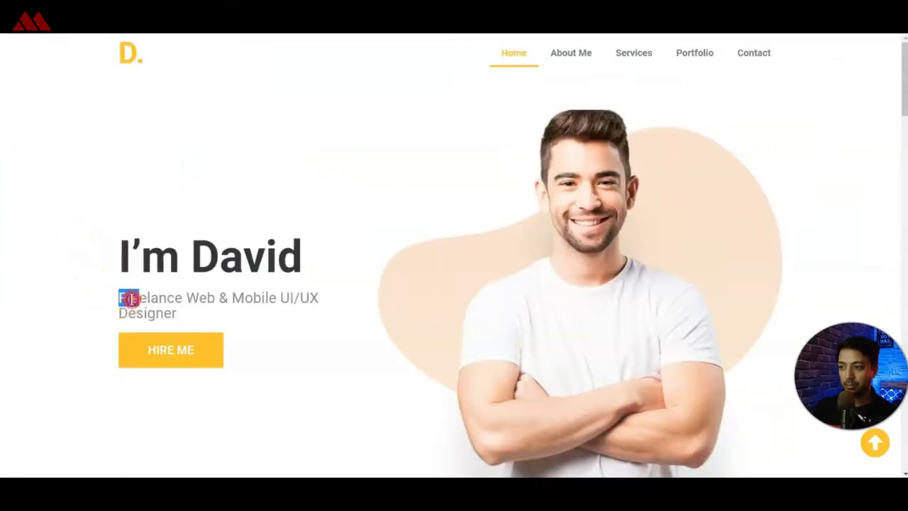
key(ctrl+Tab)
right_click(524, 88)
click(539, 122)
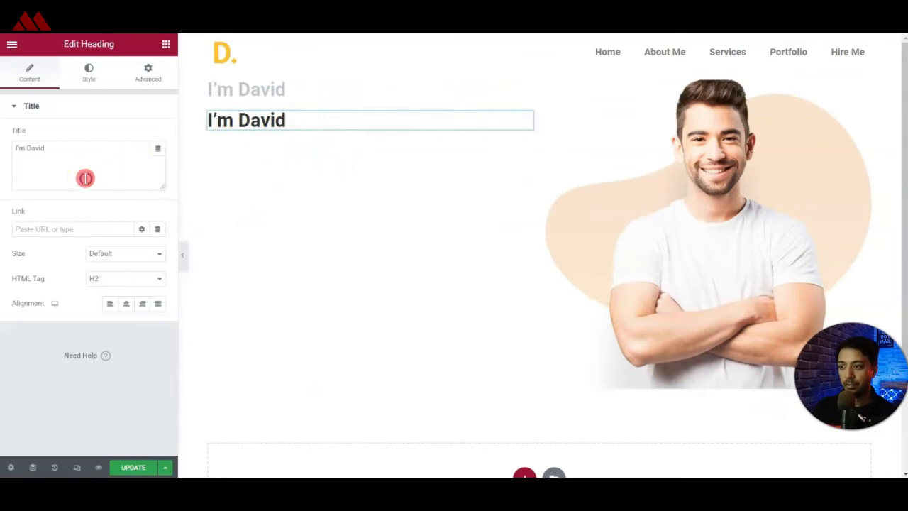
key(ctrl+a)
text(Freelance Web & Mobile UI/UX Designer)
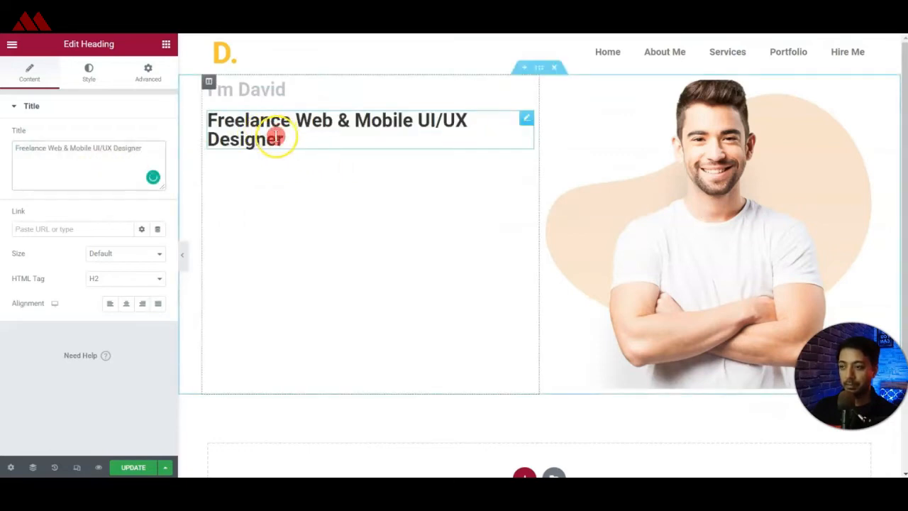
Set the name heading's font size to 60 px in its typography.
click(274, 90)
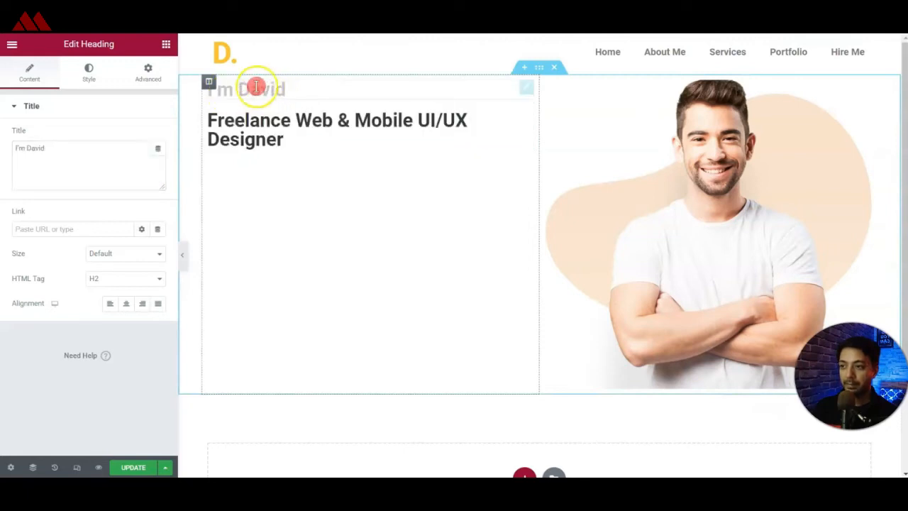
click(90, 78)
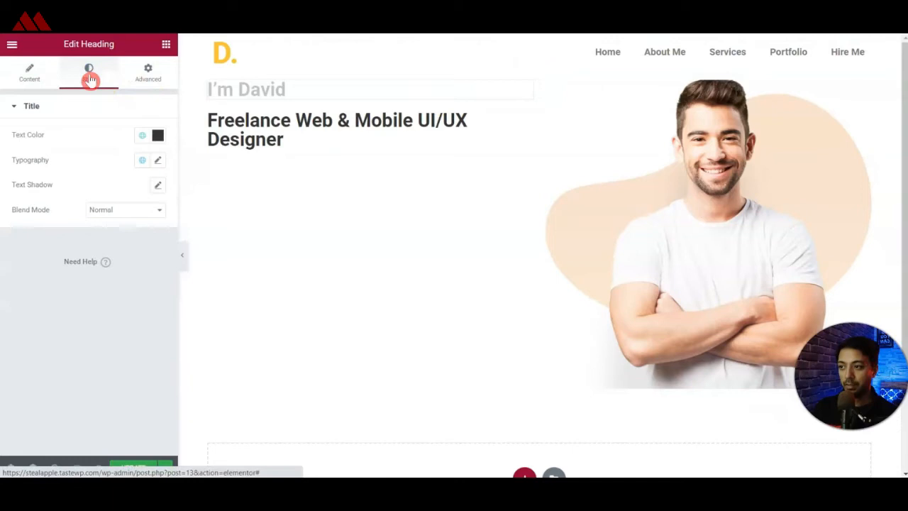
click(157, 159)
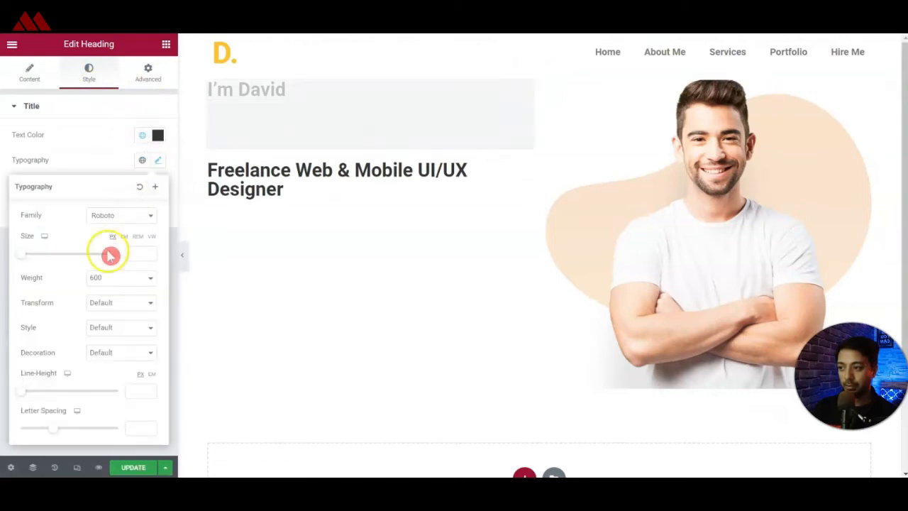
click(138, 254)
text(60)
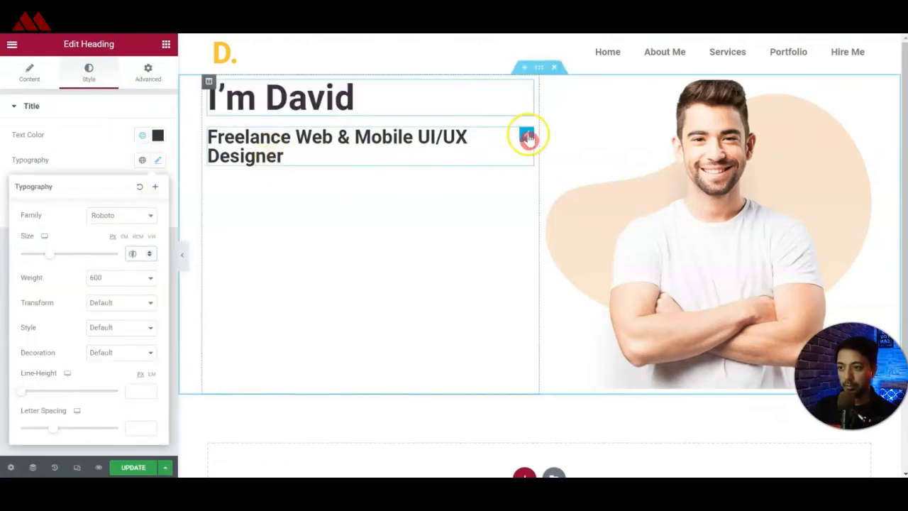
Style the designer subtitle with the grey global text color, Normal weight and a 25 px font size.
click(527, 136)
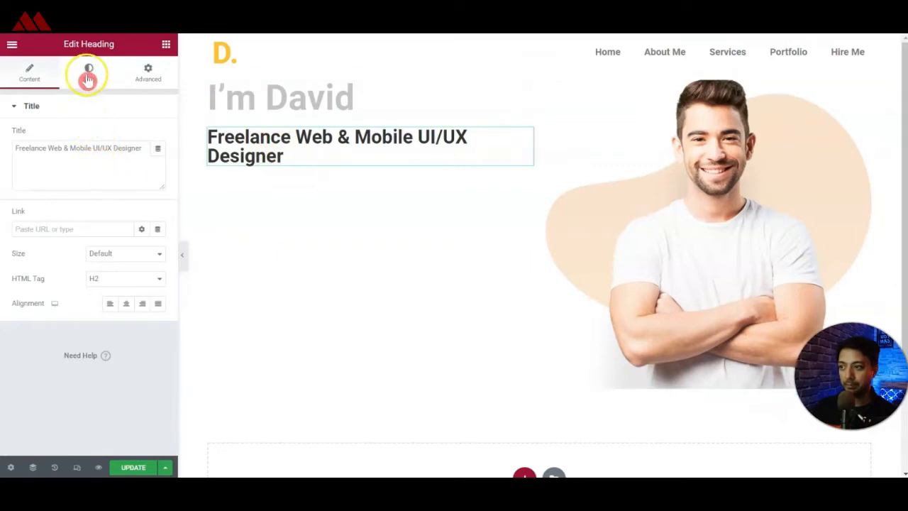
click(86, 73)
click(158, 160)
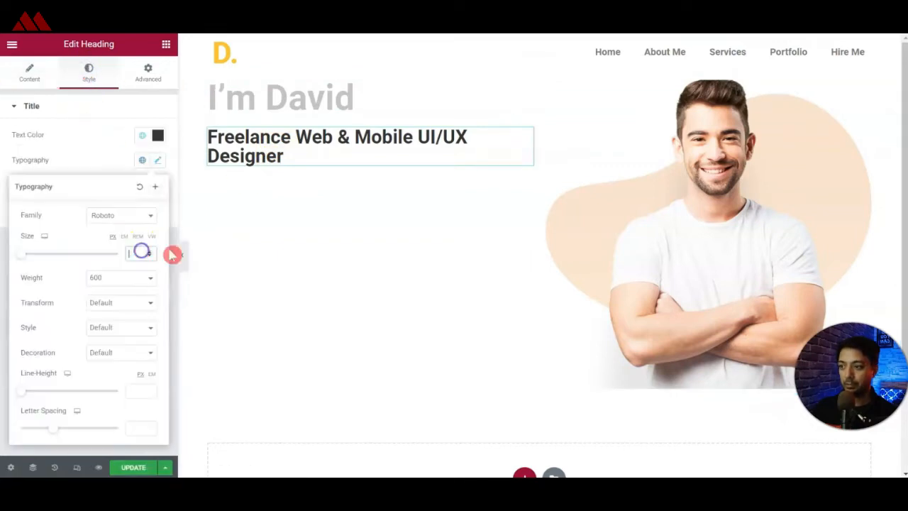
text(30)
click(398, 250)
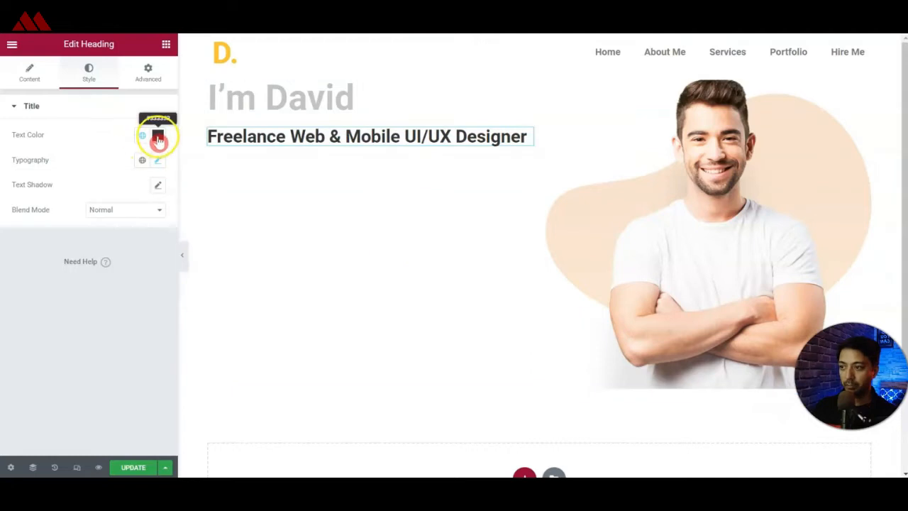
click(143, 136)
click(40, 210)
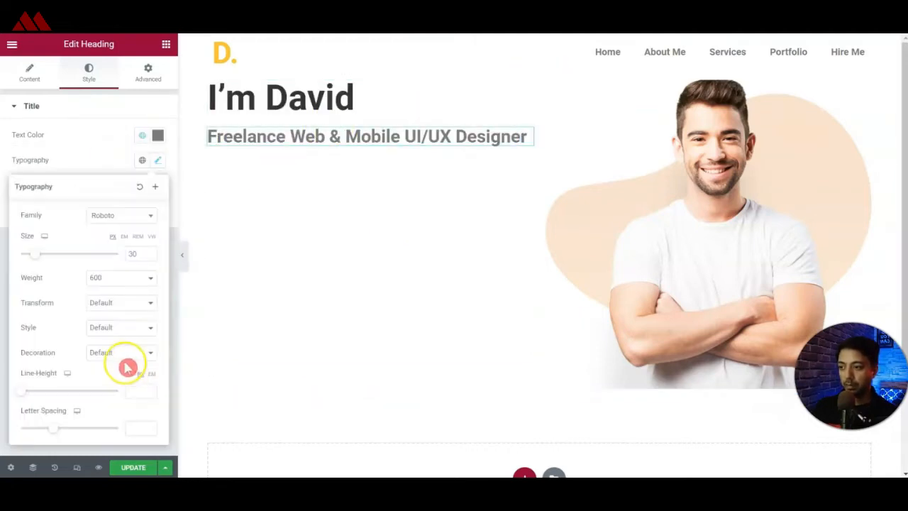
click(117, 278)
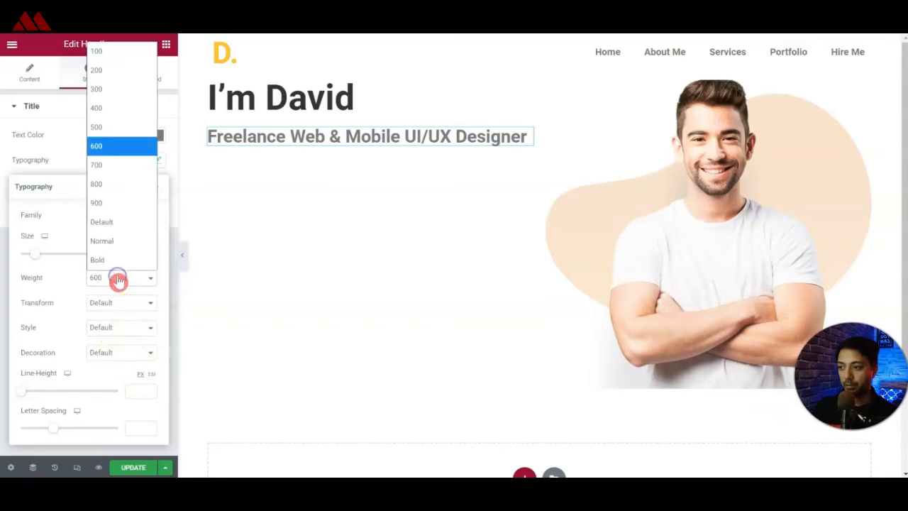
click(113, 241)
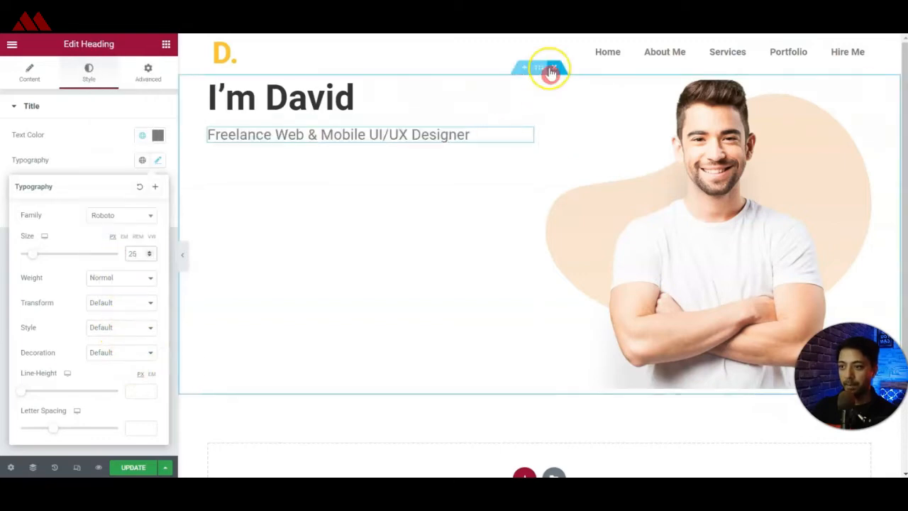
Set the hero section's vertical alignment to Middle.
click(541, 69)
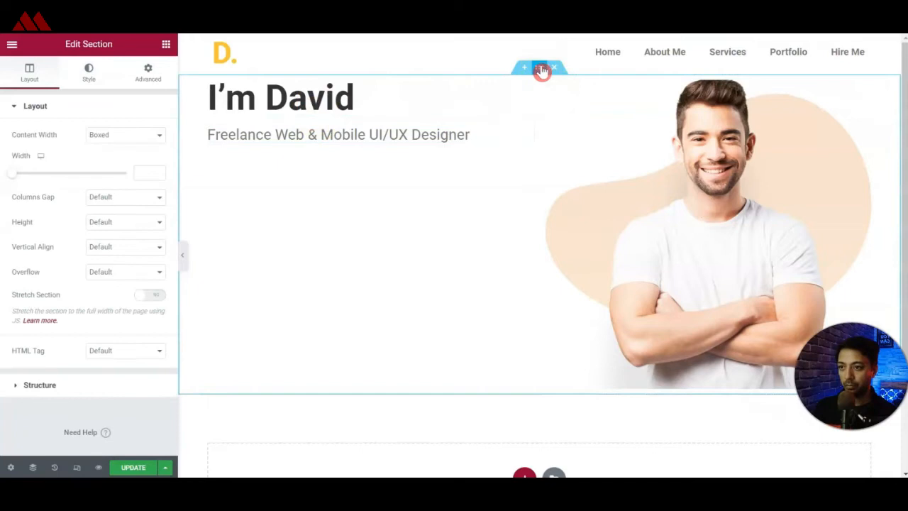
click(133, 253)
click(112, 303)
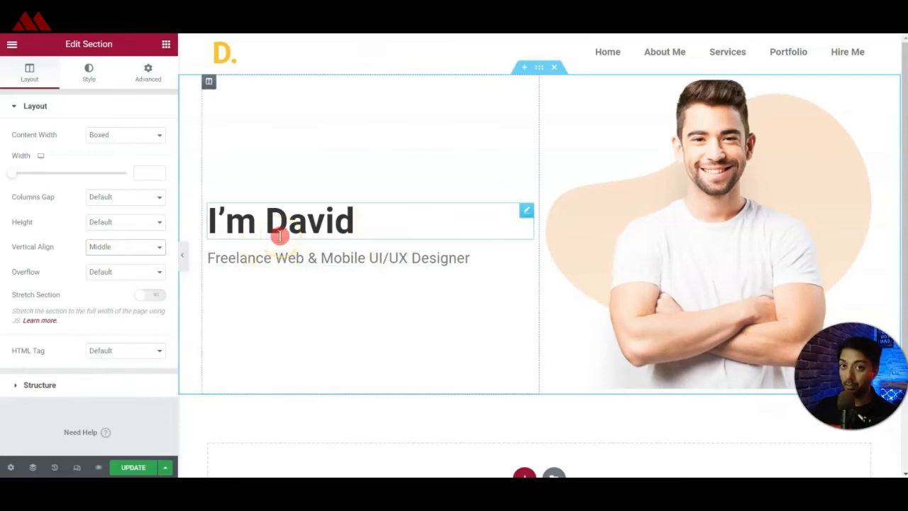
Add a button beneath the subtitle and label it HIRE ME.
click(166, 44)
drag(126, 263, 304, 264)
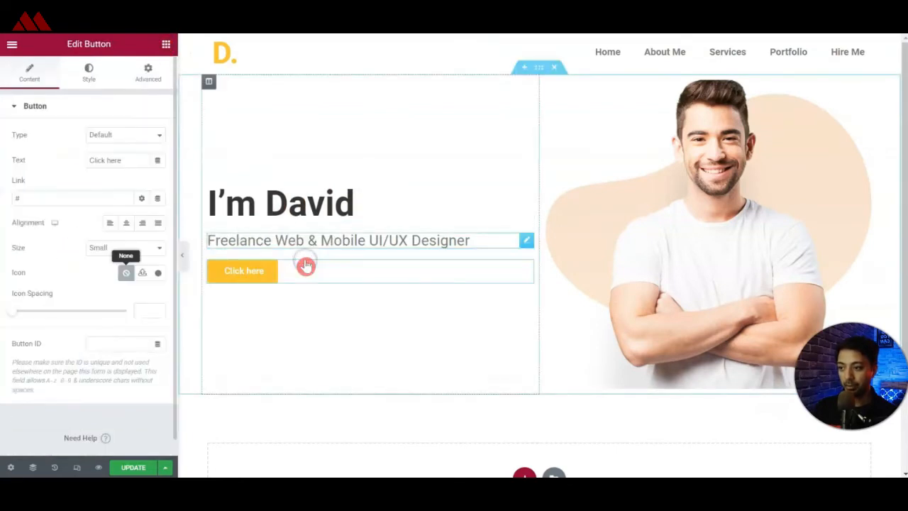
triple_click(112, 161)
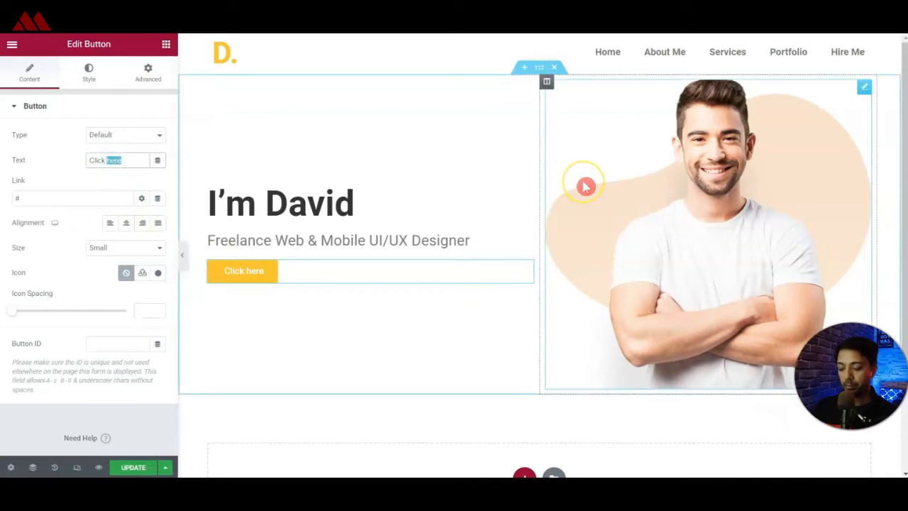
text(HIRE ME)
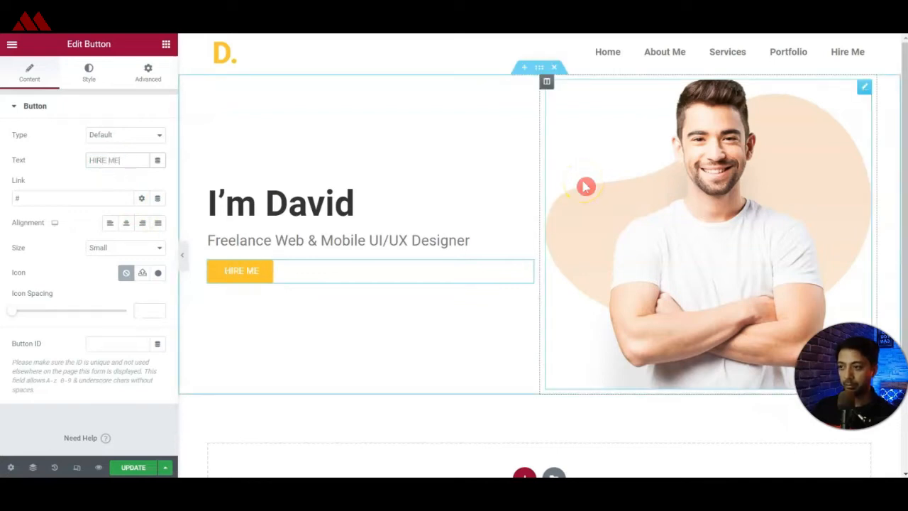
Unlink the HIRE ME button's padding and set it to 20 px top and bottom, 40 px right and left.
click(98, 78)
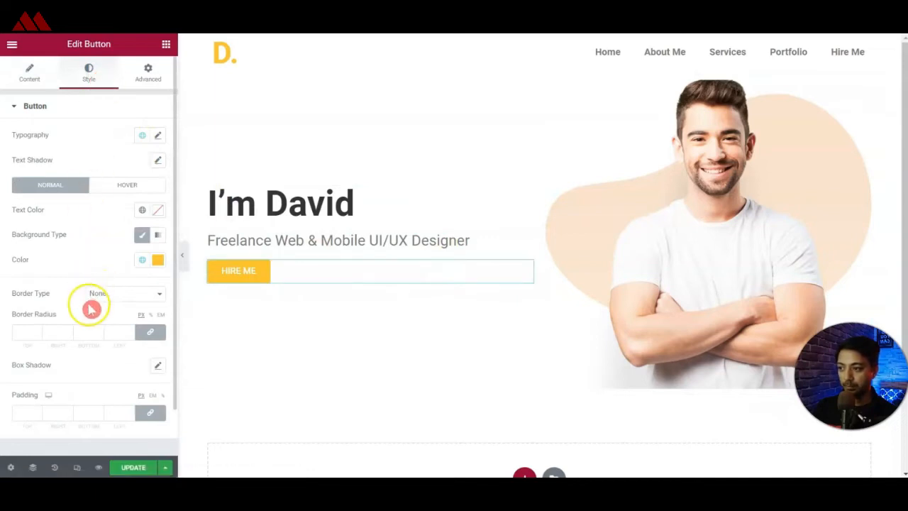
click(148, 413)
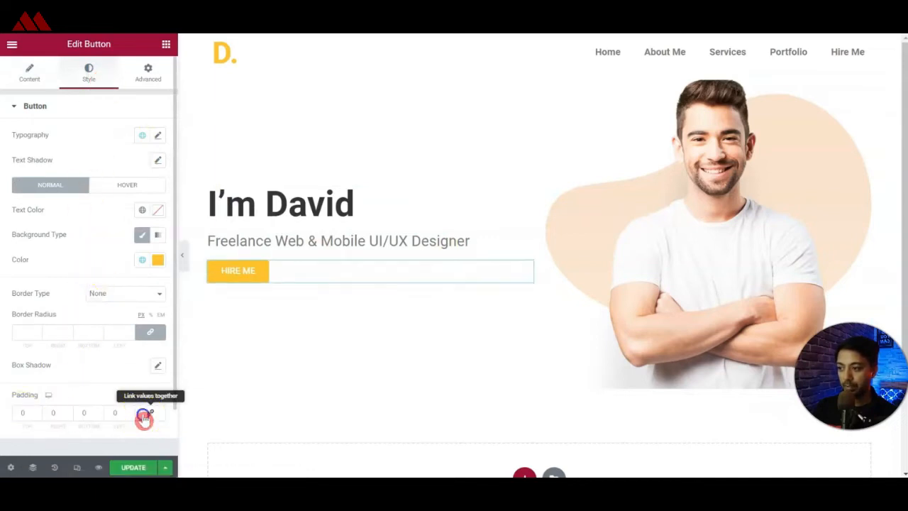
click(22, 416)
text(20)
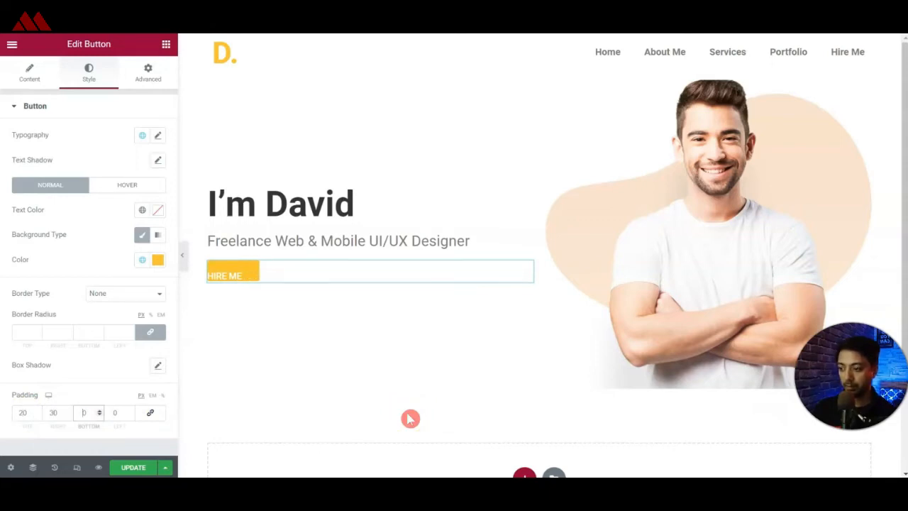
text(230)
key(shift+Tab)
key(shift+Tab)
text(60)
key(Tab)
key(Tab)
text(6040)
key(shift+Tab)
key(shift+Tab)
text(40)
Set the HIRE ME button's font size to 20 px in its typography.
click(159, 135)
click(140, 229)
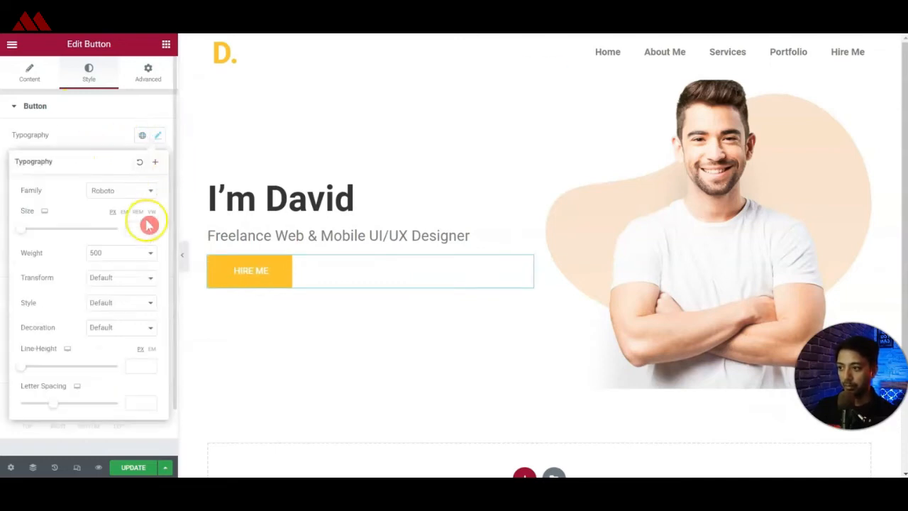
text(19)
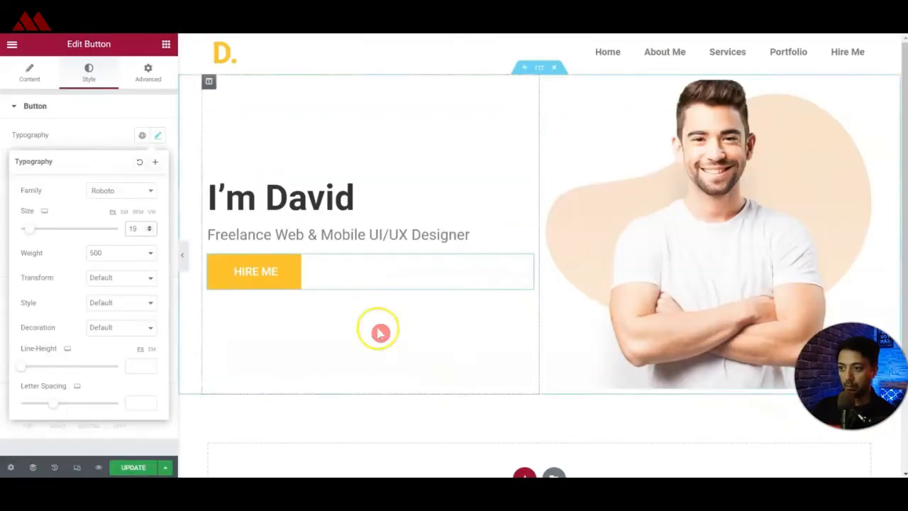
click(381, 332)
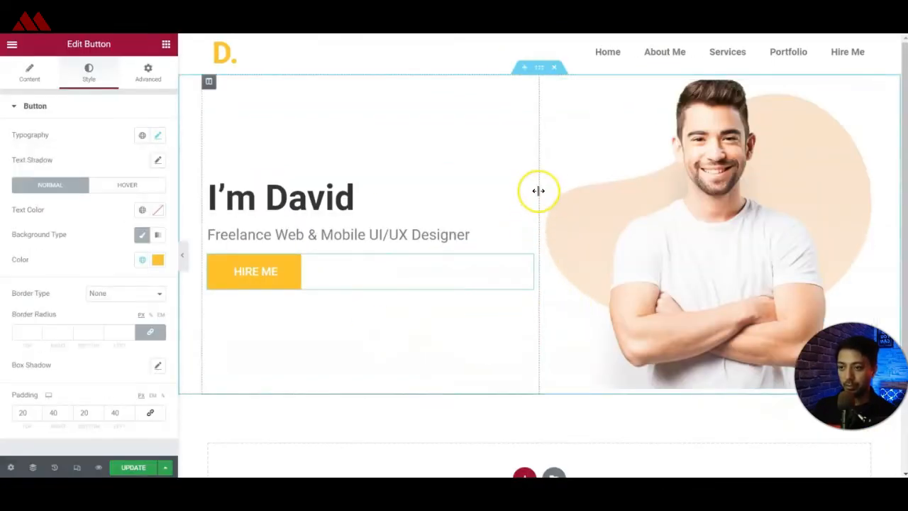
Narrow the text column to give the hero image more width, and update the page.
drag(540, 191, 471, 217)
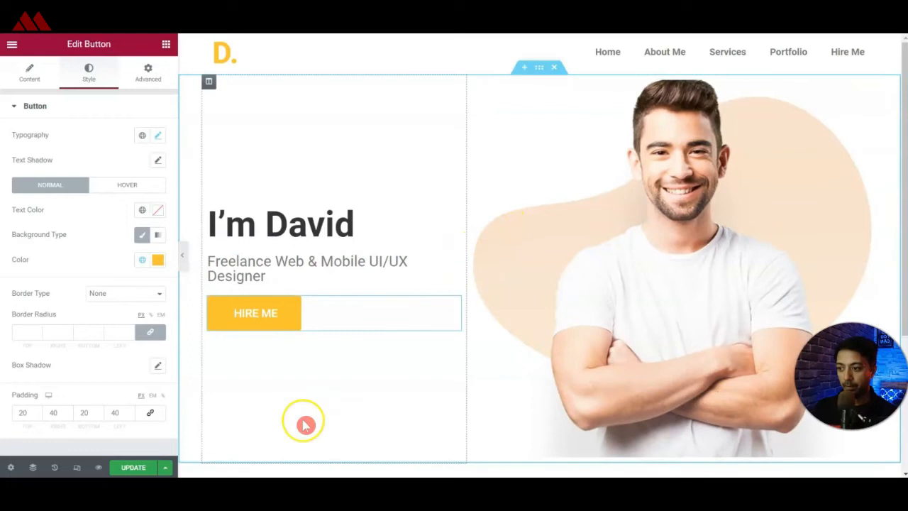
click(133, 466)
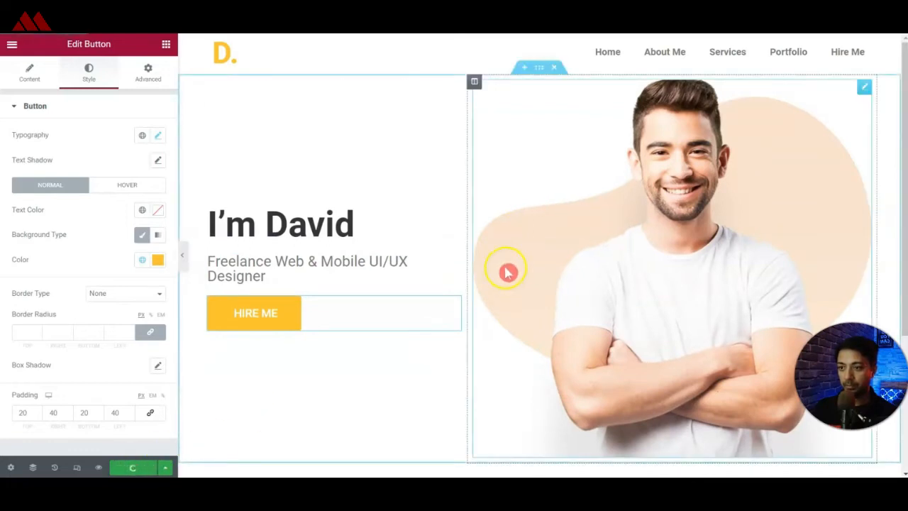
Check the hero section's layout in responsive mode at the mobile and tablet sizes.
click(78, 470)
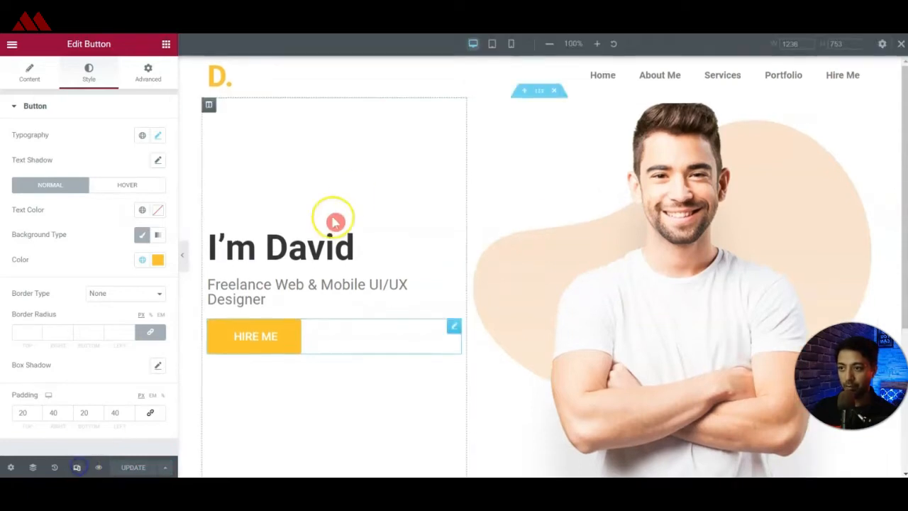
click(519, 47)
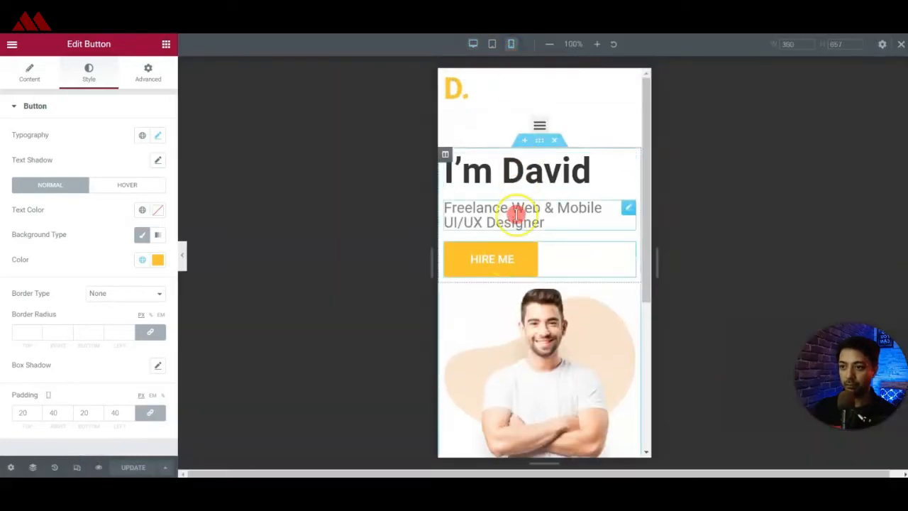
click(493, 47)
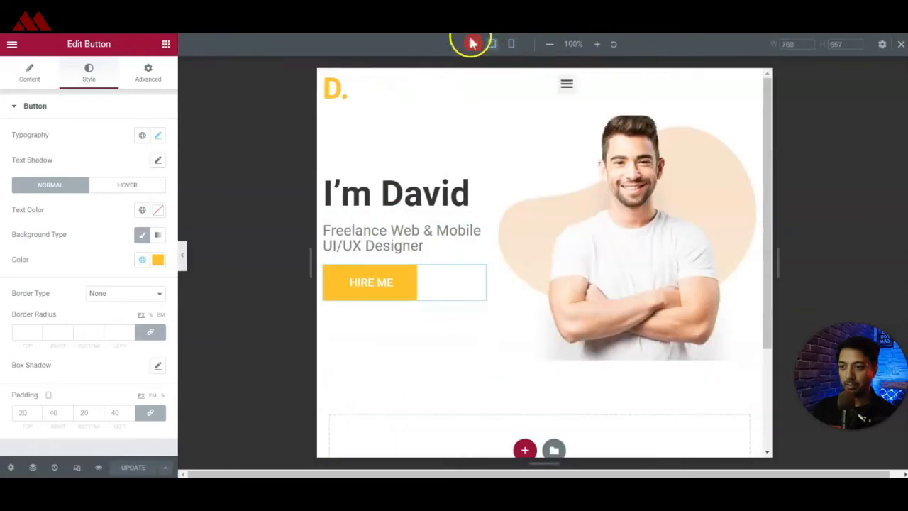
Return to the desktop view and set the hero section's top and bottom margin to 50 px.
click(471, 44)
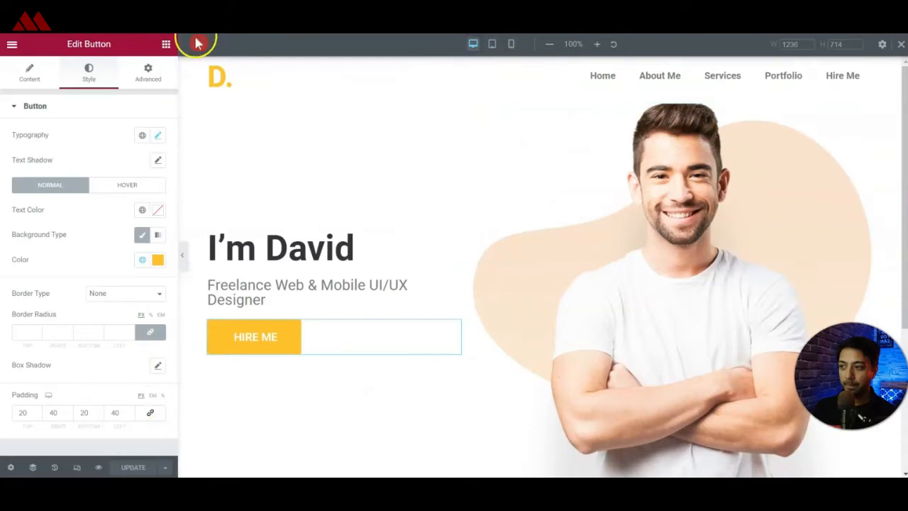
scroll(397, 320, down, 3)
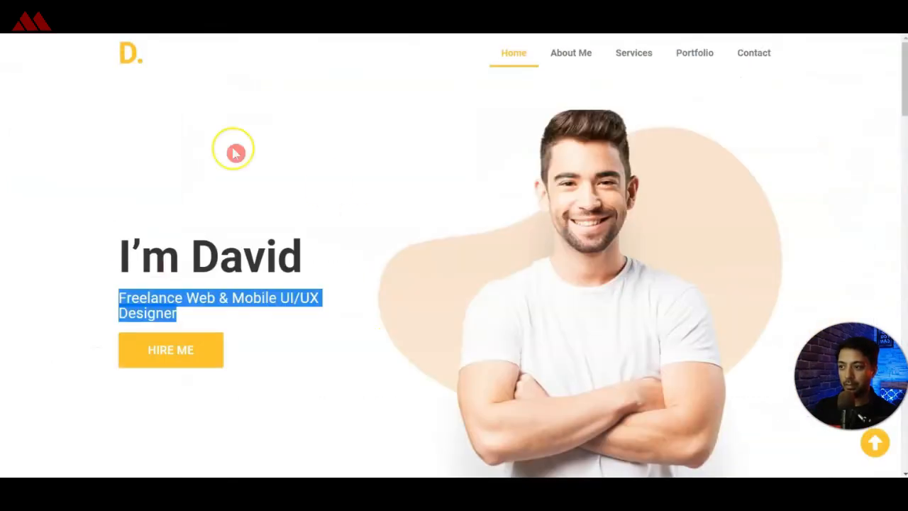
scroll(440, 246, down, 4)
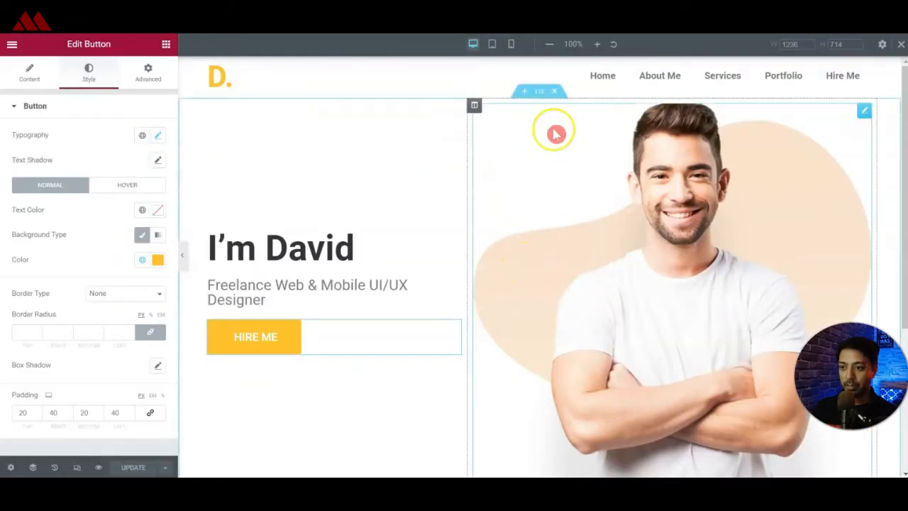
click(540, 93)
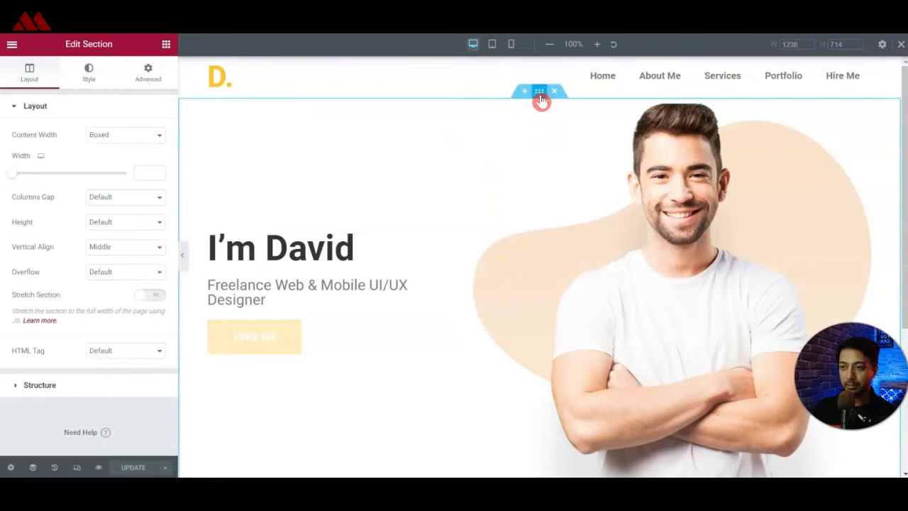
click(147, 74)
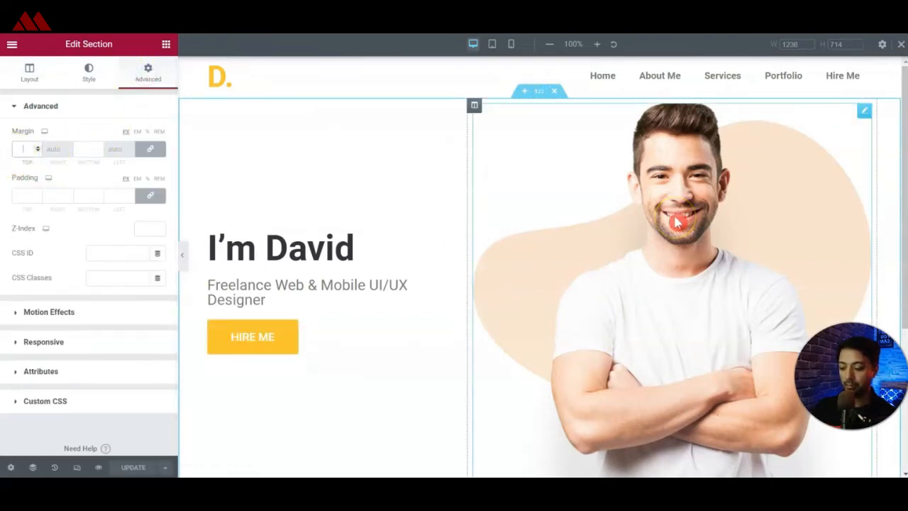
text(50)
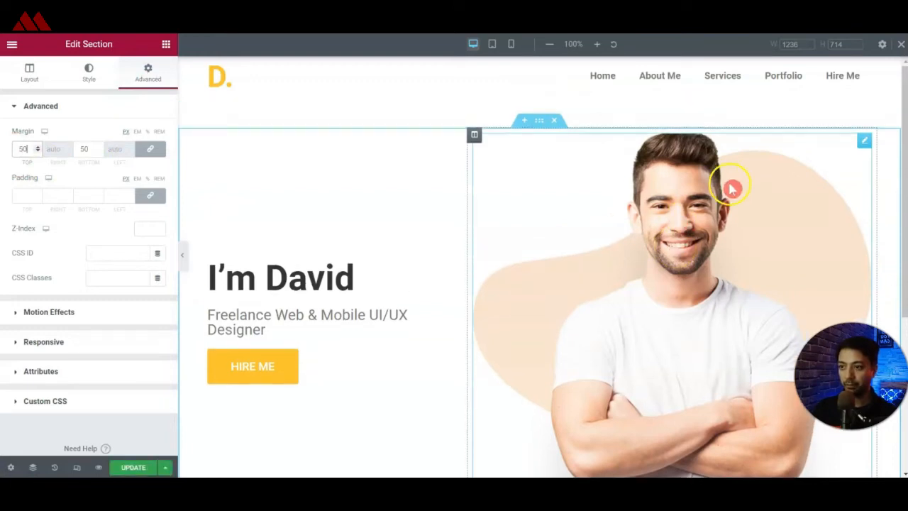
scroll(544, 340, down, 4)
scroll(543, 341, up, 2)
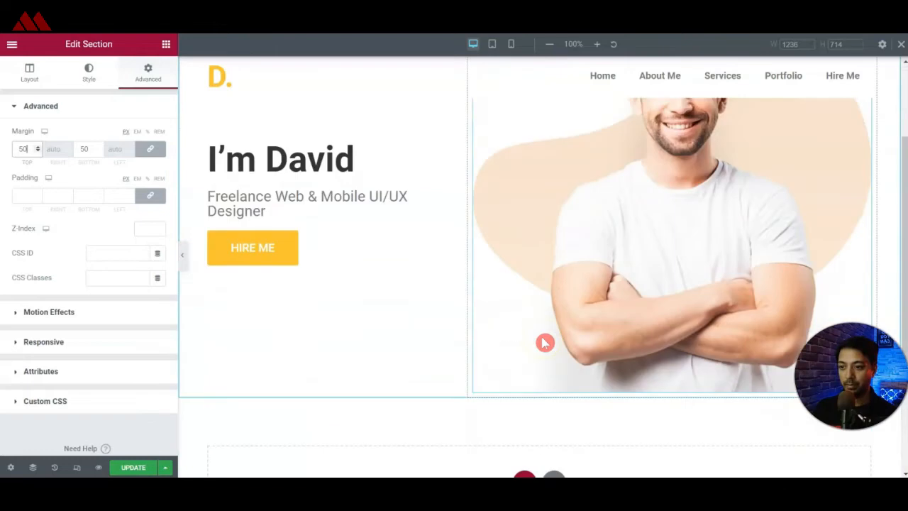
Add a new section with two equal columns below the hero section.
scroll(544, 343, down, 2)
click(524, 348)
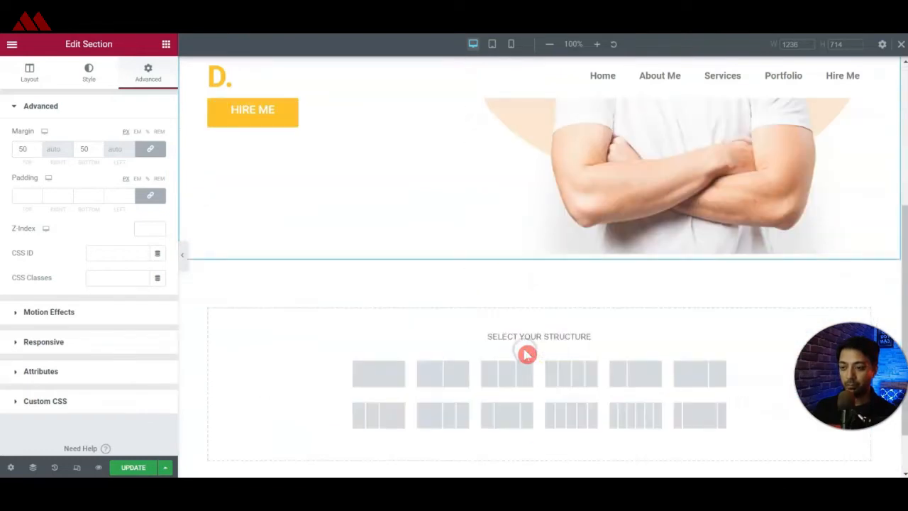
click(460, 376)
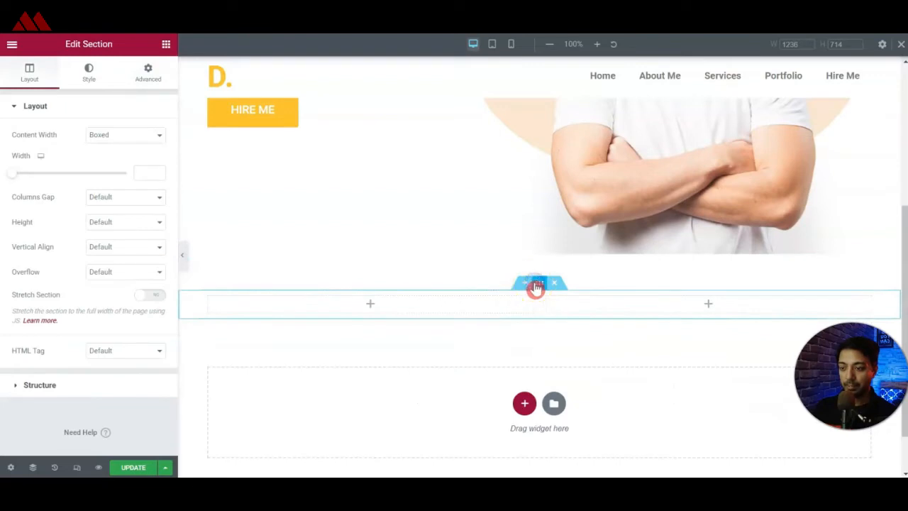
Set the new section's top and bottom margin to 50 px and narrow its left column.
click(157, 79)
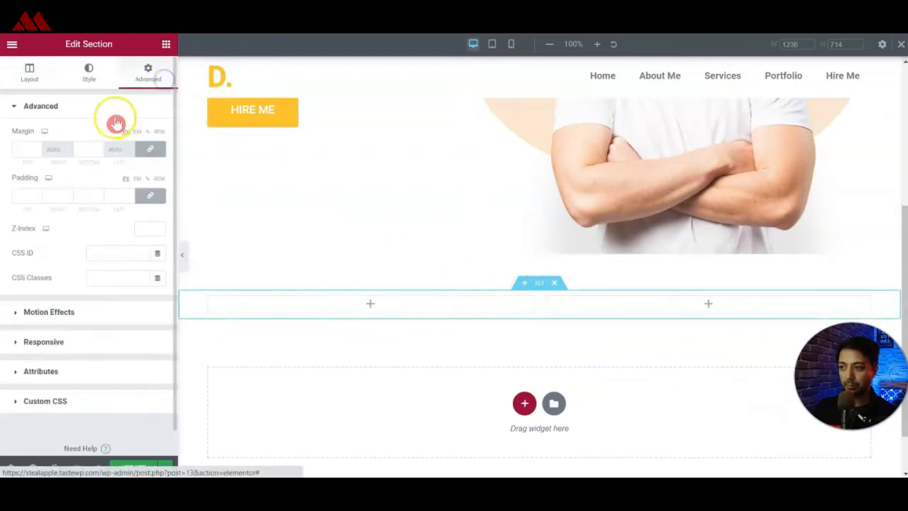
click(27, 147)
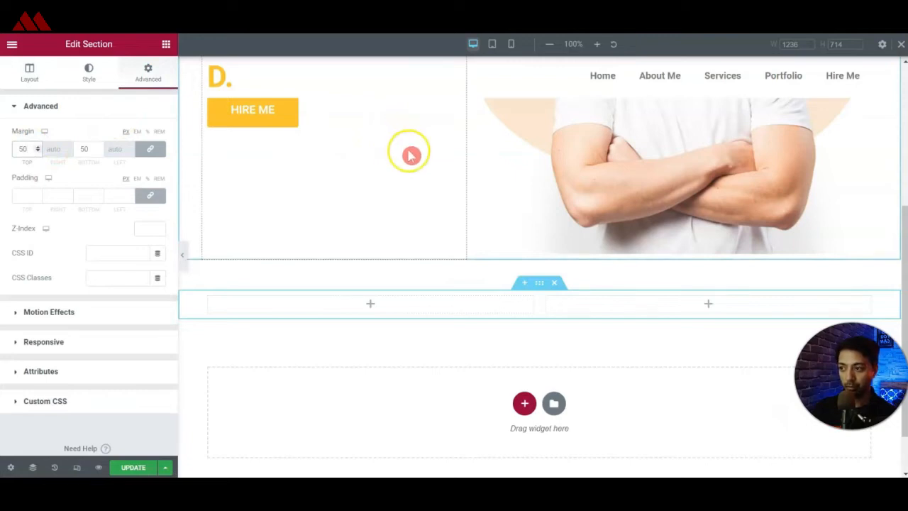
drag(538, 306, 461, 310)
Copy the hero section's main heading and paste it into the new section's left column.
scroll(355, 213, up, 4)
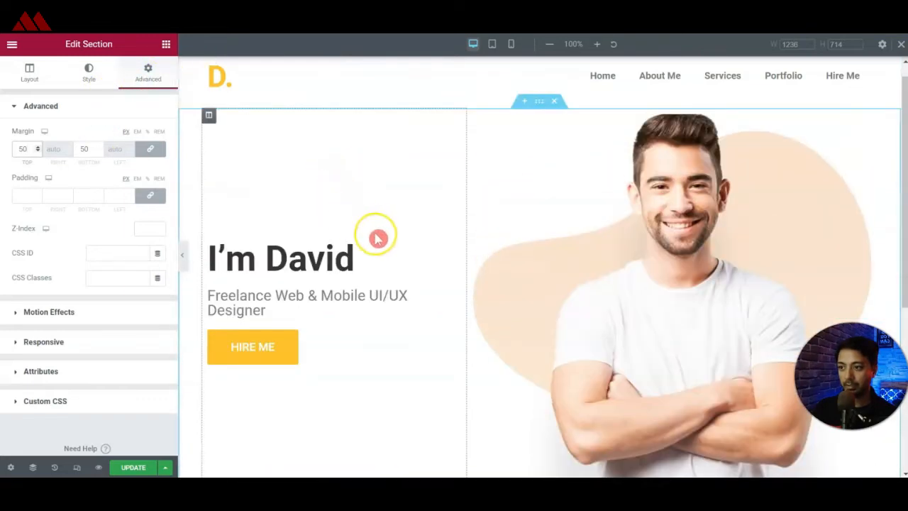
right_click(456, 253)
click(466, 299)
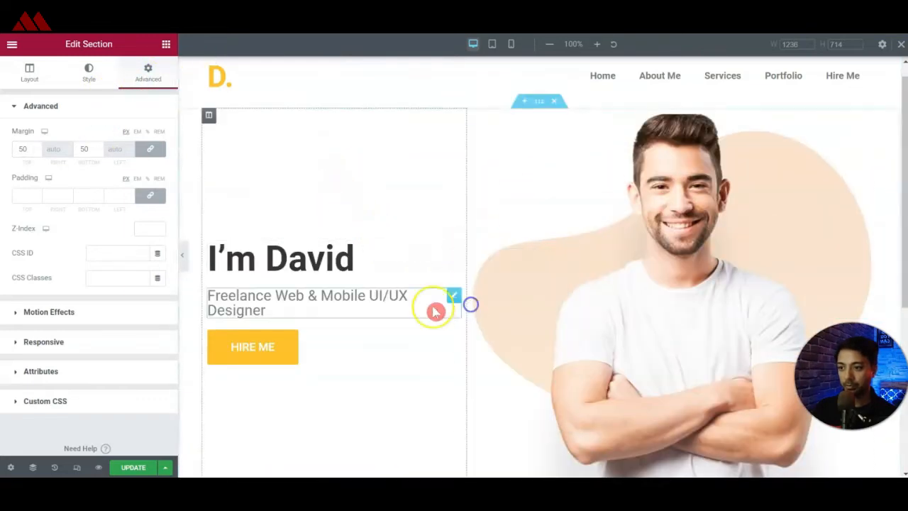
scroll(426, 305, down, 4)
right_click(329, 245)
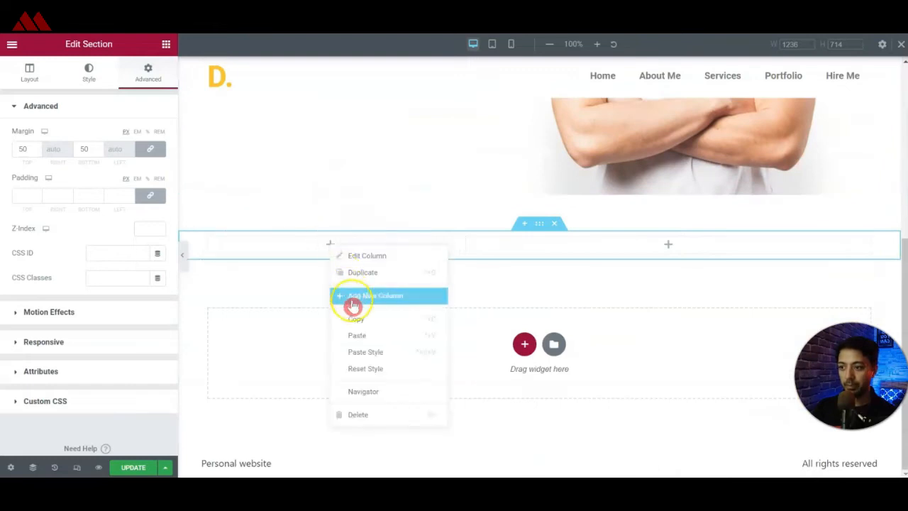
click(358, 334)
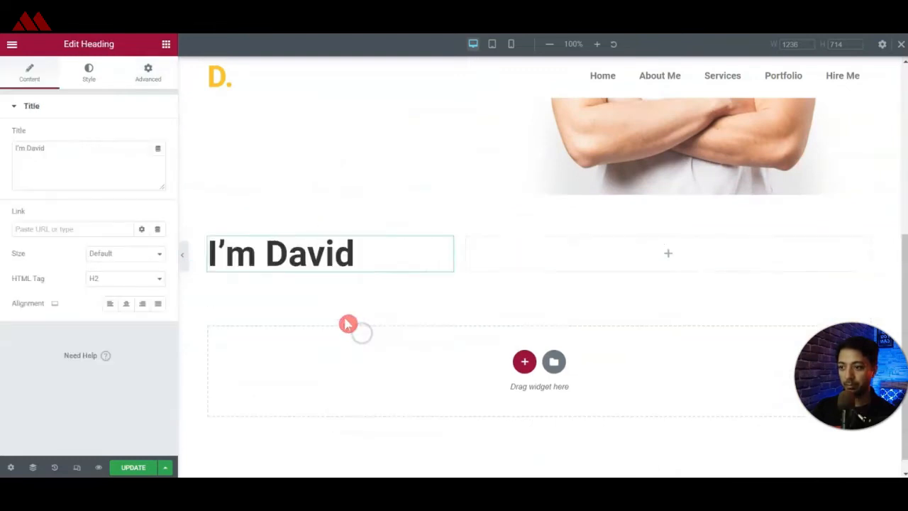
Change the pasted heading's title to "About Me".
click(98, 174)
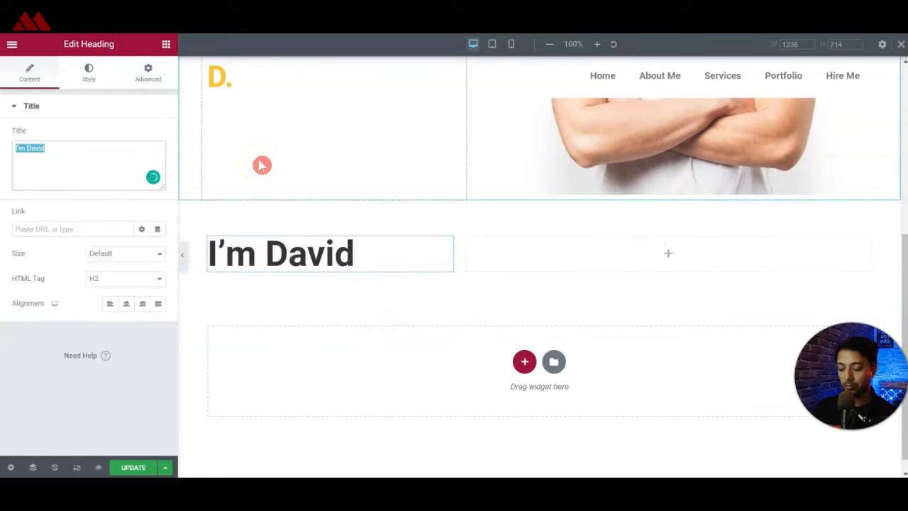
text(About Me)
click(252, 162)
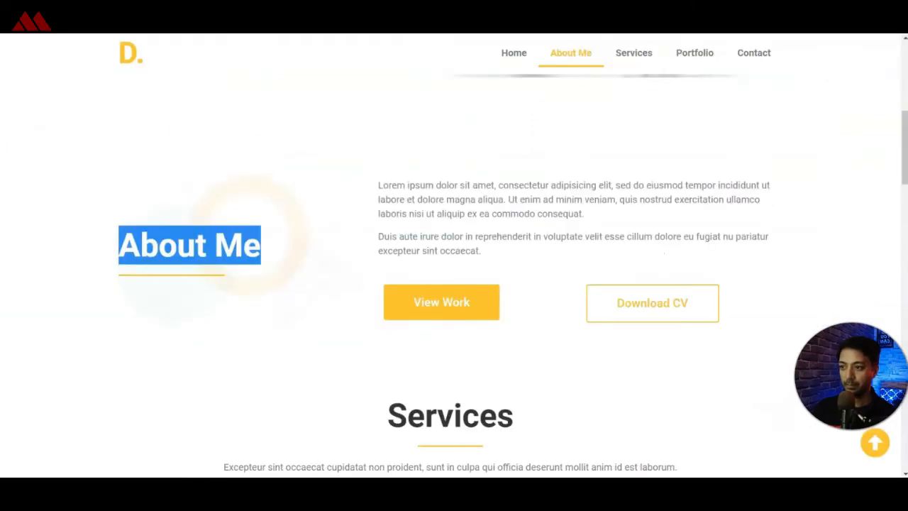
Add a text editor widget to the right column and fill it with the two About Me paragraphs copied from the reference site.
drag(375, 186, 520, 260)
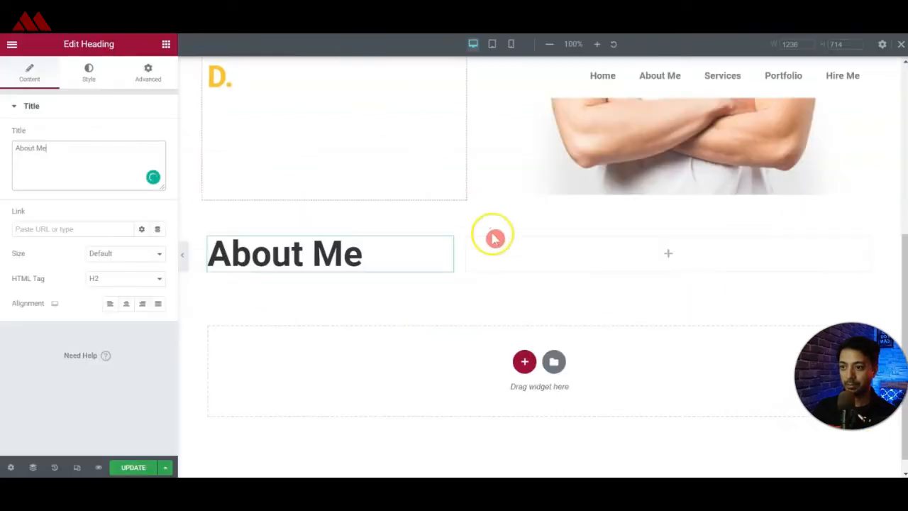
click(492, 234)
drag(117, 218, 636, 244)
click(57, 253)
key(ctrl+a)
key(ctrl+v)
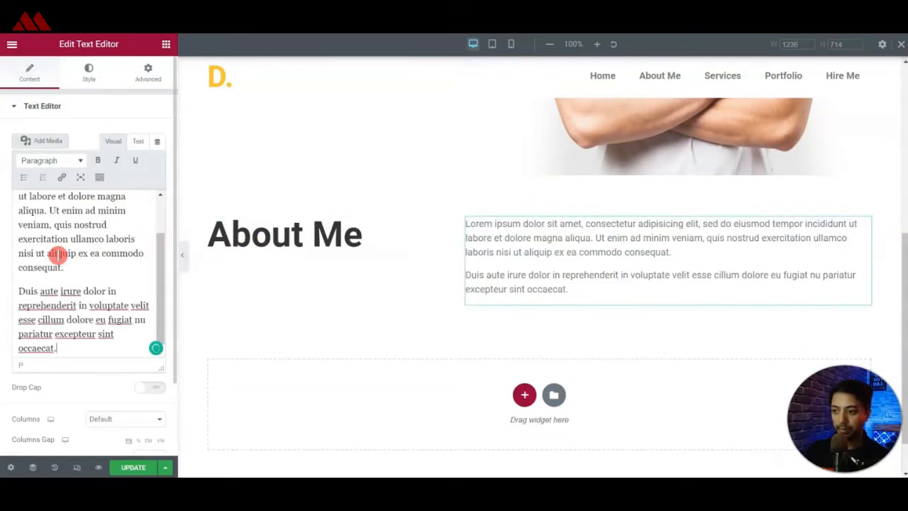
Set the About Me section's vertical alignment to Middle.
click(541, 208)
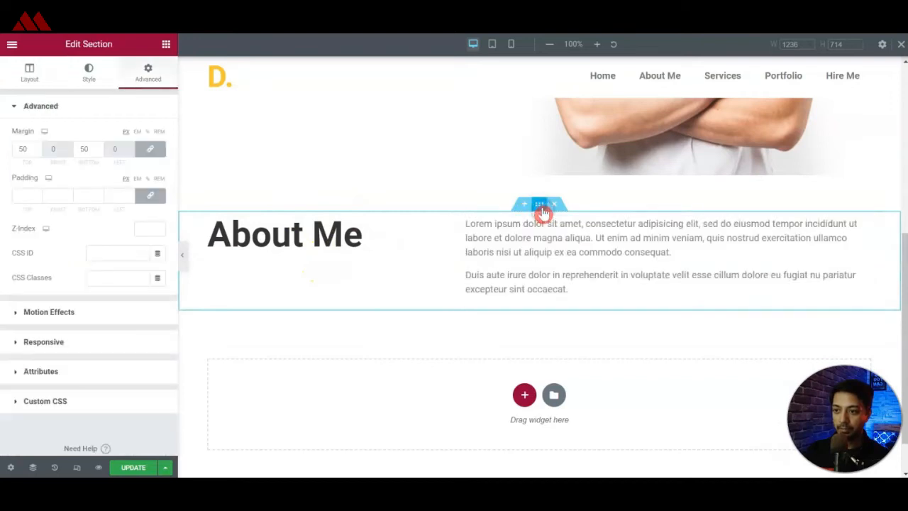
click(49, 115)
click(32, 81)
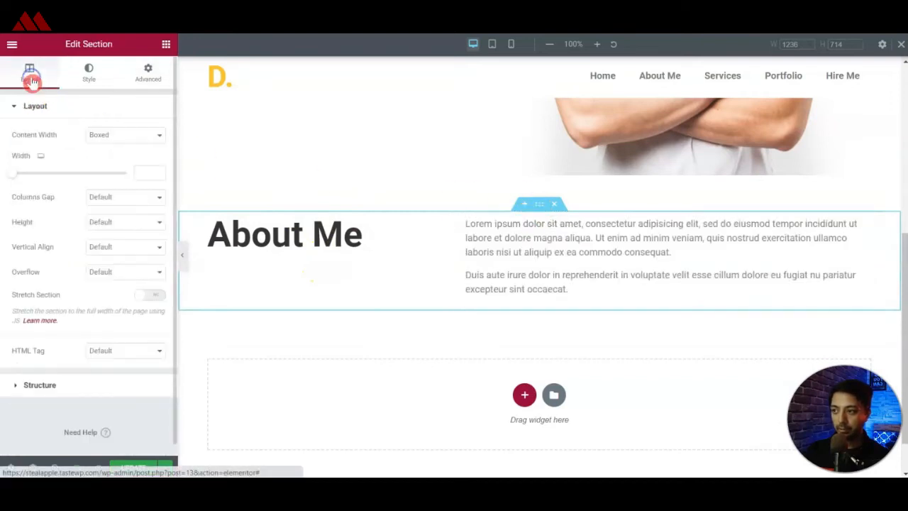
click(128, 252)
click(125, 303)
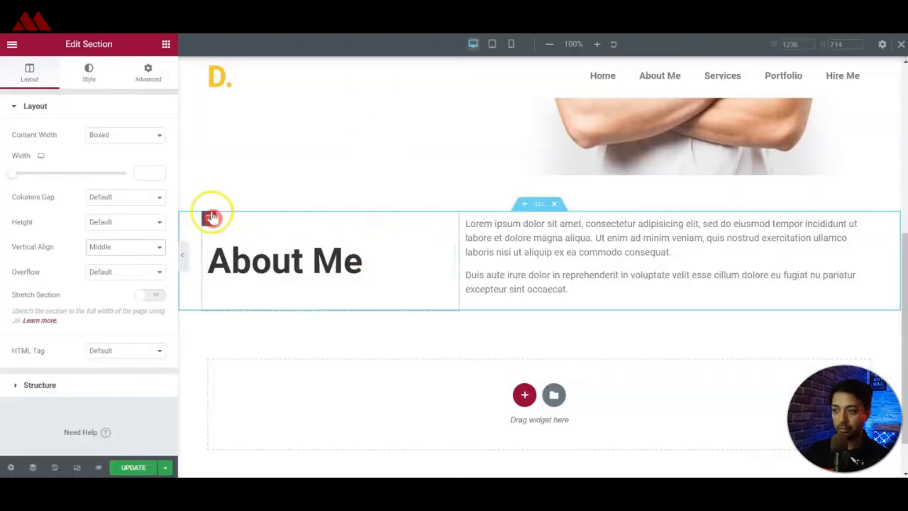
Give the About Me heading's column a classic background using the decorative circle image from the media library.
click(207, 218)
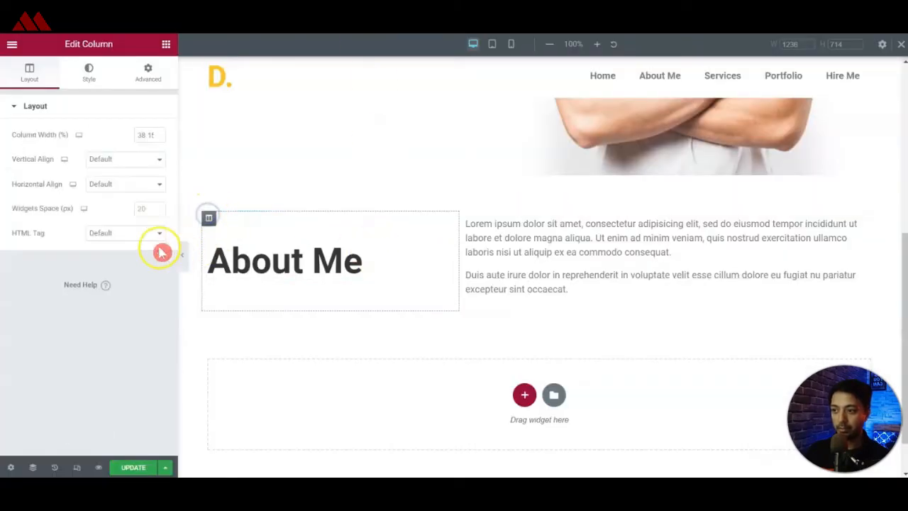
click(90, 84)
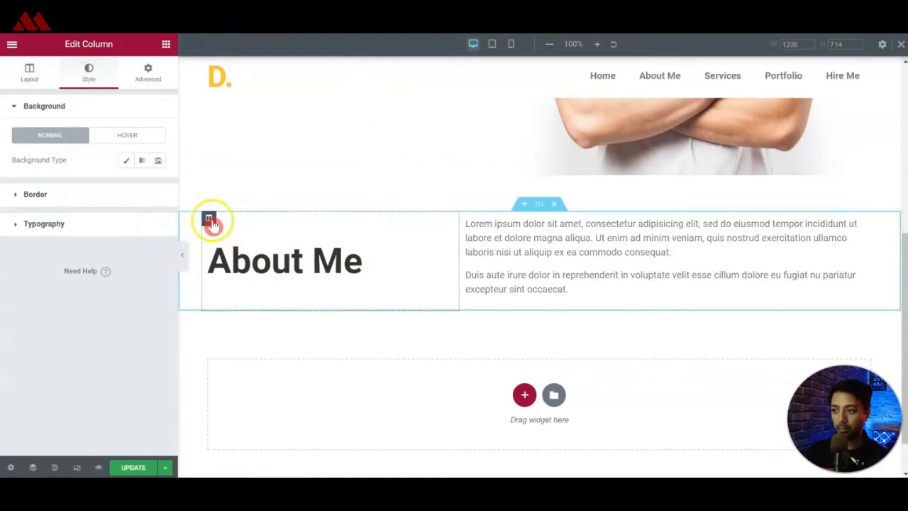
click(125, 160)
click(87, 244)
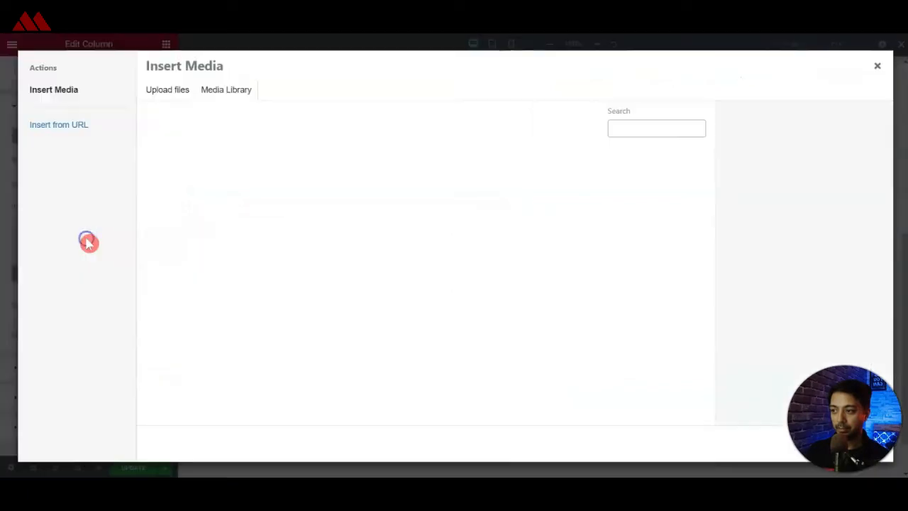
click(193, 200)
click(193, 200)
click(837, 446)
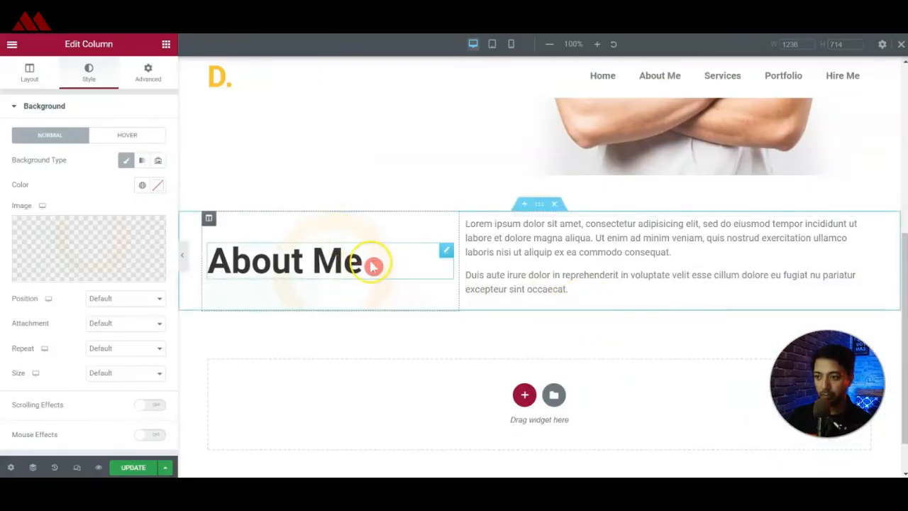
Try to pad the About Me section with 50 px at its top and bottom, with the padding sides unlinked.
click(149, 75)
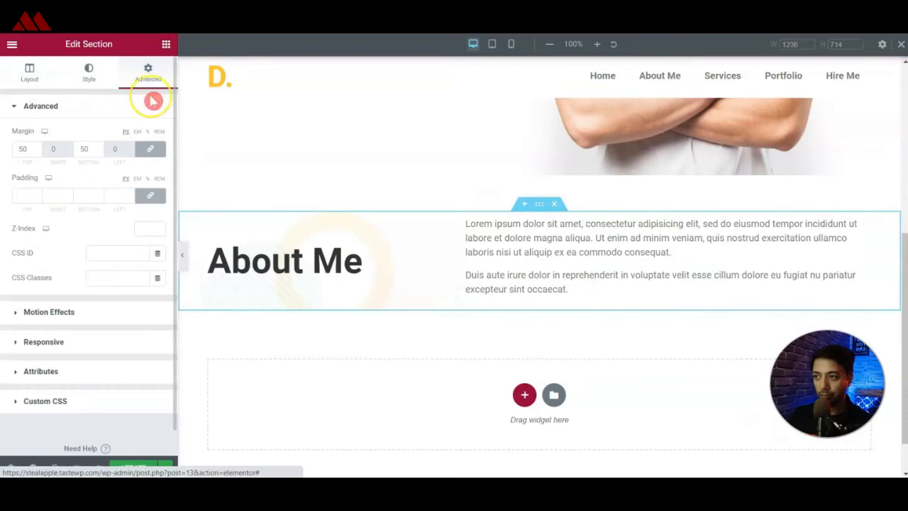
click(150, 195)
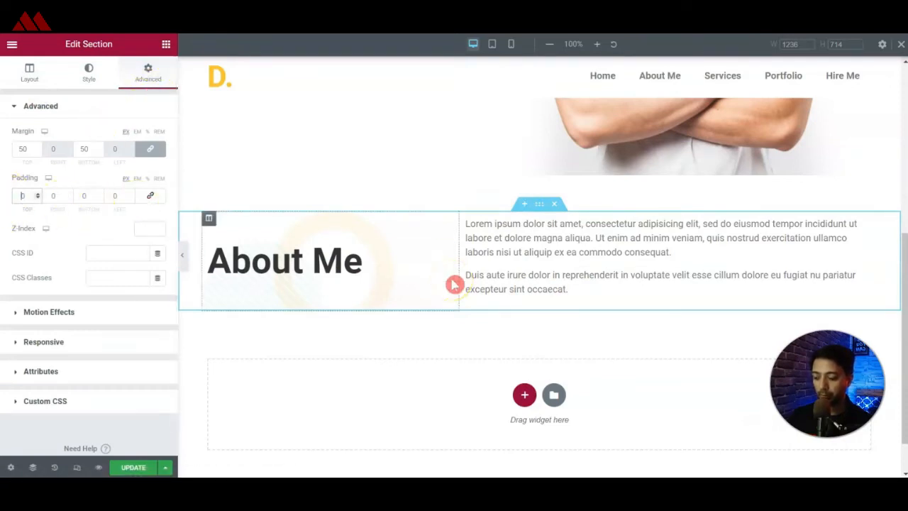
text(5)
click(83, 195)
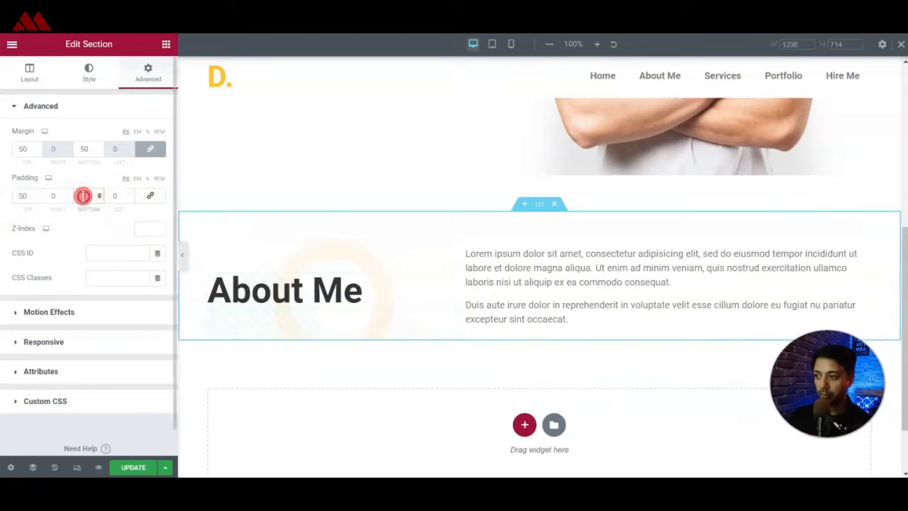
text(50)
Set the heading column's background image position to Center Center and its repeat to No-repeat.
click(338, 266)
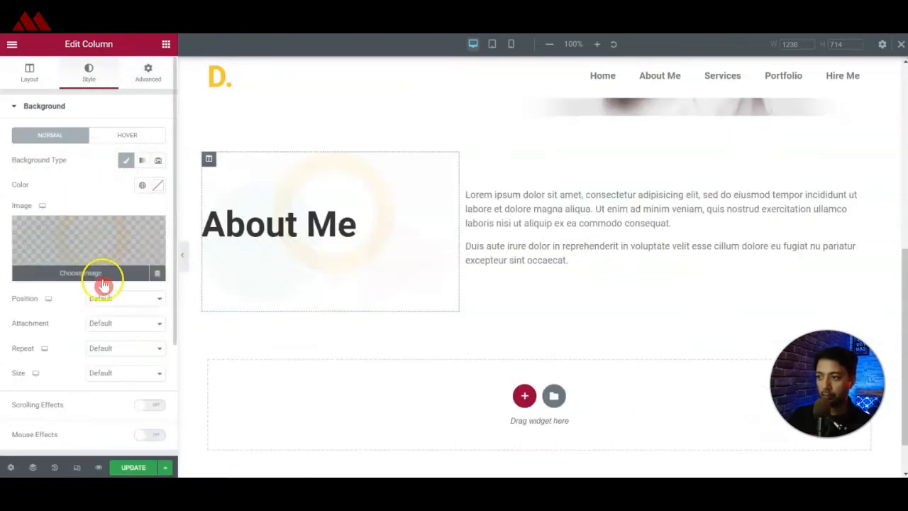
click(89, 302)
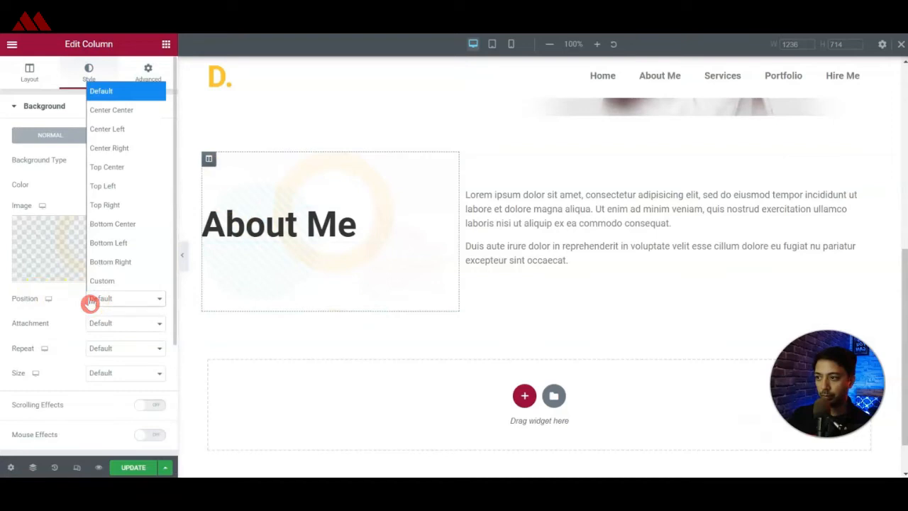
click(110, 110)
click(126, 348)
click(112, 387)
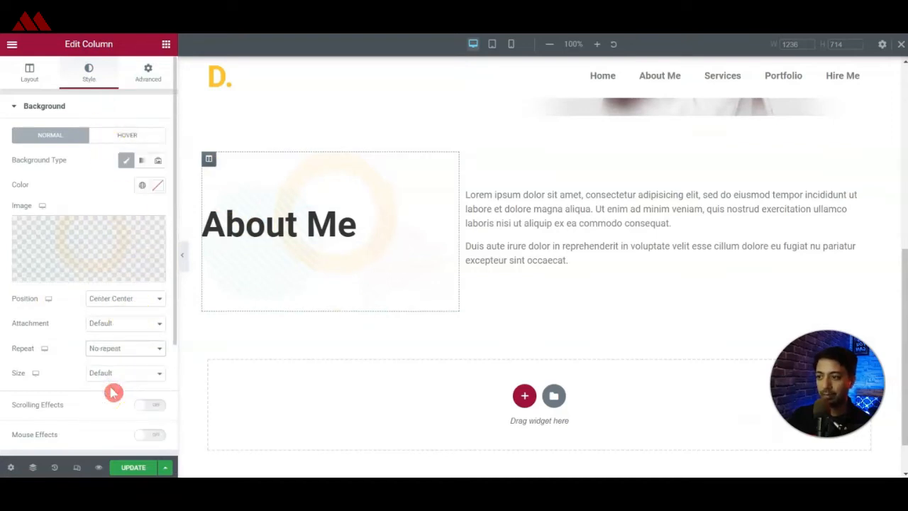
Add a two-column inner section below the paragraph text in the About Me section's text column.
scroll(331, 236, down, 1)
scroll(361, 244, up, 1)
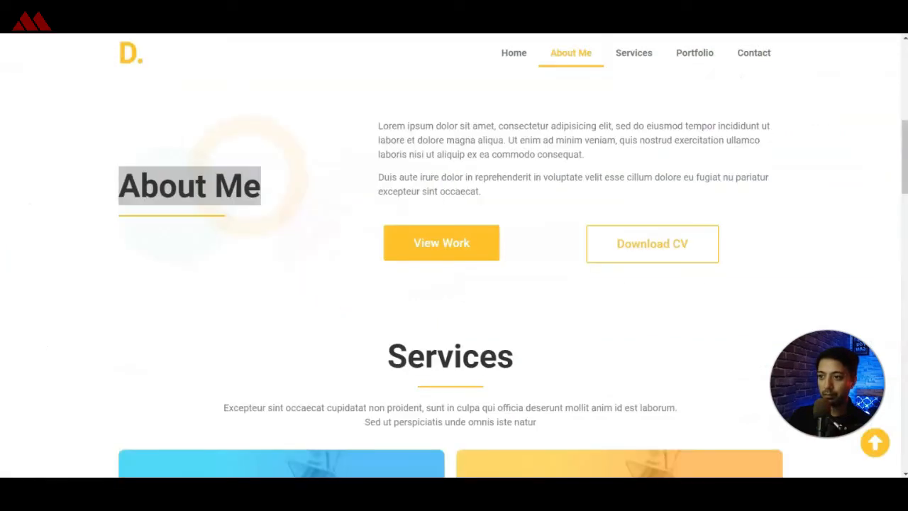
click(428, 133)
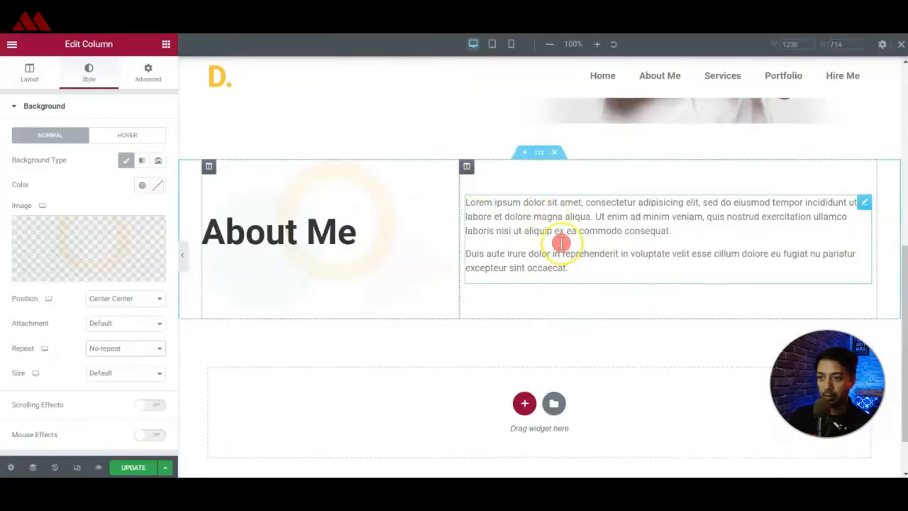
click(469, 170)
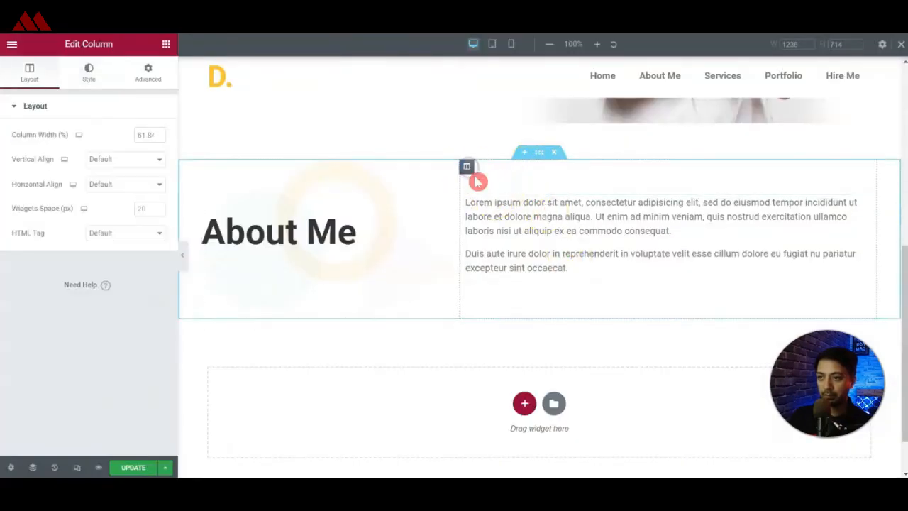
click(166, 44)
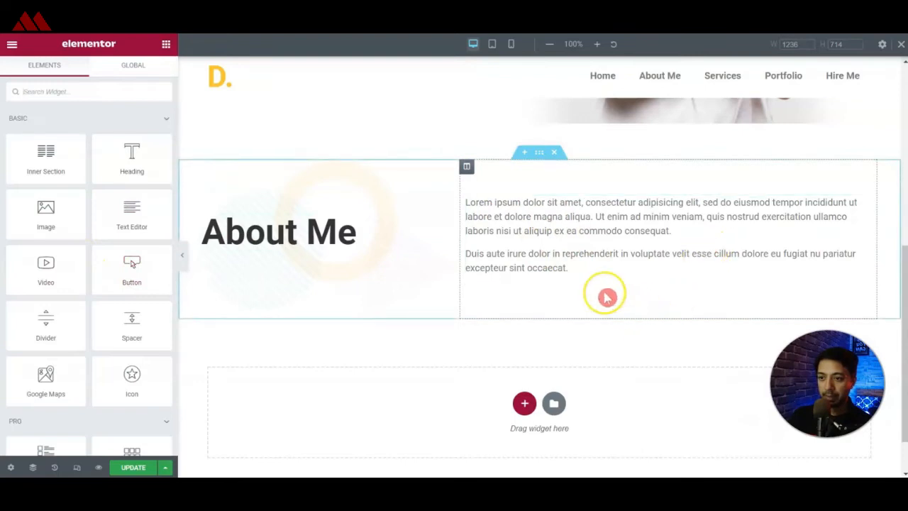
drag(25, 160, 636, 267)
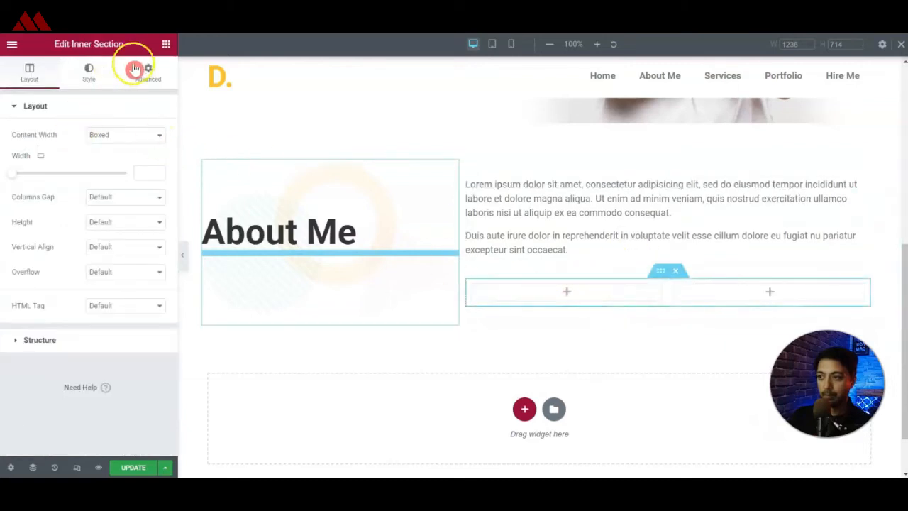
Place a Button widget in each column of the inner section, keeping their default alignment.
click(166, 45)
drag(125, 269, 566, 292)
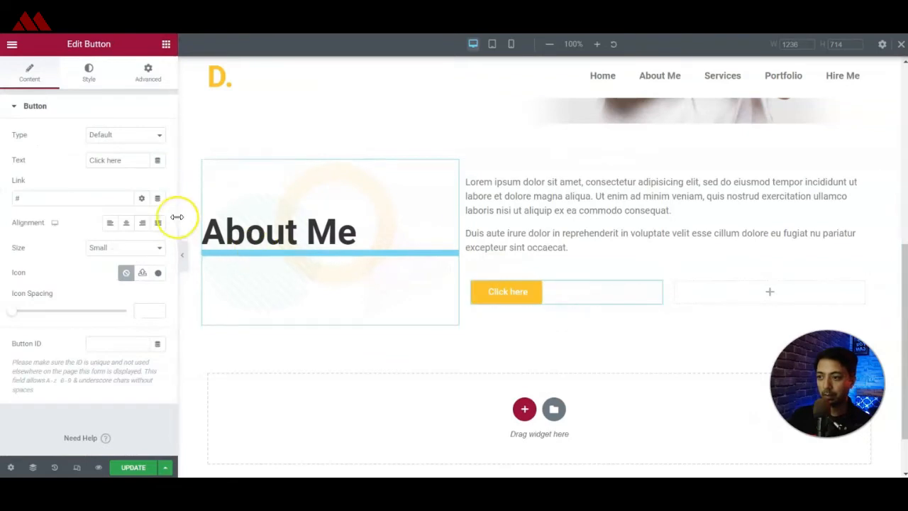
click(166, 44)
drag(137, 270, 804, 295)
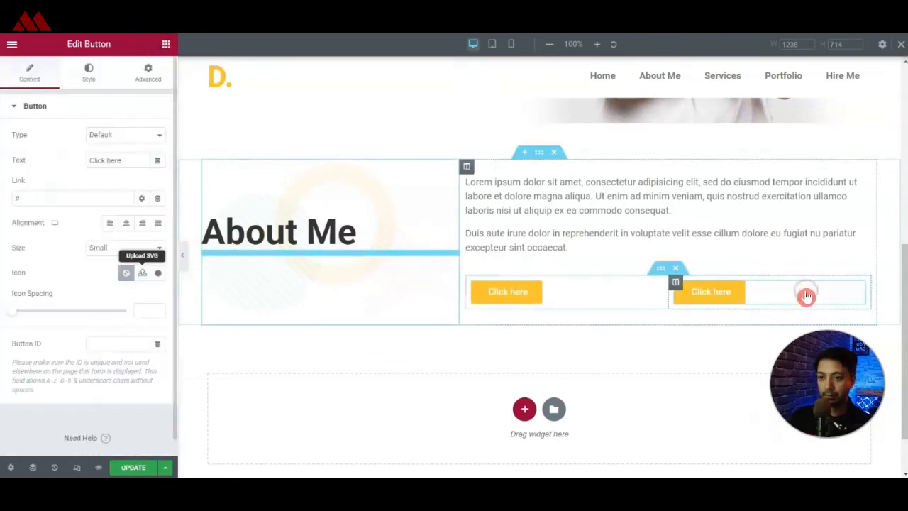
click(127, 224)
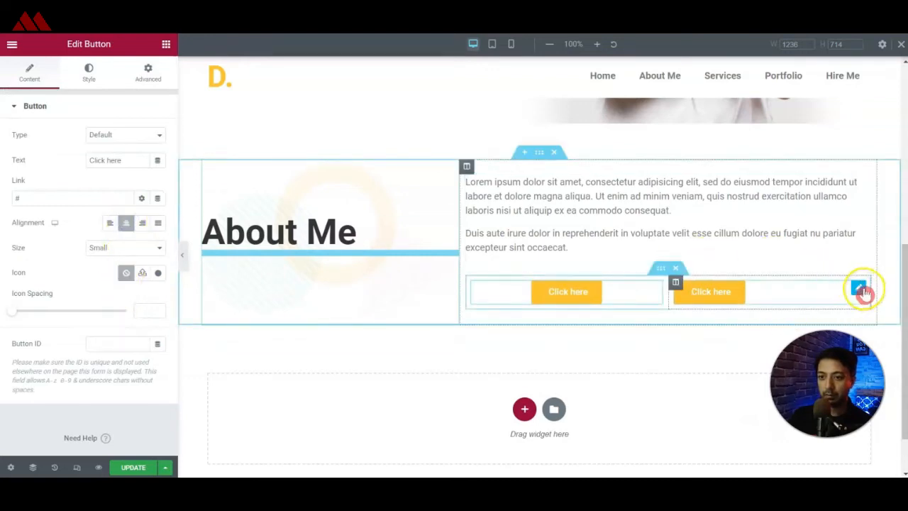
click(126, 223)
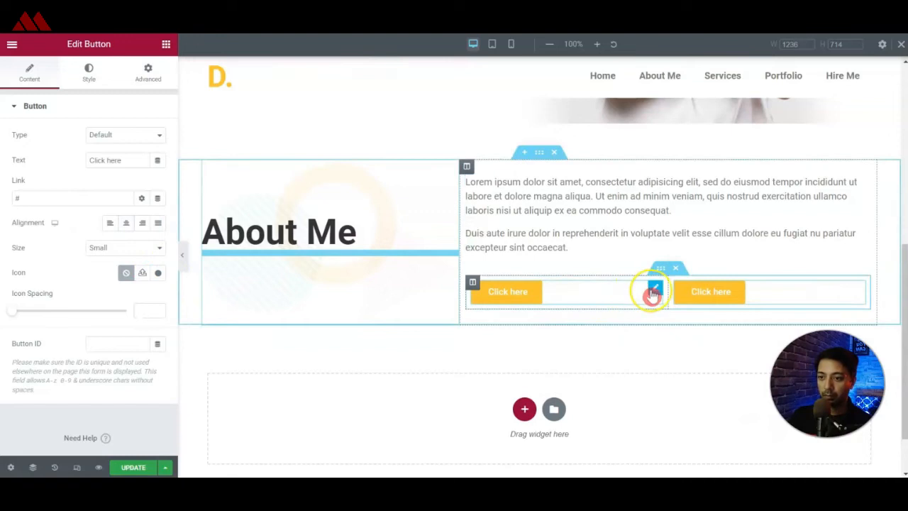
Label the first button "View Work" and the second button "Download CV".
triple_click(102, 162)
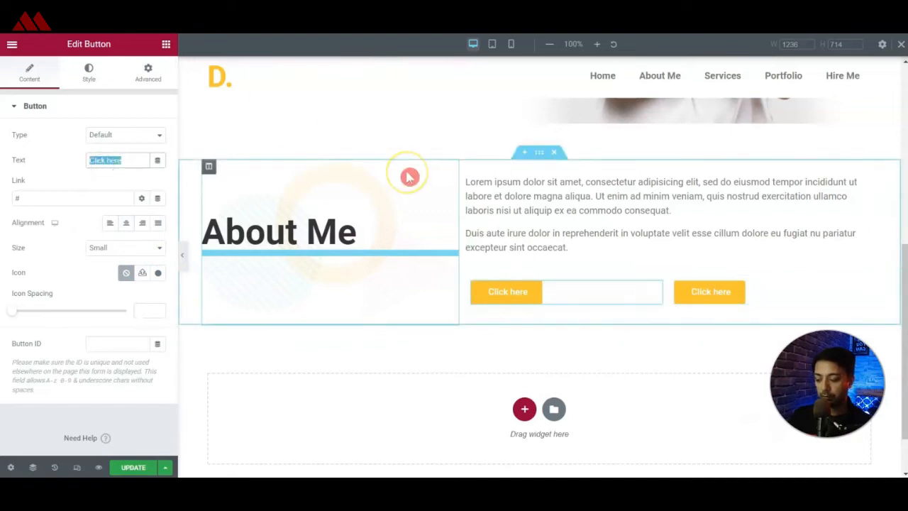
text(View Wok)
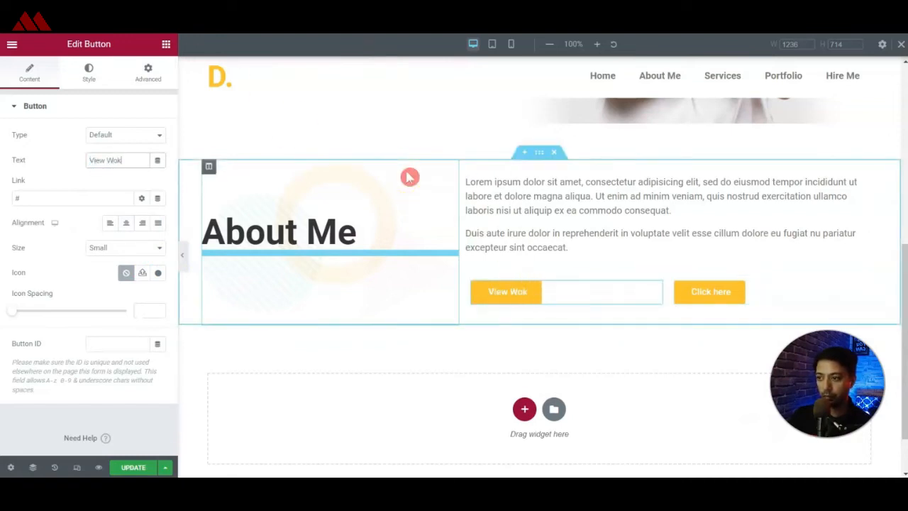
key(BackSpace)
text(rk)
click(727, 300)
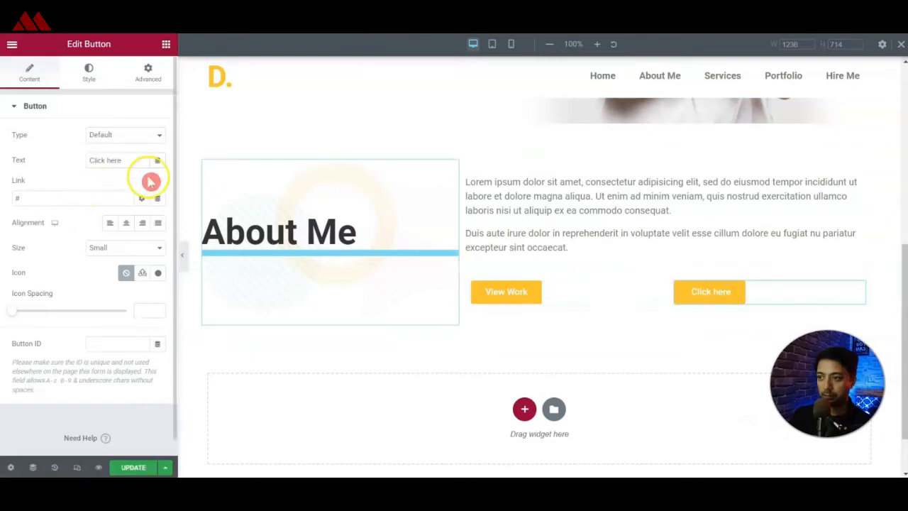
triple_click(128, 163)
text(Download CV)
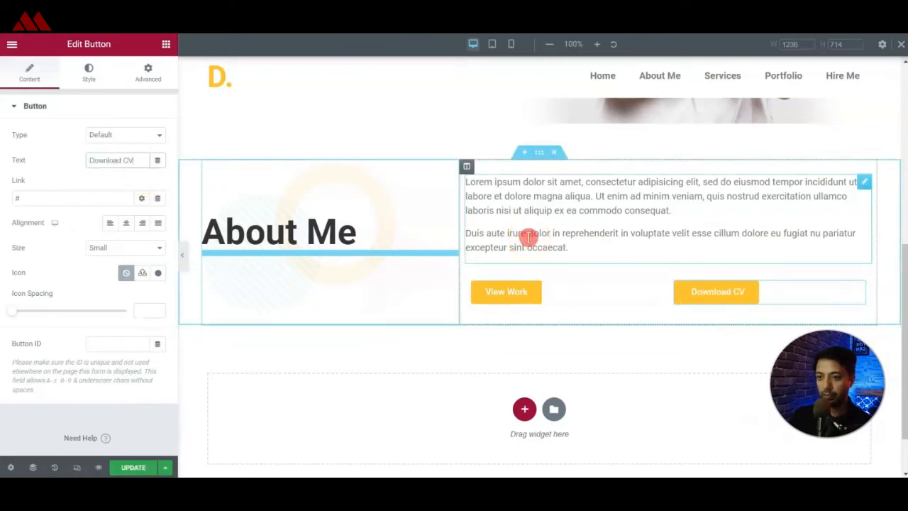
Set the View Work button's typography size to 20 px.
click(573, 290)
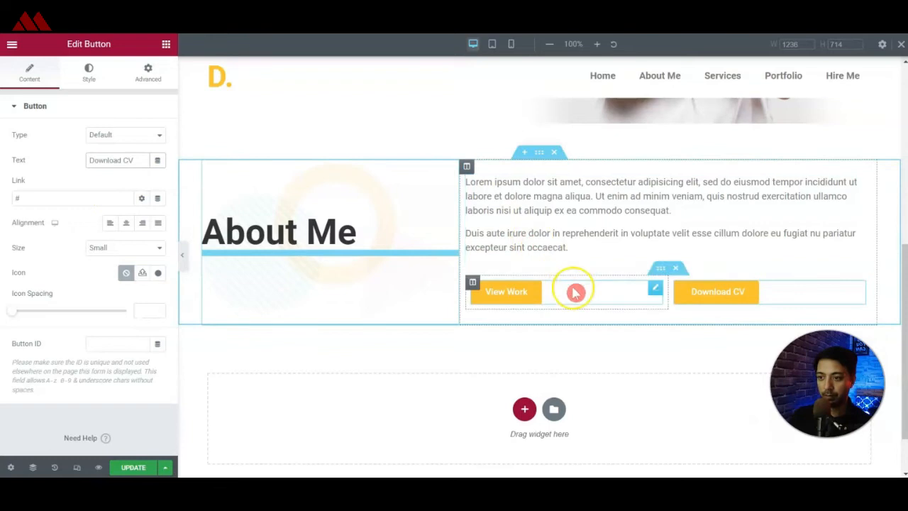
click(88, 74)
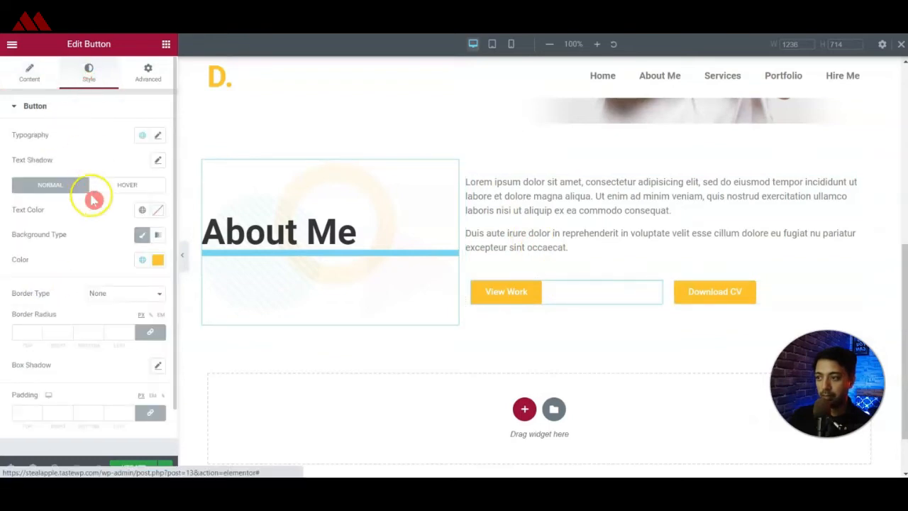
click(162, 134)
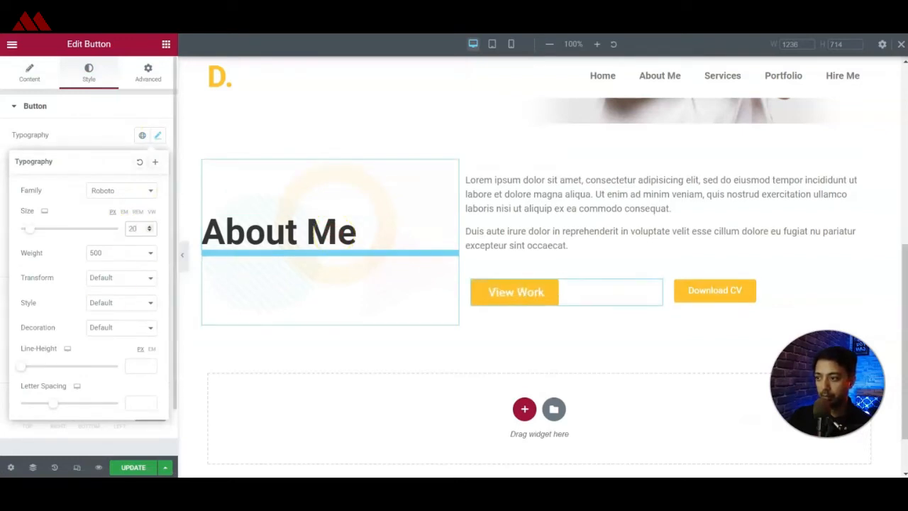
click(4, 333)
Unlink the View Work button's padding sides and set 20 px at top and bottom, 40 px at left and right.
click(154, 416)
click(13, 412)
text(200)
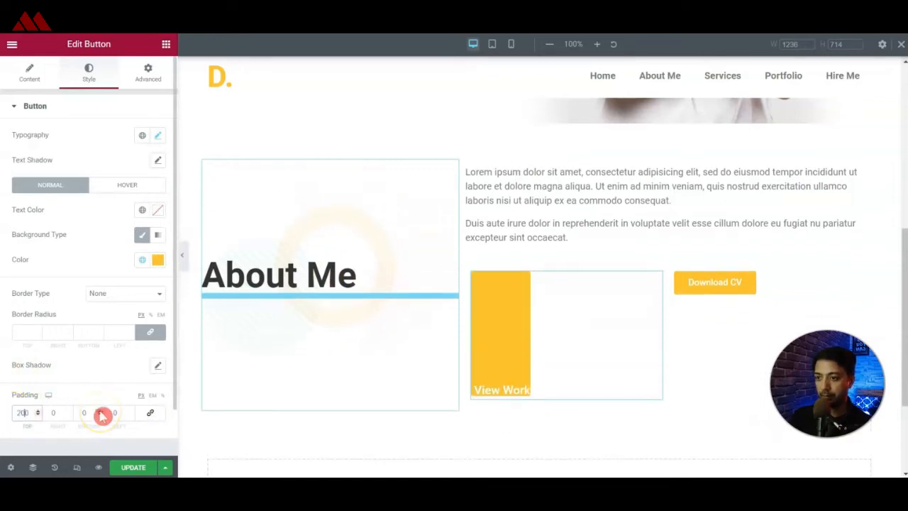
key(Tab)
text(20)
key(Tab)
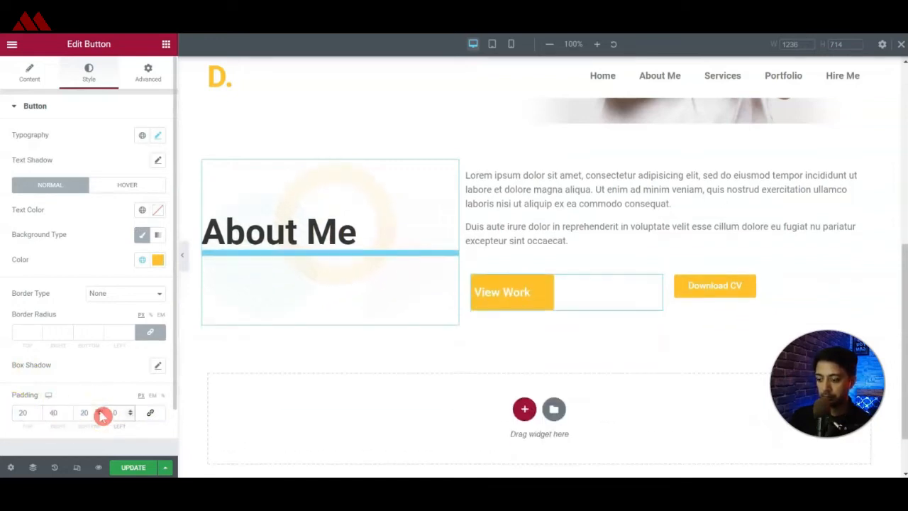
text(40)
Copy the View Work button's style and apply it to the Download CV button.
right_click(653, 284)
click(661, 334)
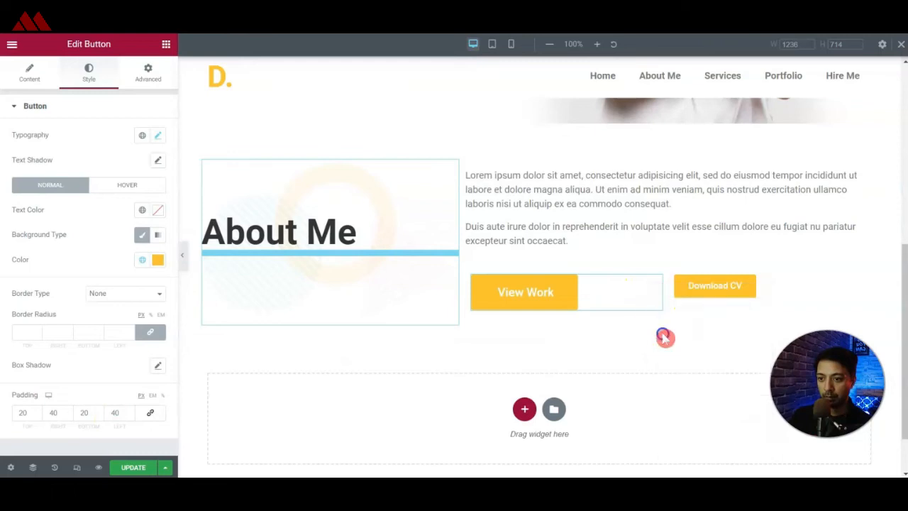
right_click(860, 282)
click(837, 358)
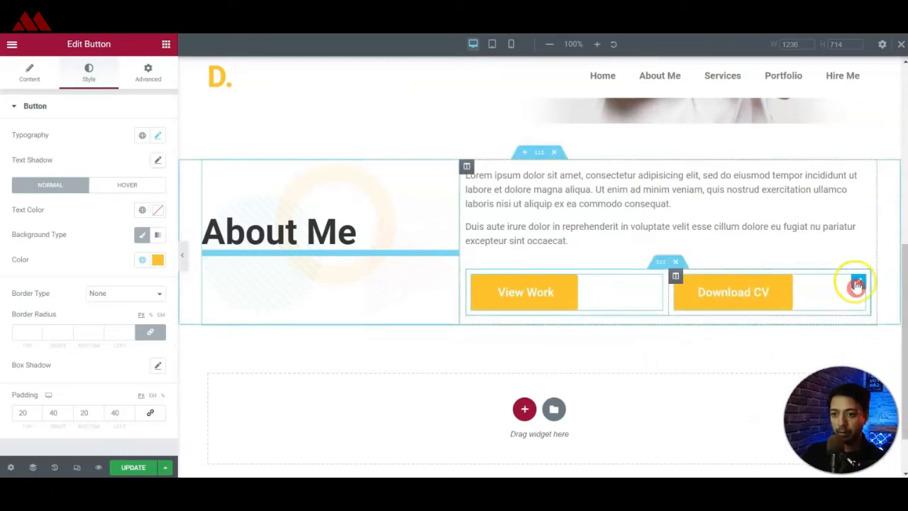
Set the Download CV button's text color to the global Accent color.
click(856, 283)
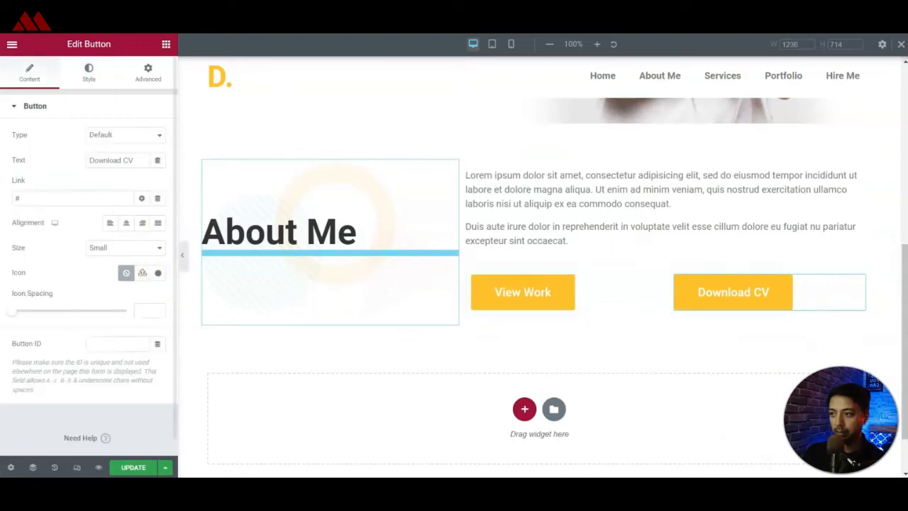
click(94, 83)
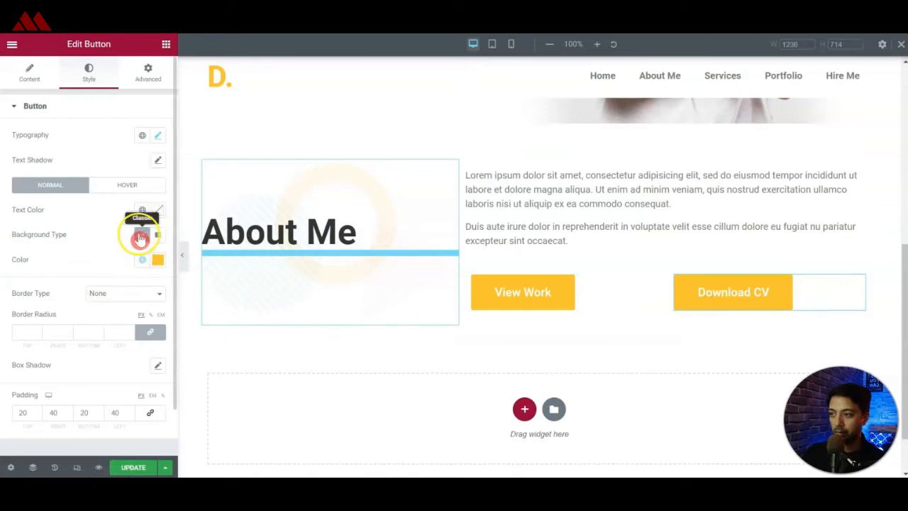
click(142, 209)
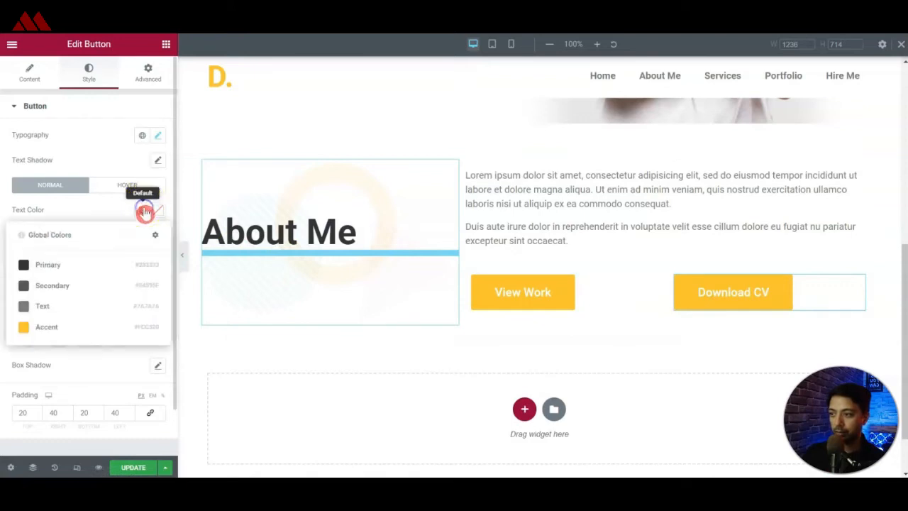
click(62, 326)
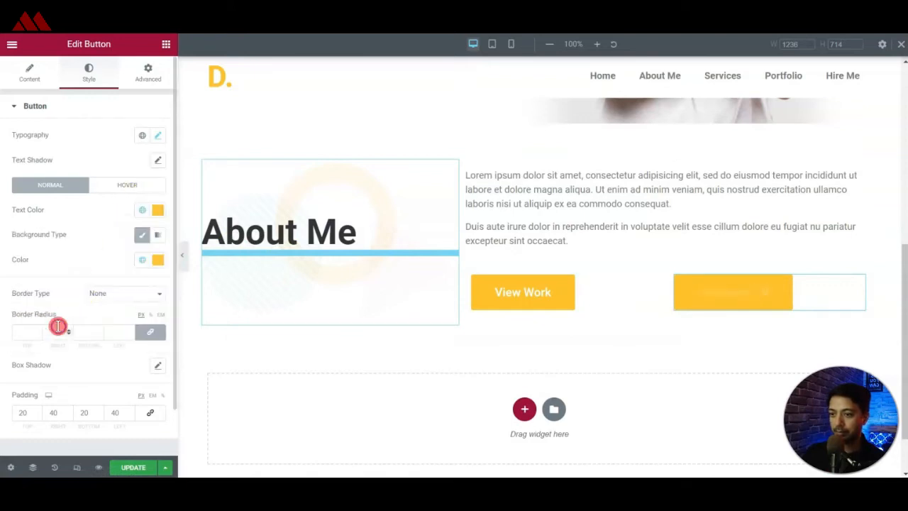
Change the Download CV button's classic background color to white.
click(142, 237)
click(142, 237)
click(142, 239)
click(142, 239)
click(162, 267)
drag(112, 314, 3, 302)
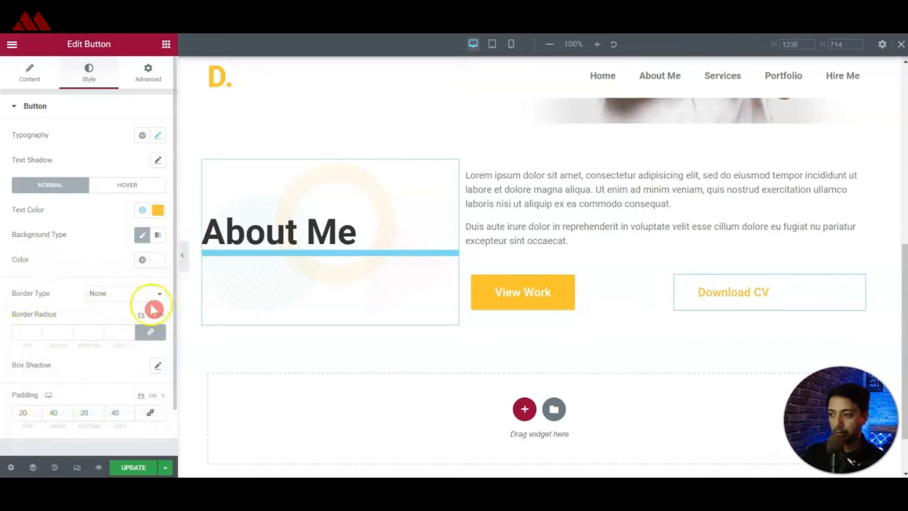
Give the Download CV button a solid border 3 px wide on all sides in the global Accent color.
click(154, 300)
click(117, 331)
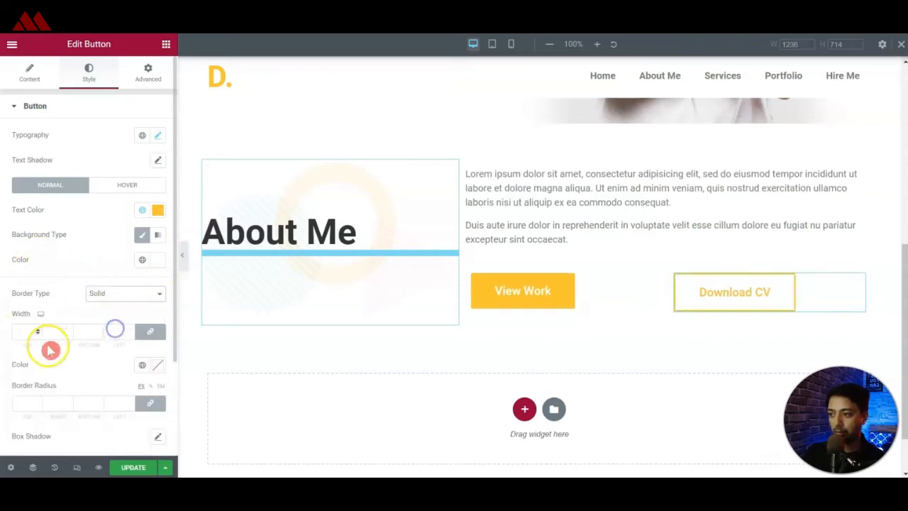
text(2)
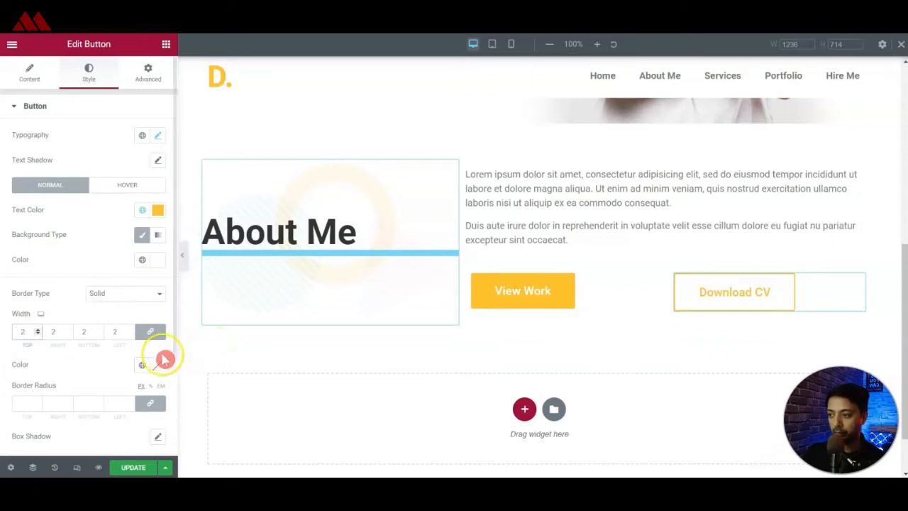
key(Up)
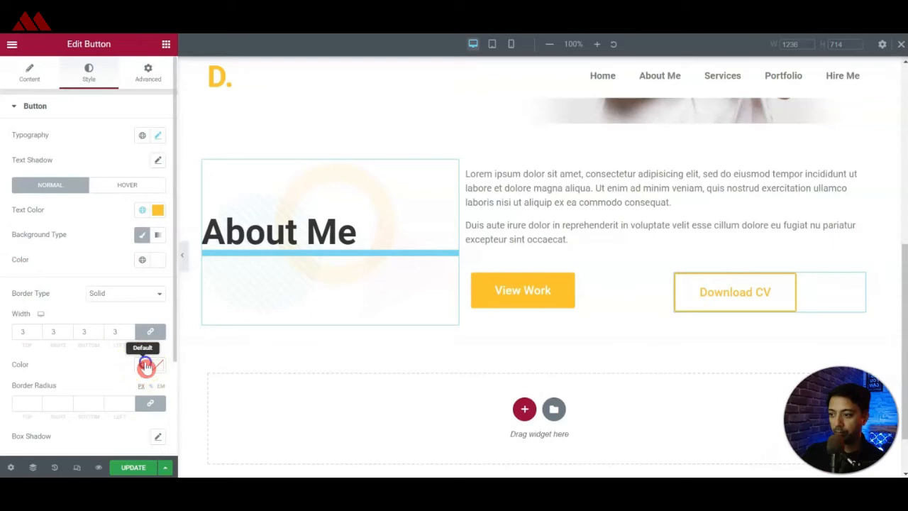
click(142, 364)
click(47, 336)
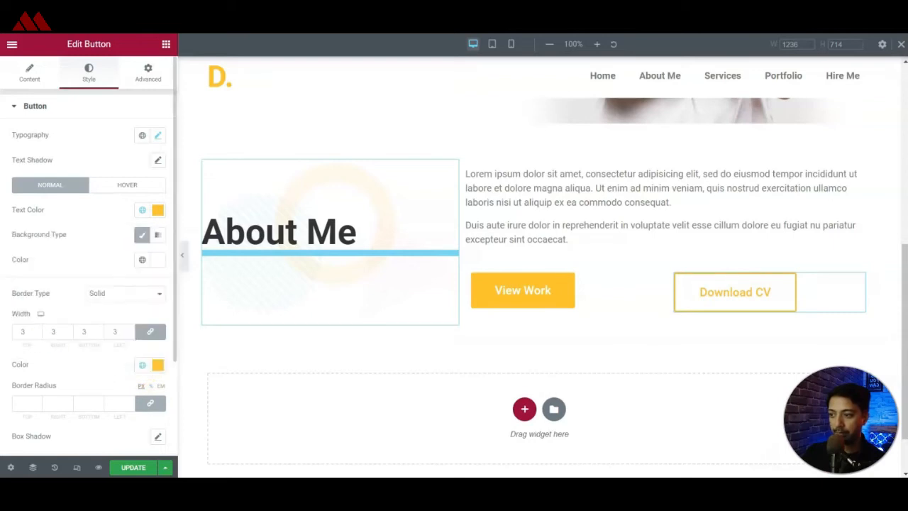
Examine the Services section below About Me on the finished reference page.
click(436, 314)
click(714, 304)
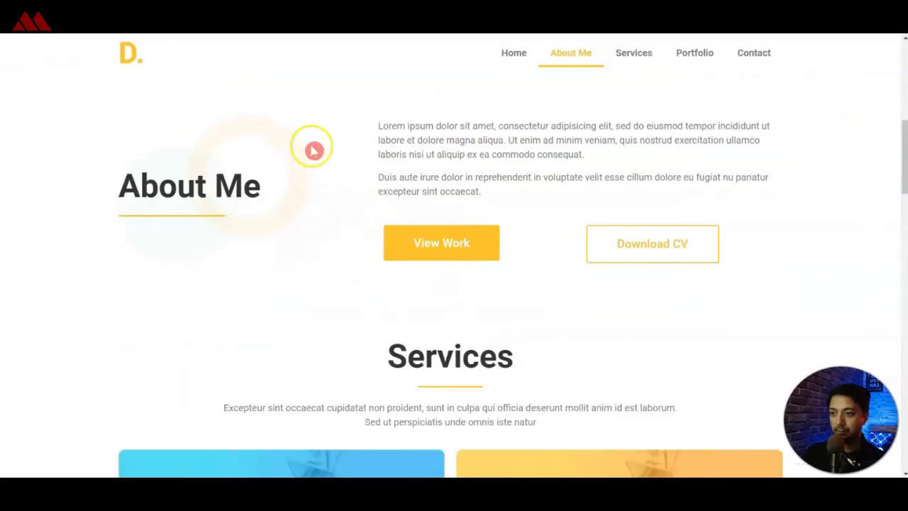
scroll(310, 170, down, 2)
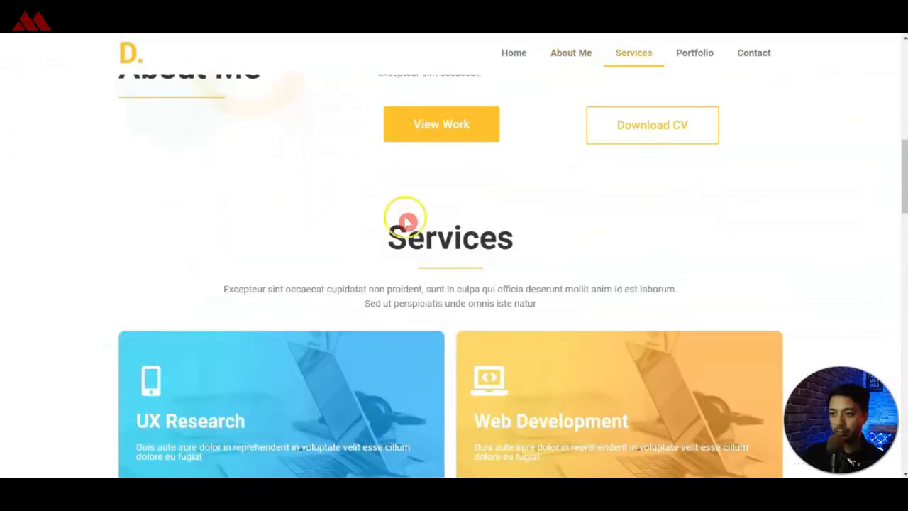
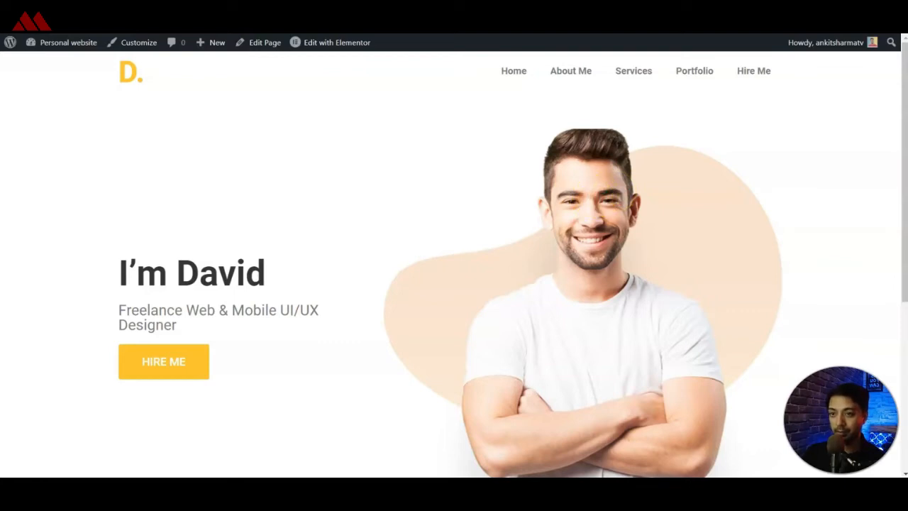
Add a Divider widget directly below the About Me heading.
drag(901, 128, 893, 345)
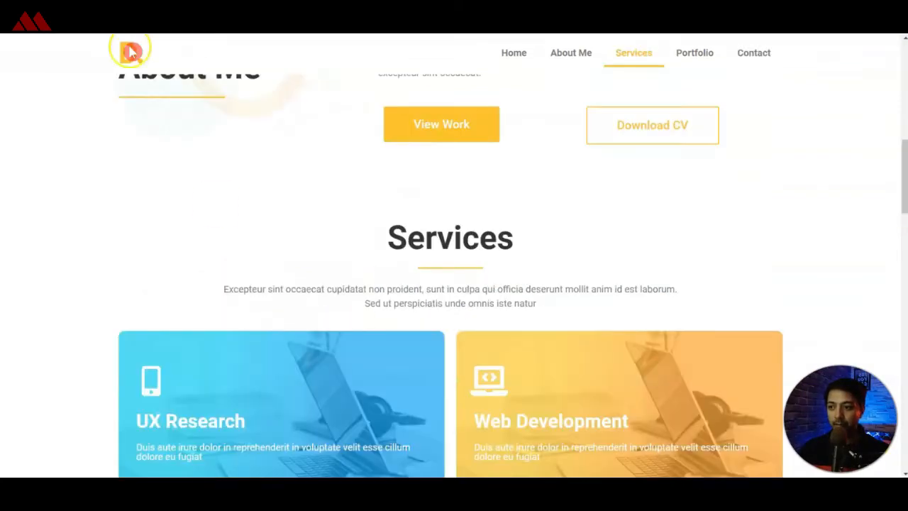
scroll(449, 192, down, 1)
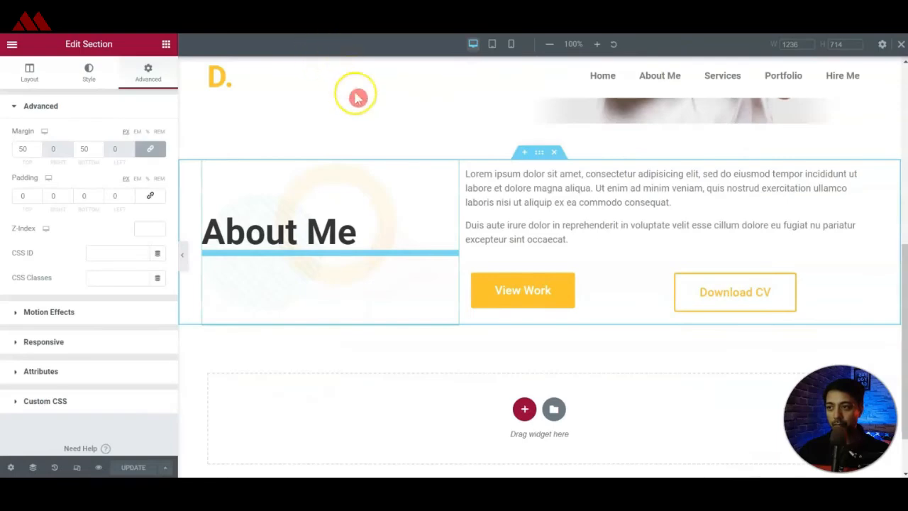
click(390, 256)
click(166, 44)
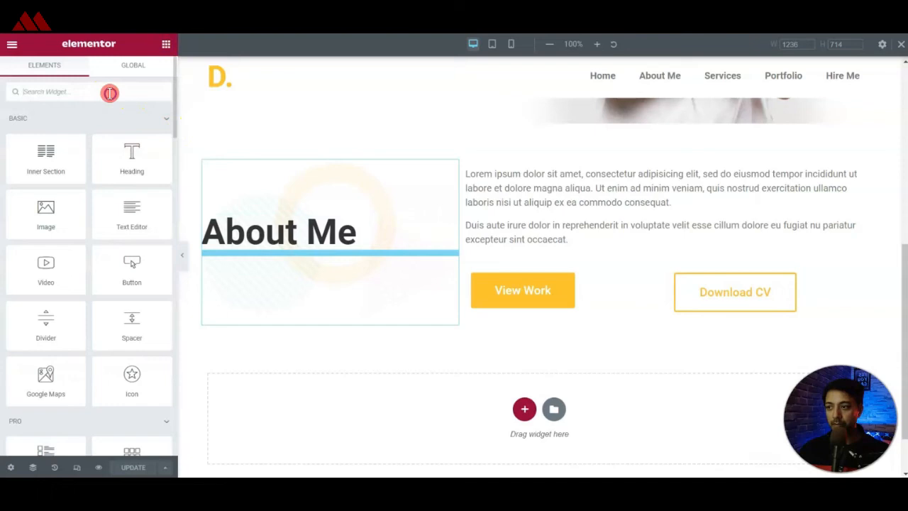
click(109, 93)
text(div)
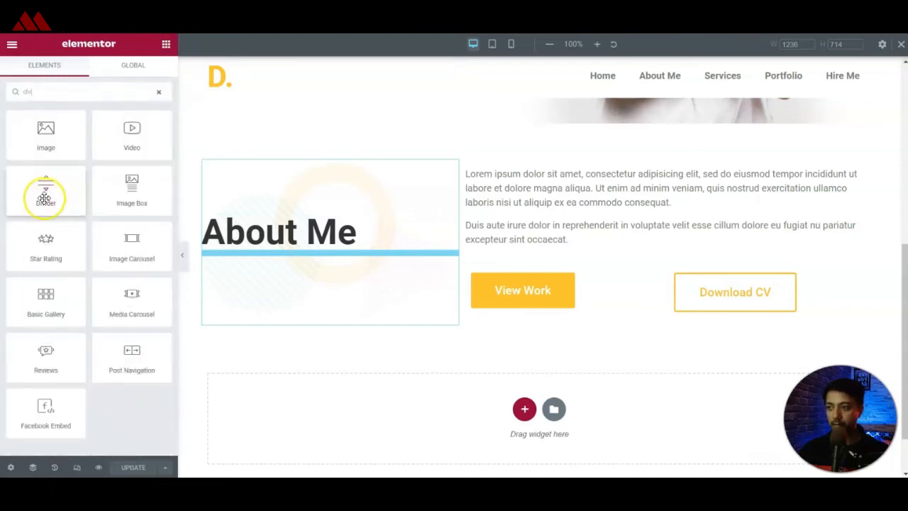
drag(143, 220, 275, 252)
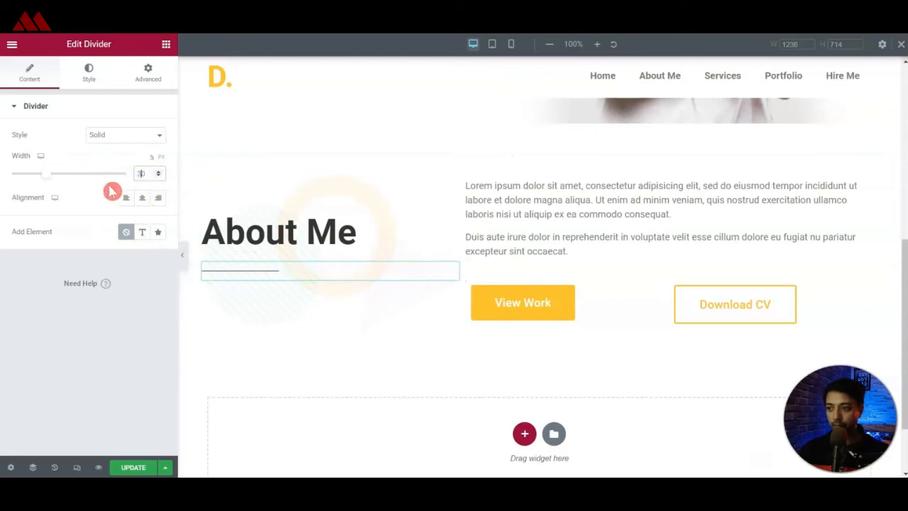
Set the About Me divider's width to 40% and align it left.
click(170, 200)
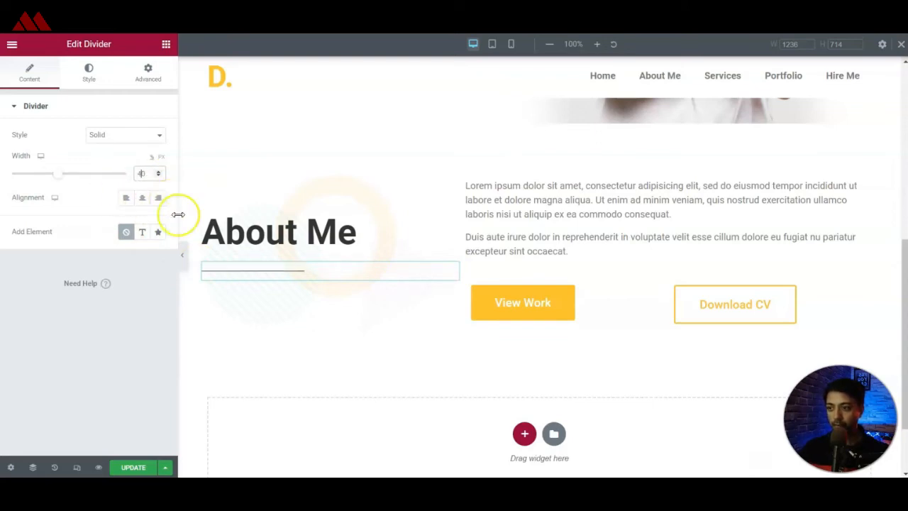
click(126, 197)
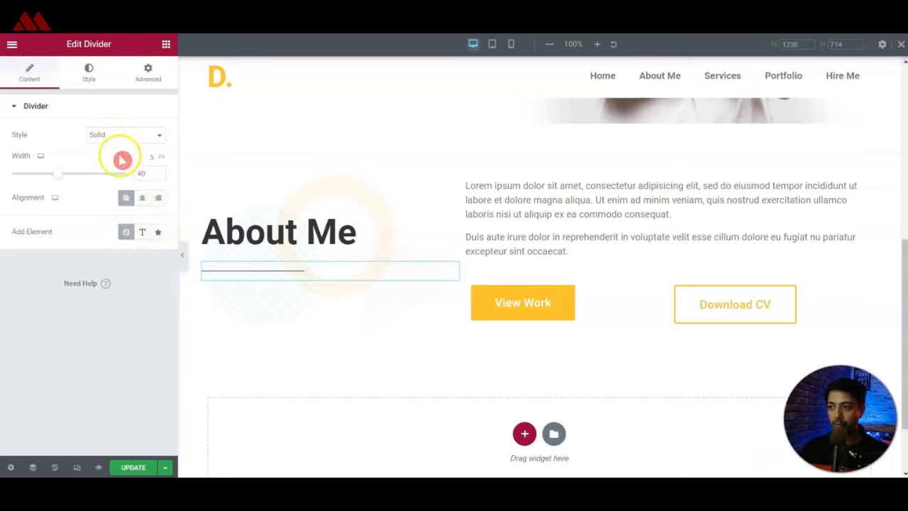
Style the About Me divider with a weight of 4, a gap of 2 and the global Accent color.
click(91, 75)
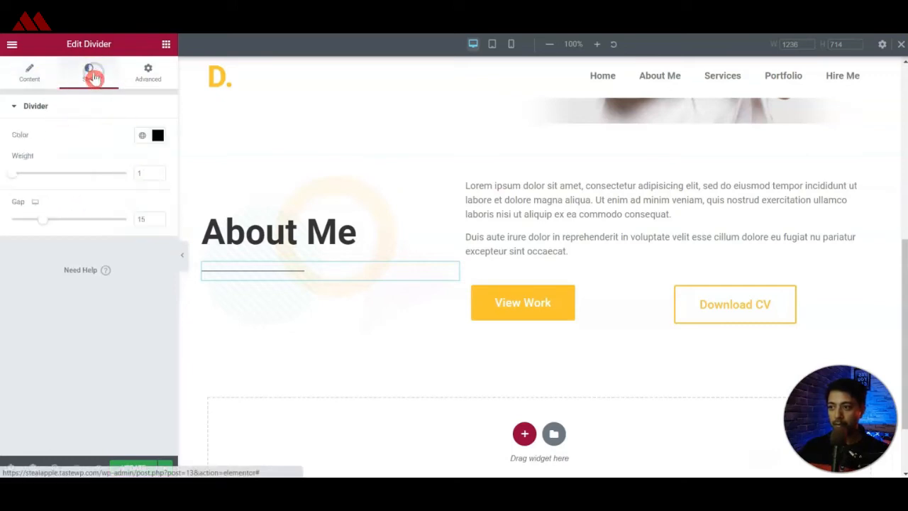
drag(14, 174, 54, 178)
drag(150, 175, 130, 174)
text(4)
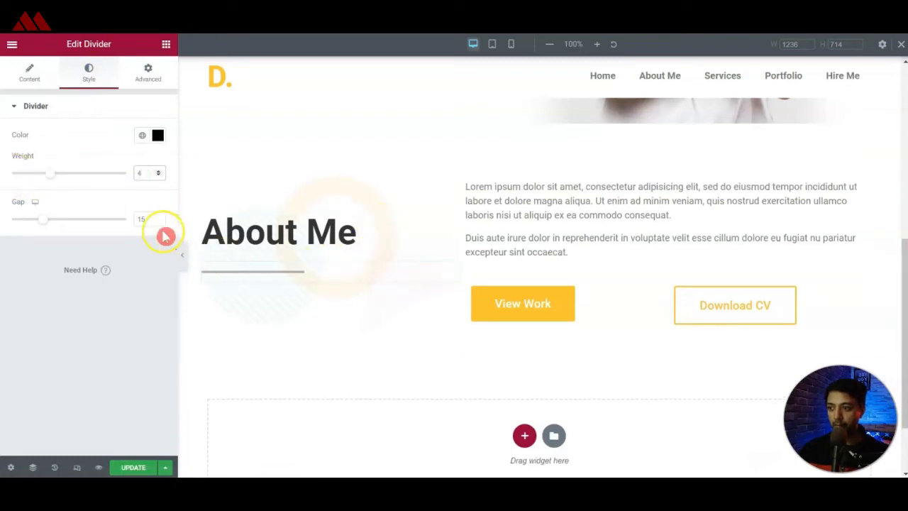
drag(38, 239, 24, 226)
drag(14, 224, 13, 226)
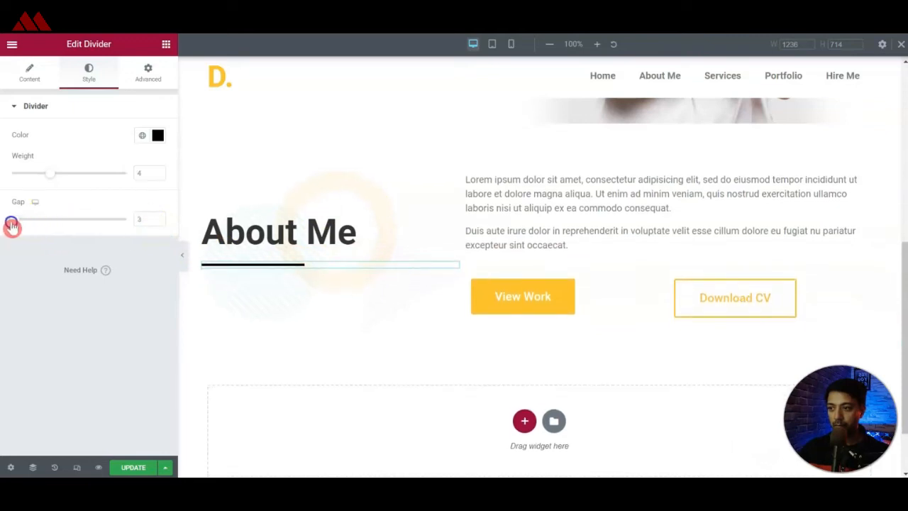
click(139, 136)
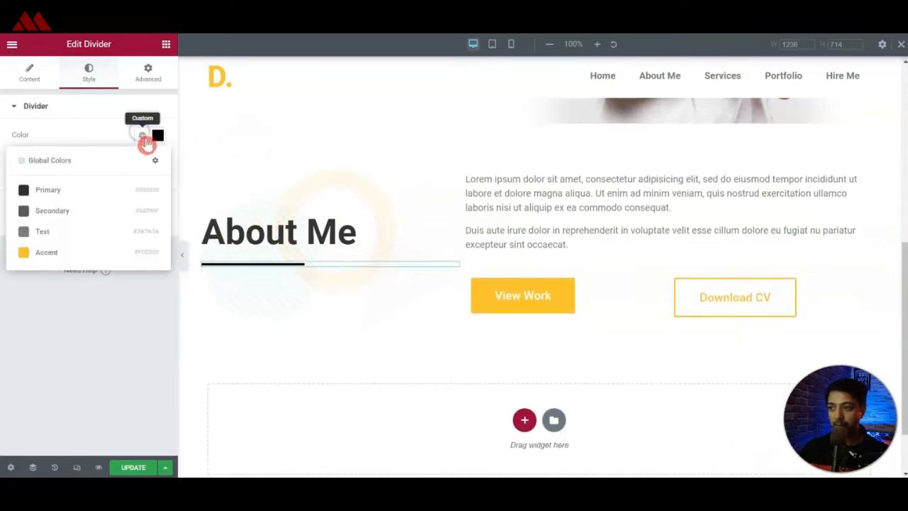
click(48, 254)
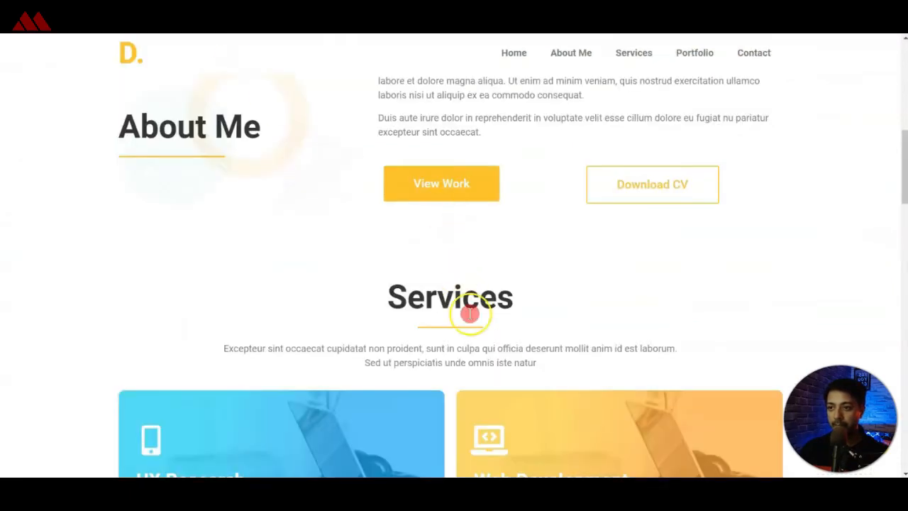
Add a new single-column section below the About Me section.
scroll(468, 298, down, 2)
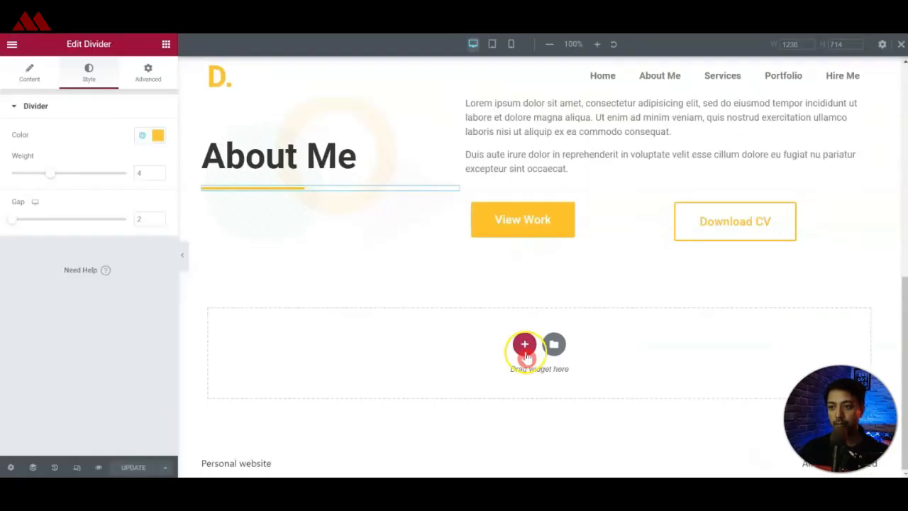
click(525, 345)
click(381, 369)
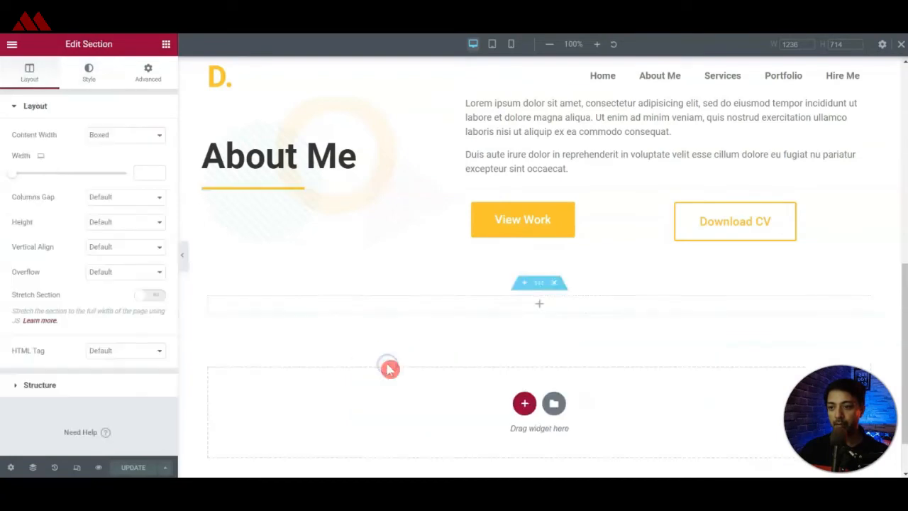
Copy the About Me heading into the new section and change its title to Services.
right_click(449, 146)
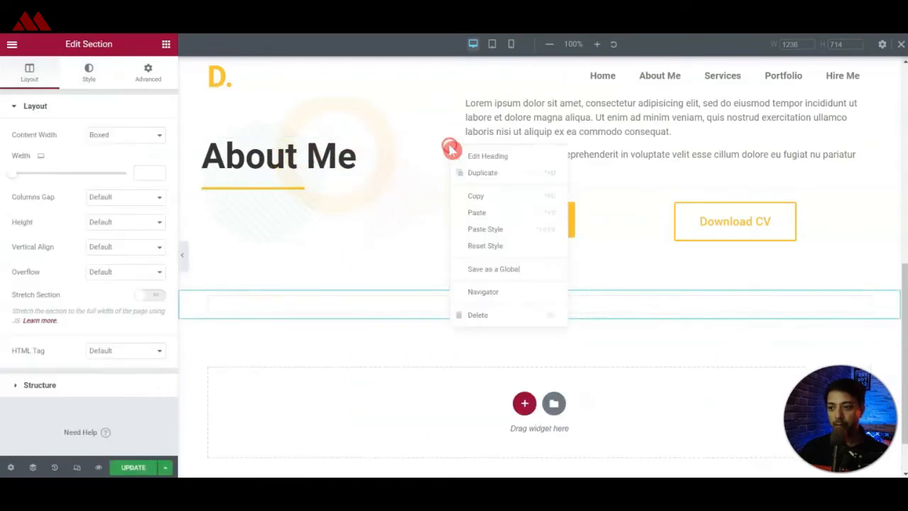
click(474, 204)
right_click(538, 304)
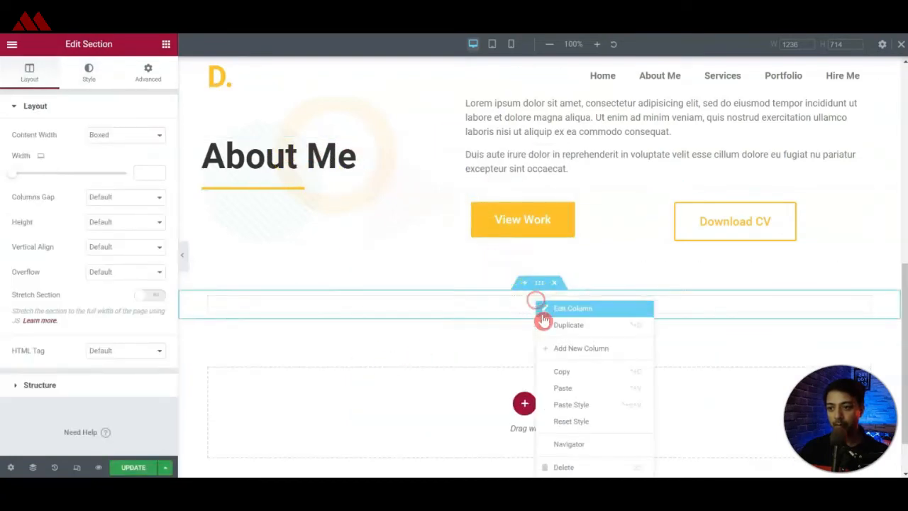
click(563, 387)
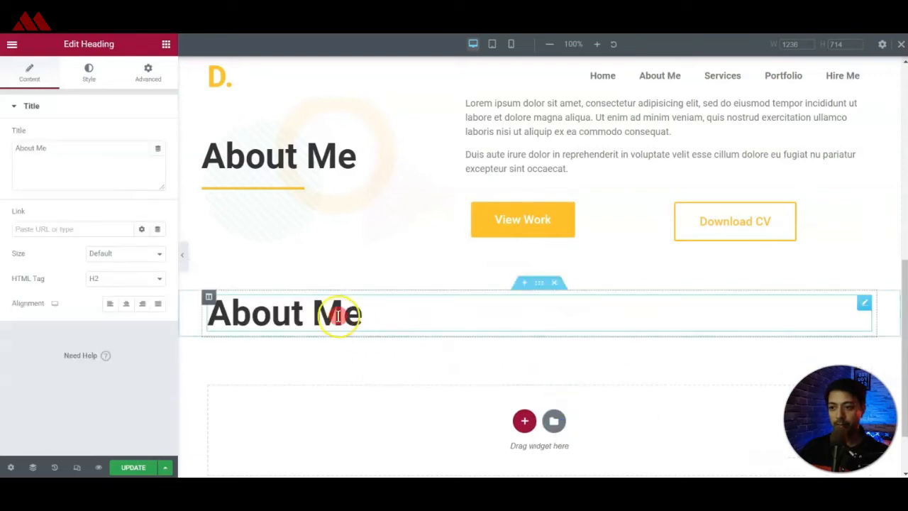
click(114, 171)
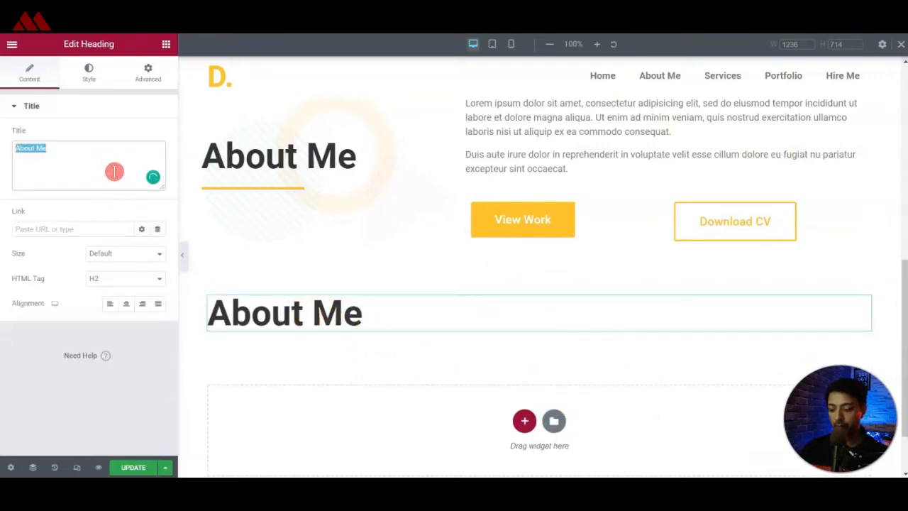
text(Services)
Set the About Me heading's font size to 50 px.
scroll(345, 294, up, 2)
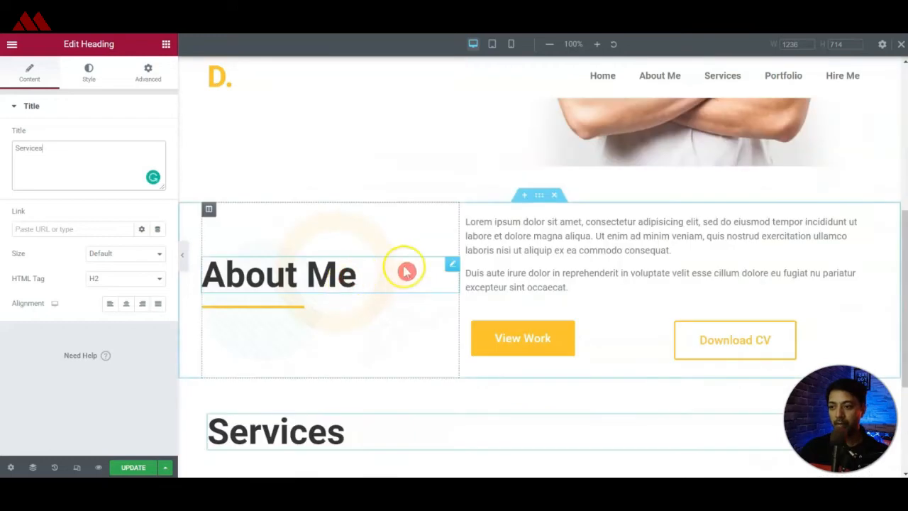
click(450, 265)
click(92, 75)
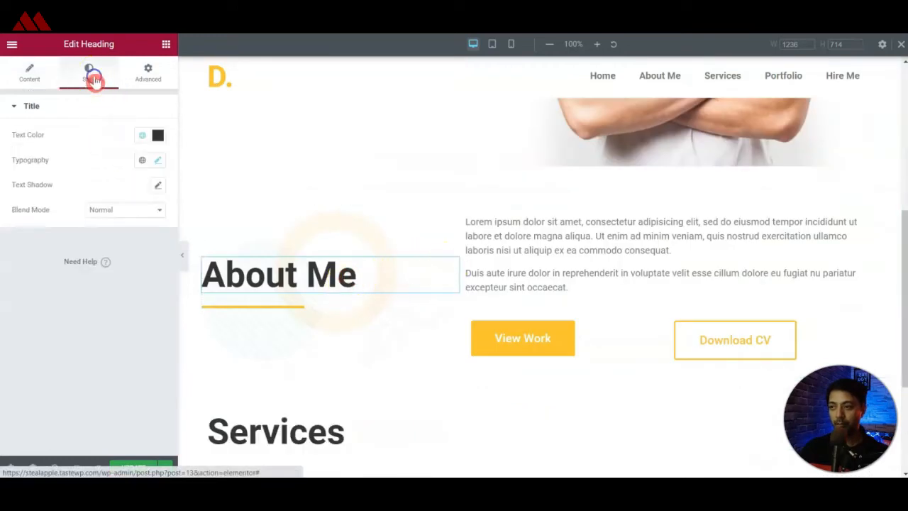
click(158, 159)
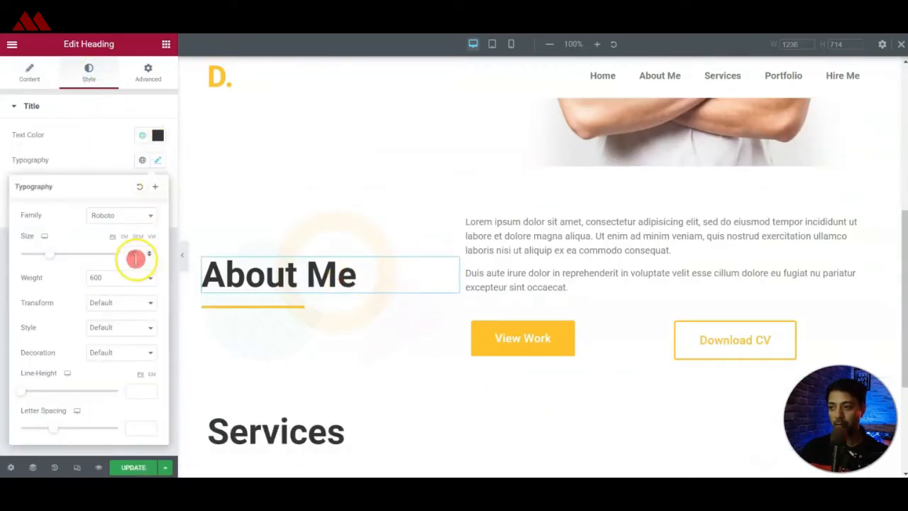
text(40)
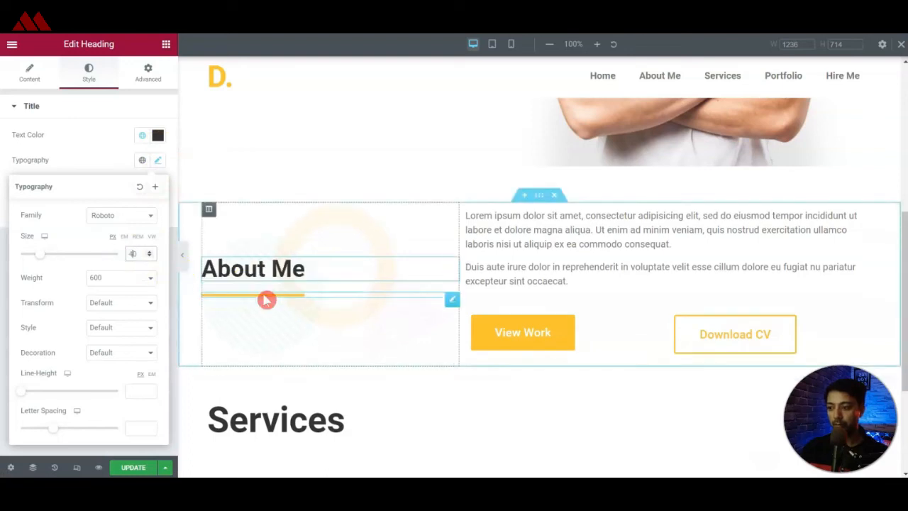
key(BackSpace)
text(50)
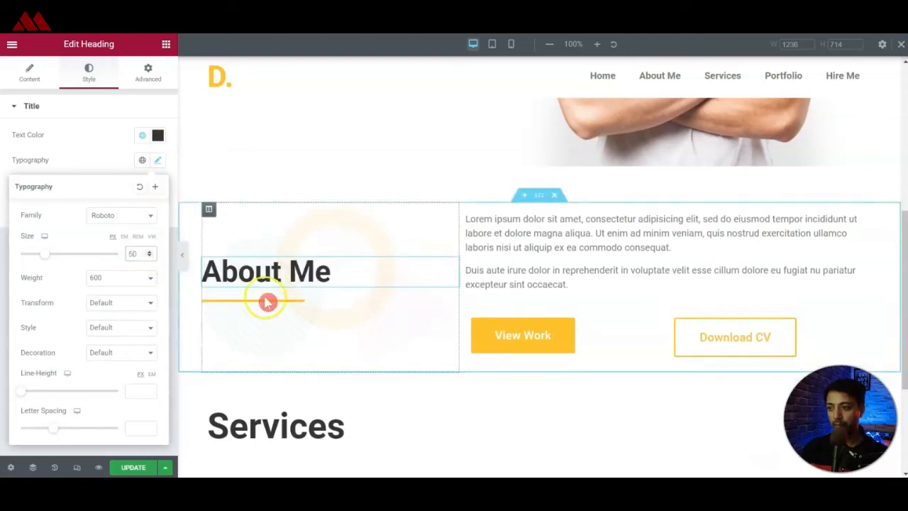
Set the Services heading's font size to 50 px and center-align it.
scroll(329, 376, down, 1)
click(319, 367)
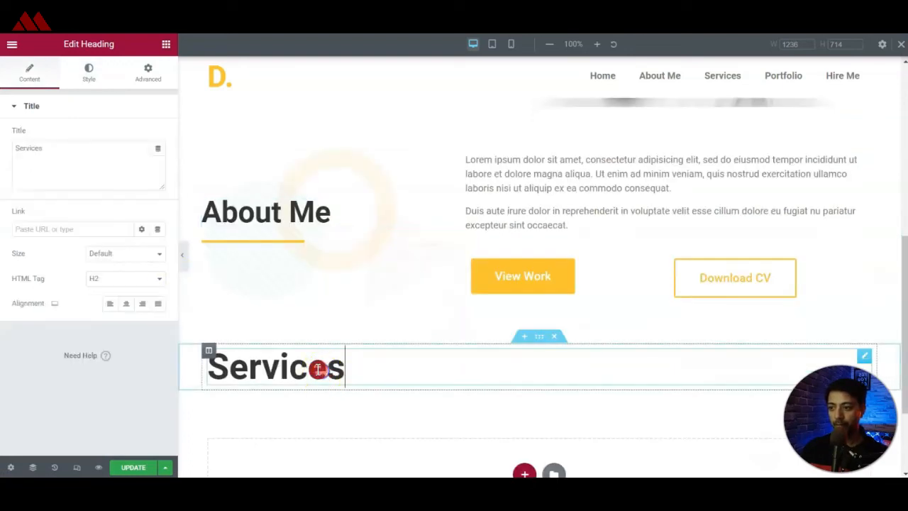
click(96, 73)
click(160, 164)
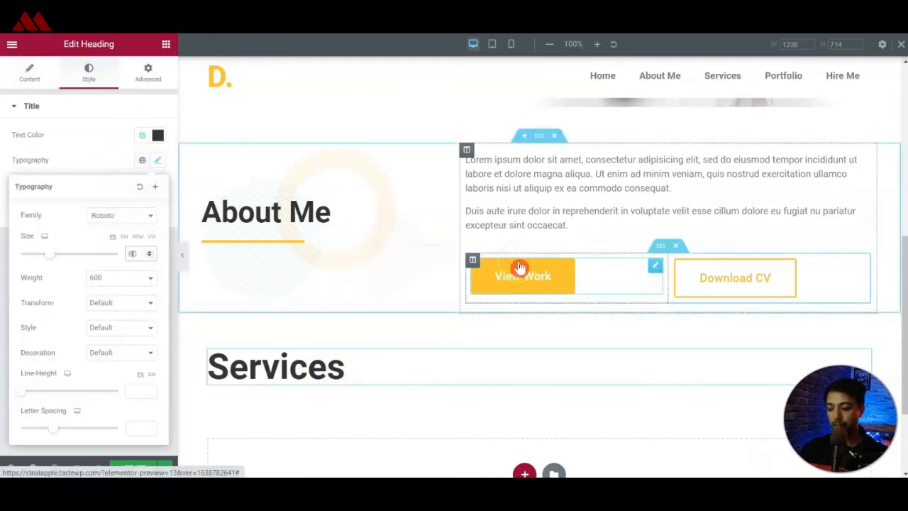
scroll(461, 184, down, 2)
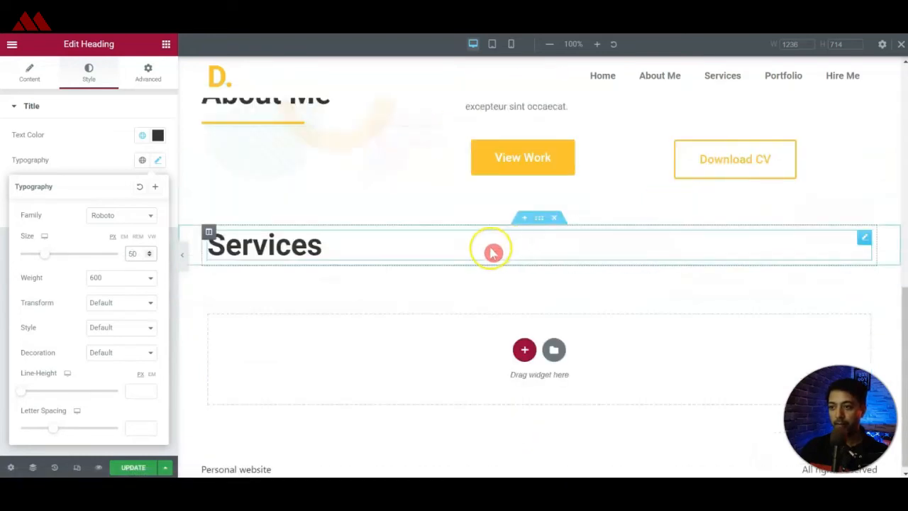
click(29, 73)
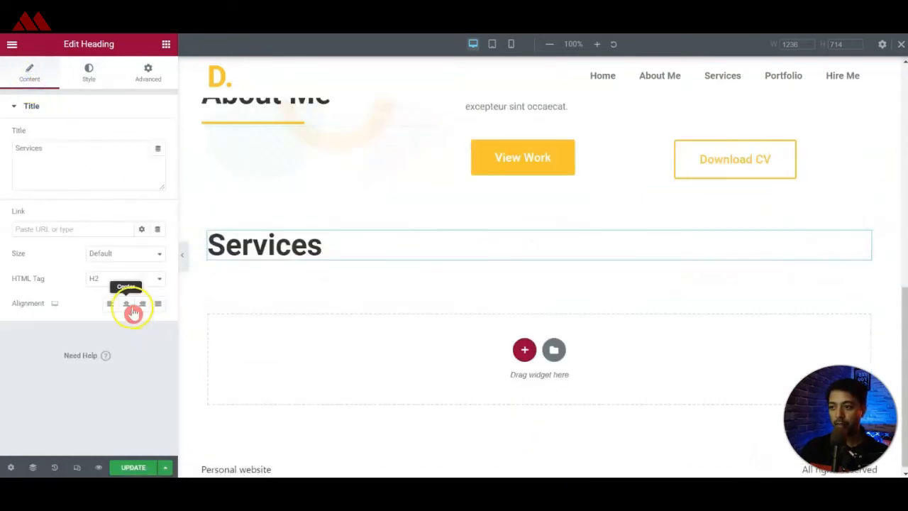
click(126, 305)
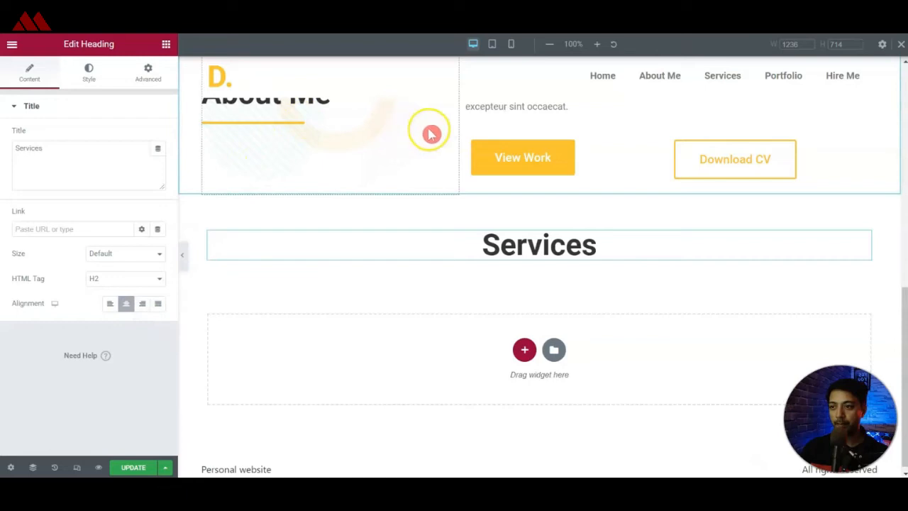
Copy the About Me divider and paste it below the Services heading.
right_click(450, 125)
click(466, 175)
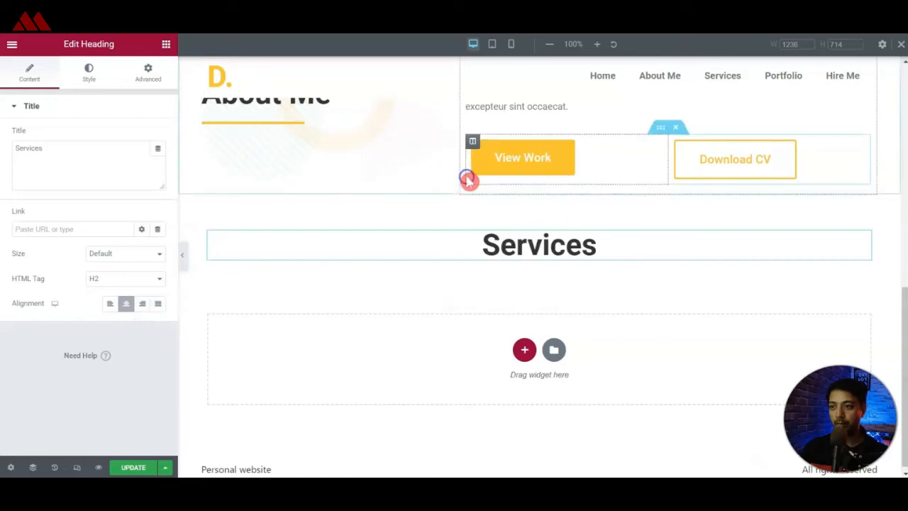
right_click(863, 239)
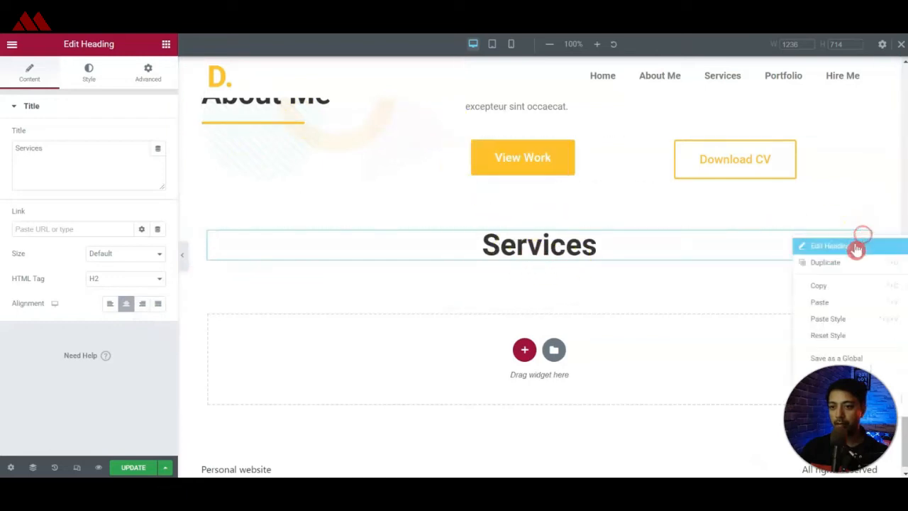
click(831, 304)
Center the Services divider and set its width to 10%.
click(145, 199)
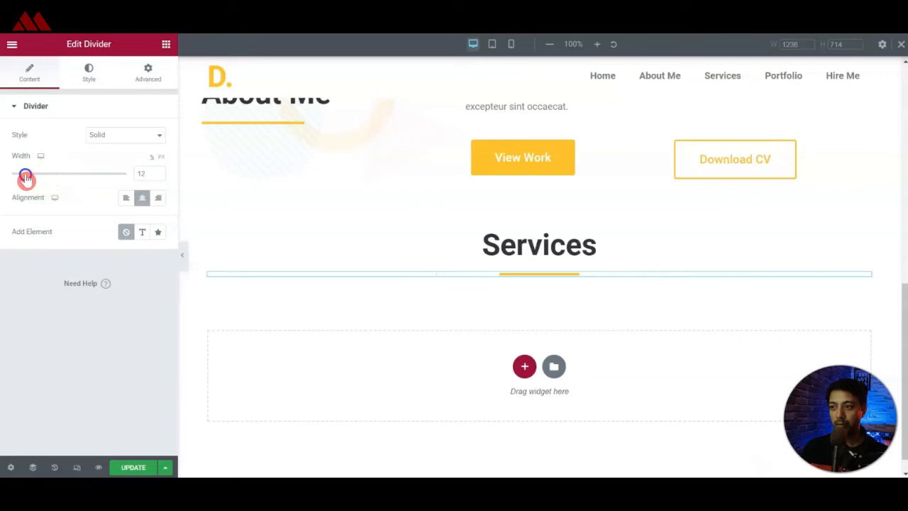
click(150, 172)
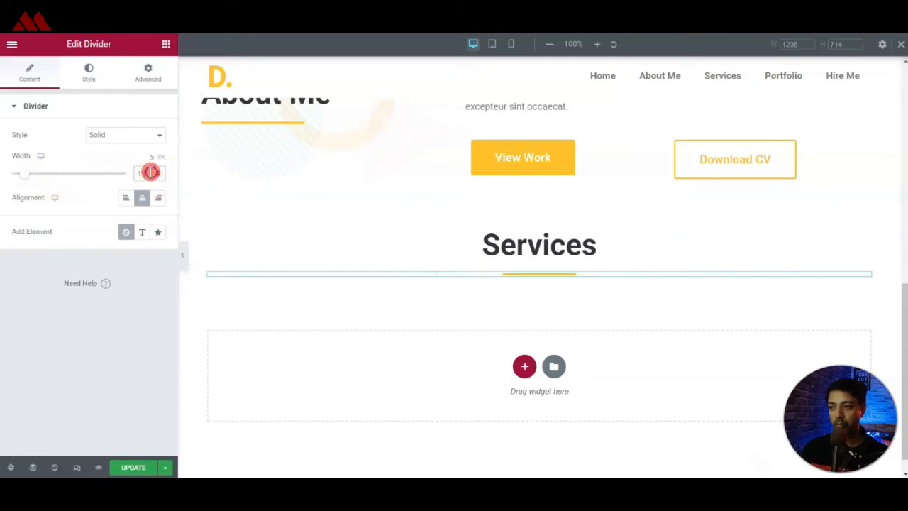
Copy the About Me paragraph text and paste it below the Services divider.
scroll(523, 244, up, 3)
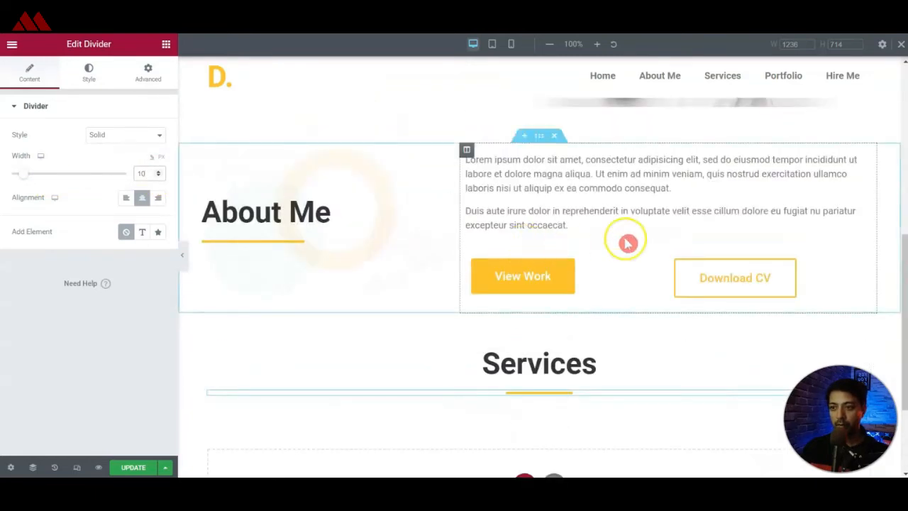
right_click(858, 160)
click(844, 210)
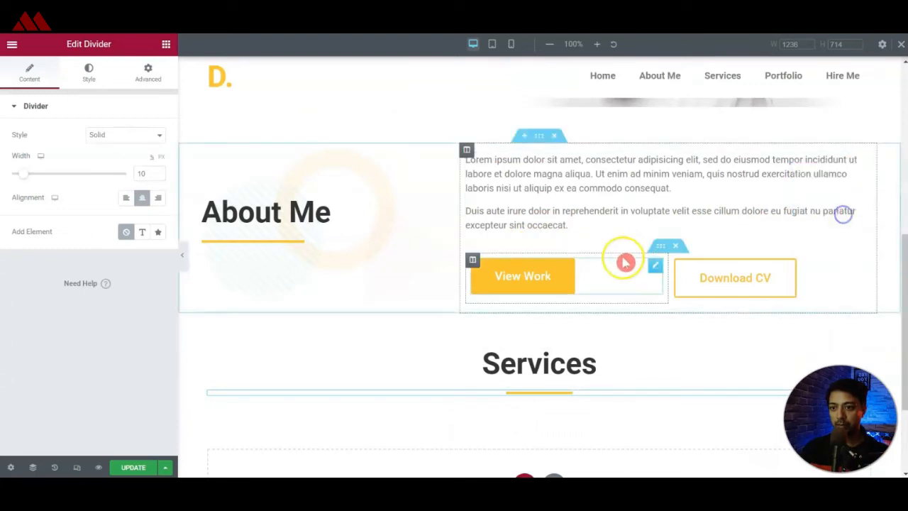
scroll(603, 270, down, 2)
right_click(866, 274)
click(825, 340)
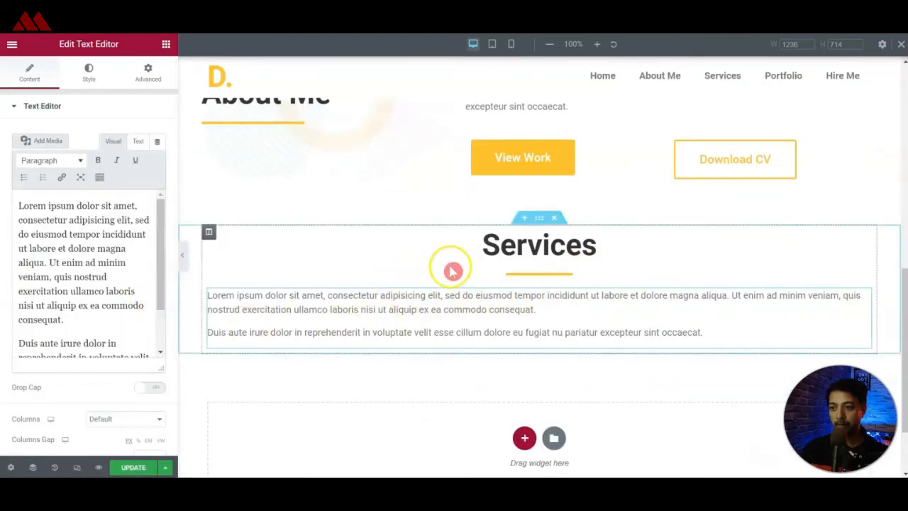
Save the page and add a new two-column section below the Services intro text.
scroll(450, 270, down, 1)
click(142, 469)
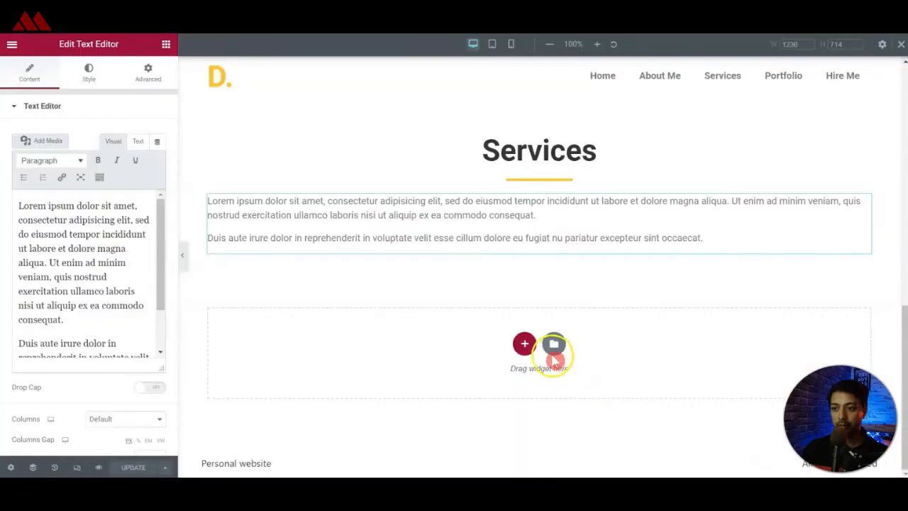
click(524, 343)
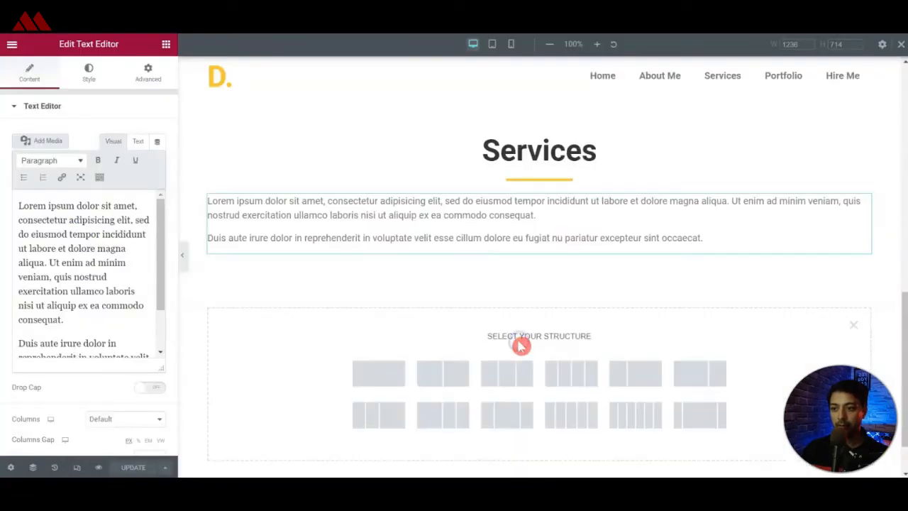
click(454, 385)
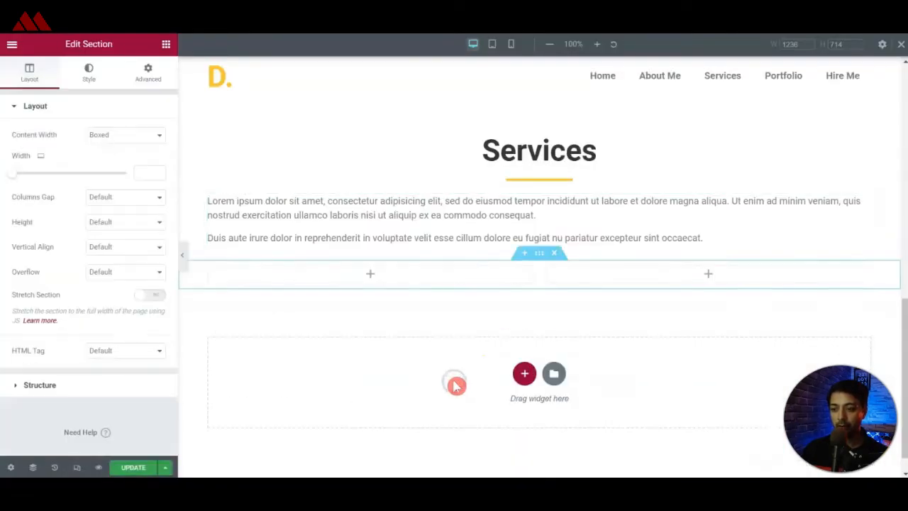
Give the new section's first column a classic background with the laptop-on-desk image.
click(208, 270)
click(87, 72)
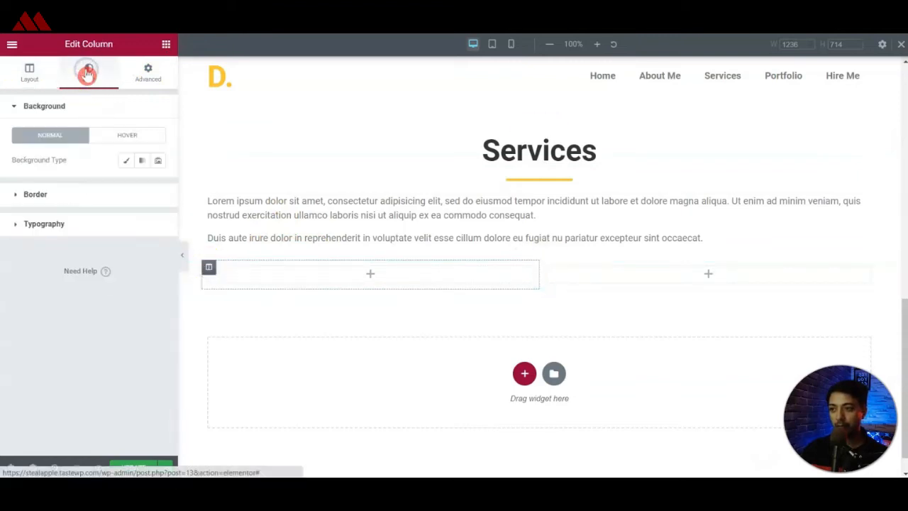
click(125, 160)
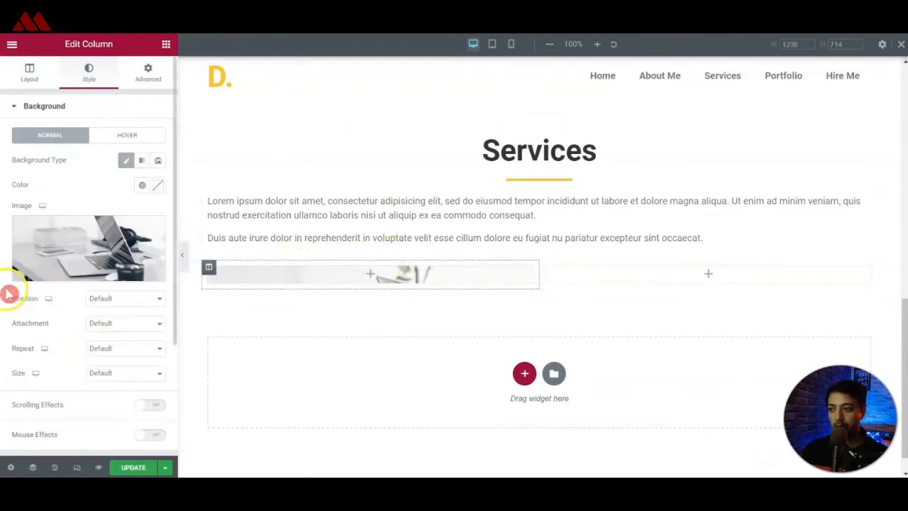
scroll(13, 305, down, 1)
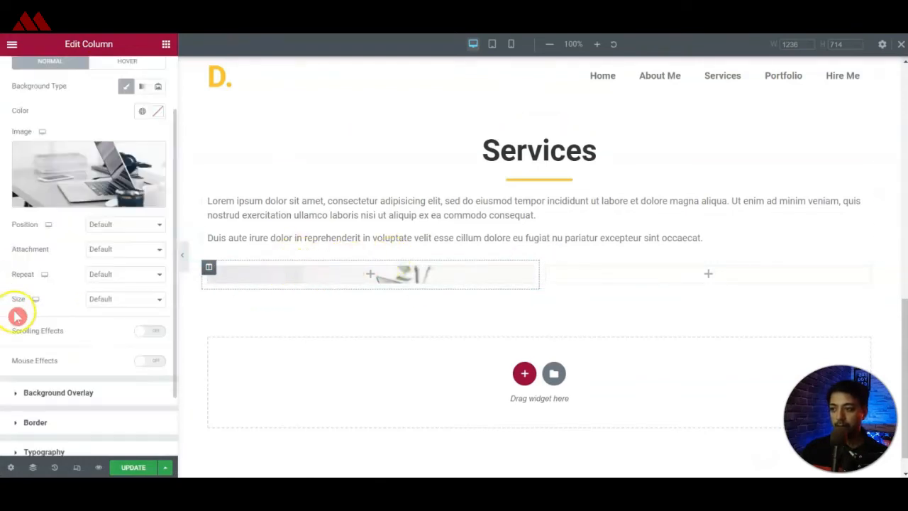
Inspect the UX Research card on the reference site and select its elementor-background-overlay element in the page code.
click(78, 397)
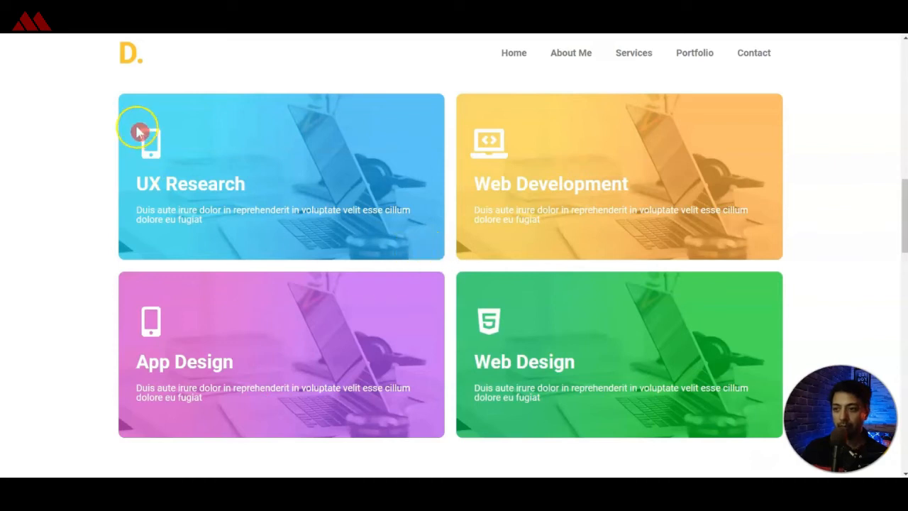
right_click(125, 97)
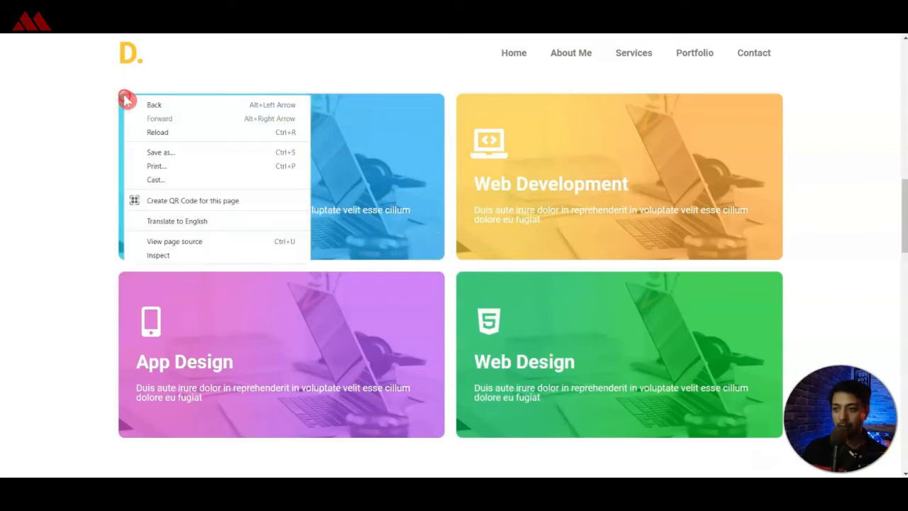
click(176, 257)
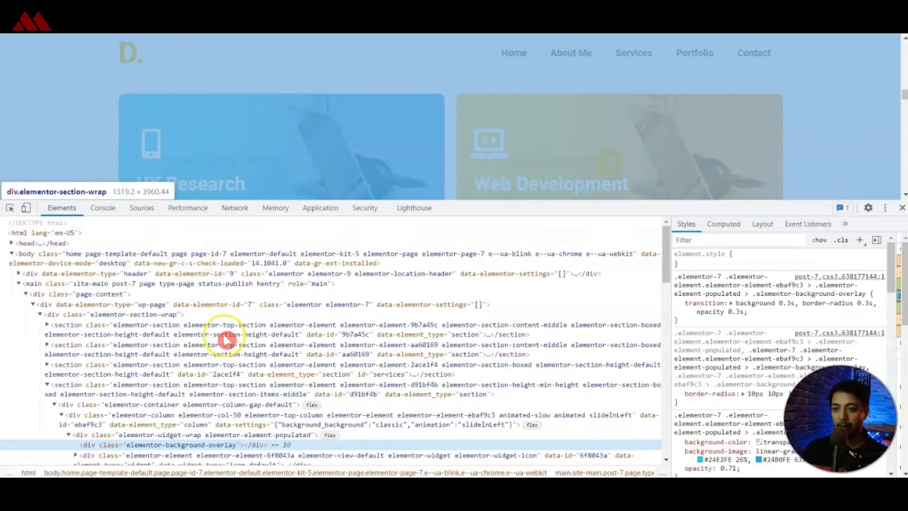
click(106, 435)
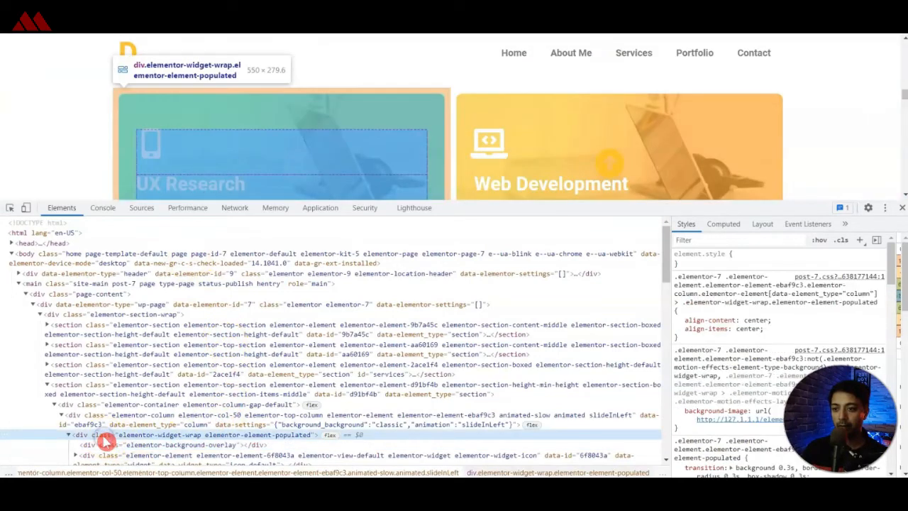
click(107, 444)
Copy the first gradient colour, #24E2FE, from the reference card's overlay styles.
scroll(751, 282, down, 3)
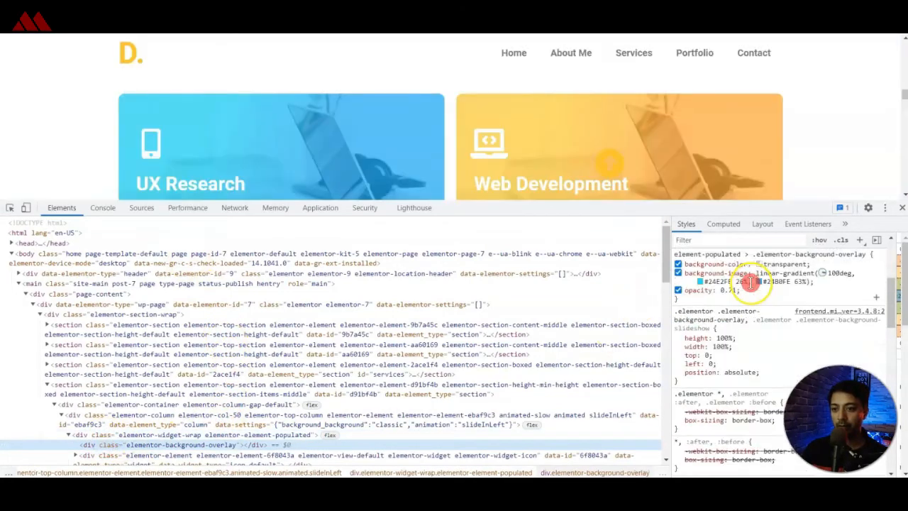
click(722, 291)
click(702, 282)
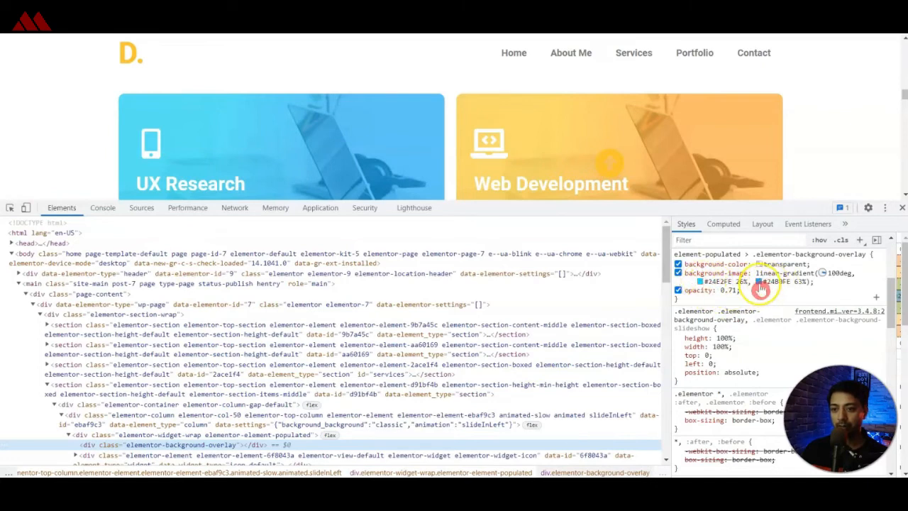
click(723, 281)
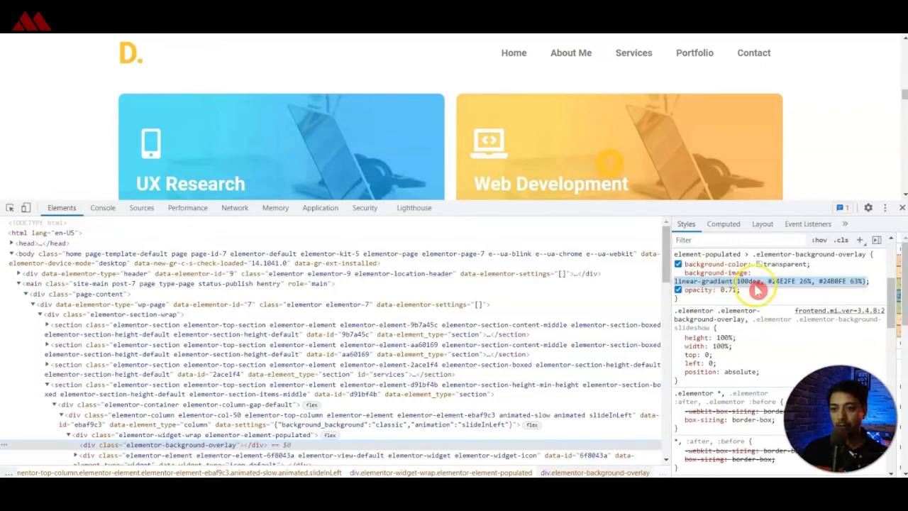
double_click(783, 282)
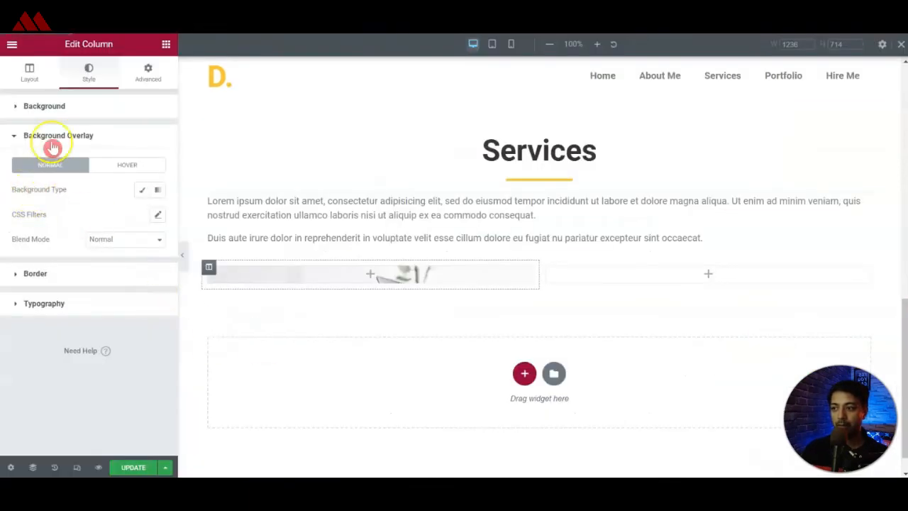
Give the first column a gradient background overlay from #24E2FE to #24B0FE, taking the colours from the reference card.
click(144, 191)
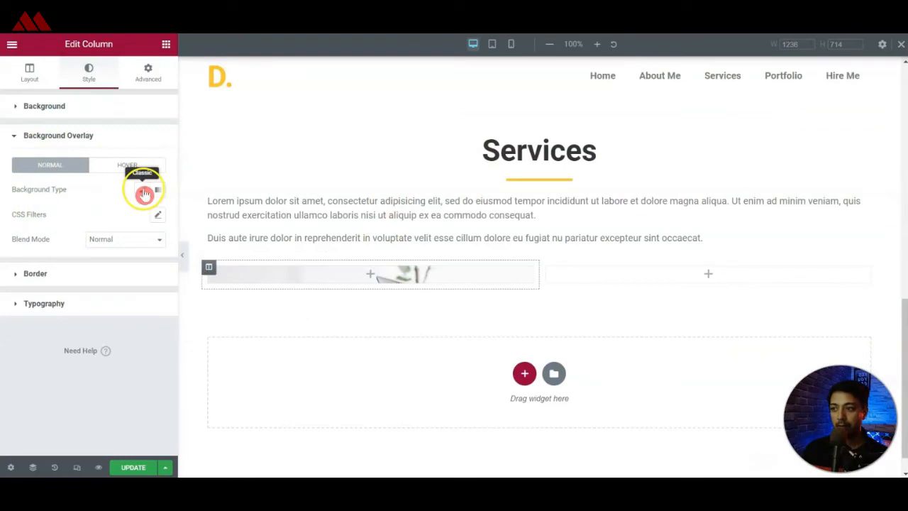
click(159, 192)
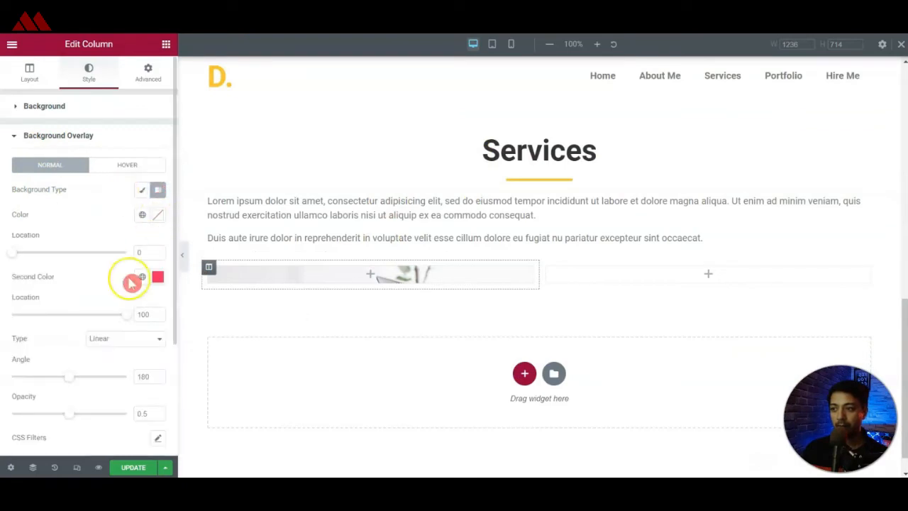
click(159, 220)
click(94, 366)
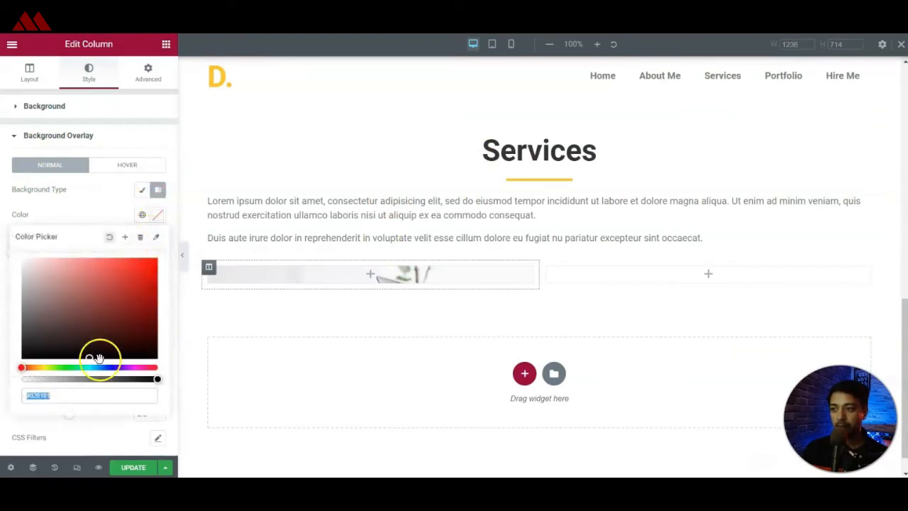
click(23, 397)
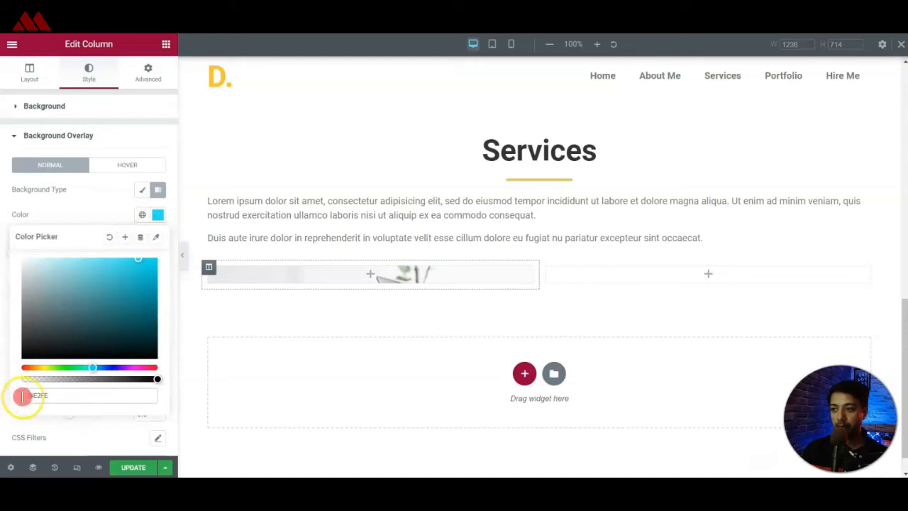
click(156, 277)
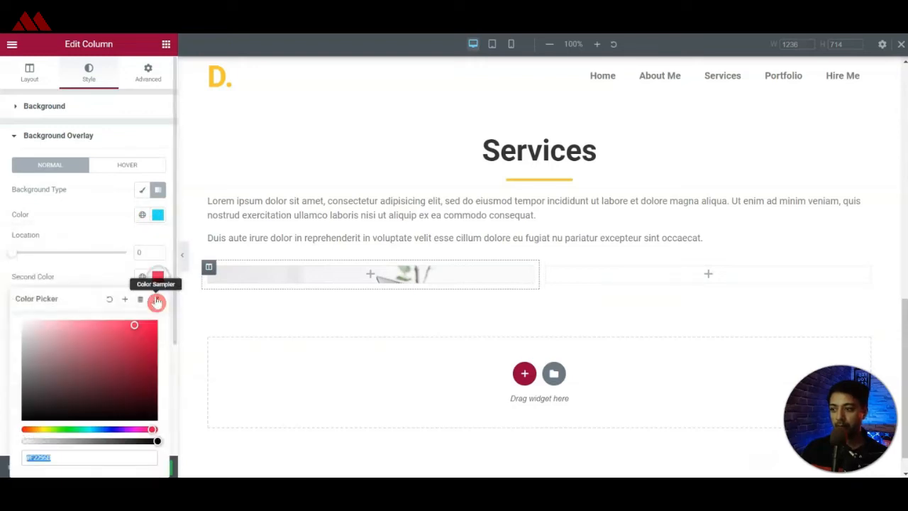
click(204, 83)
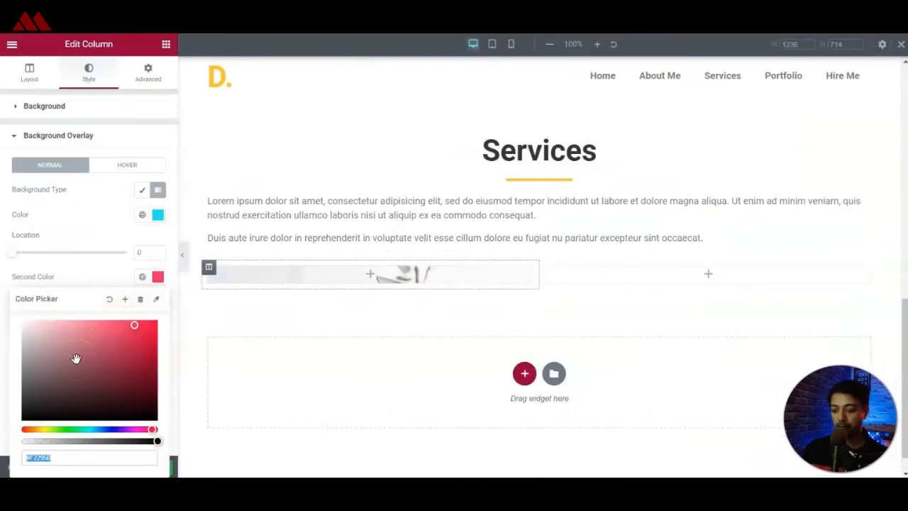
Search the widgets for "icon" and add an Icon widget to the first column.
click(372, 275)
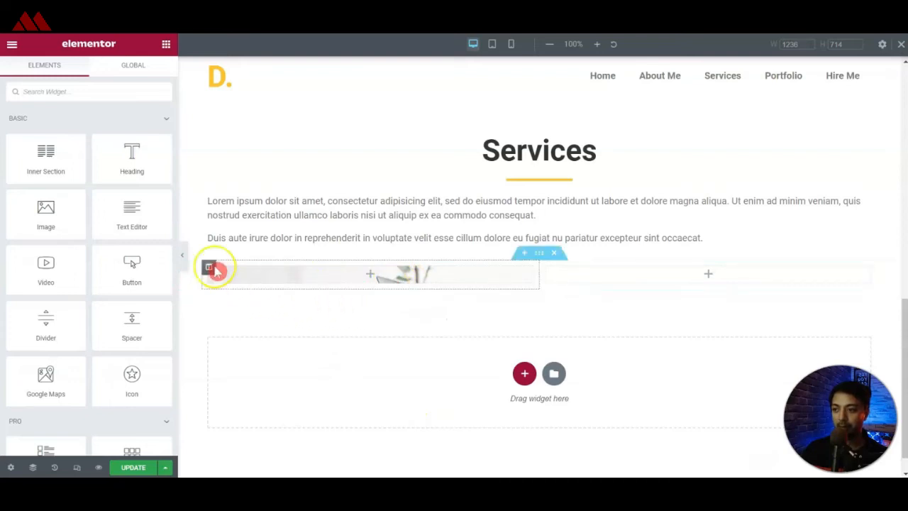
click(109, 91)
text(icon)
drag(45, 131, 458, 263)
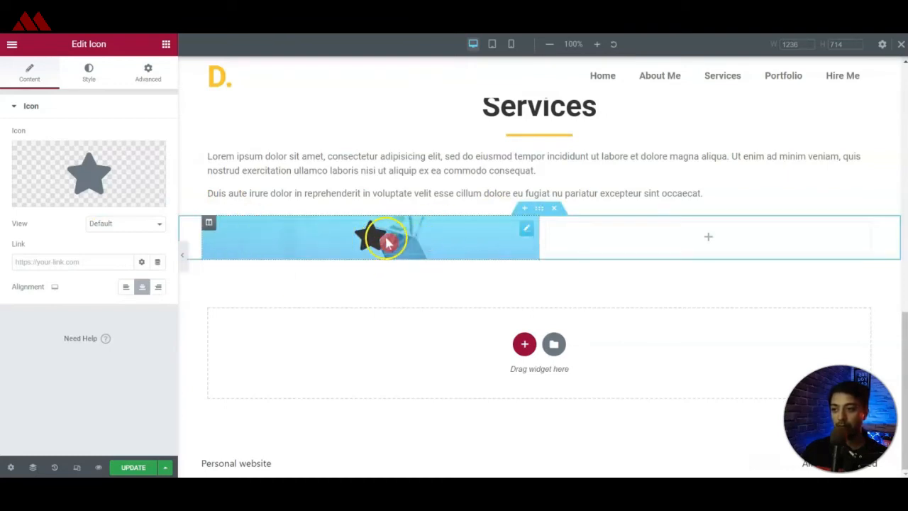
Replace the star with the outlined mobile phone icon by searching the icon library for "mobile".
mouse_move(80, 178)
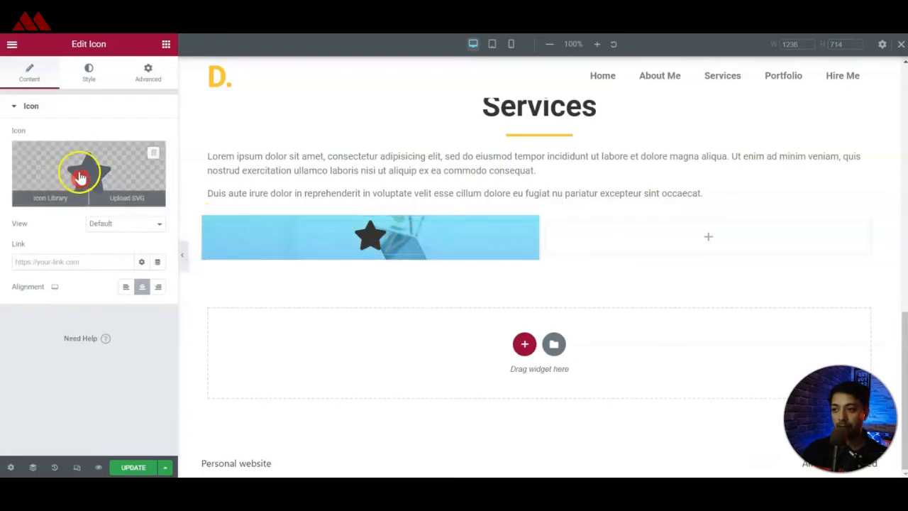
click(90, 174)
click(460, 95)
text(mobile)
click(416, 159)
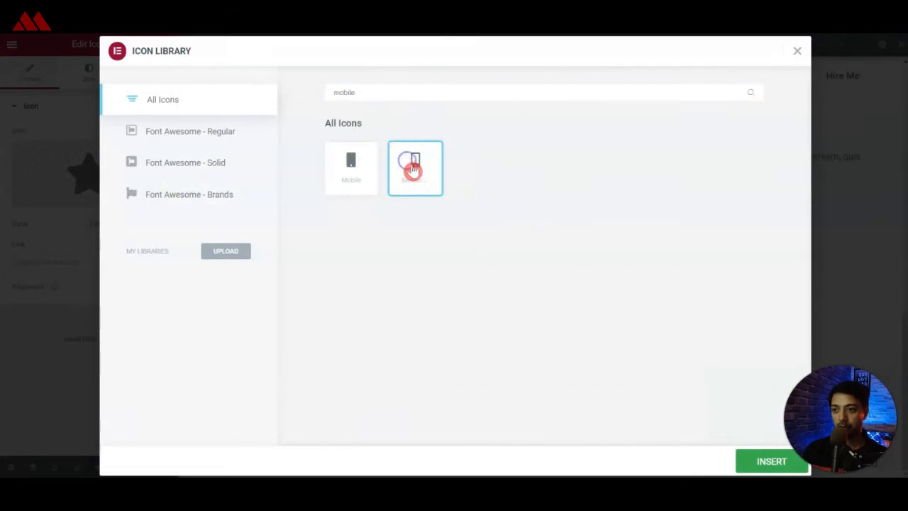
double_click(413, 169)
Align the mobile icon to the left and make its primary colour white.
click(128, 287)
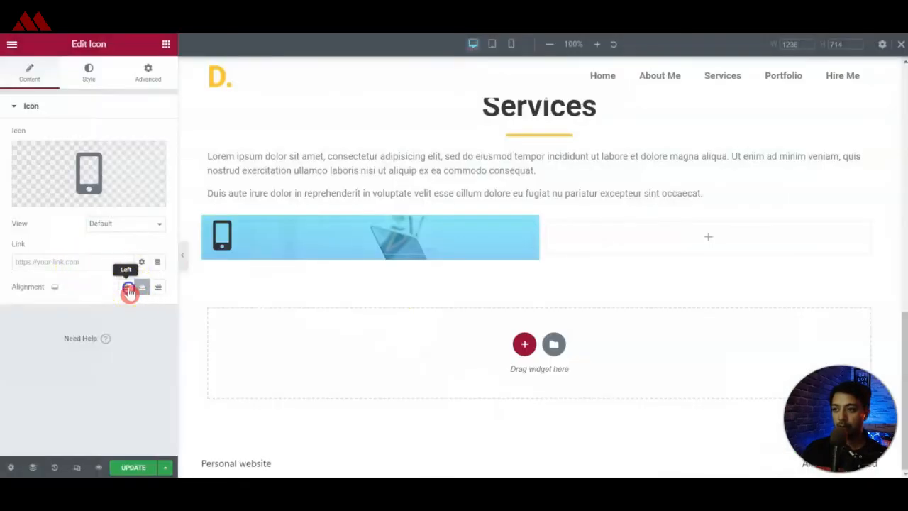
click(94, 81)
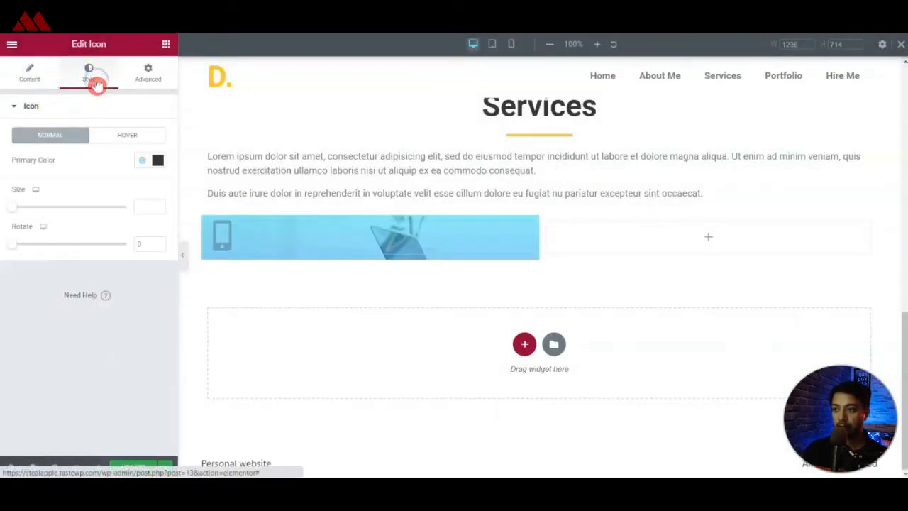
click(158, 165)
drag(119, 248, 22, 204)
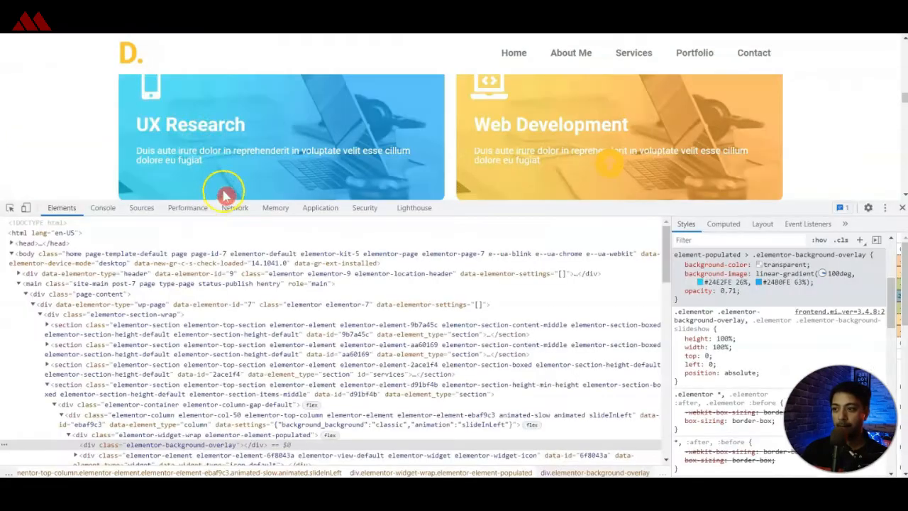
Copy the reference card's title and add it as a left-aligned "UX Research" heading below the mobile icon.
triple_click(184, 124)
key(ctrl+c)
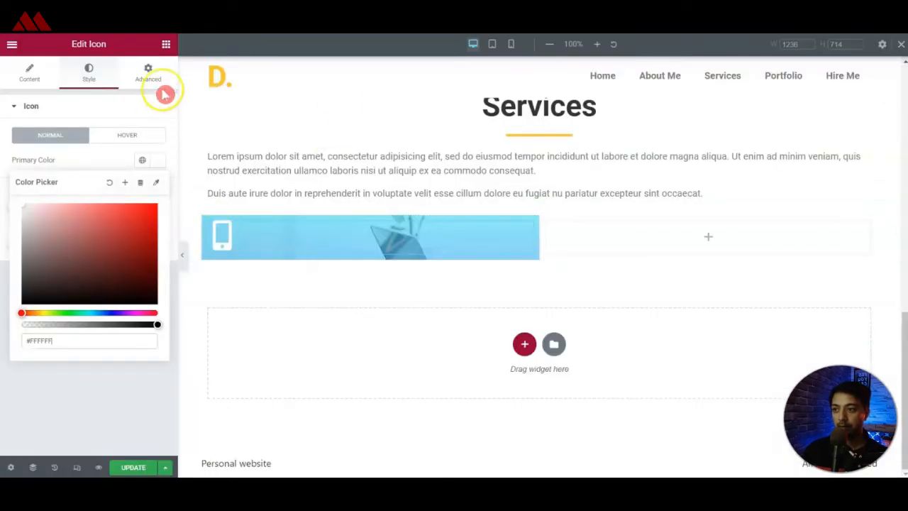
click(166, 44)
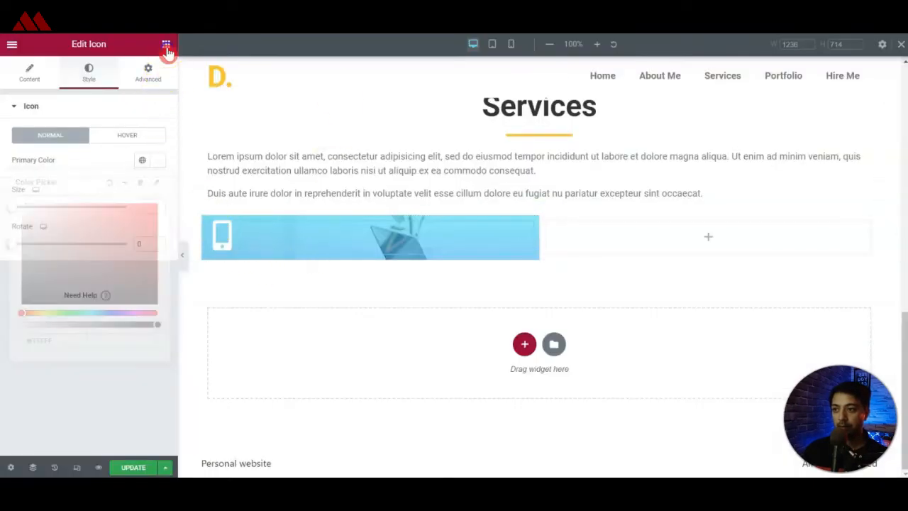
drag(126, 178, 217, 241)
click(84, 166)
key(ctrl+a)
key(ctrl+v)
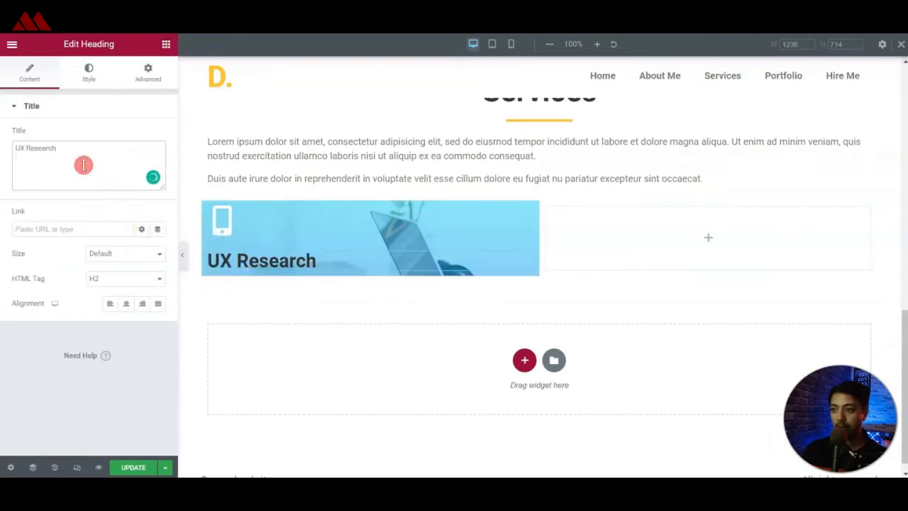
click(110, 303)
Set the UX Research heading's text colour to white, #FFFFFF.
click(97, 84)
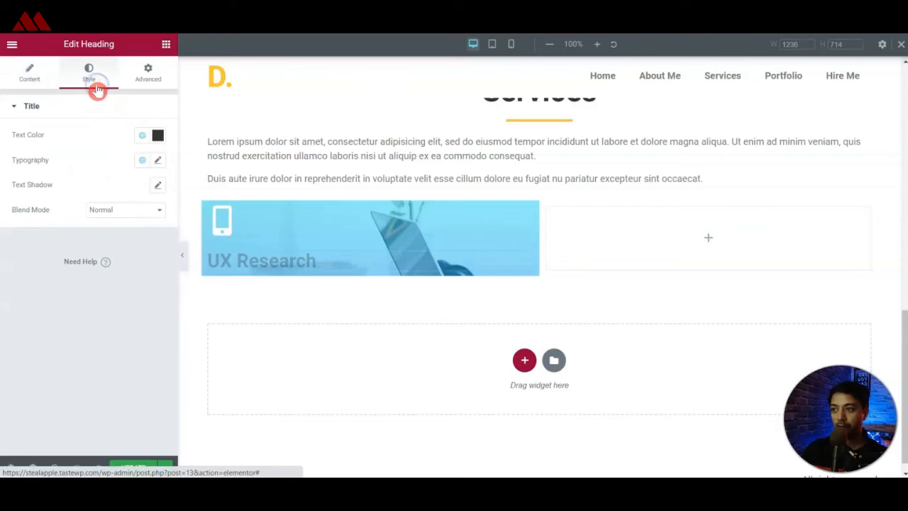
click(141, 134)
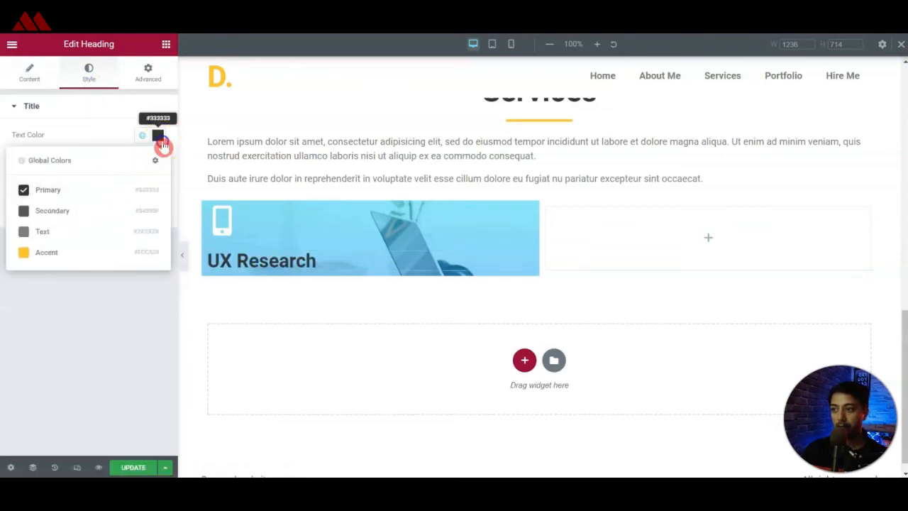
click(160, 137)
drag(115, 192, 23, 180)
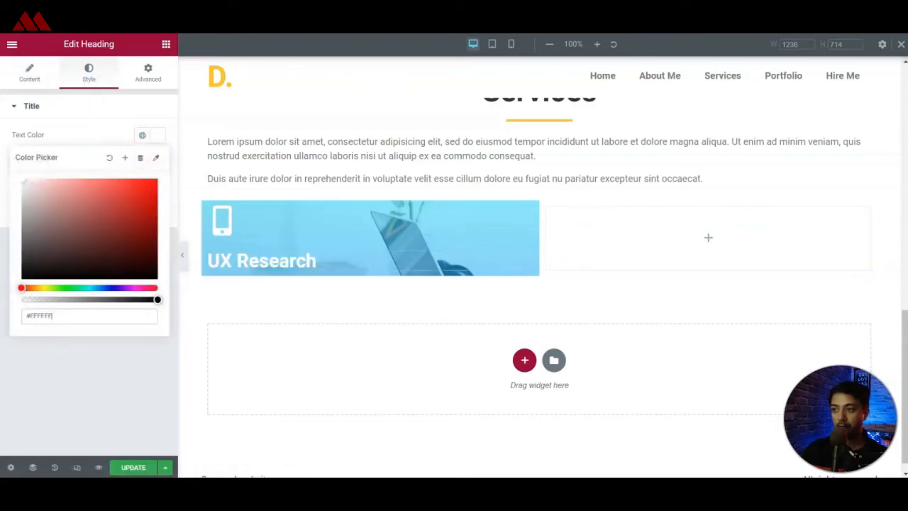
click(106, 144)
Set the UX Research heading's font size to 17 px.
click(159, 161)
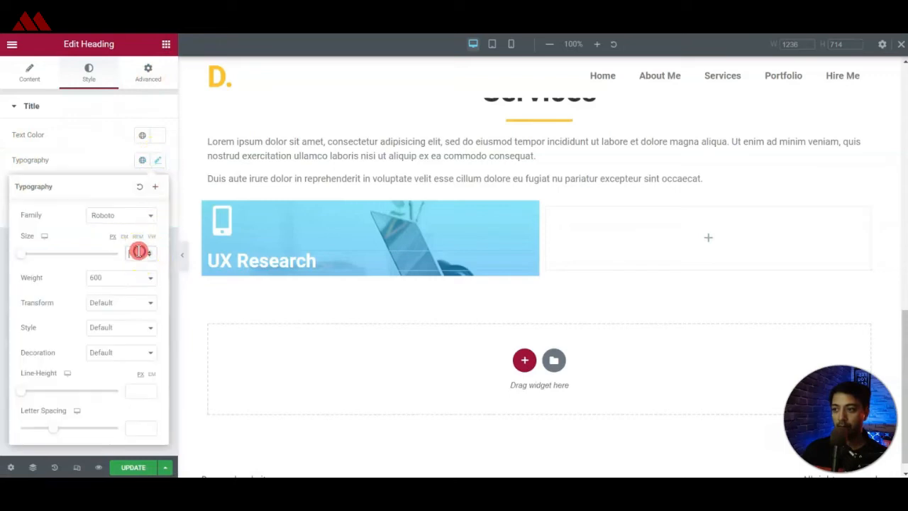
click(138, 252)
text(17)
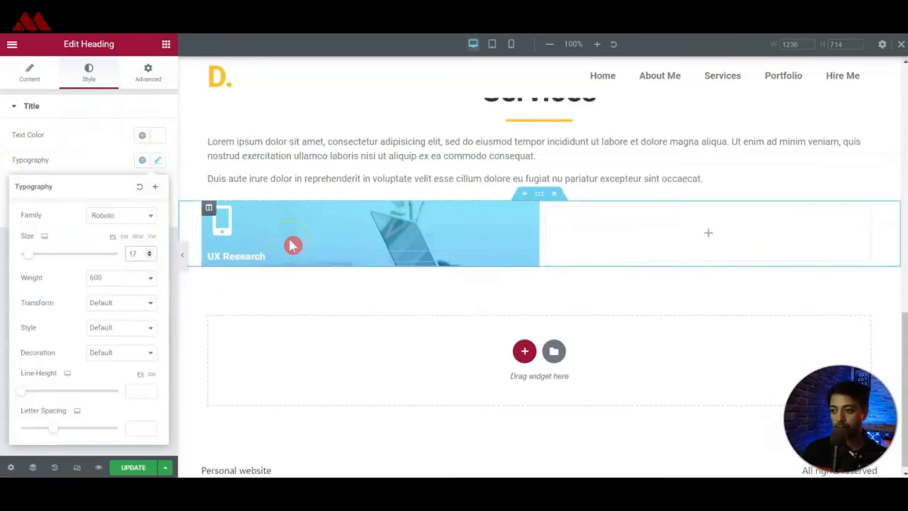
text(8)
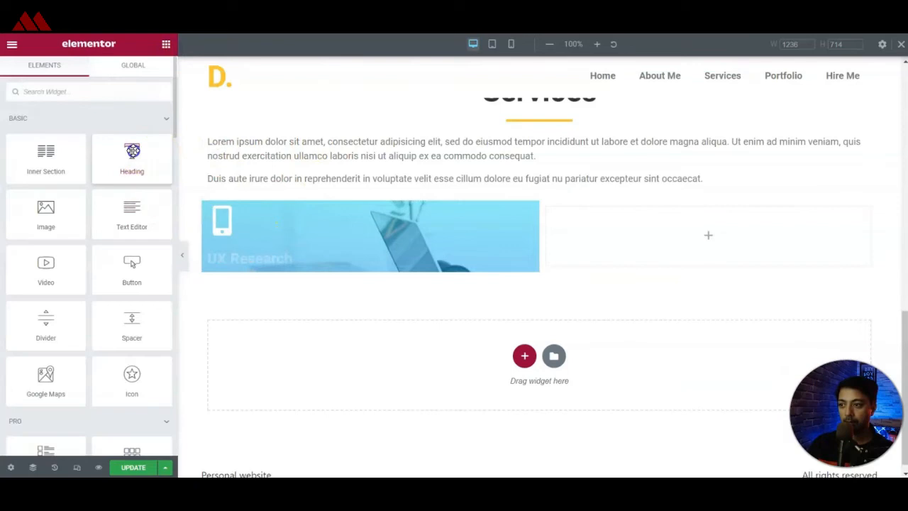
Enlarge the UX Research heading's text and add a heading below it reading "Duis aute irure dolor in reprehenderit in voluptate velit esse cillum dolore eu fugiat".
drag(131, 148, 249, 260)
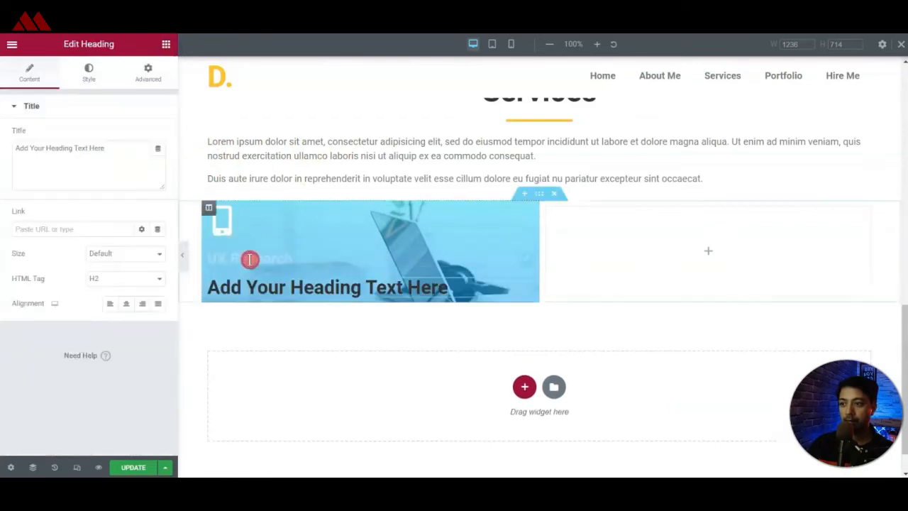
click(116, 154)
key(ctrl+a)
text(Duis aute irure dolor in reprehenderit in voluptate velit esse cillum dolore eu fugiat)
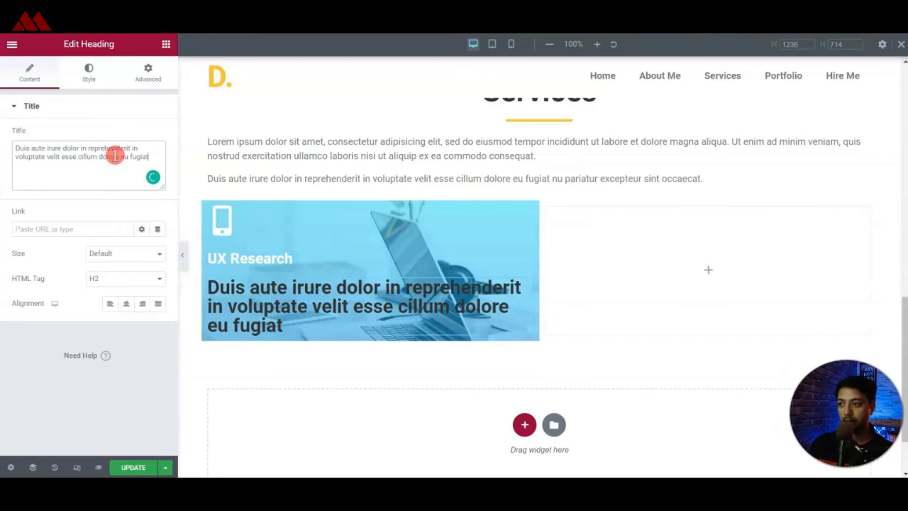
Set the description heading's HTML tag to p and align it to the left.
click(126, 279)
click(110, 450)
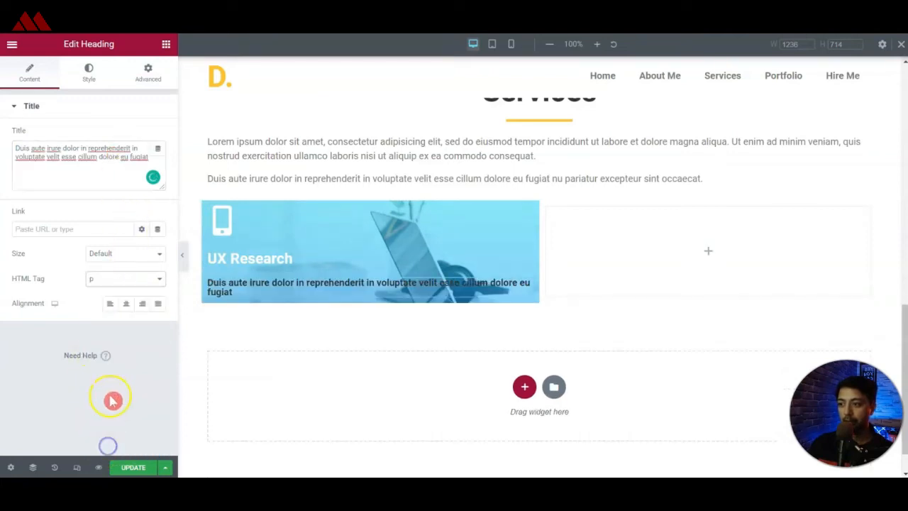
click(112, 303)
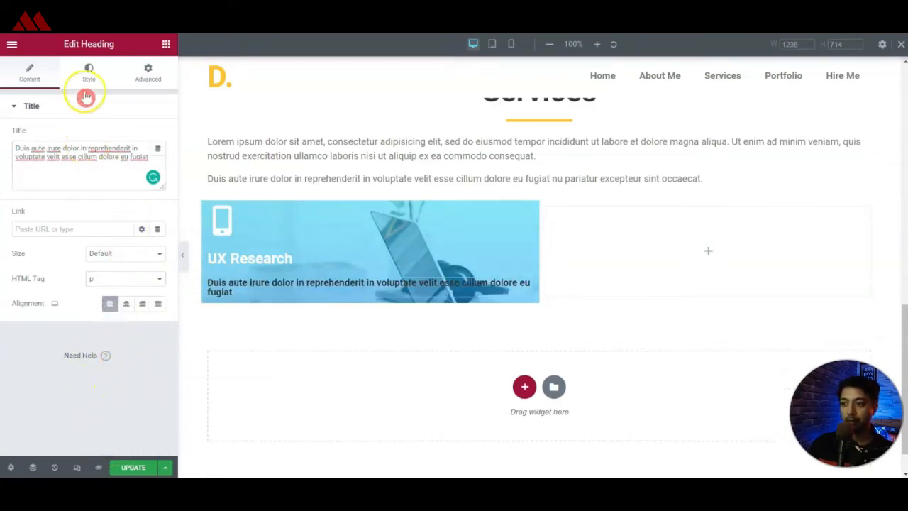
Set the card description's text colour to white, #FFFFFF.
click(88, 71)
click(156, 135)
drag(81, 202, 24, 181)
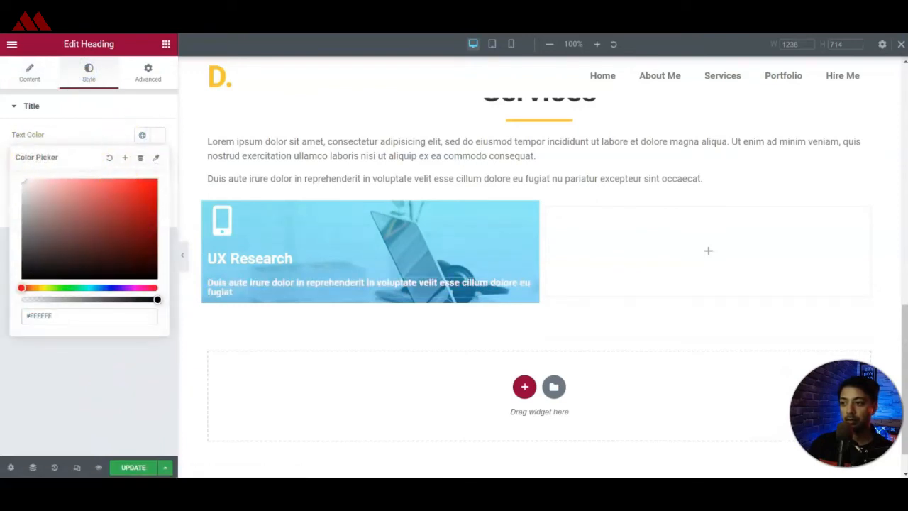
Set the card description's font weight to Normal and increase its line height.
click(43, 160)
click(160, 163)
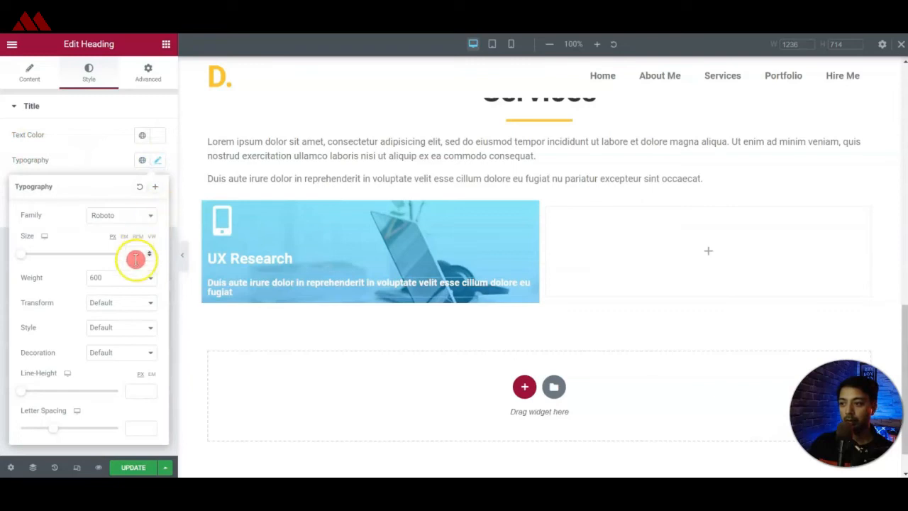
click(129, 277)
click(119, 245)
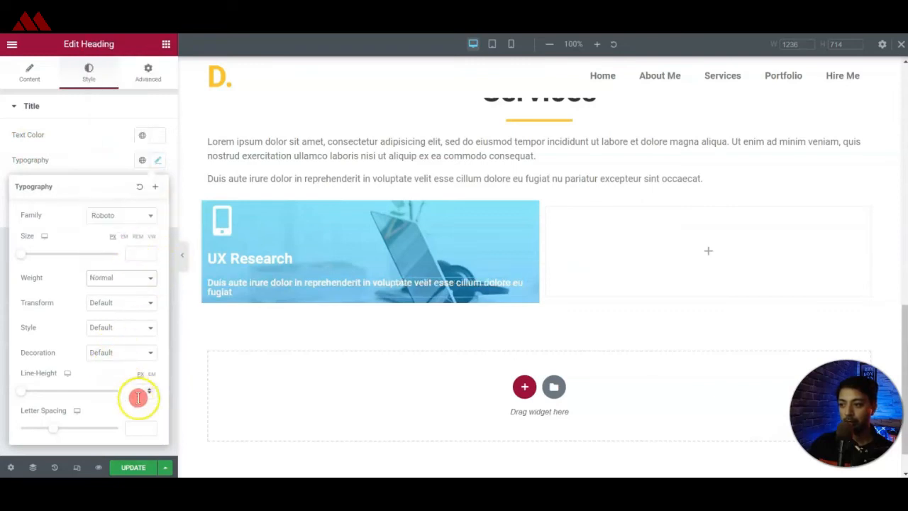
drag(25, 397, 46, 395)
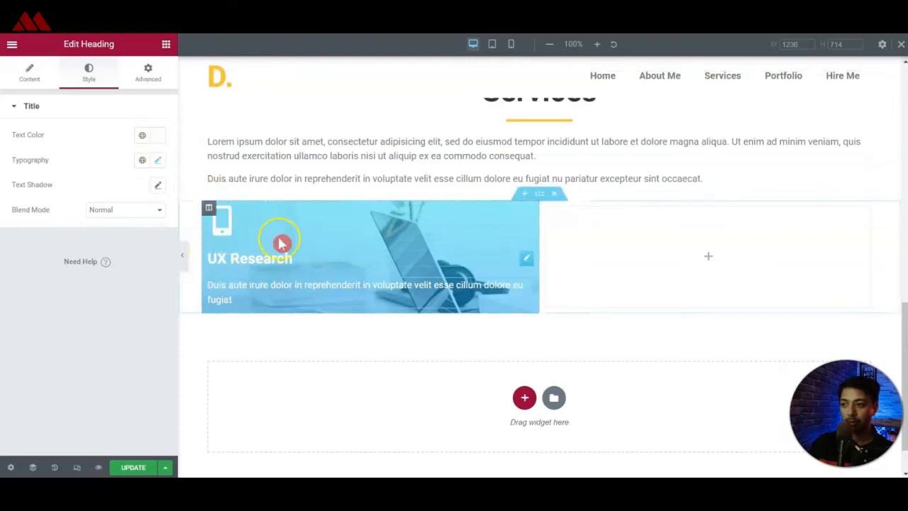
Set the padding of the UX Research card's column to 40 px on all sides.
click(209, 210)
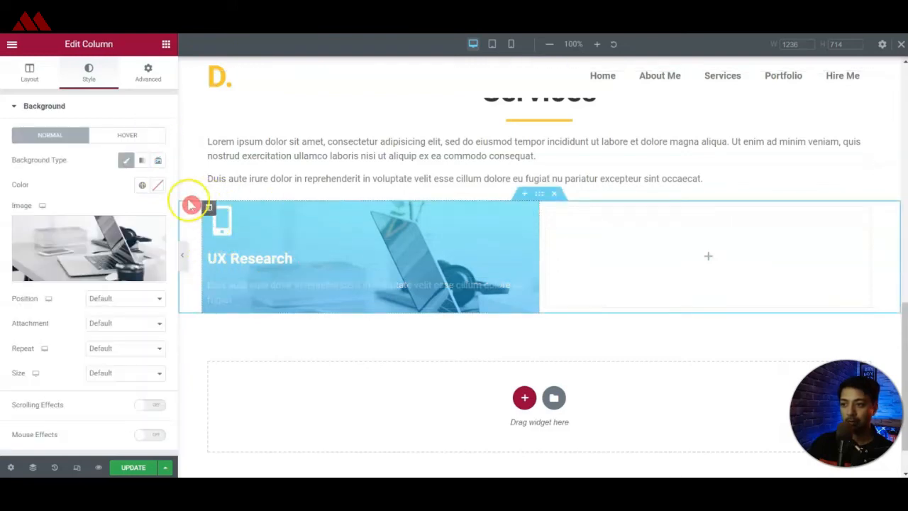
click(148, 71)
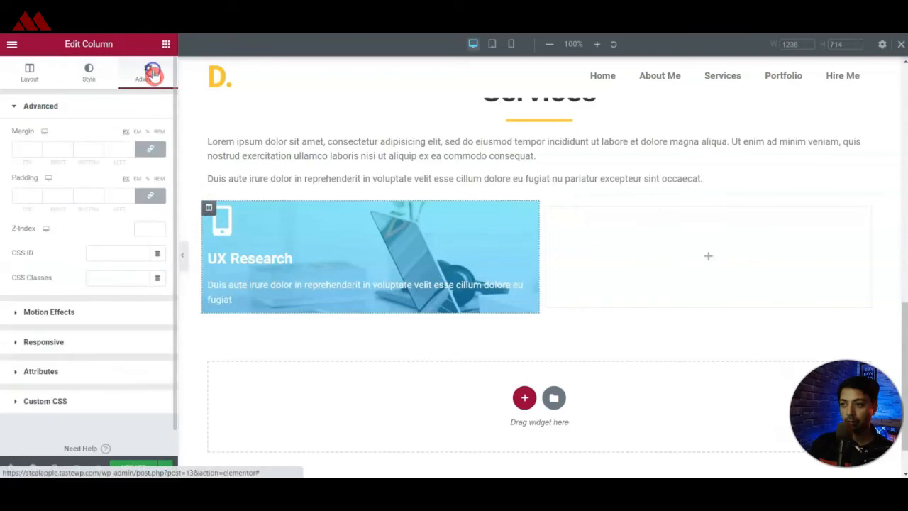
click(20, 194)
text(20)
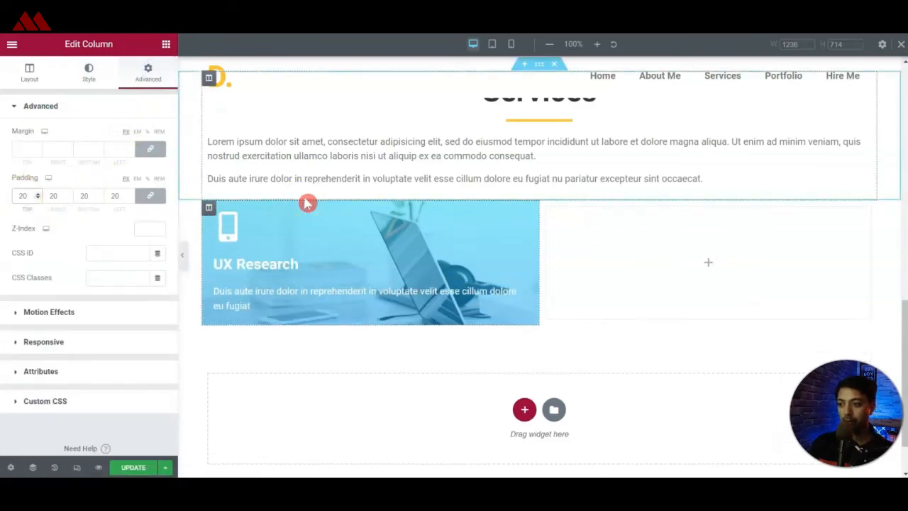
text(40)
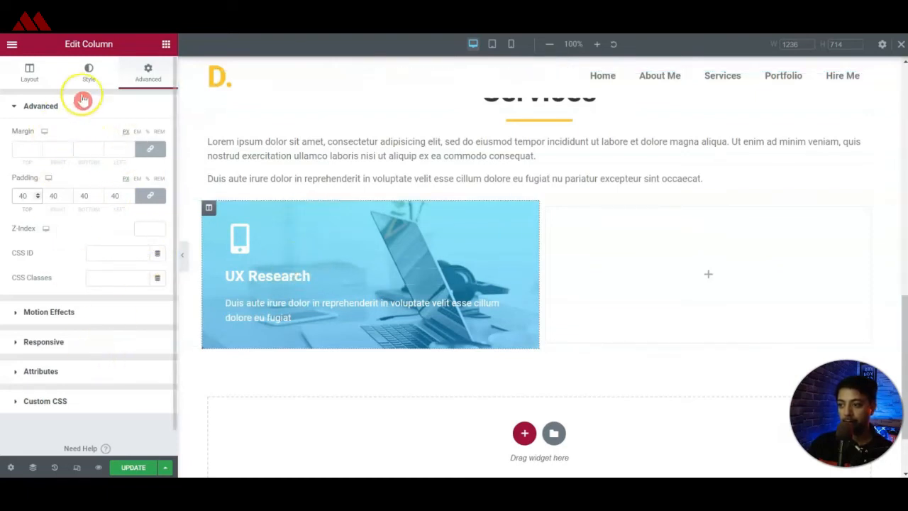
Give the UX Research card's column a border radius of 10 px on all corners.
click(89, 74)
scroll(90, 266, down, 2)
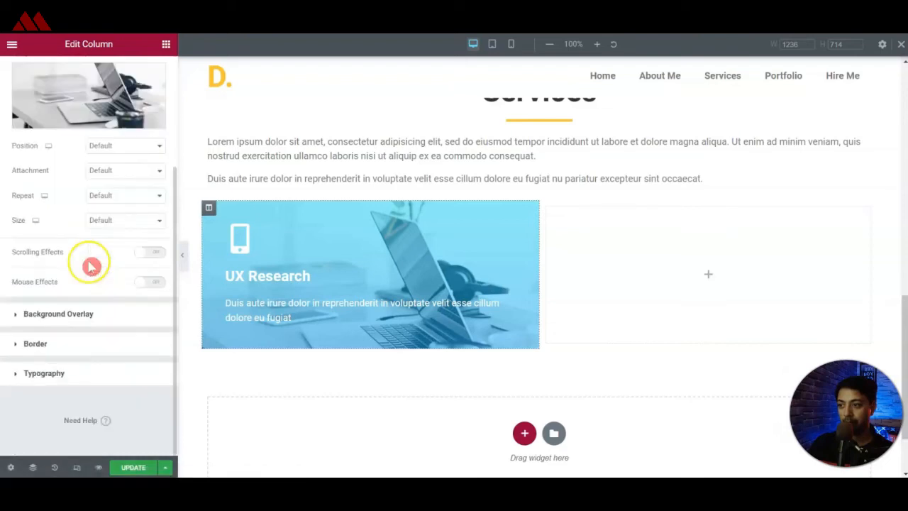
click(15, 345)
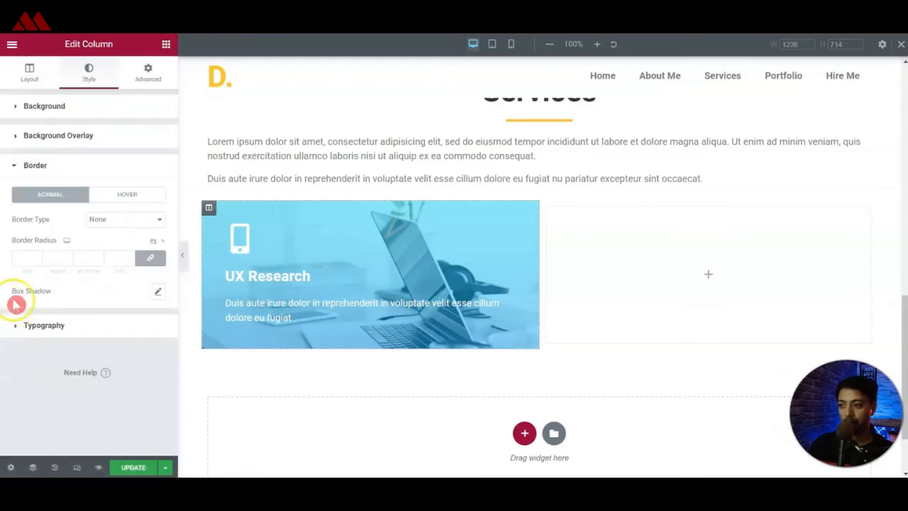
click(43, 255)
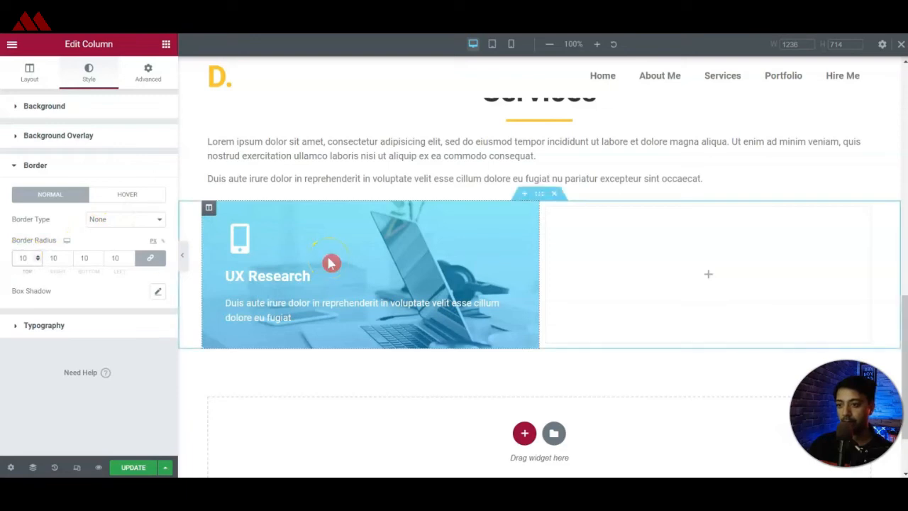
Check the reference site and set the UX Research column's entrance animation to Slide In Left.
click(163, 44)
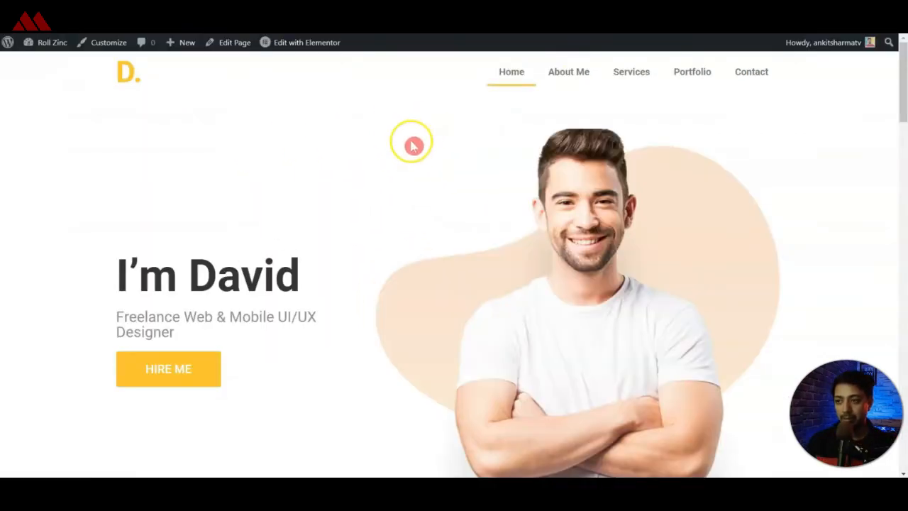
drag(903, 64, 904, 191)
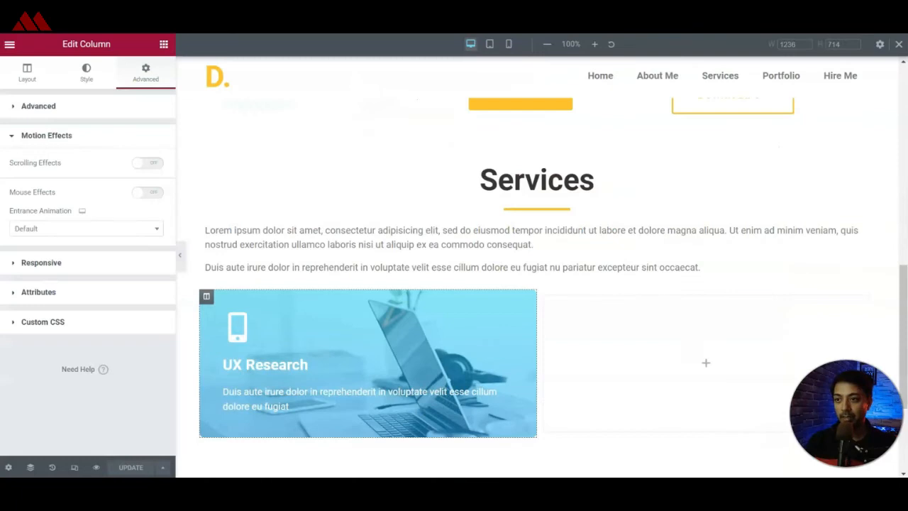
scroll(547, 277, down, 1)
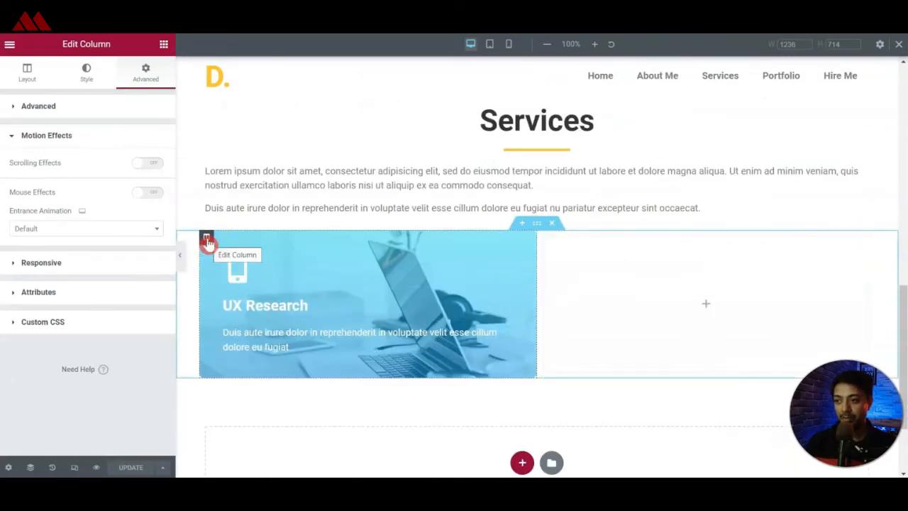
click(135, 74)
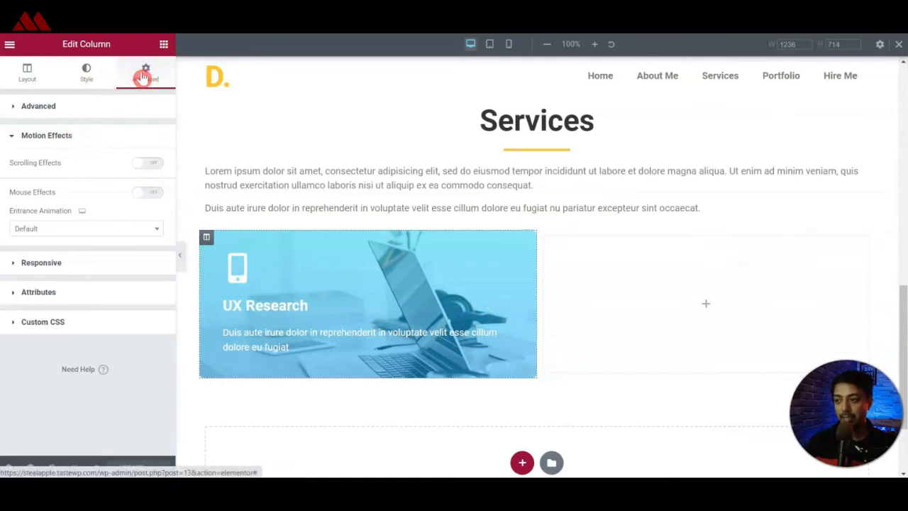
click(28, 138)
click(14, 137)
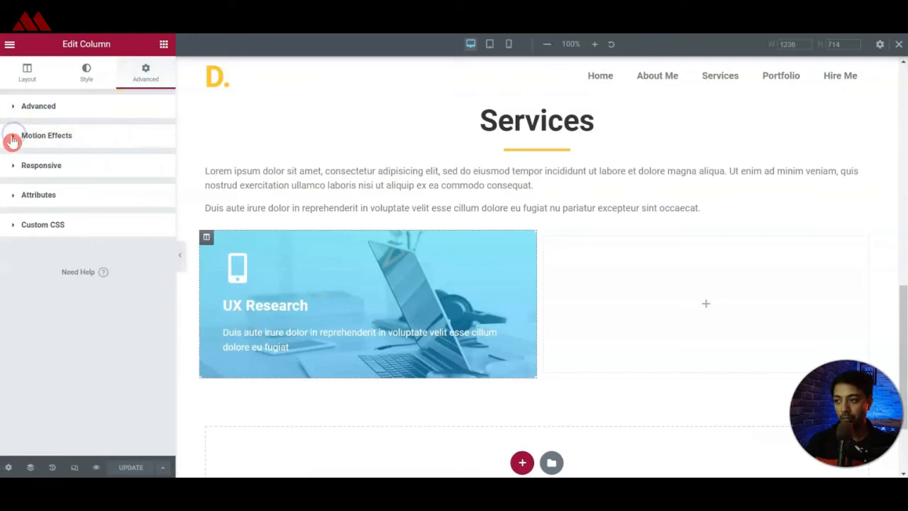
click(33, 141)
click(49, 228)
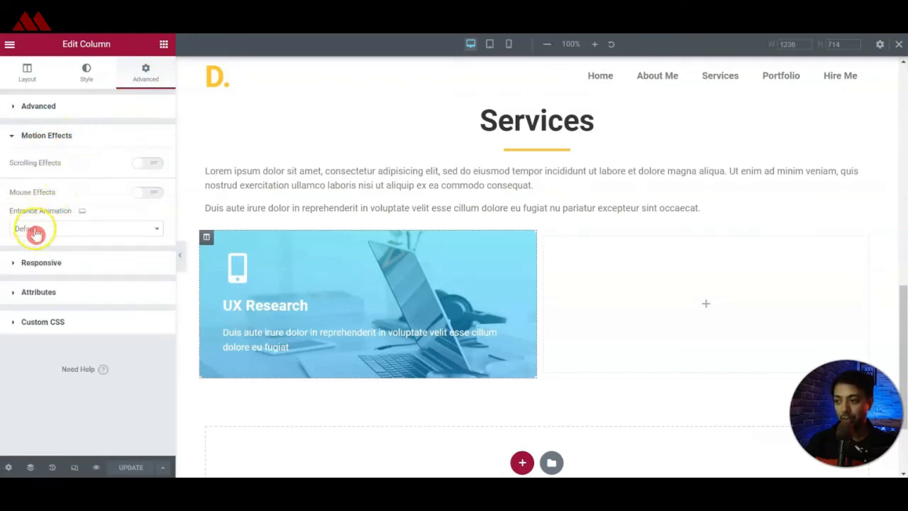
click(89, 232)
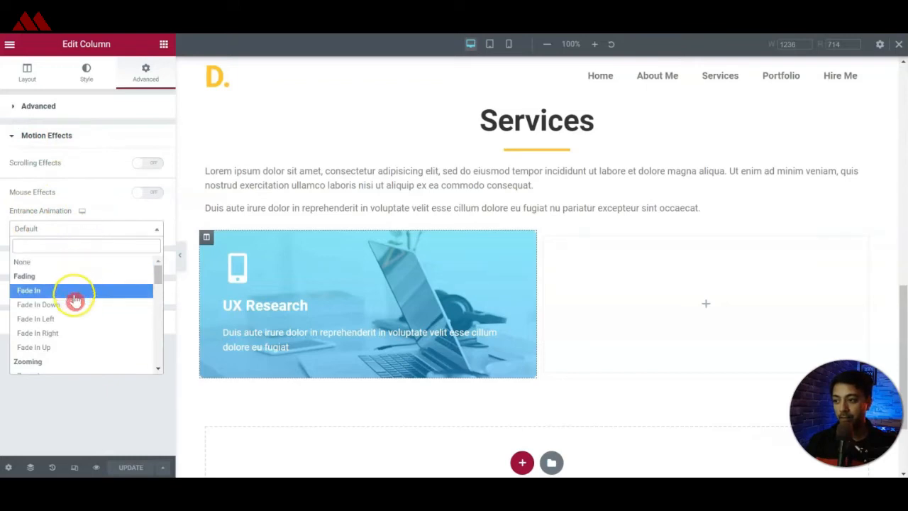
scroll(76, 306, down, 5)
scroll(76, 347, down, 2)
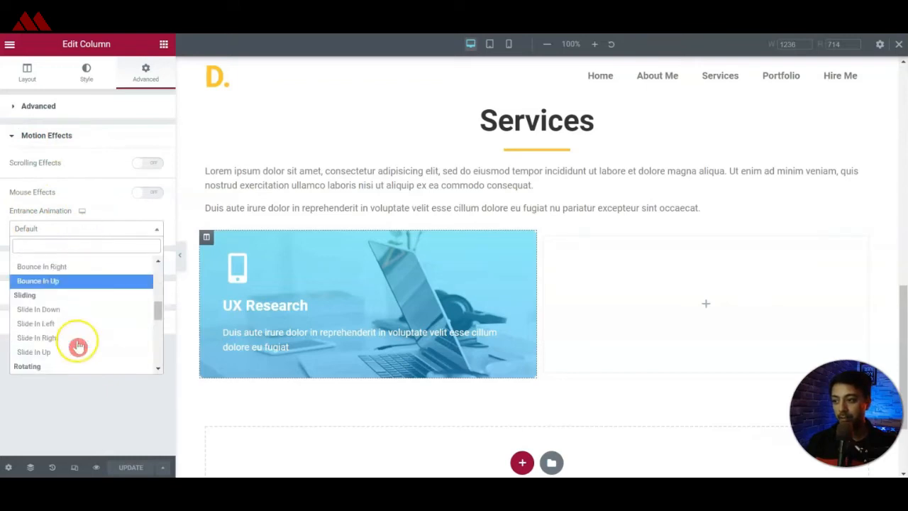
click(72, 328)
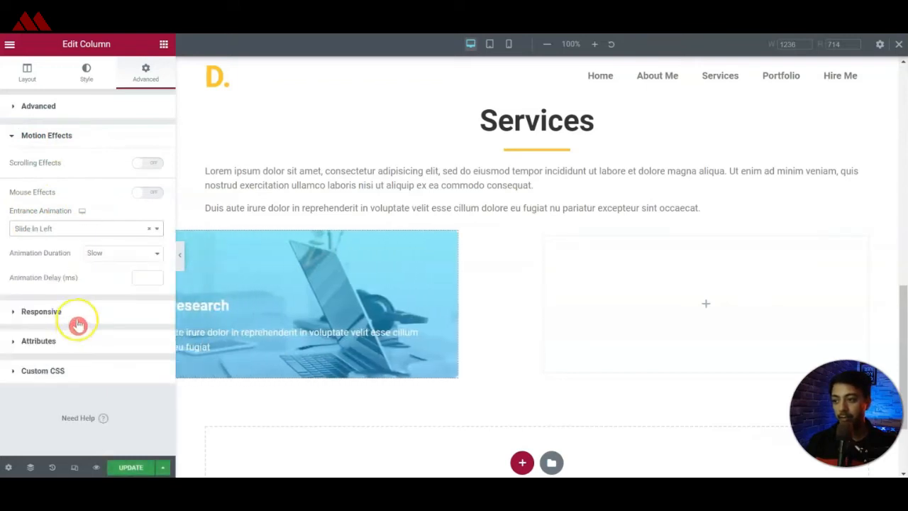
Try the Normal and Fast animation durations for the UX Research column's entrance animation.
click(119, 254)
click(99, 256)
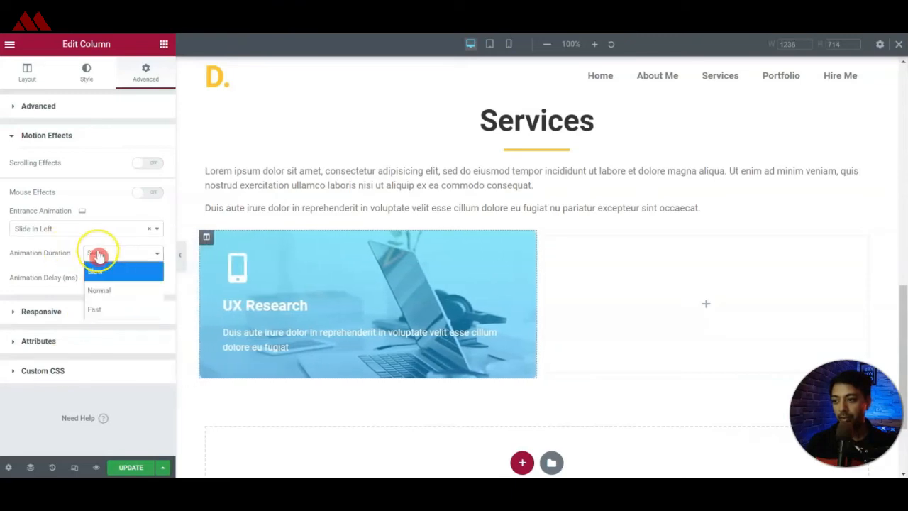
click(100, 273)
click(111, 255)
click(102, 289)
click(109, 256)
click(96, 310)
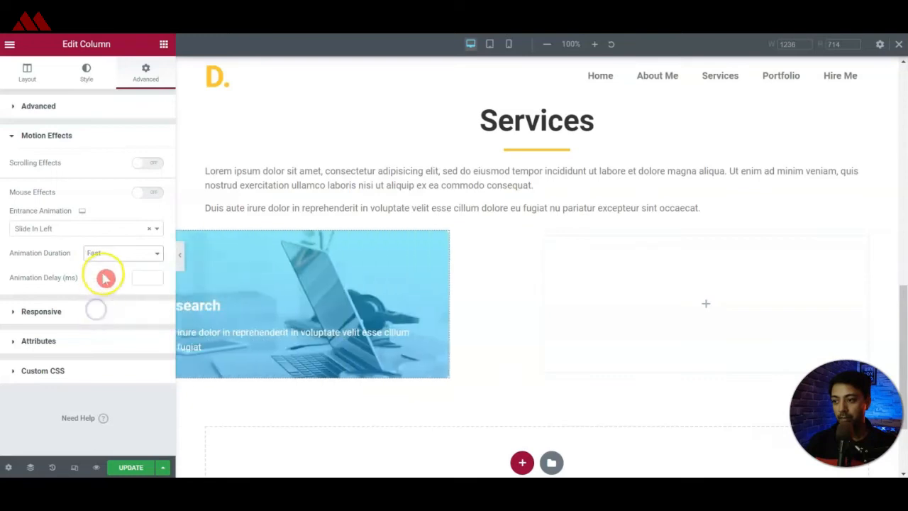
Set the column's animation duration to Slow and update the page.
click(114, 255)
click(113, 273)
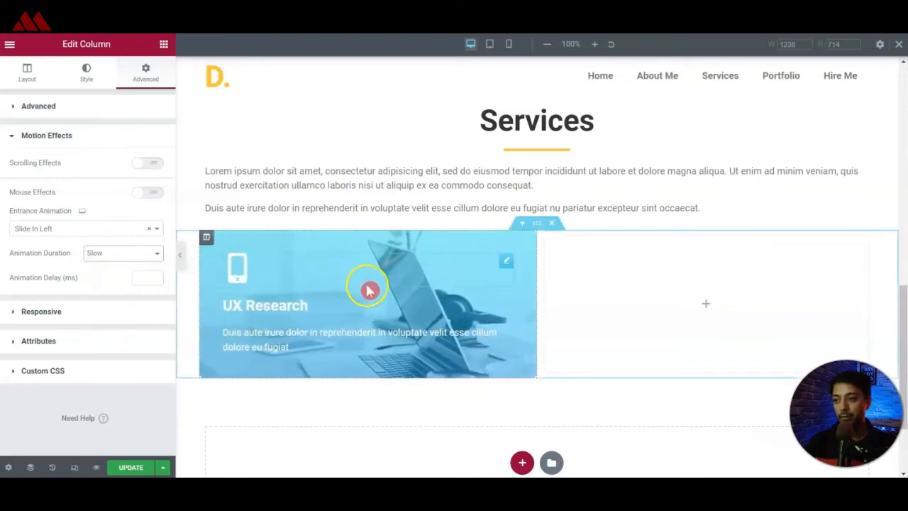
click(121, 467)
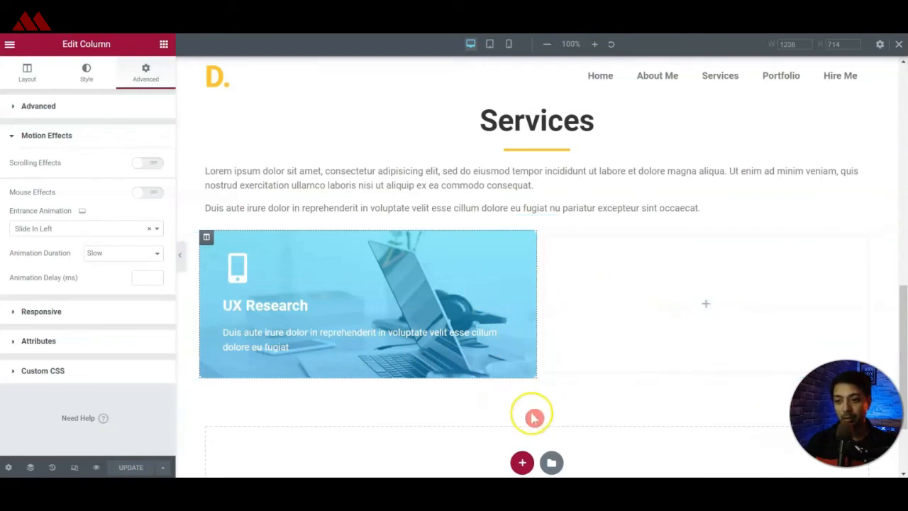
Examine the four service cards in the editor, the live page's Services section, and the reference site's Services and Latest Works sections.
click(594, 308)
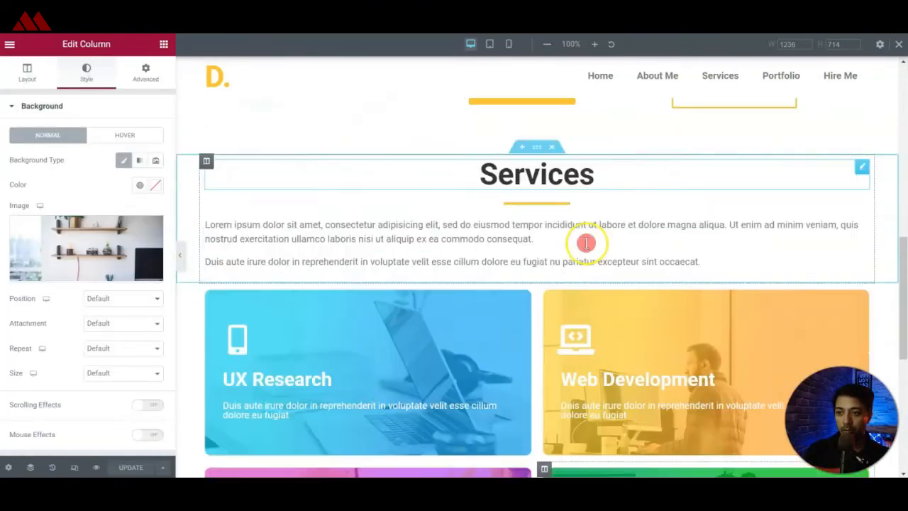
scroll(586, 241, down, 1)
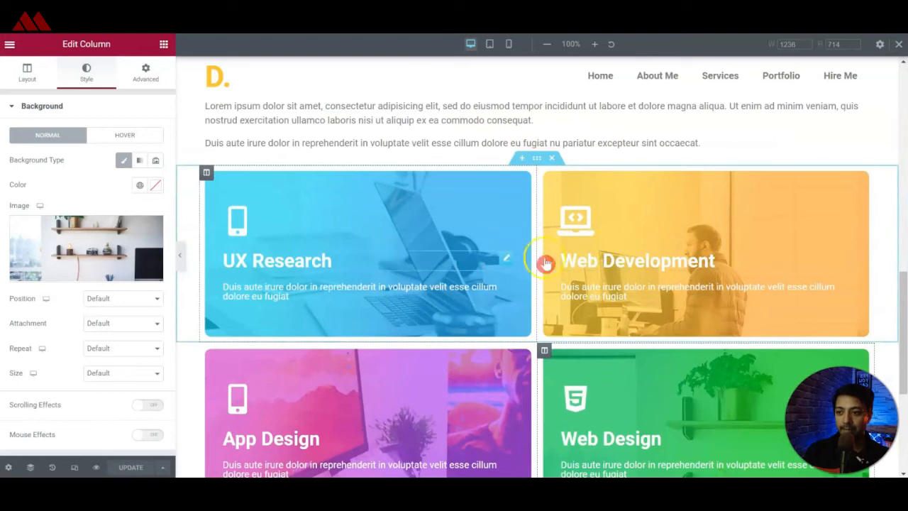
scroll(561, 263, down, 2)
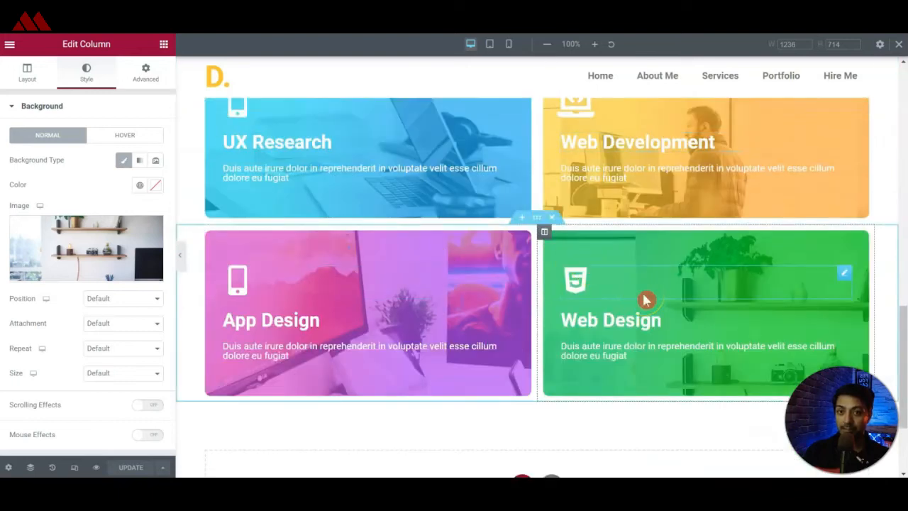
scroll(645, 299, down, 1)
scroll(501, 270, up, 3)
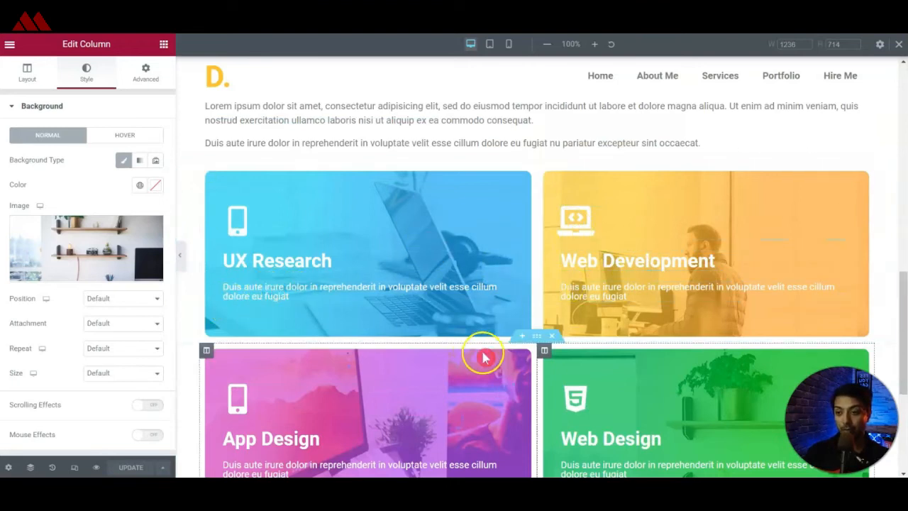
scroll(485, 357, down, 1)
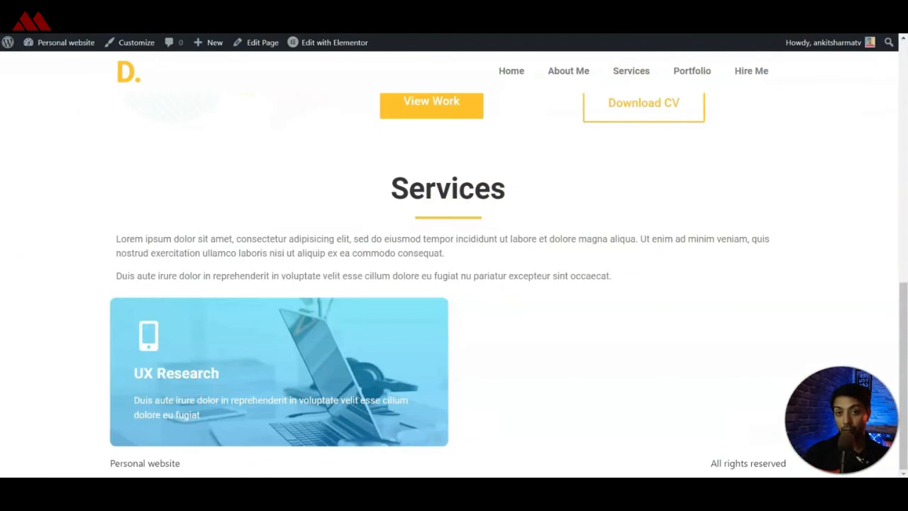
scroll(577, 115, up, 10)
drag(904, 99, 905, 385)
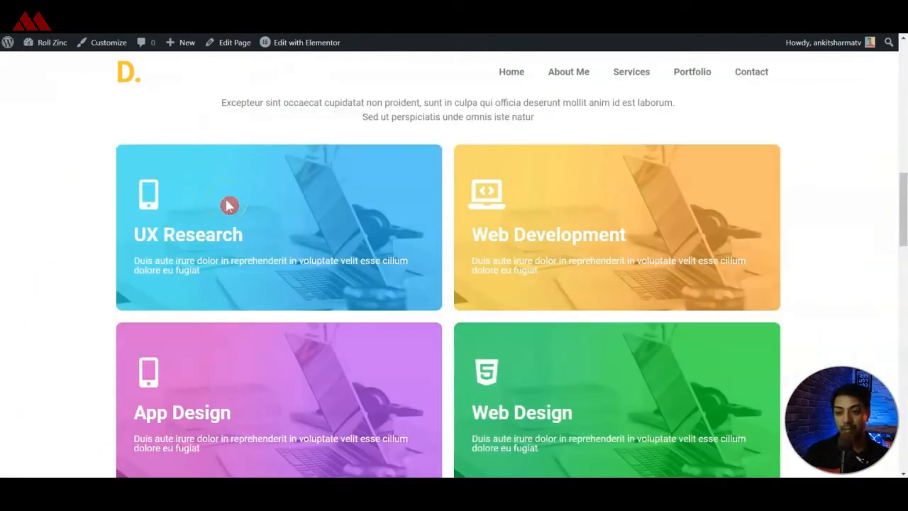
scroll(228, 205, down, 7)
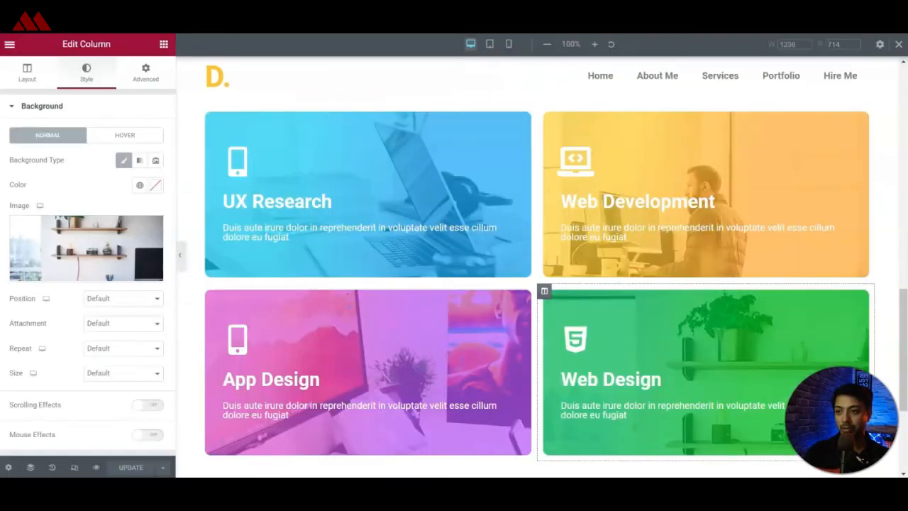
Copy the Services heading section and paste it below the App Design and Web Design cards.
scroll(573, 328, up, 5)
click(542, 222)
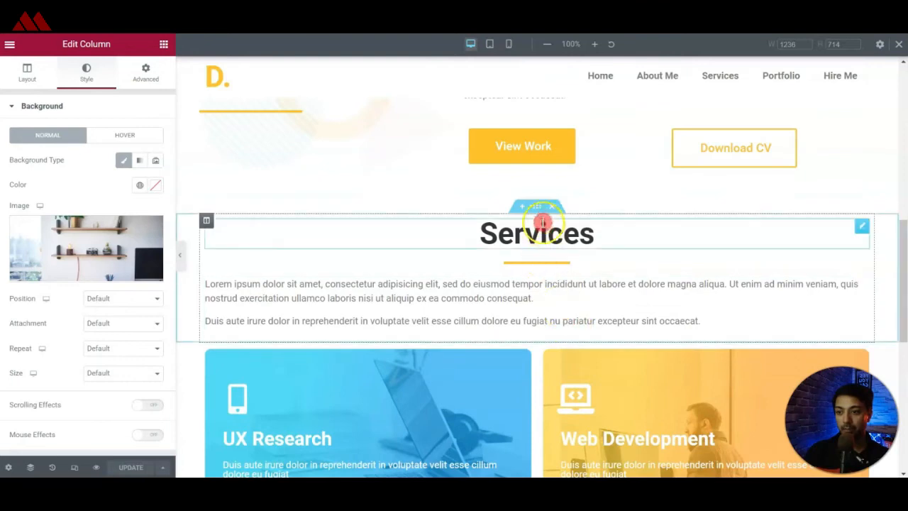
right_click(542, 222)
click(560, 261)
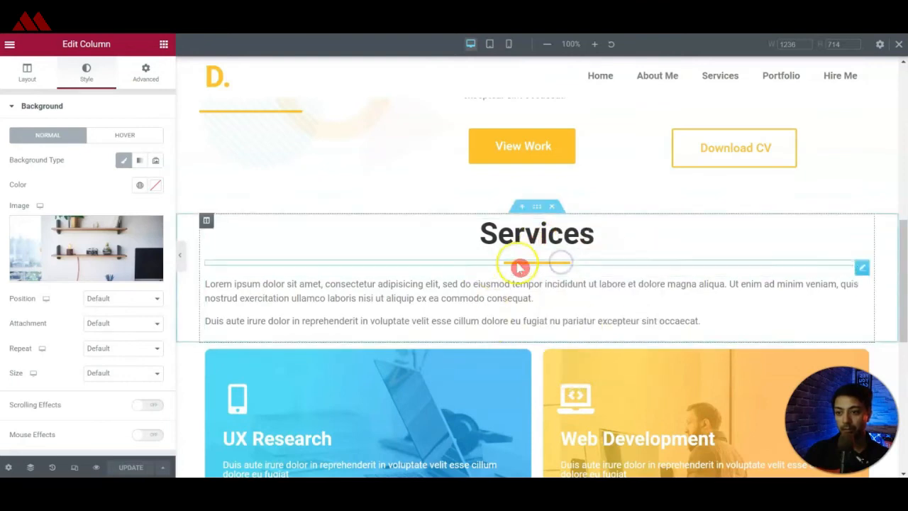
scroll(533, 257, down, 5)
right_click(405, 334)
click(412, 343)
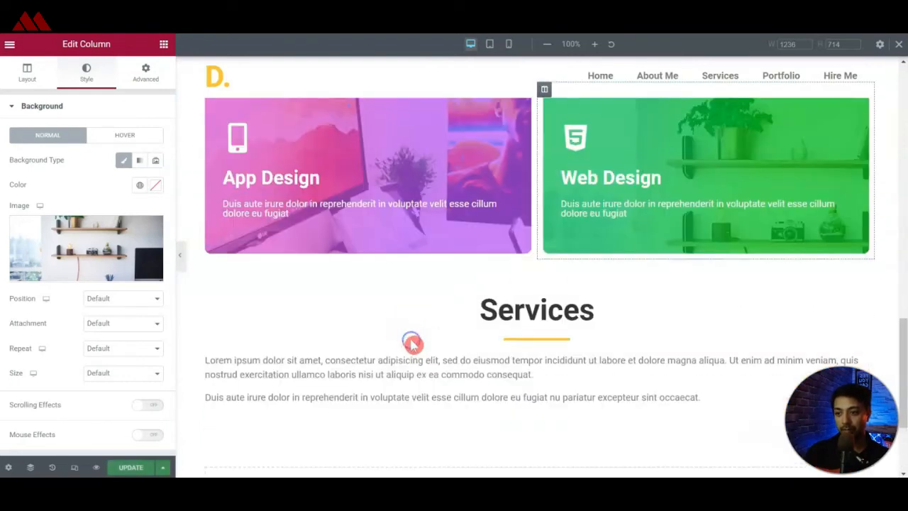
Change the pasted section's heading text to "Latest Work".
click(553, 305)
double_click(555, 303)
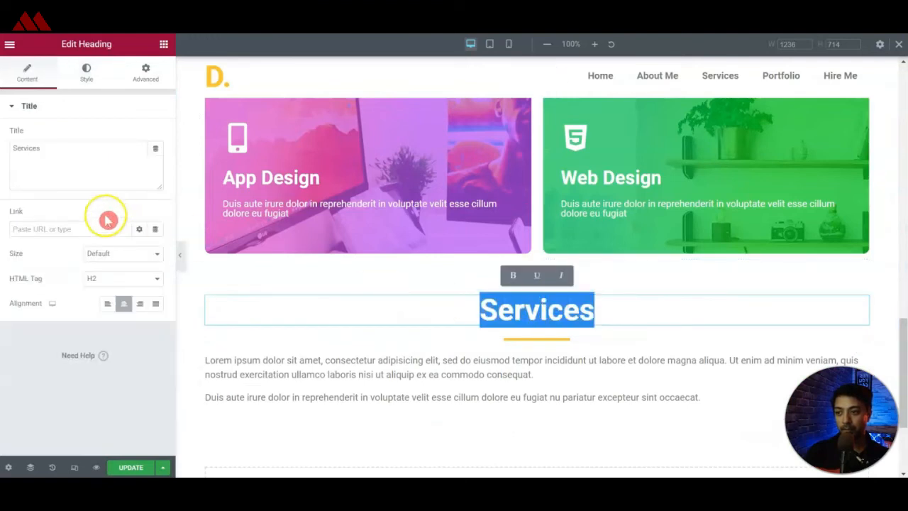
click(86, 166)
key(ctrl+a)
text(My Work)
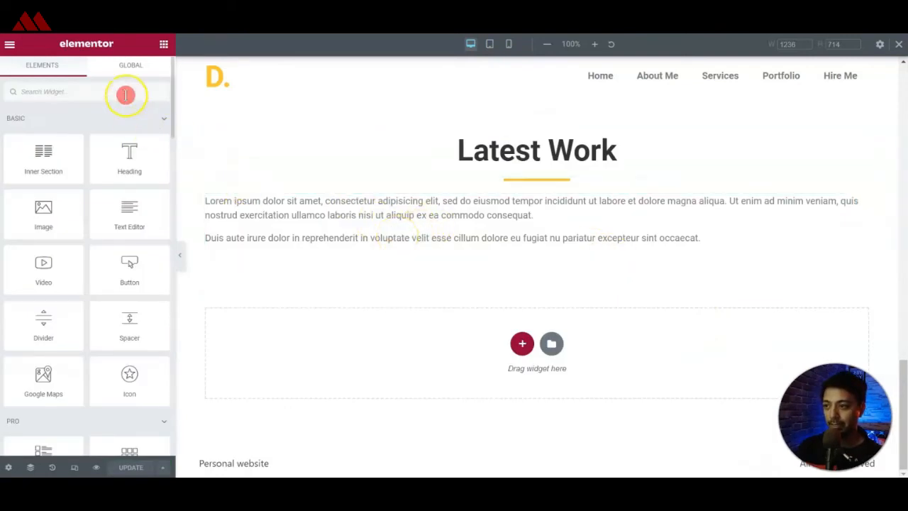
Add the Elementor Gallery widget below the Latest Work text and fill it with the six product mockup images from the media library.
text(gal)
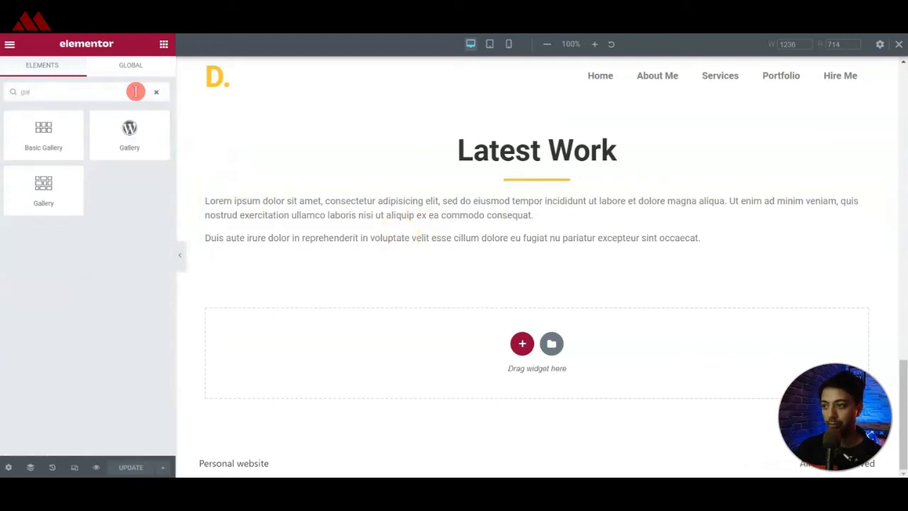
drag(37, 195, 340, 251)
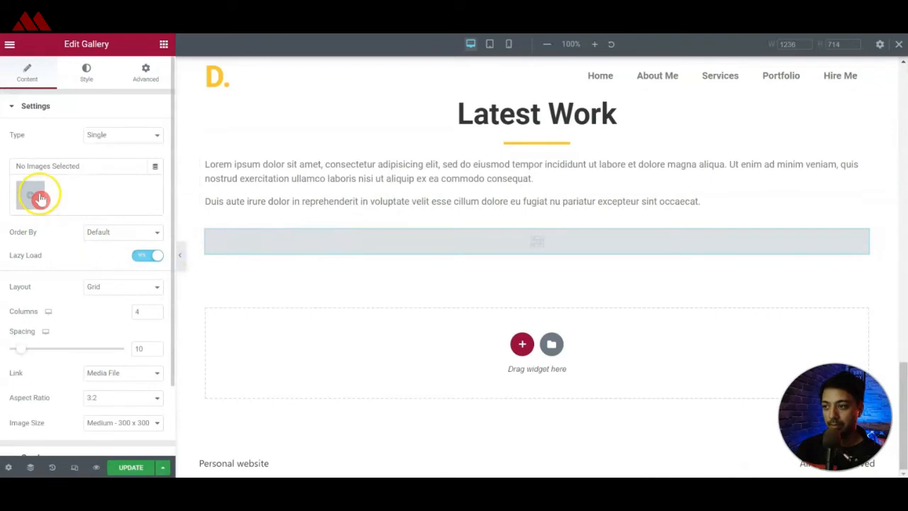
click(40, 199)
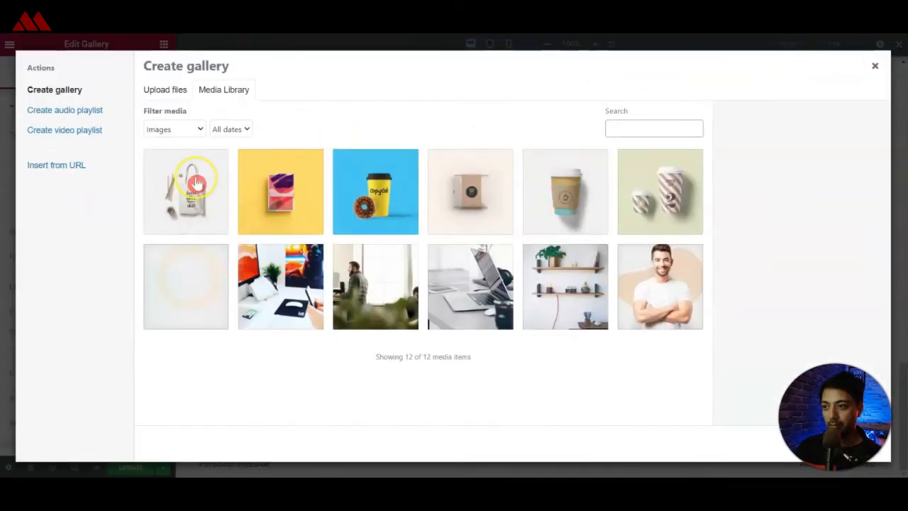
click(182, 187)
click(276, 188)
click(374, 188)
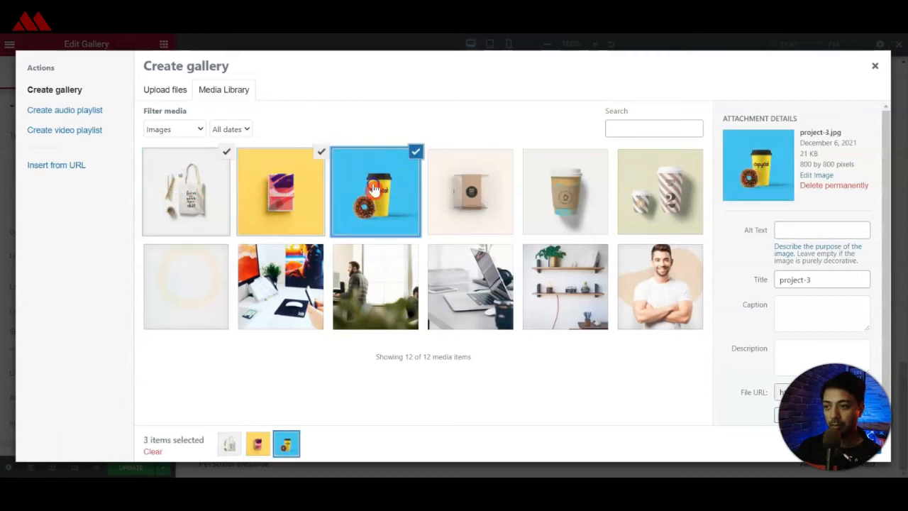
click(450, 186)
click(534, 186)
click(660, 190)
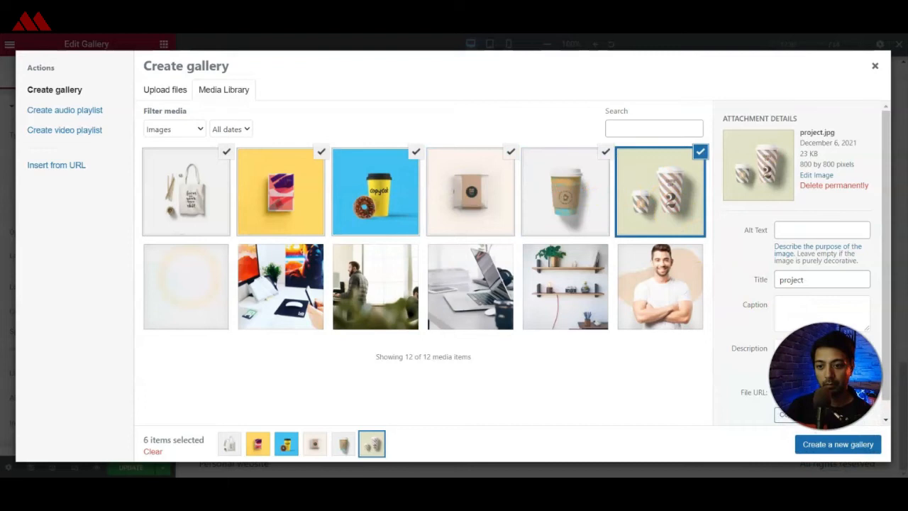
click(817, 447)
click(832, 454)
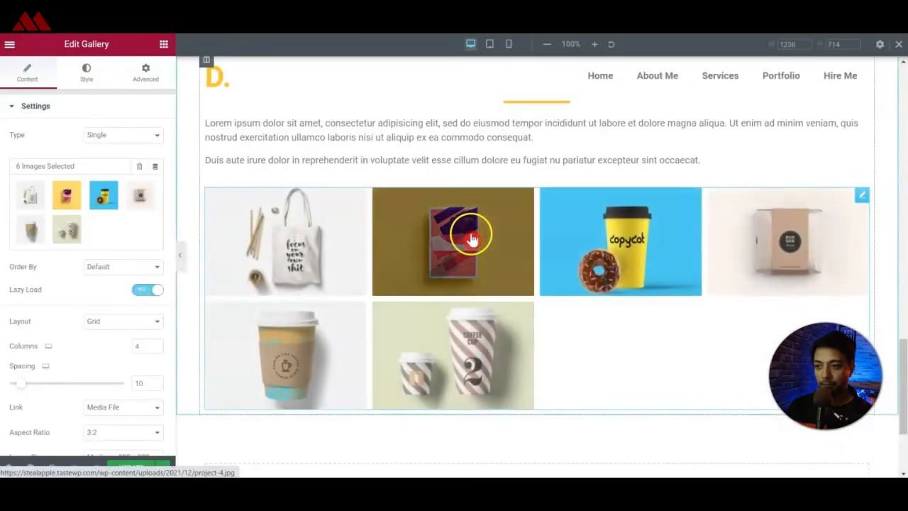
Browse the gallery images in the lightbox, close it and update the page.
click(318, 233)
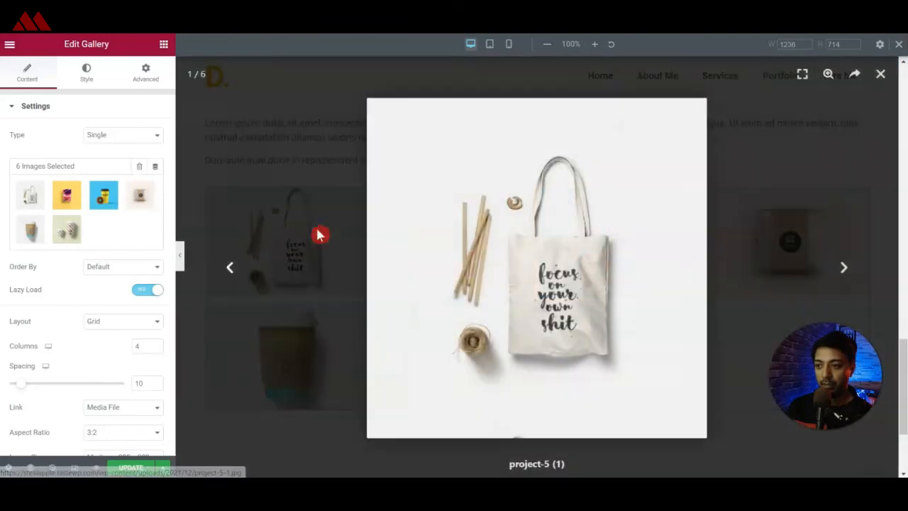
click(849, 276)
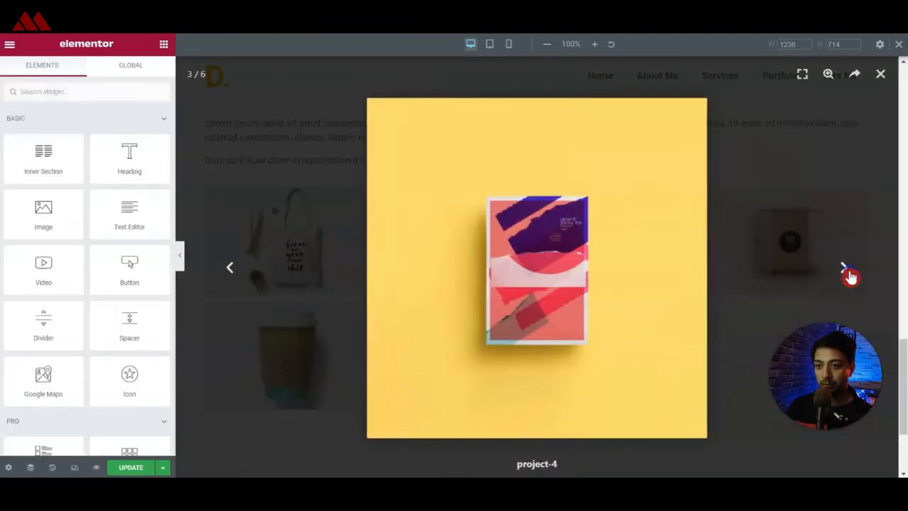
click(849, 275)
click(850, 276)
click(849, 275)
click(849, 275)
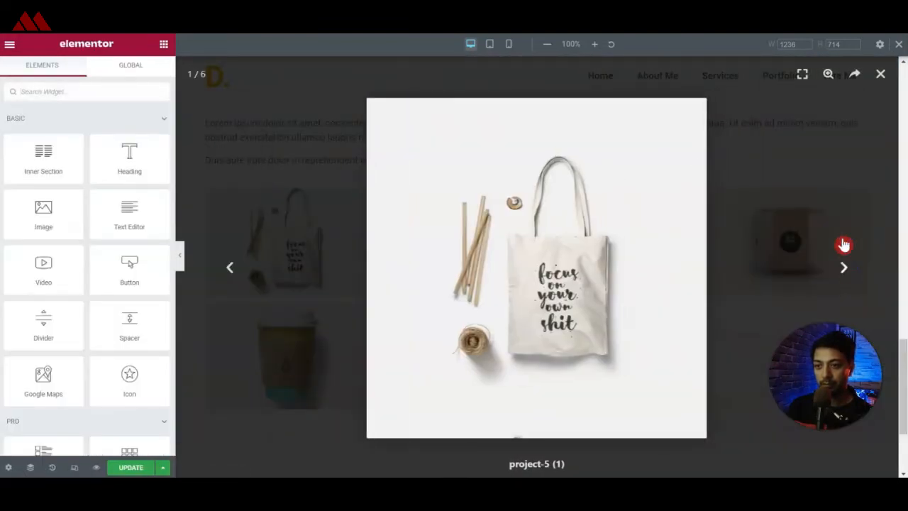
click(879, 76)
key(ctrl+s)
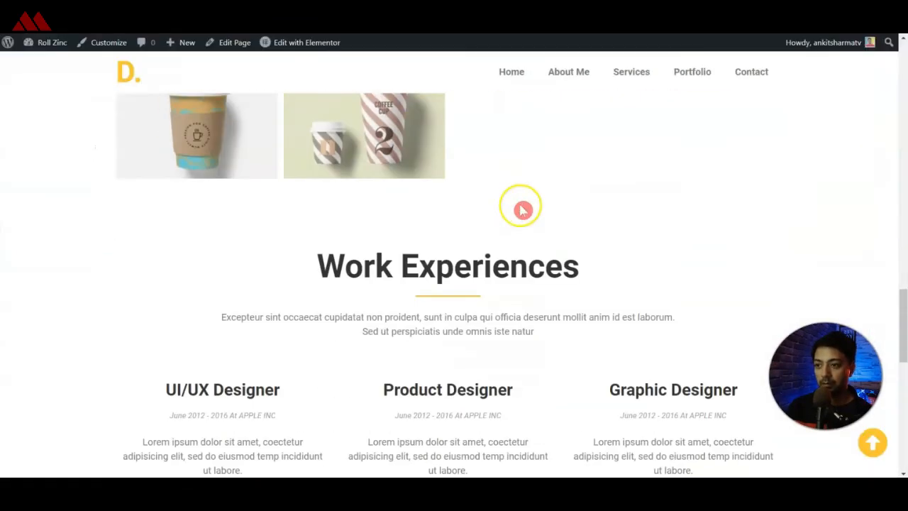
Check the reference site's Work Experiences section, and paste a copy of the Latest Work section at the end of the page.
scroll(403, 276, up, 6)
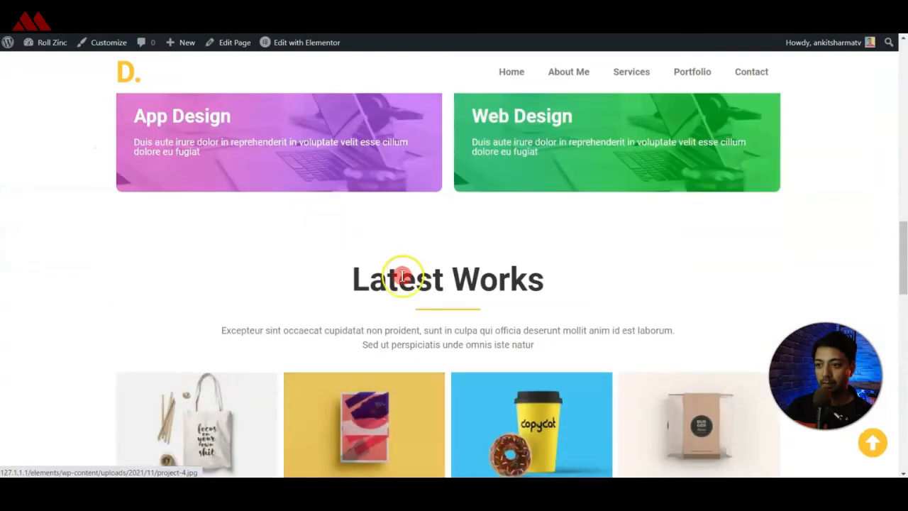
scroll(403, 276, down, 5)
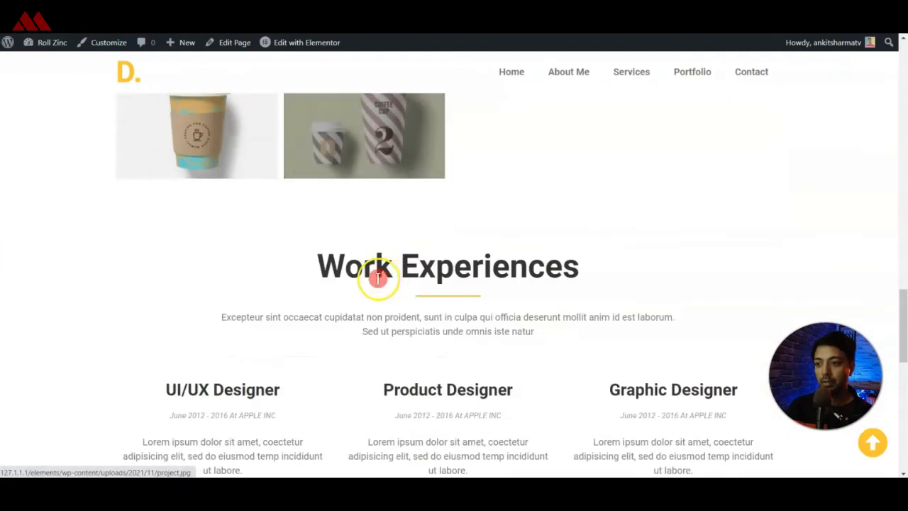
scroll(378, 278, down, 1)
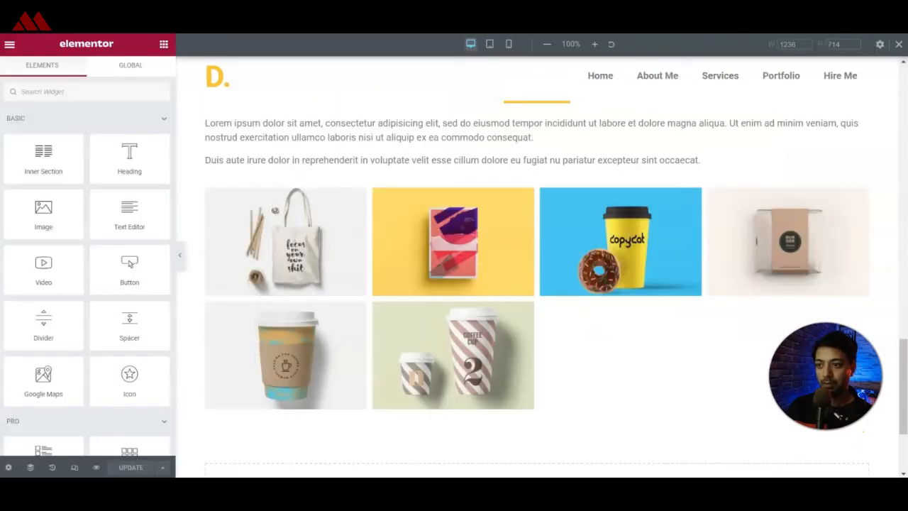
scroll(516, 365, up, 4)
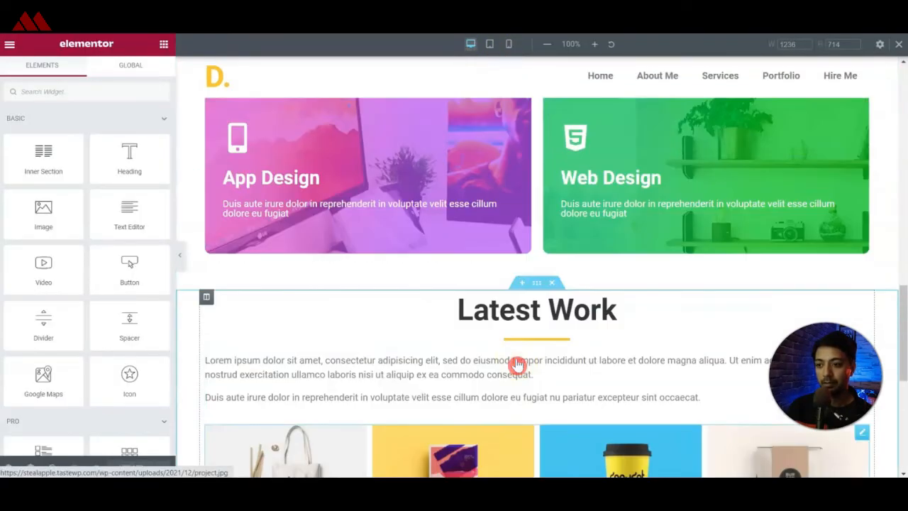
right_click(532, 288)
click(545, 342)
scroll(482, 304, down, 6)
right_click(474, 349)
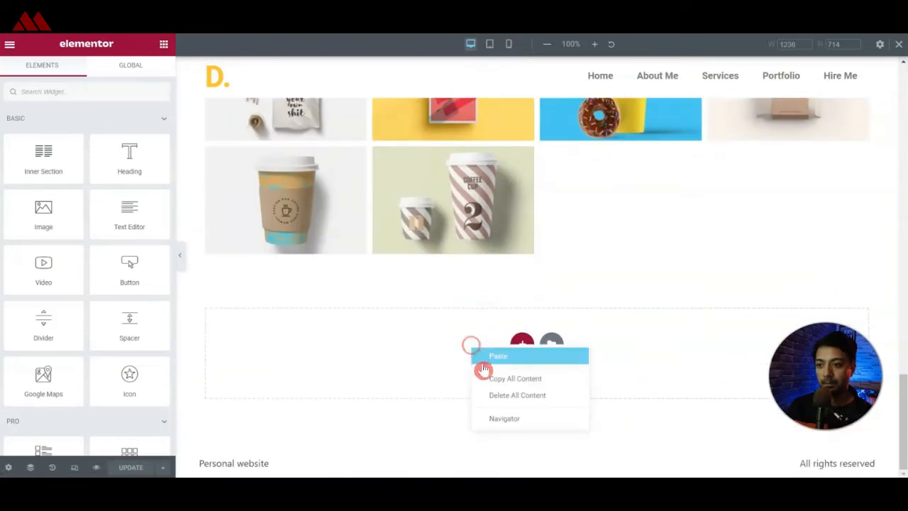
click(483, 358)
Delete the gallery from the pasted copy of the Latest Work section.
click(480, 301)
scroll(525, 304, down, 3)
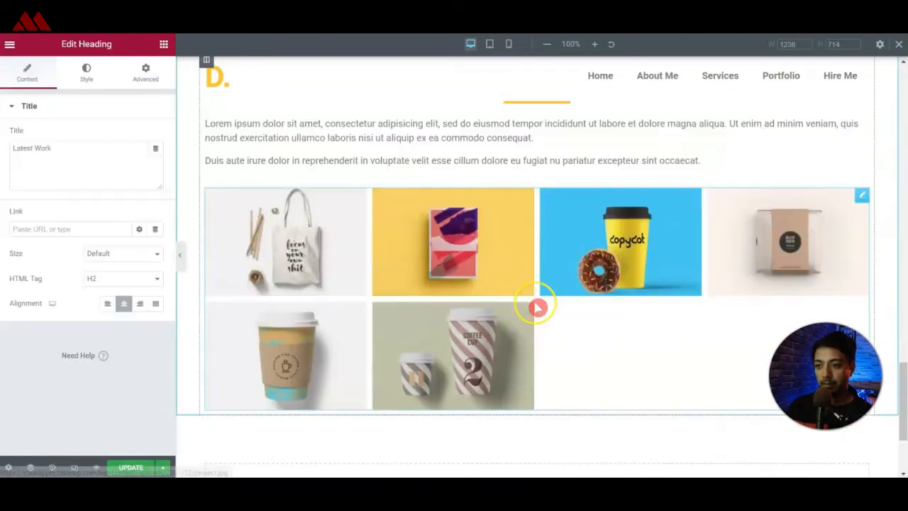
click(542, 306)
key(Delete)
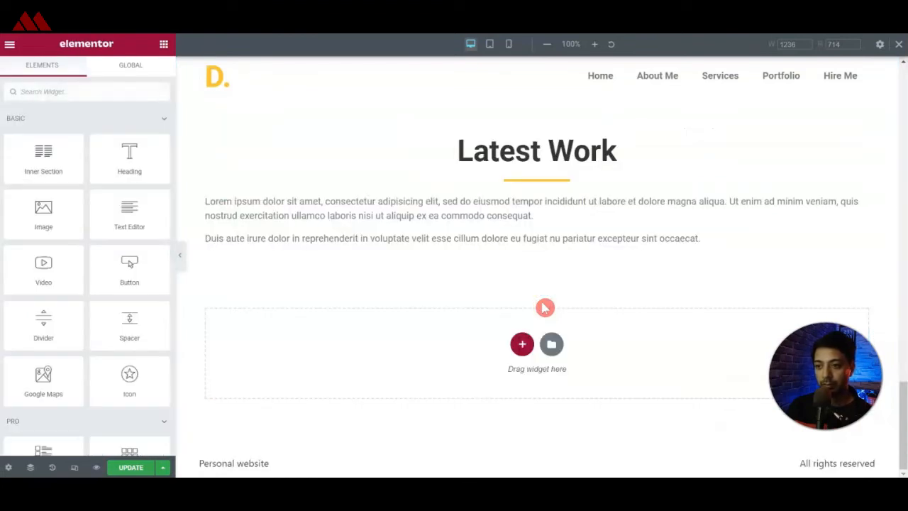
Change the copied section's heading to "Work Experiences", taking the text from the reference page.
scroll(545, 307, up, 5)
click(482, 334)
triple_click(468, 324)
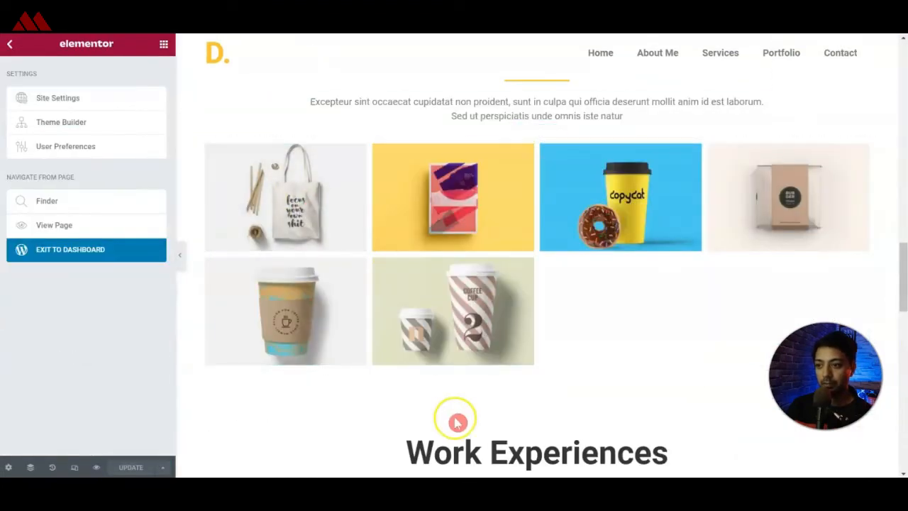
click(463, 437)
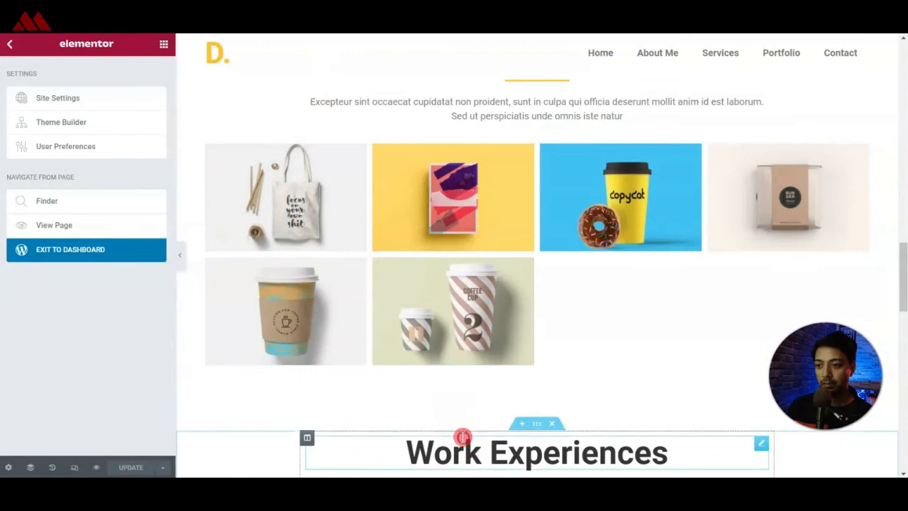
triple_click(463, 438)
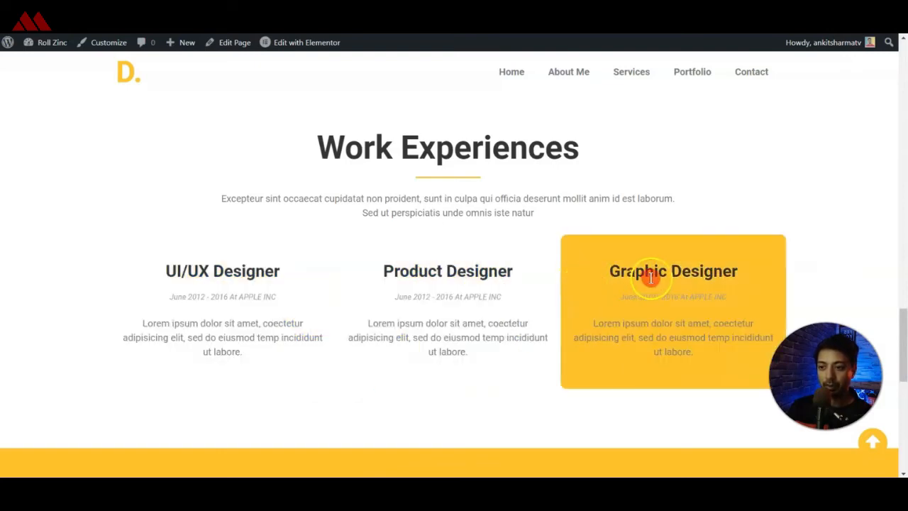
Add an Inner Section below the Work Experiences text and give it a third column.
drag(155, 278, 243, 264)
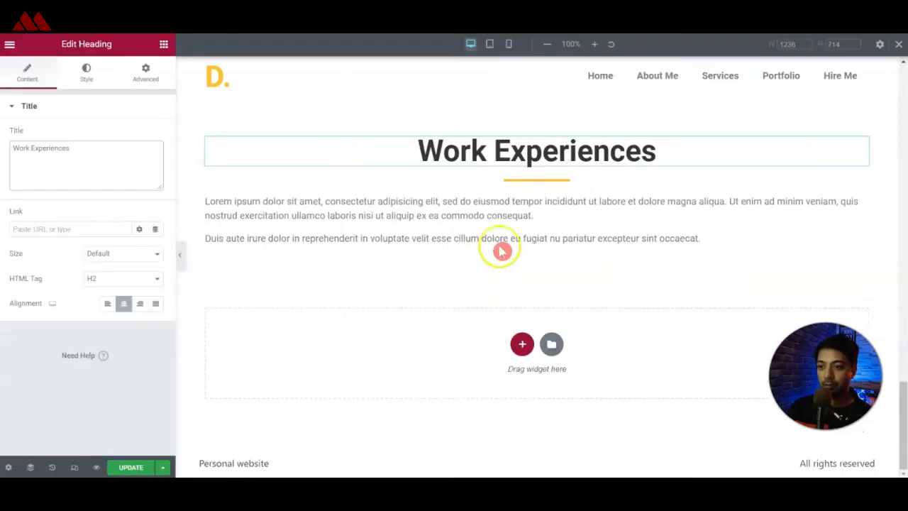
click(499, 214)
click(163, 44)
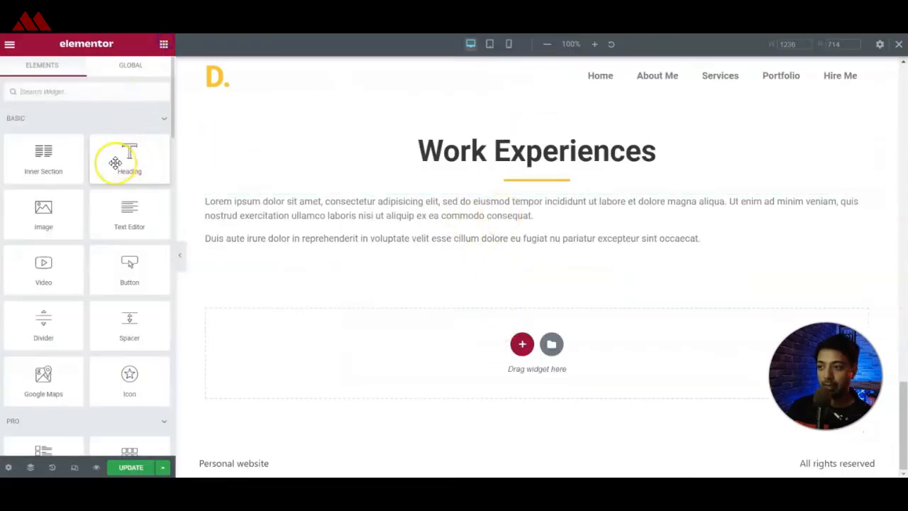
drag(49, 154, 397, 241)
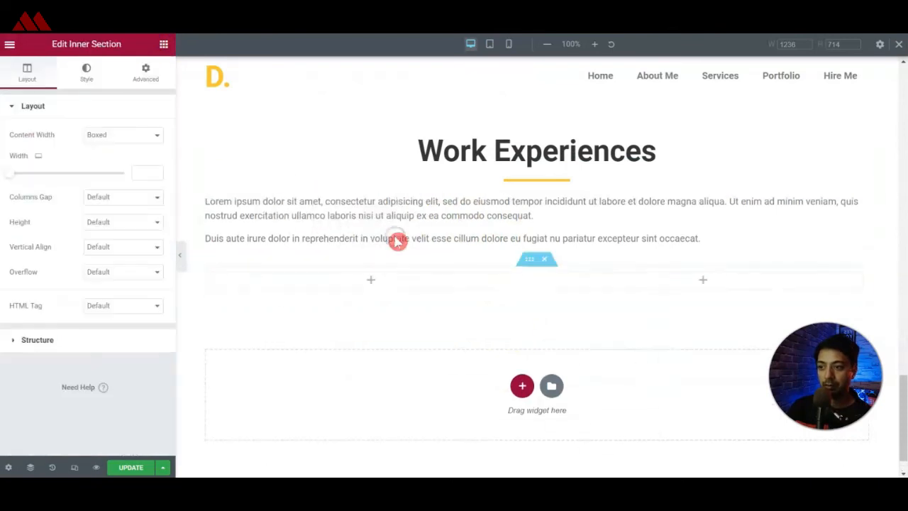
click(561, 331)
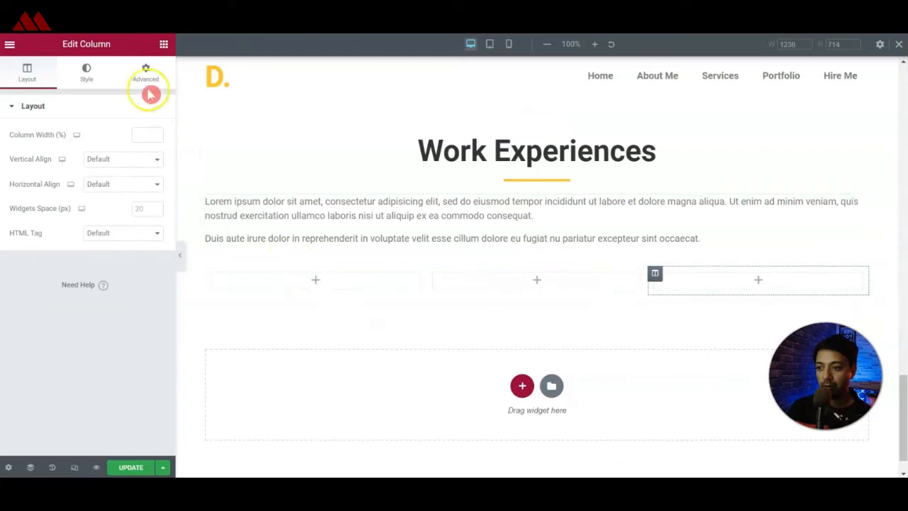
Add a heading to the first experience column with HTML tag H4 and the title "UI/UX Designer".
click(163, 44)
drag(132, 146, 291, 280)
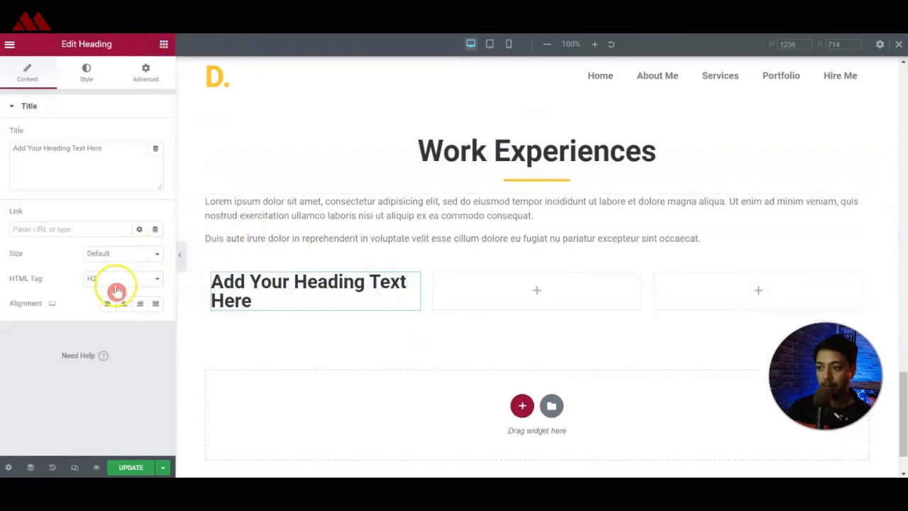
click(118, 279)
click(104, 354)
click(122, 163)
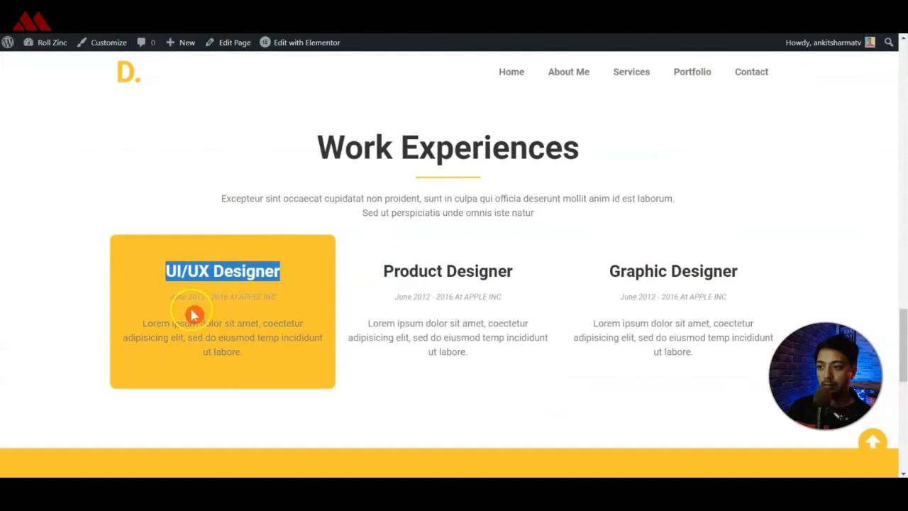
Duplicate the UI/UX Designer heading and give the copy HTML tag p and the reference page's title "June 2012 - 2016 At APPLE INC".
drag(165, 300, 260, 296)
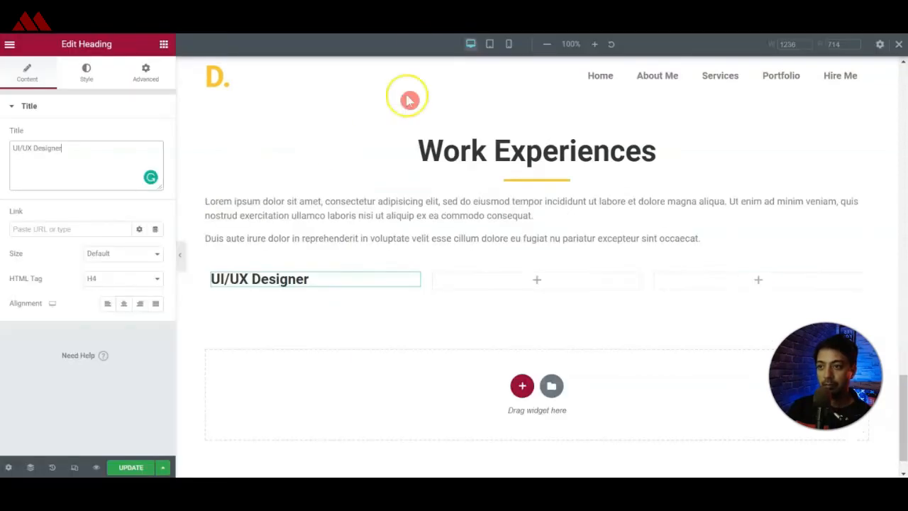
right_click(415, 281)
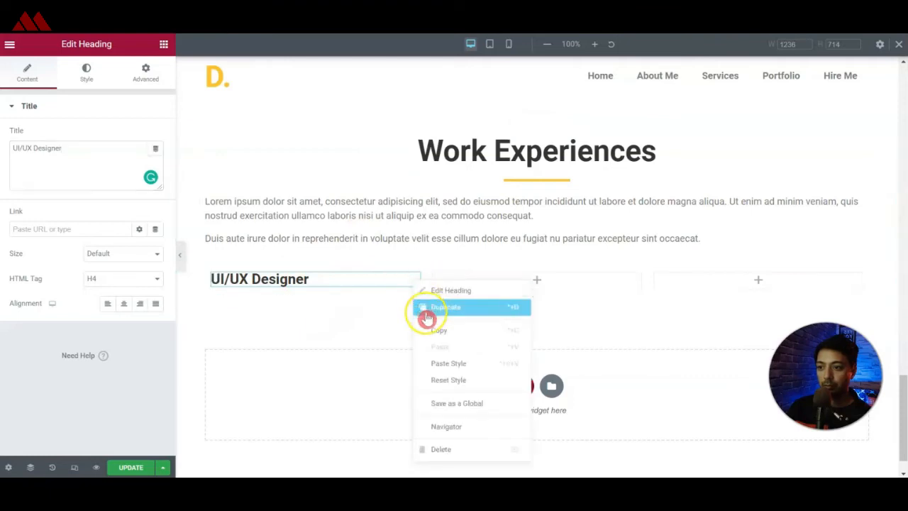
click(422, 307)
click(122, 279)
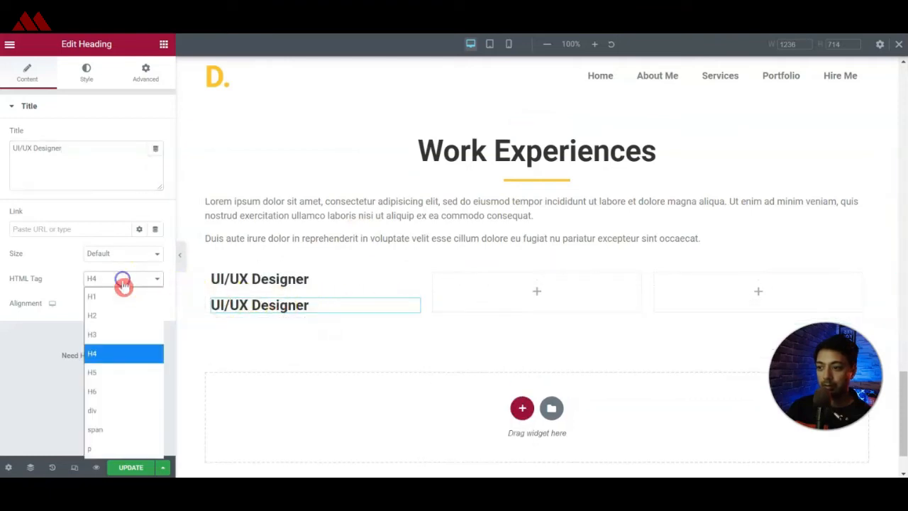
click(95, 444)
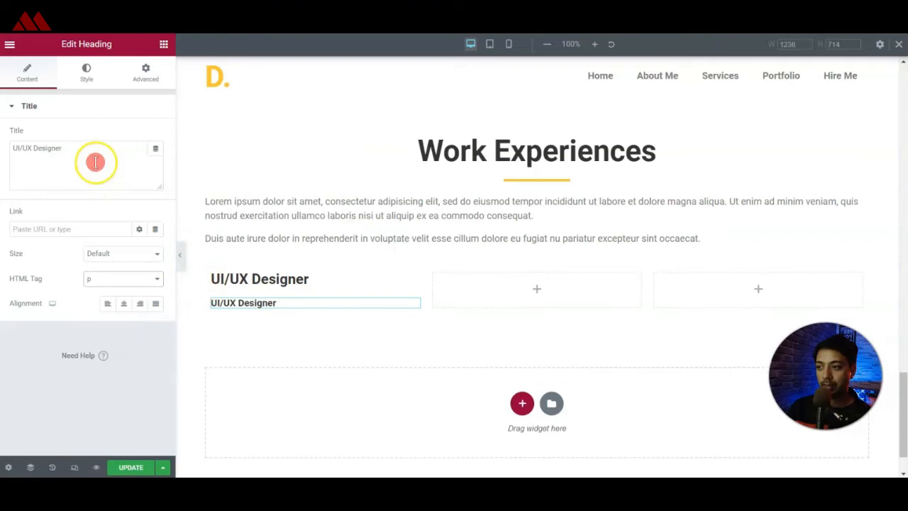
key(ctrl+v)
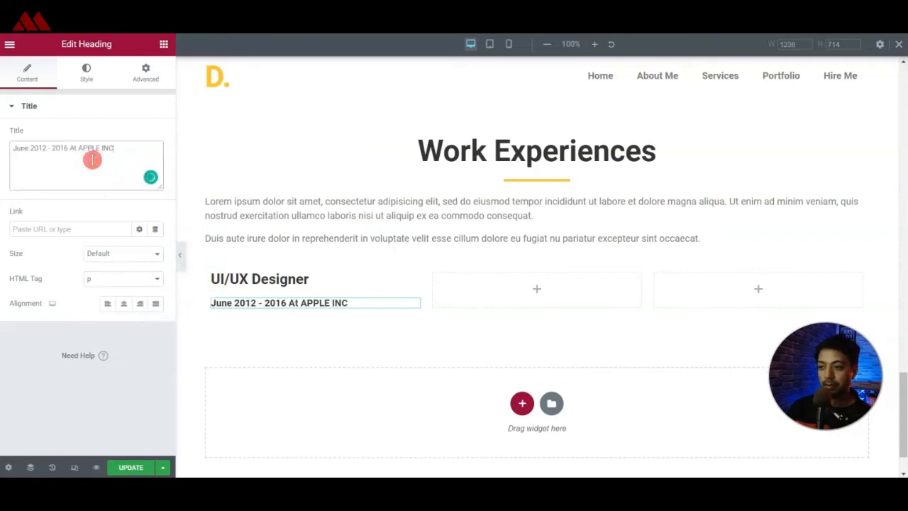
Style the date line with the global Text color, Normal weight, 12 px size and Italic style.
click(84, 72)
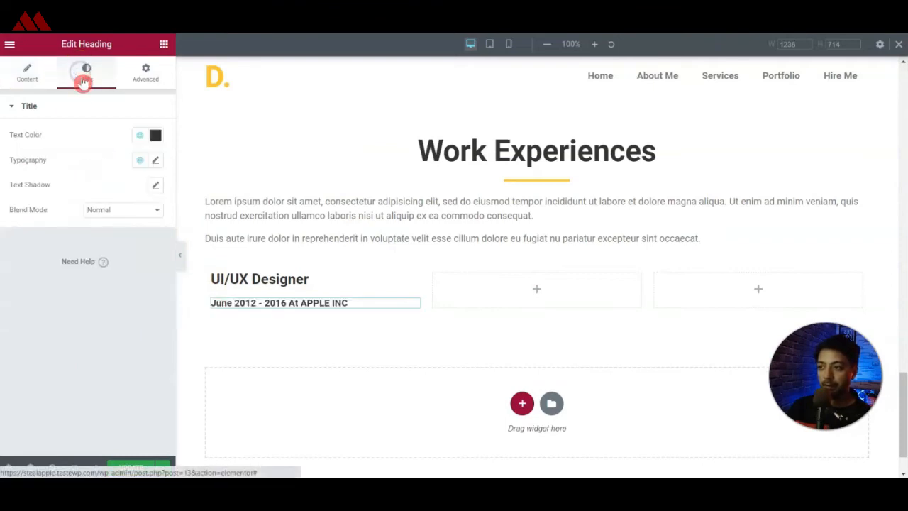
click(139, 137)
click(58, 233)
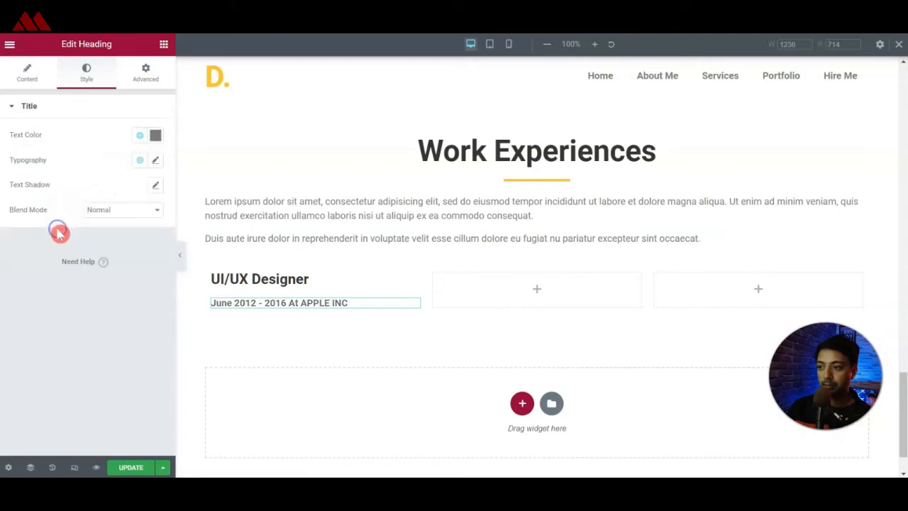
click(158, 163)
click(111, 279)
click(105, 244)
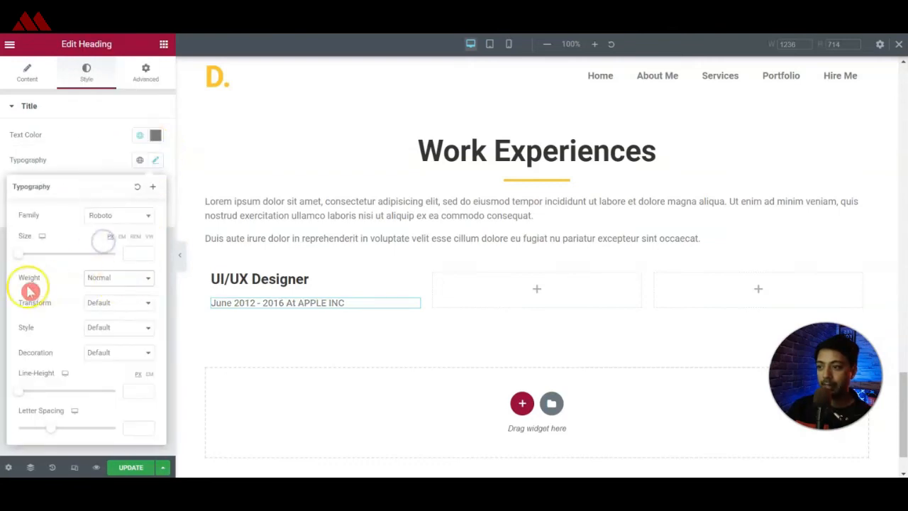
click(132, 253)
text(12)
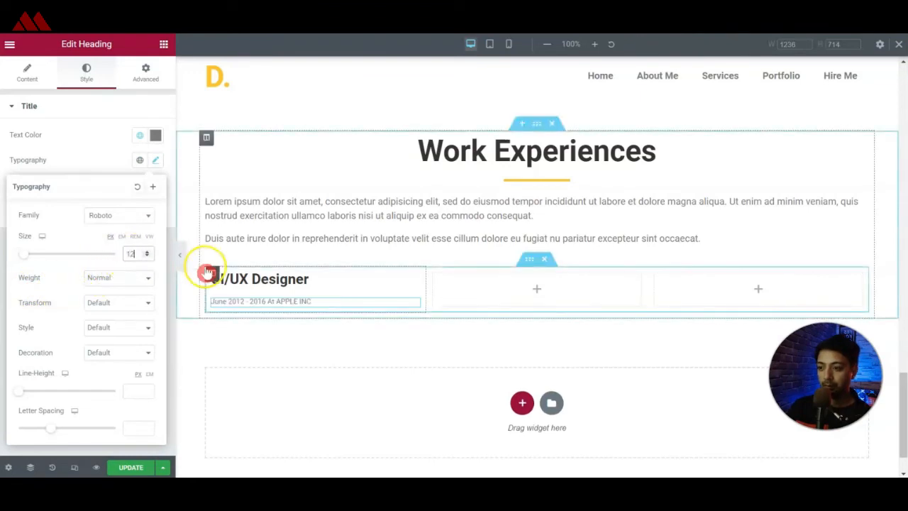
click(121, 327)
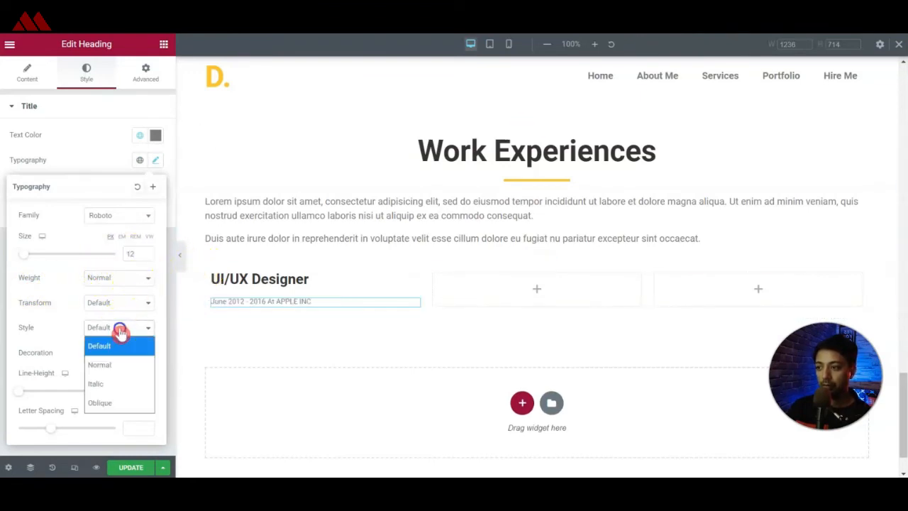
click(110, 383)
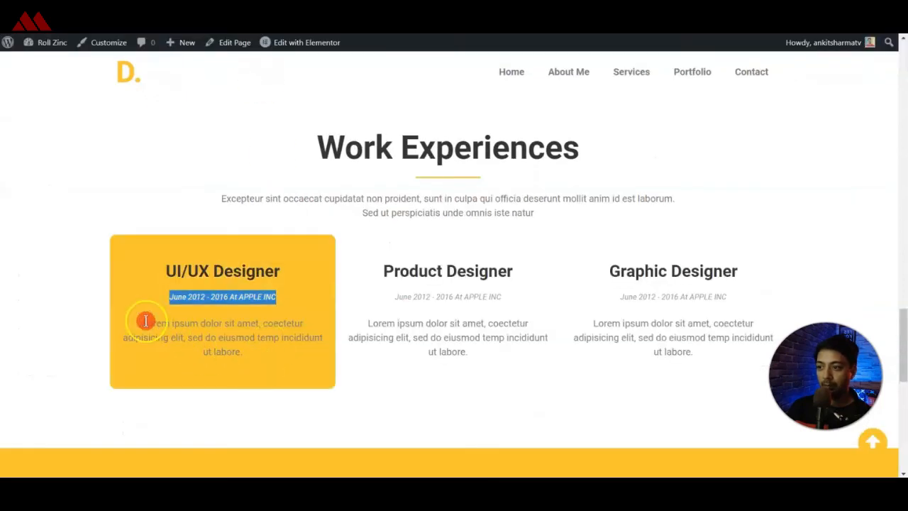
Copy the UI/UX description text from the reference page and place a duplicate of the UI/UX Designer heading below the date line.
drag(144, 322, 257, 348)
key(ctrl+c)
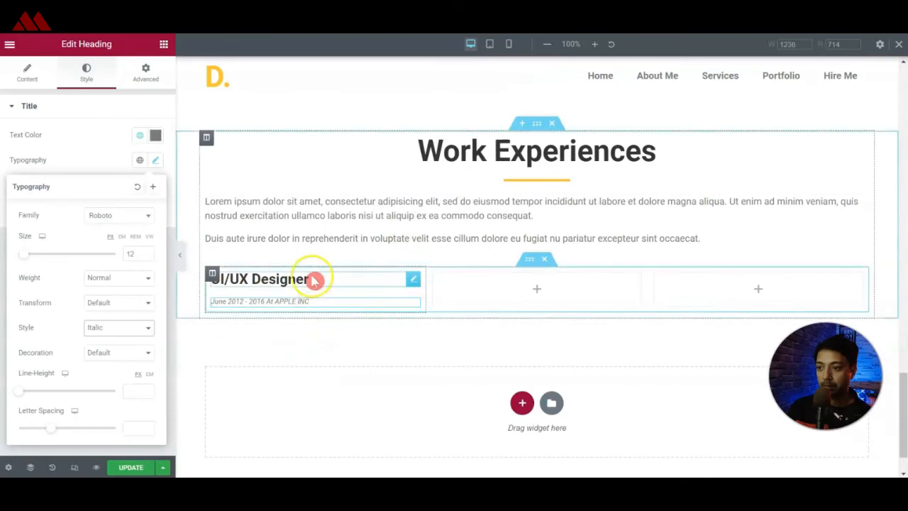
right_click(416, 279)
click(429, 304)
click(414, 310)
drag(415, 306, 276, 308)
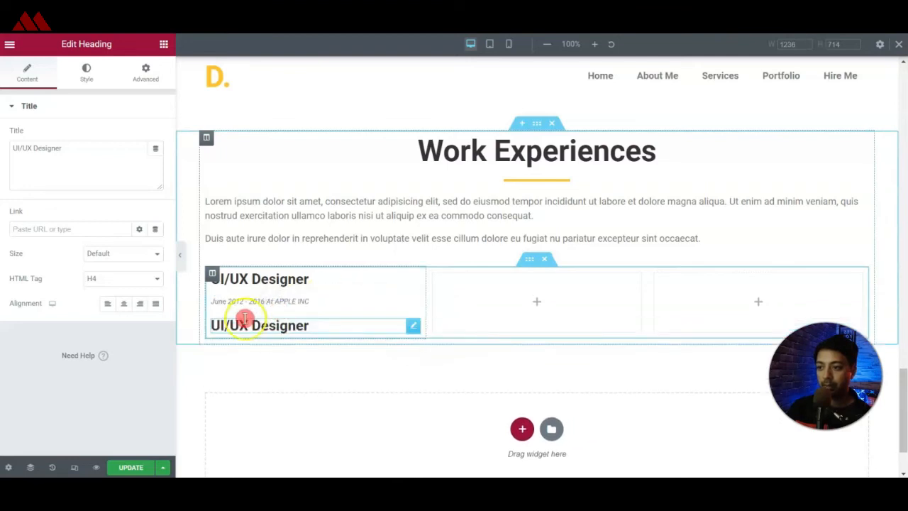
Replace the lower heading's title with the copied "Lorem ipsum dolor sit amet..." description and set its HTML tag to p.
click(340, 324)
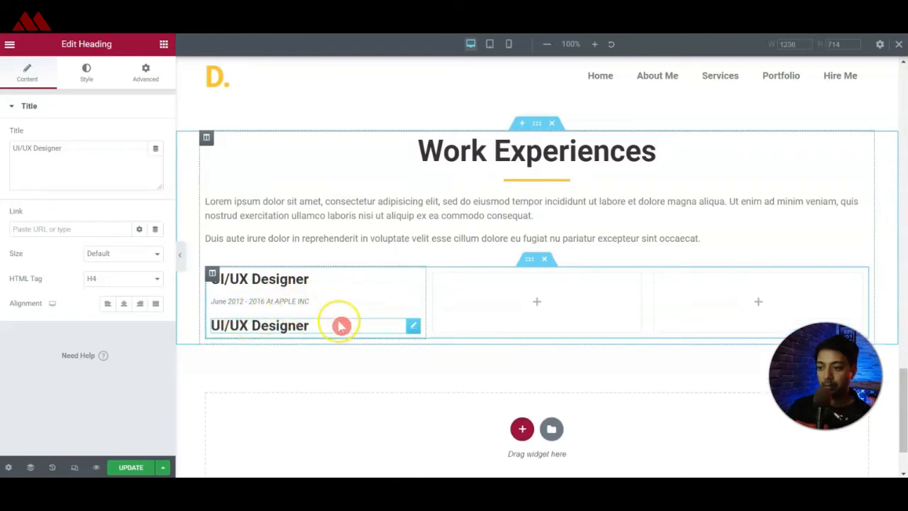
key(ctrl+a)
key(ctrl+v)
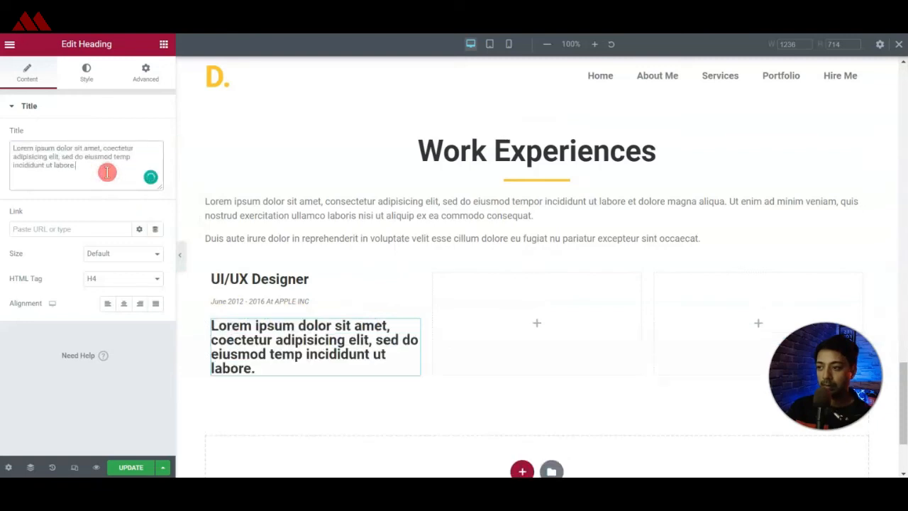
click(134, 276)
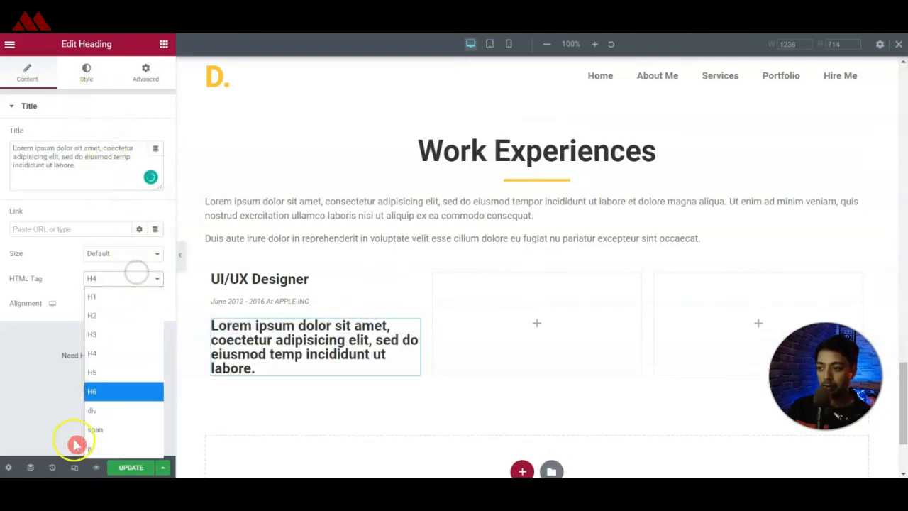
click(95, 443)
Style the description with the global Secondary color, Normal weight and a line height of 28 px.
click(83, 76)
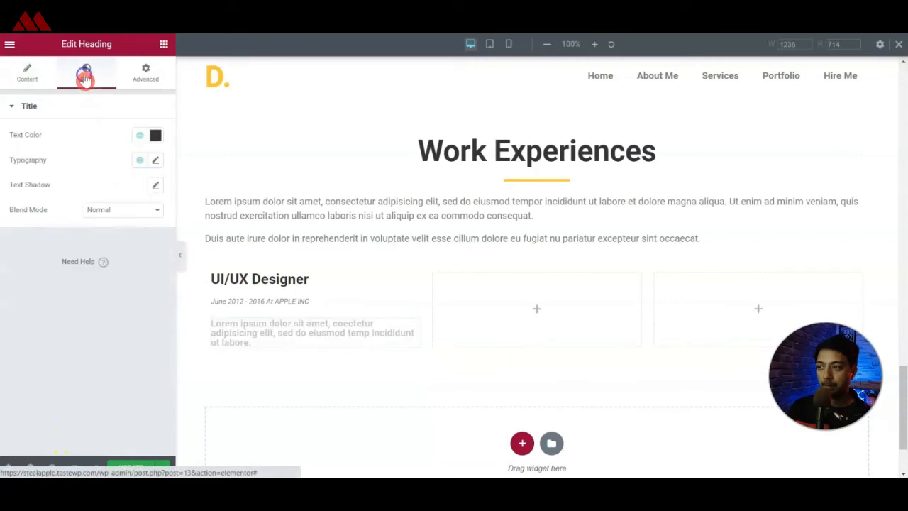
click(141, 136)
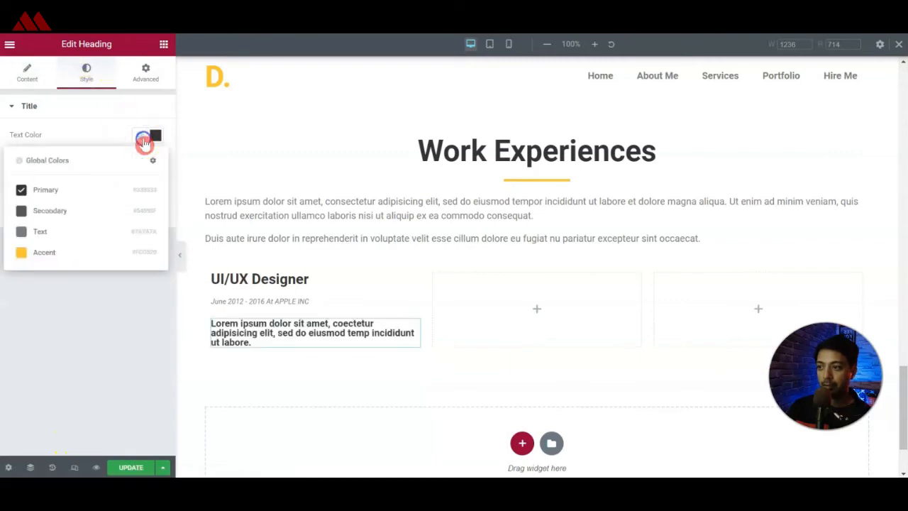
click(71, 215)
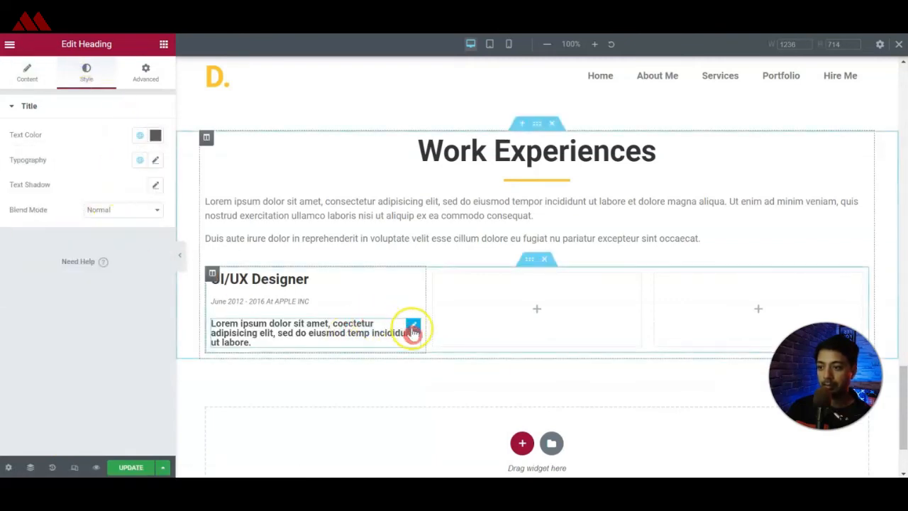
click(155, 161)
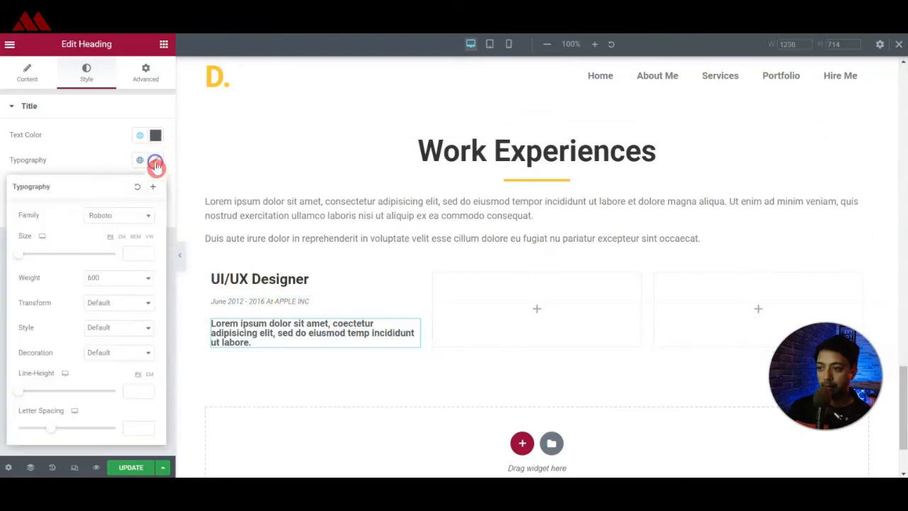
click(107, 278)
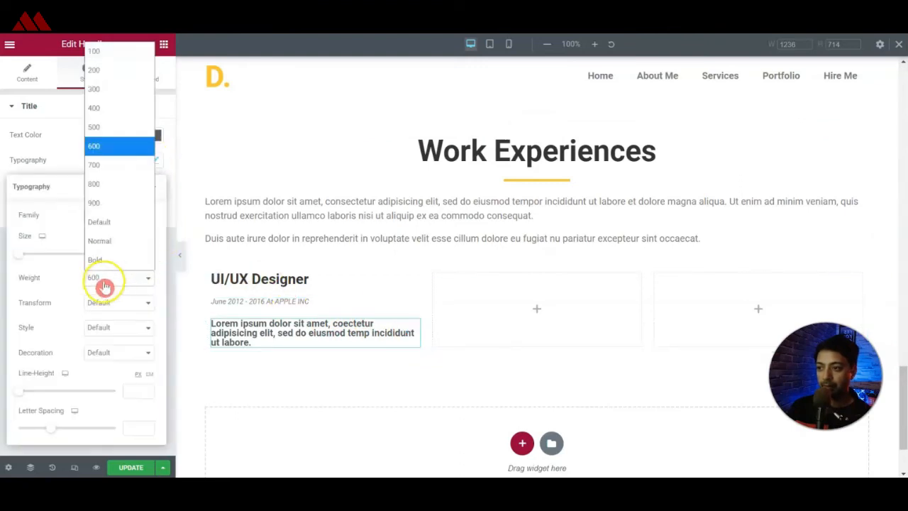
click(112, 244)
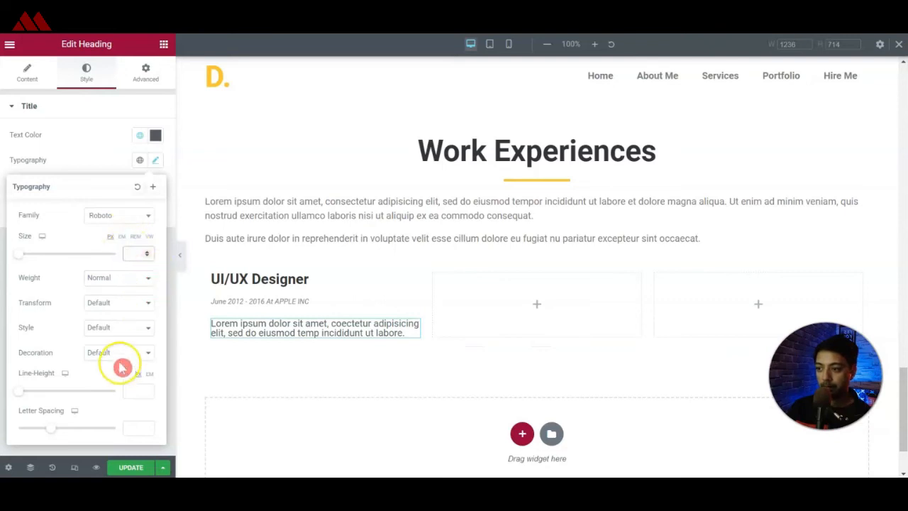
drag(21, 391, 46, 391)
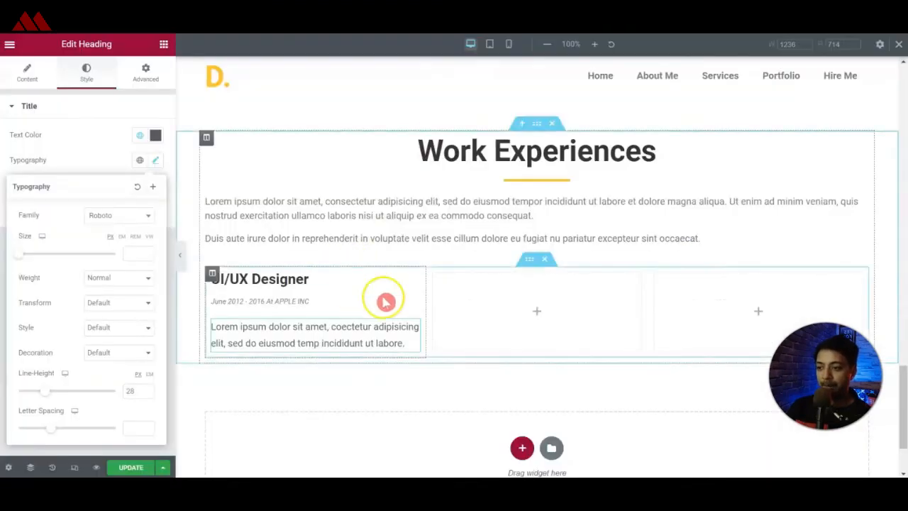
Center-align the UI/UX Designer heading, the date line and the description in the first experience column.
click(225, 278)
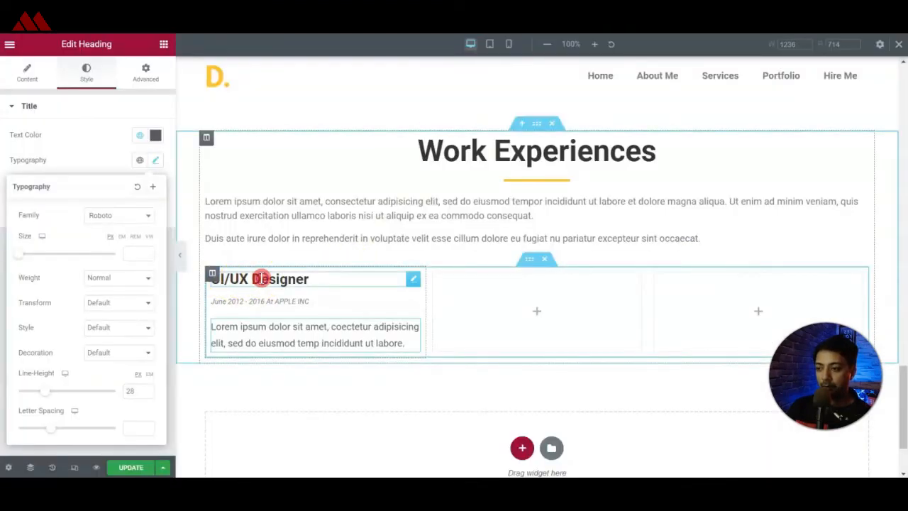
click(261, 278)
click(121, 305)
click(270, 297)
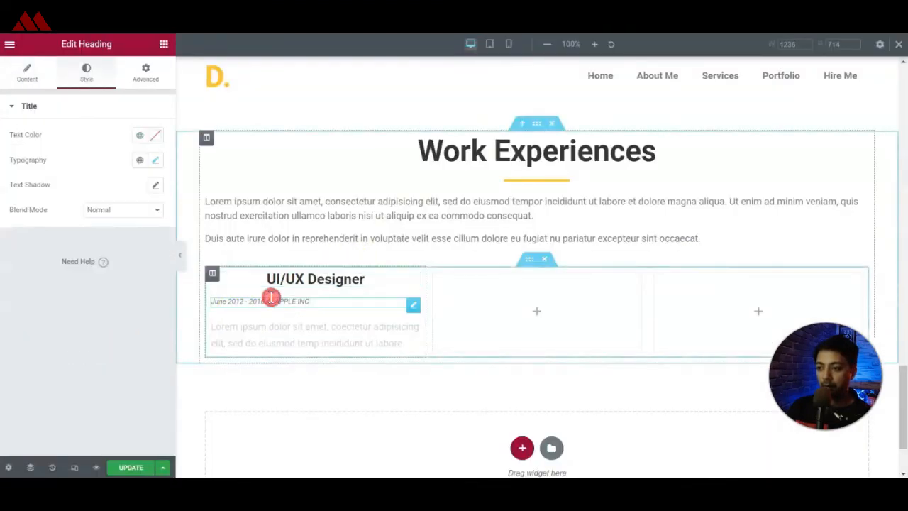
click(10, 64)
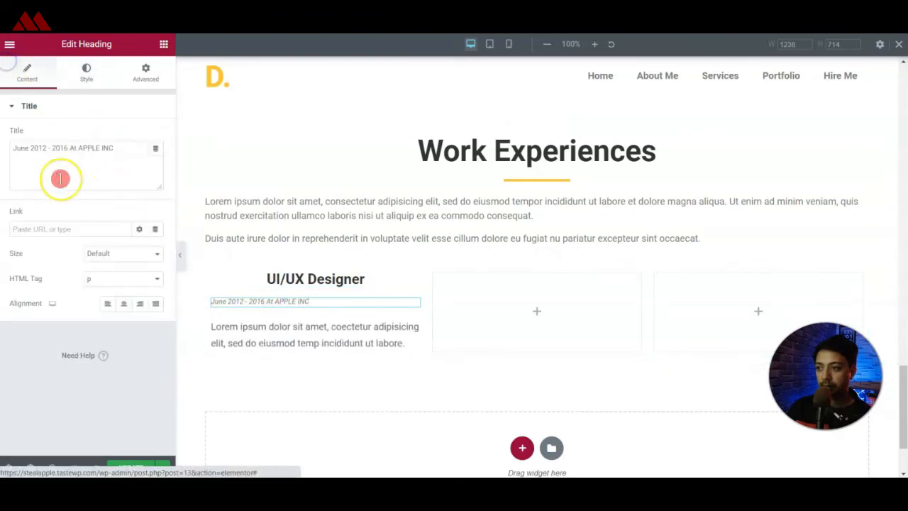
click(123, 304)
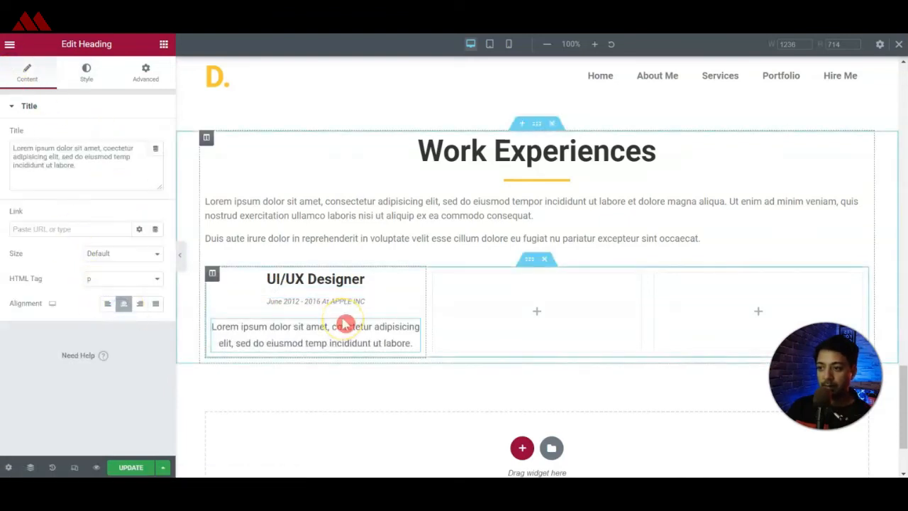
Set the first experience column's padding to 20 px on all sides.
click(213, 274)
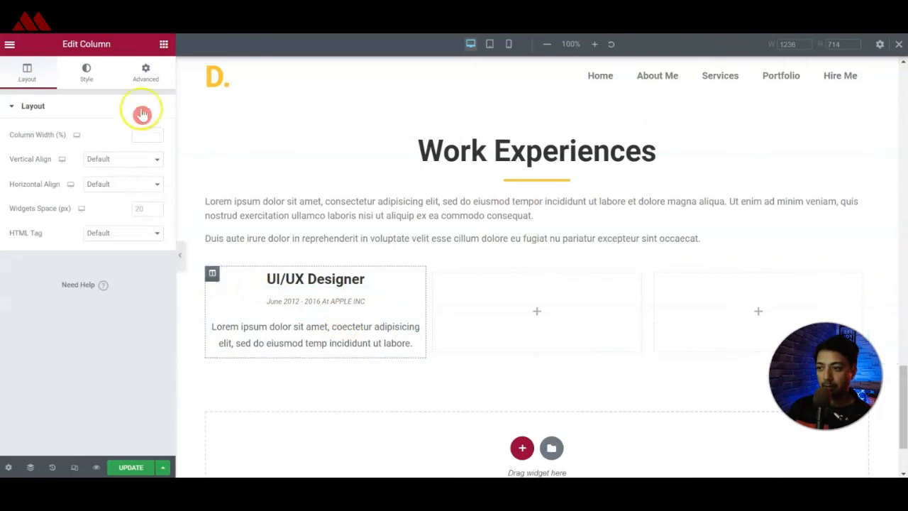
click(145, 72)
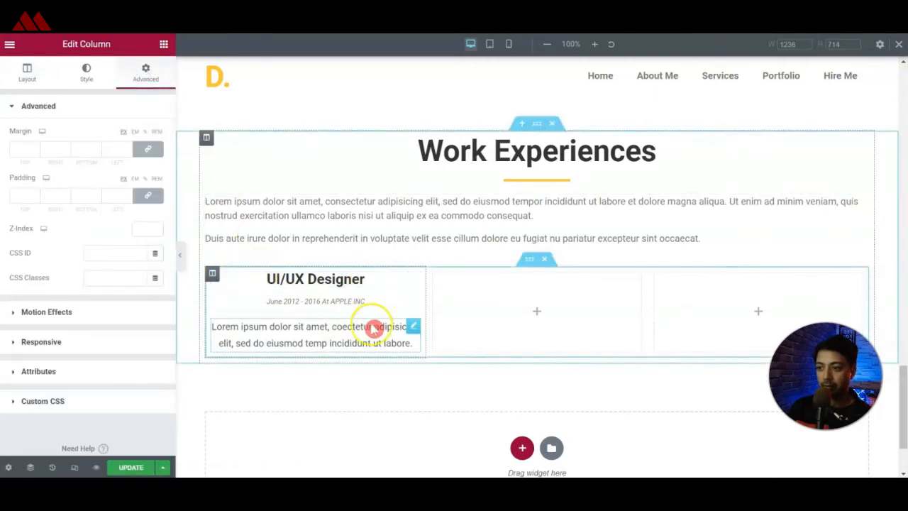
click(12, 196)
text(10)
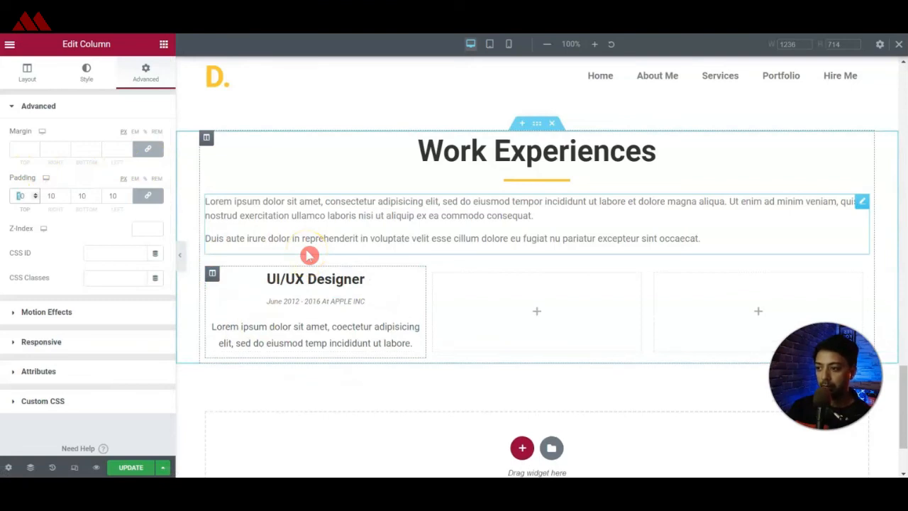
text(20)
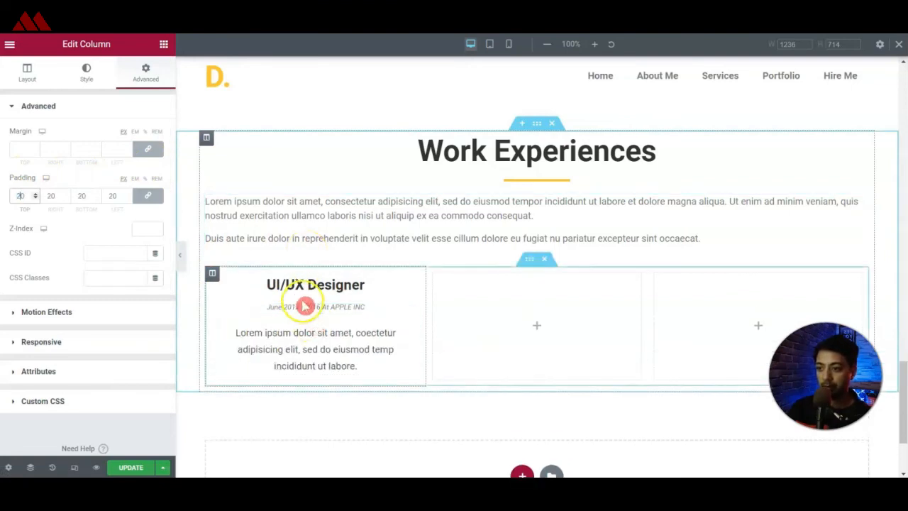
Set the first experience column's hover background to a classic fill in the global Accent color.
click(86, 82)
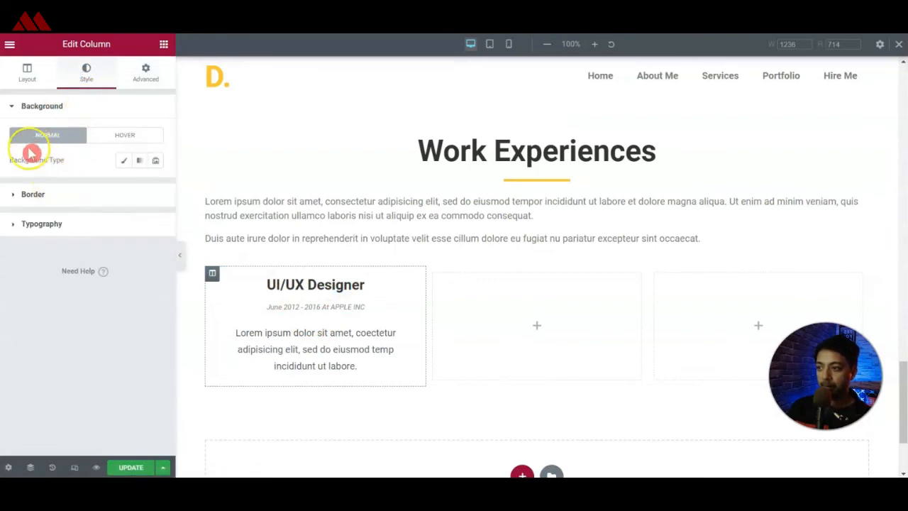
click(135, 140)
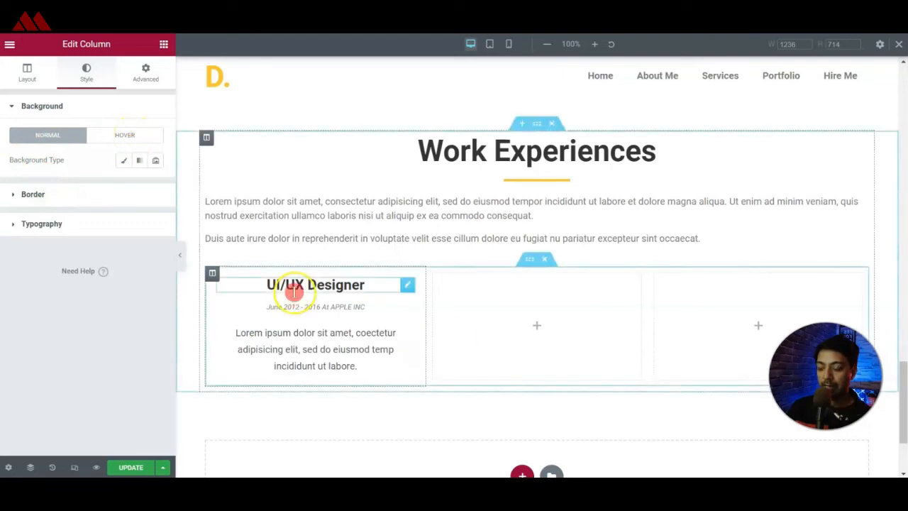
click(114, 142)
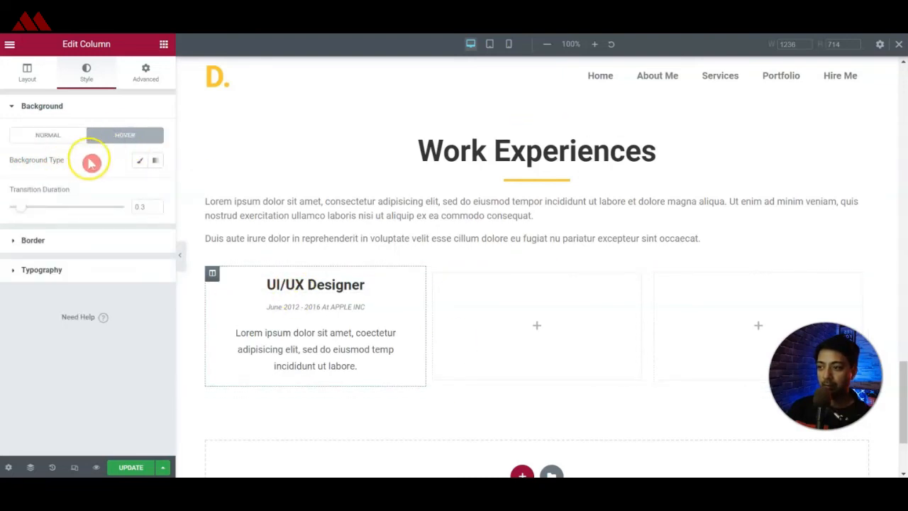
click(140, 160)
click(139, 184)
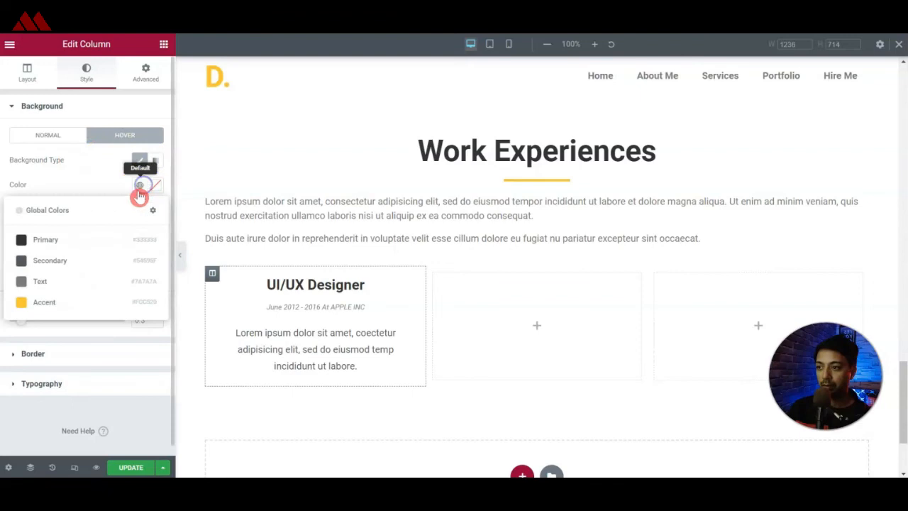
click(67, 310)
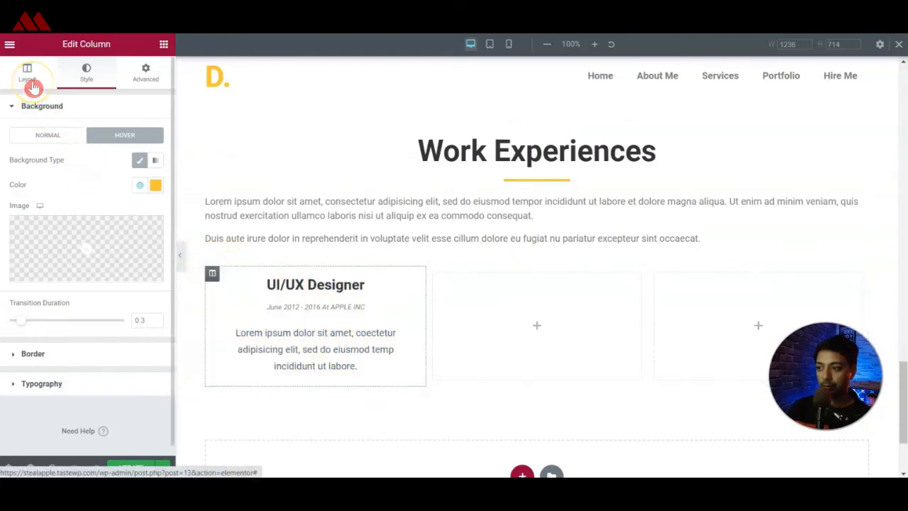
Round all corners of the first experience column's border and check its hover effect on the live page.
click(21, 354)
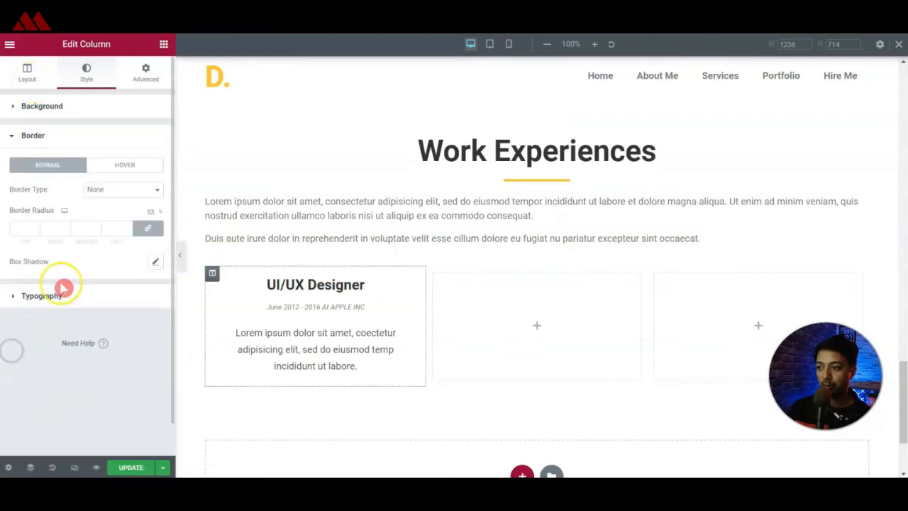
text(10)
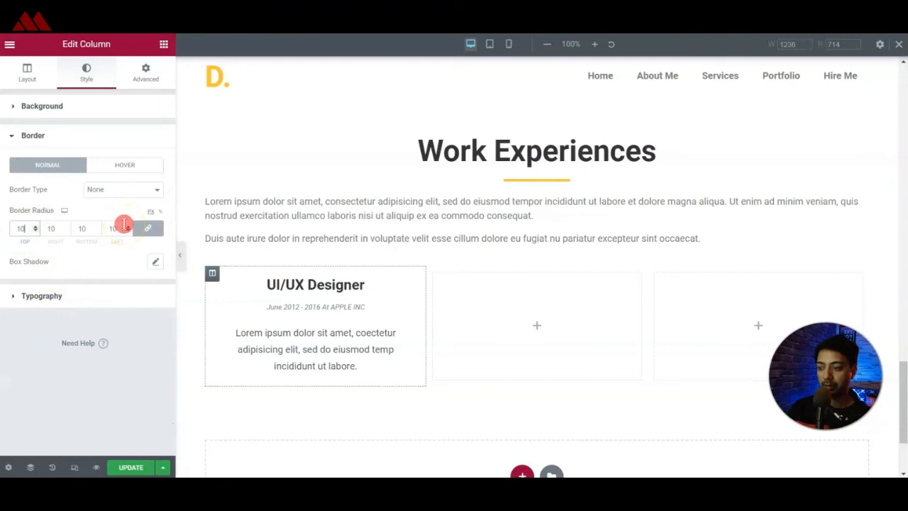
click(213, 195)
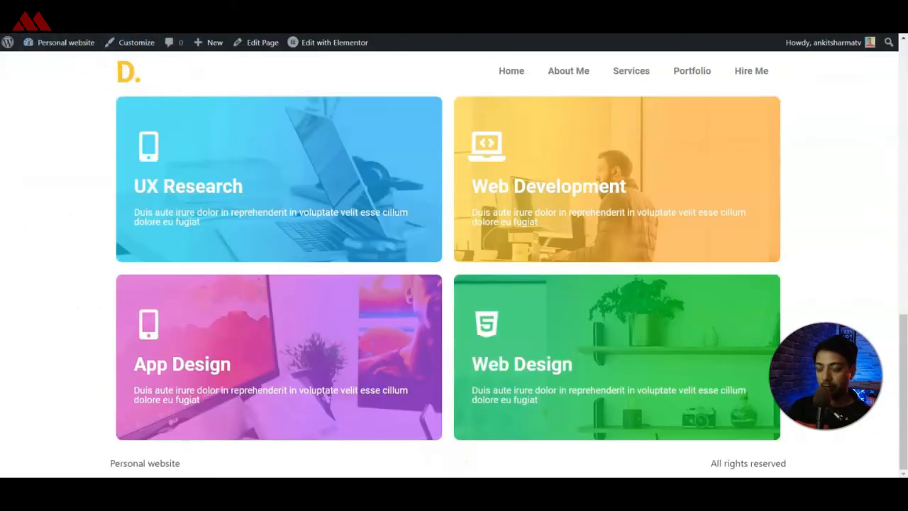
scroll(283, 178, down, 5)
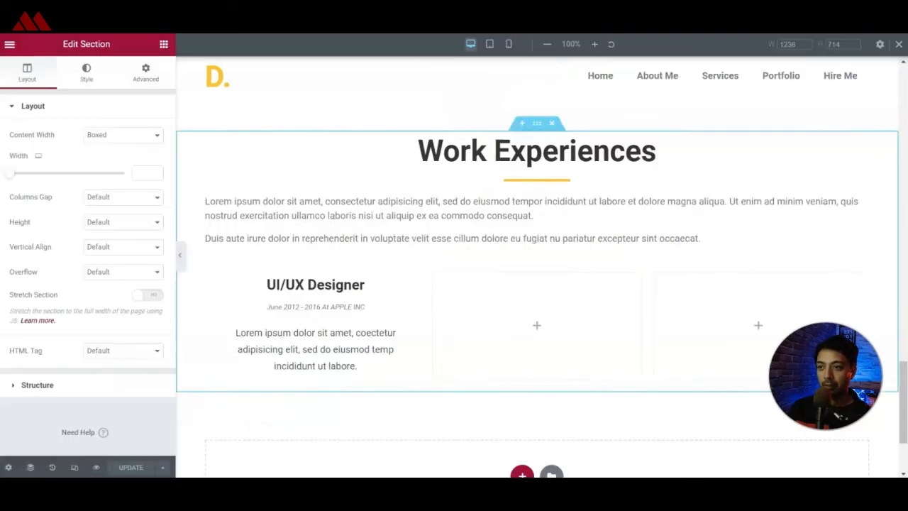
scroll(458, 269, down, 1)
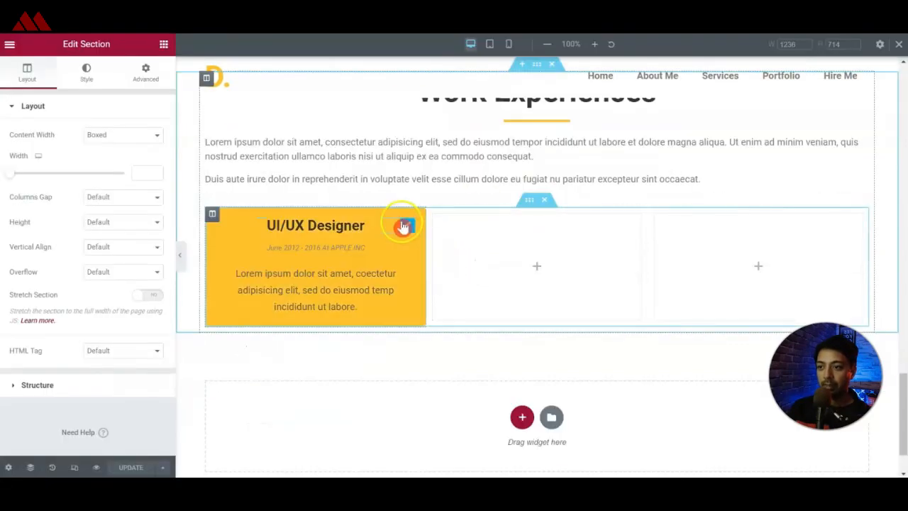
Delete the two empty columns beside the UI/UX Designer column.
right_click(433, 220)
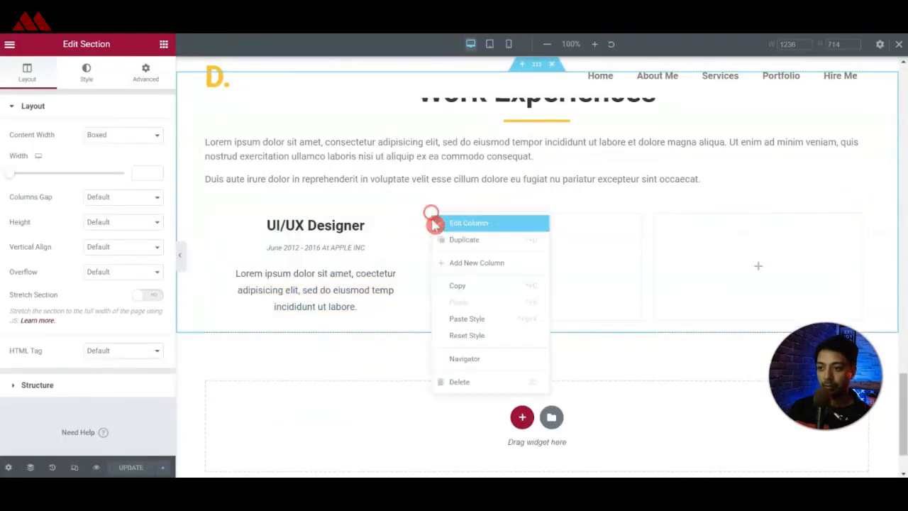
click(454, 381)
right_click(544, 218)
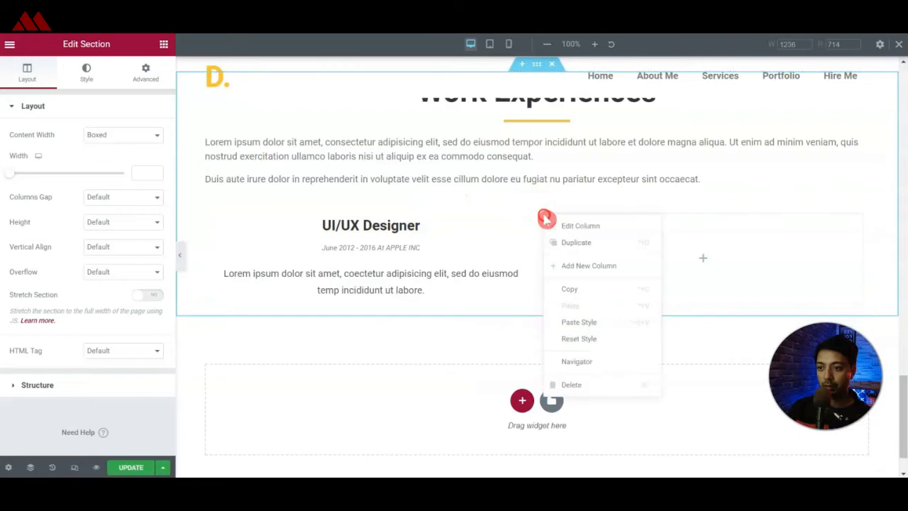
click(583, 385)
Duplicate the UI/UX Designer column twice and title the copies Product Designer and Graphic Designer.
right_click(210, 216)
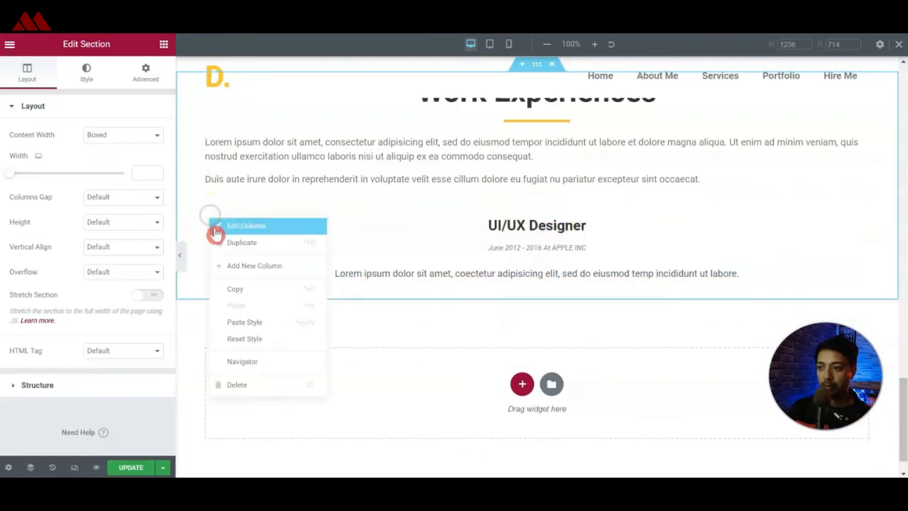
click(221, 242)
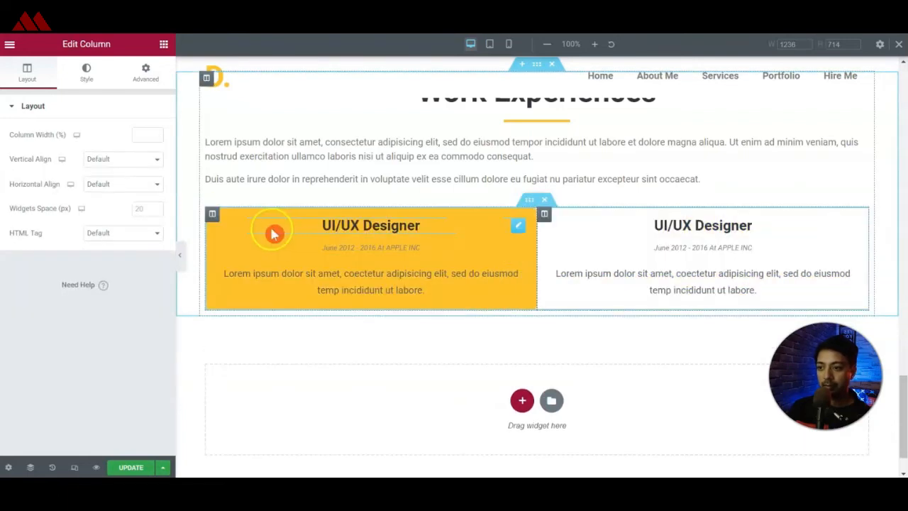
click(563, 226)
right_click(543, 215)
click(565, 264)
right_click(546, 212)
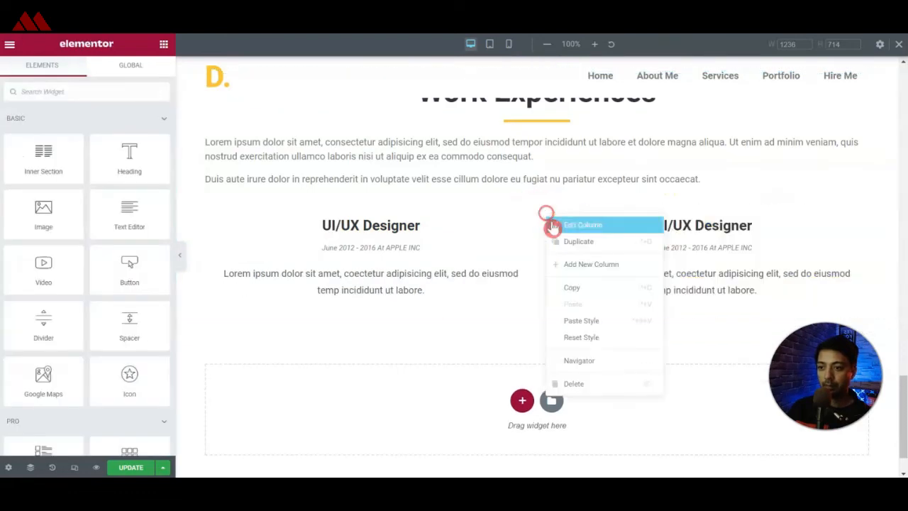
click(563, 242)
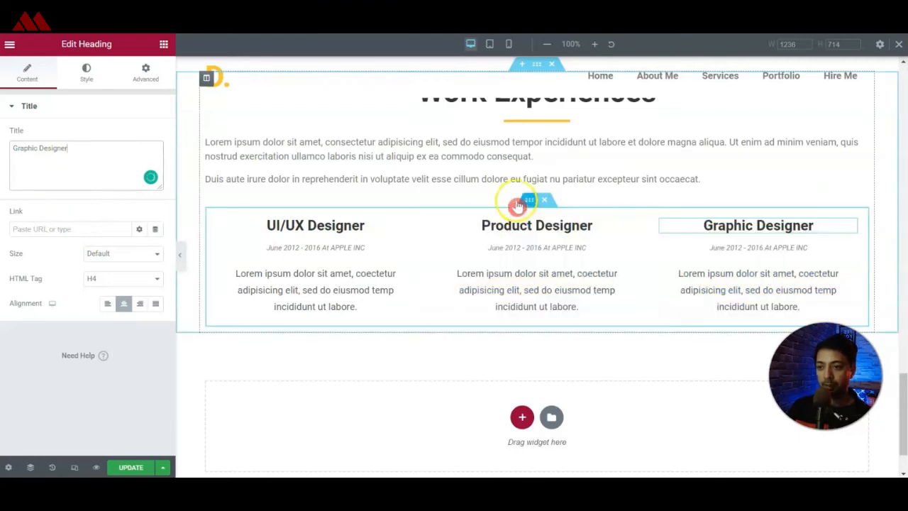
Set the top and bottom margins of the inner section holding the three experience columns to 20 px.
click(526, 203)
click(146, 73)
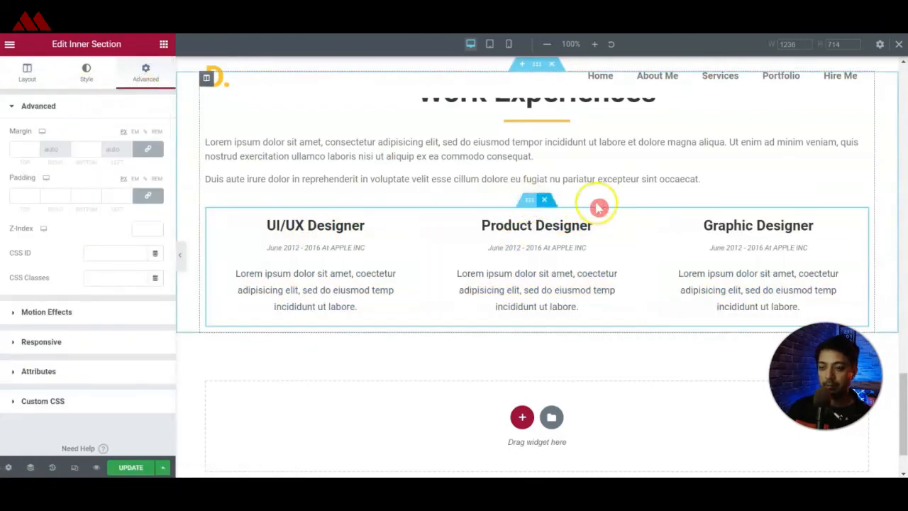
click(145, 77)
click(20, 149)
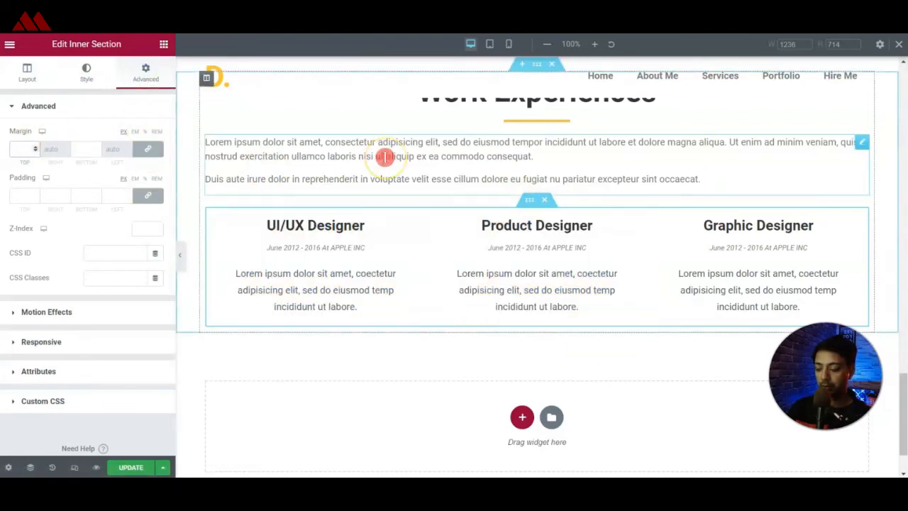
text(20)
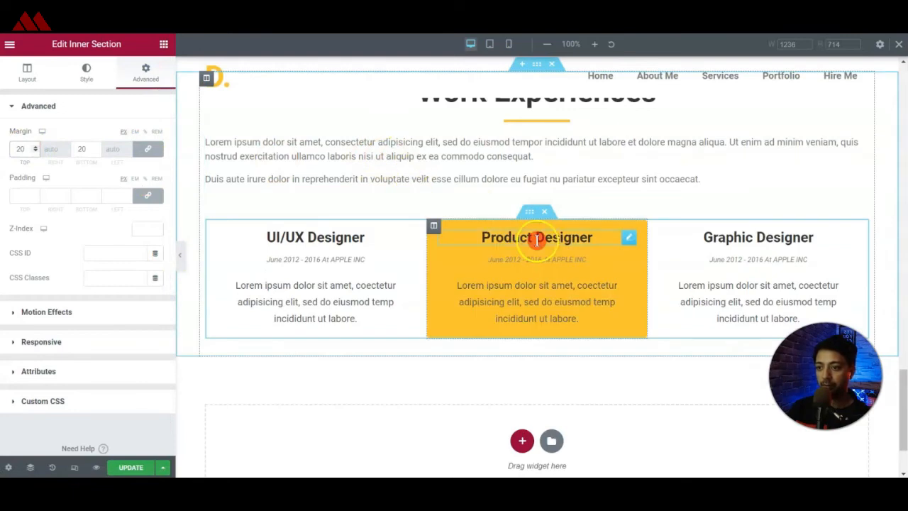
Set the Work Experiences section's top and bottom margins to 50 px.
scroll(543, 333, up, 3)
click(537, 244)
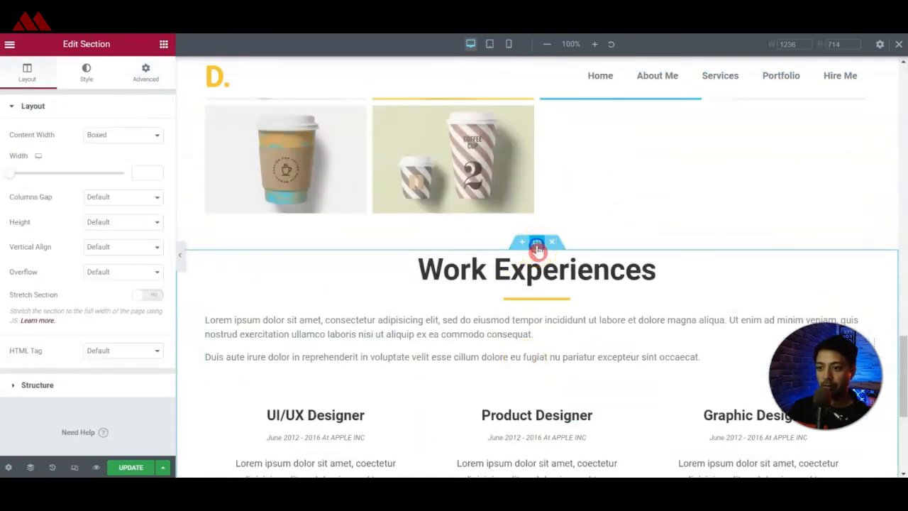
click(146, 73)
double_click(27, 151)
text(100)
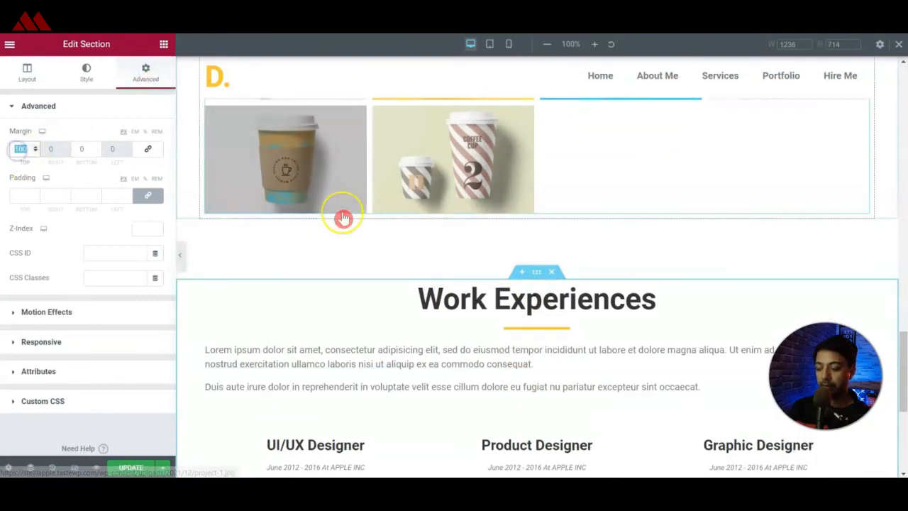
text(50)
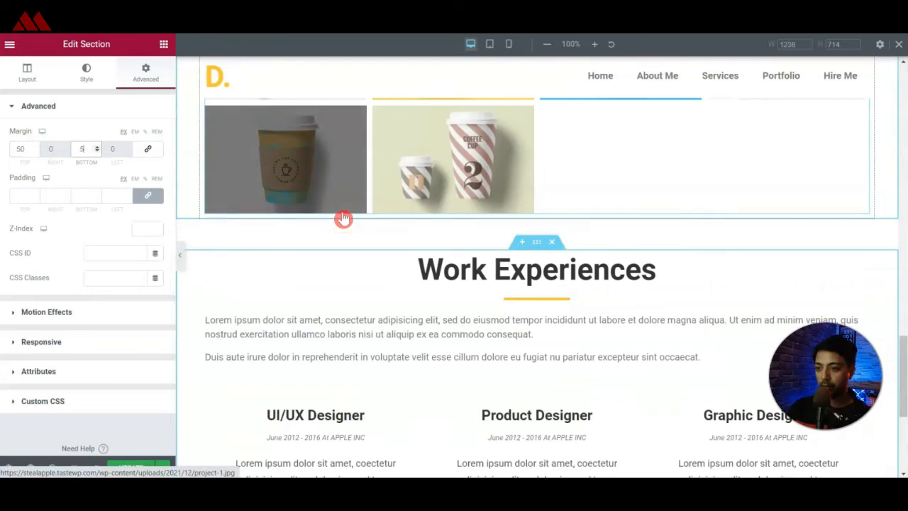
Set the Latest Work section's top and bottom margins to 50 px and update the page.
scroll(343, 219, up, 6)
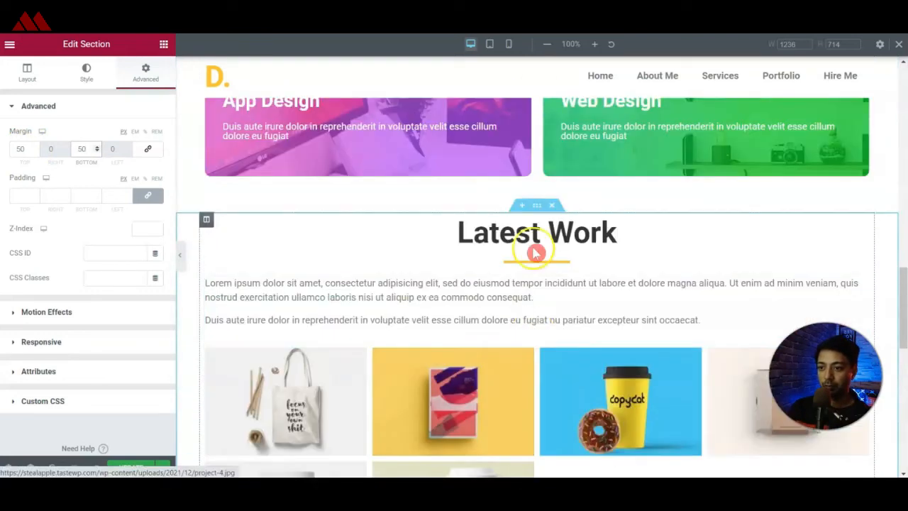
click(537, 207)
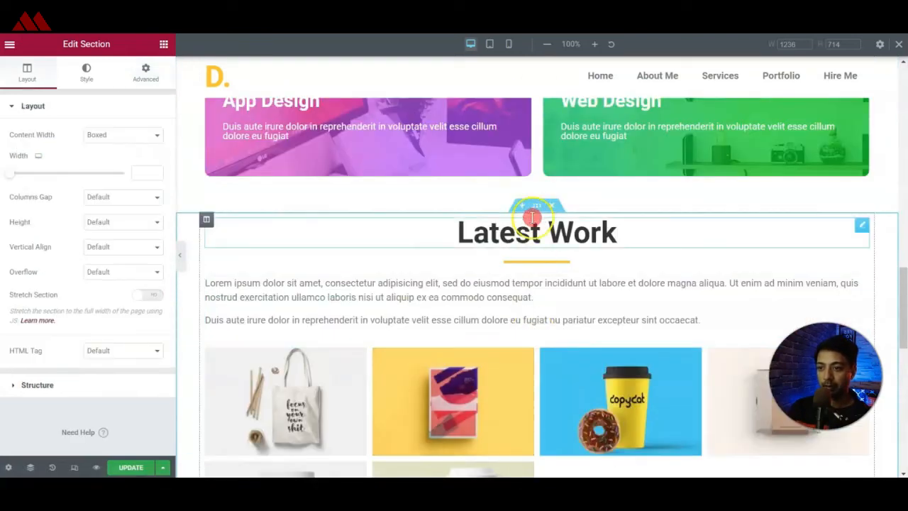
click(145, 73)
click(13, 151)
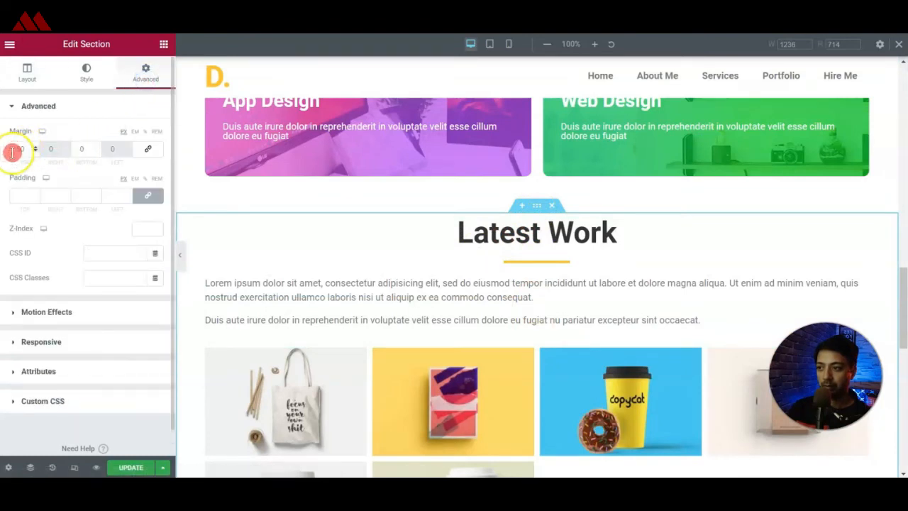
click(135, 185)
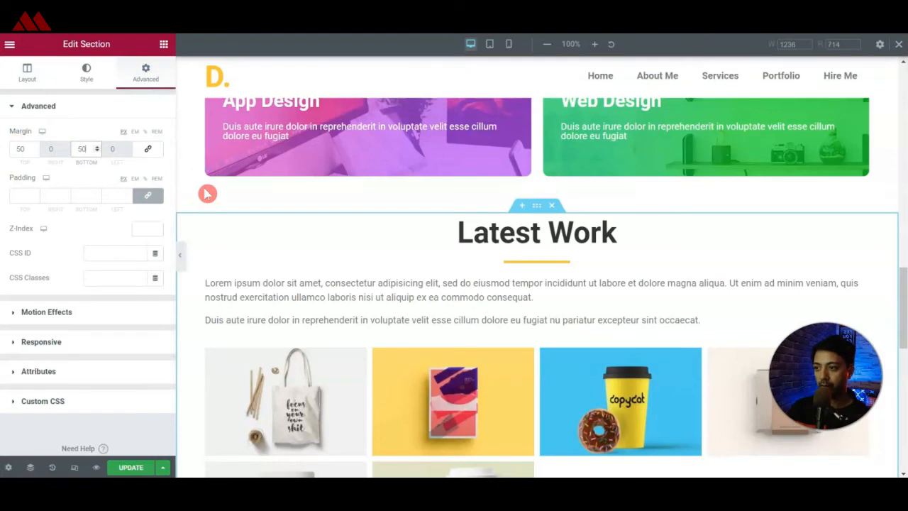
scroll(539, 357, down, 6)
click(132, 467)
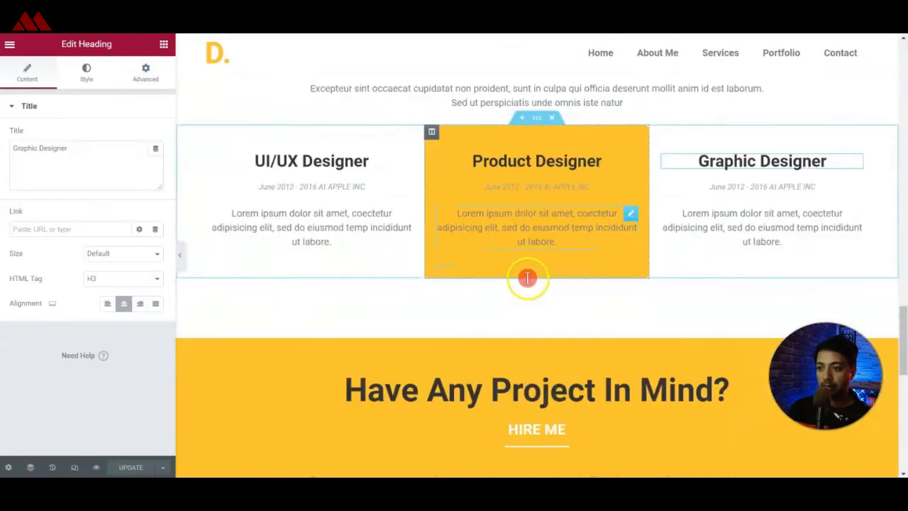
Review the reference page's contact section and add a single-column section below Work Experiences on the working page.
scroll(527, 277, down, 3)
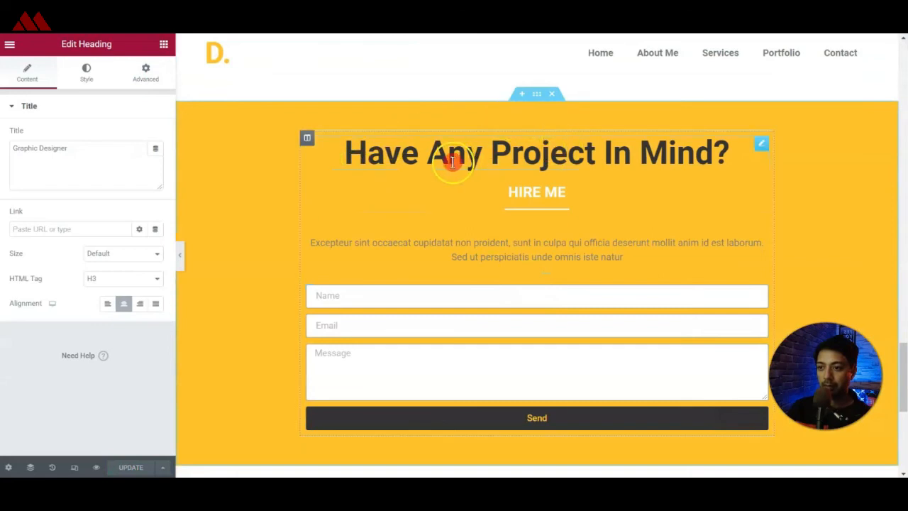
scroll(443, 216, down, 3)
scroll(447, 222, up, 3)
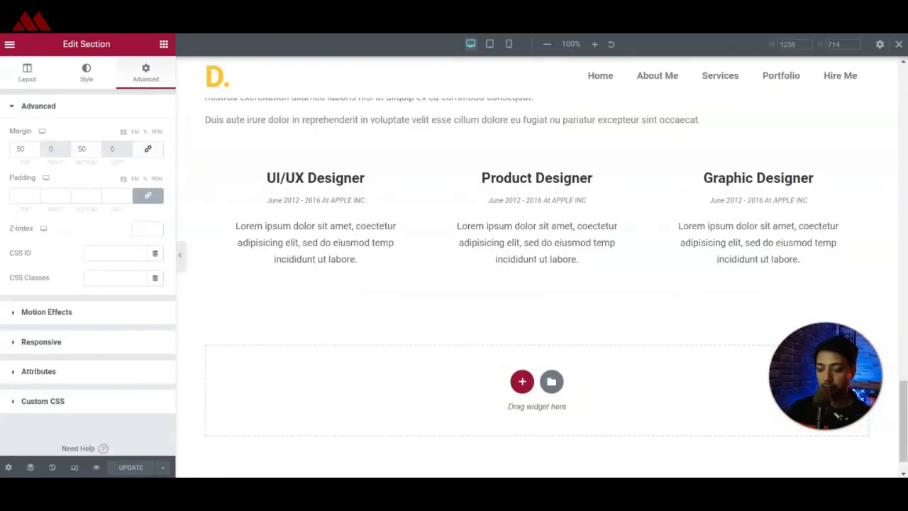
click(521, 378)
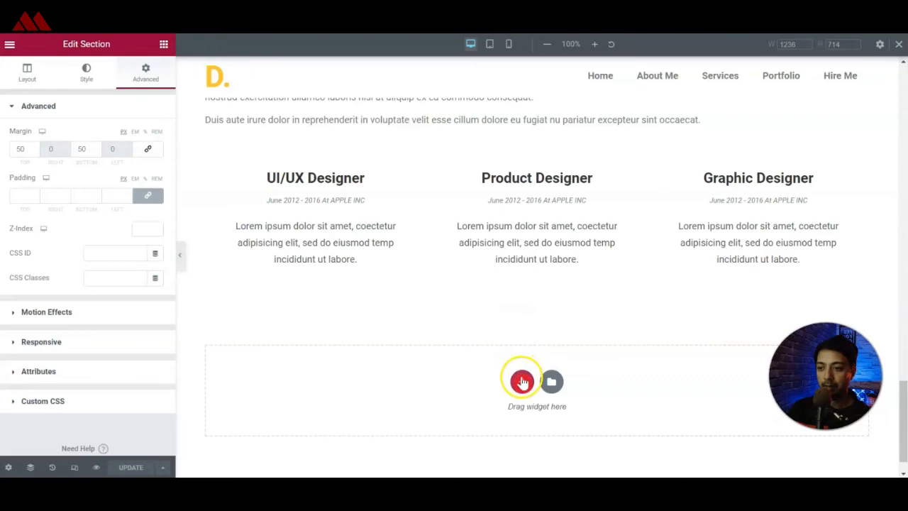
click(373, 417)
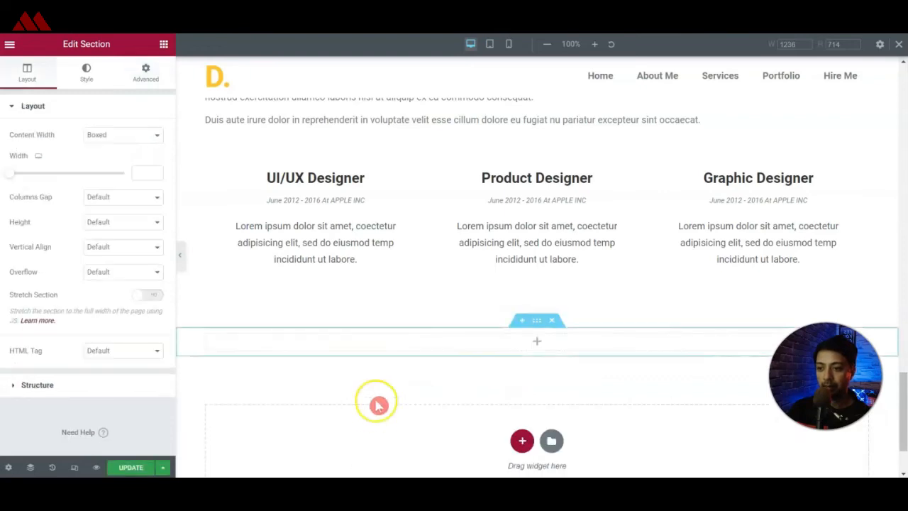
Copy the Work Experiences heading and paste it into the new empty section's column.
scroll(378, 404, up, 3)
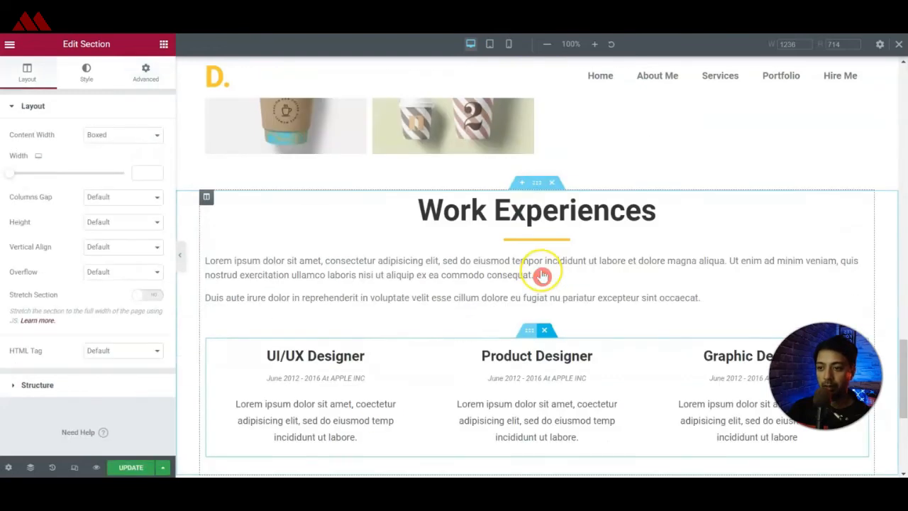
right_click(840, 213)
click(827, 251)
scroll(485, 288, down, 4)
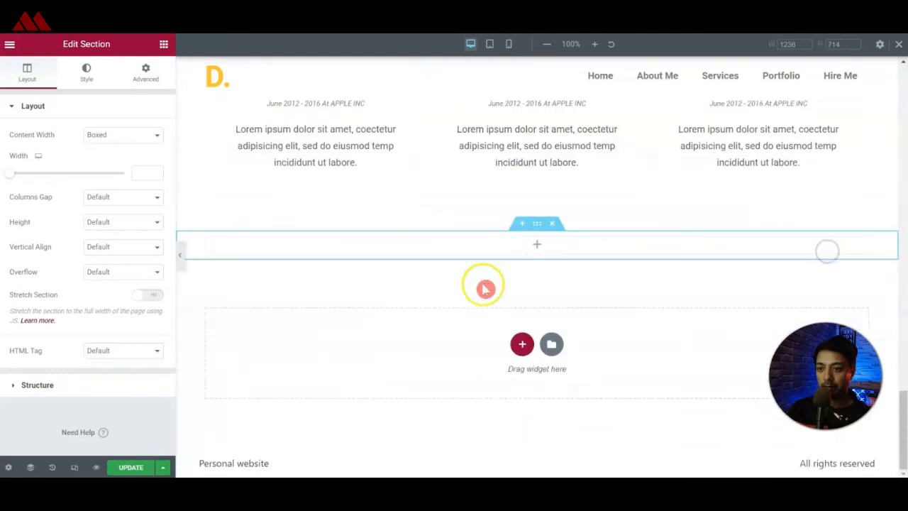
right_click(534, 245)
click(550, 334)
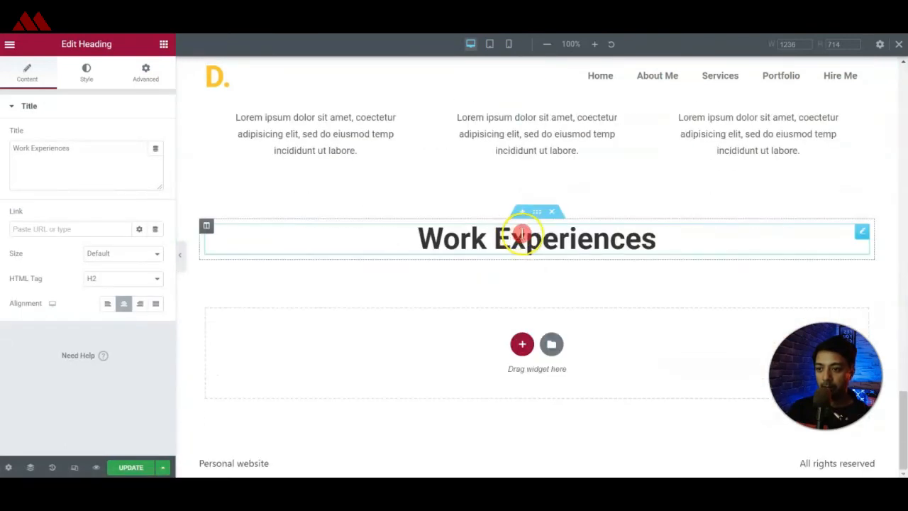
Duplicate the pasted heading and change the lower copy's title to "Hire Me".
right_click(865, 236)
click(847, 258)
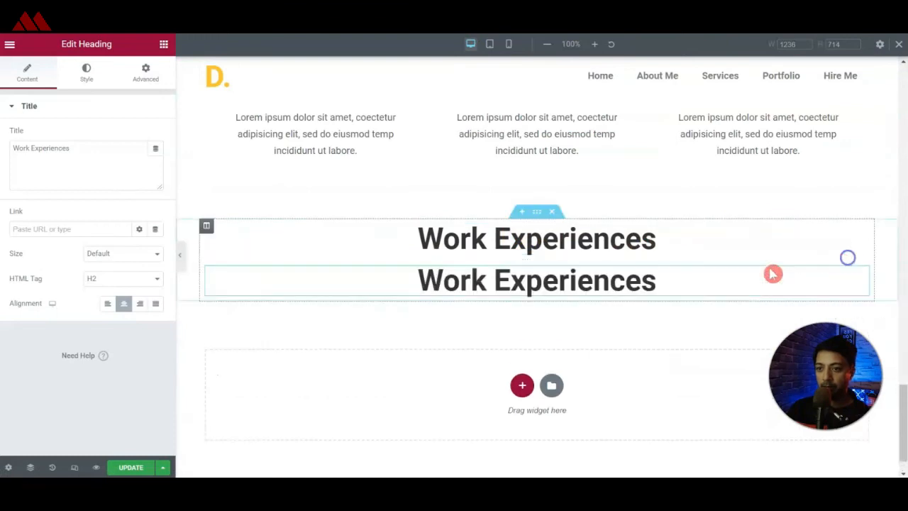
click(123, 178)
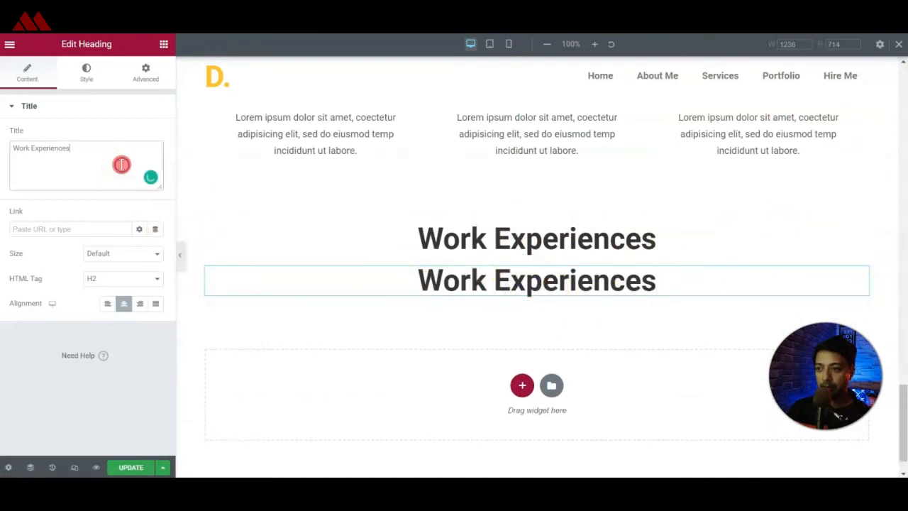
text(Hitre Me)
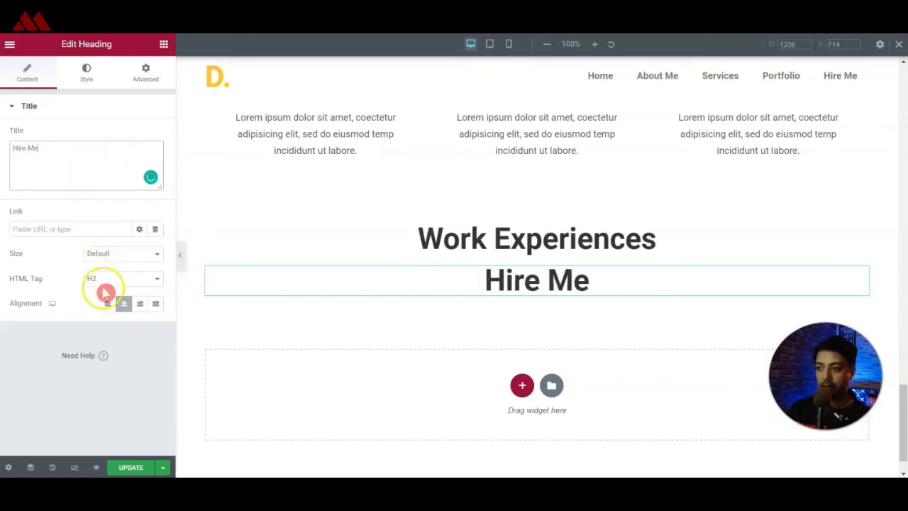
Set the Hire Me heading's font size to 30 px.
click(86, 73)
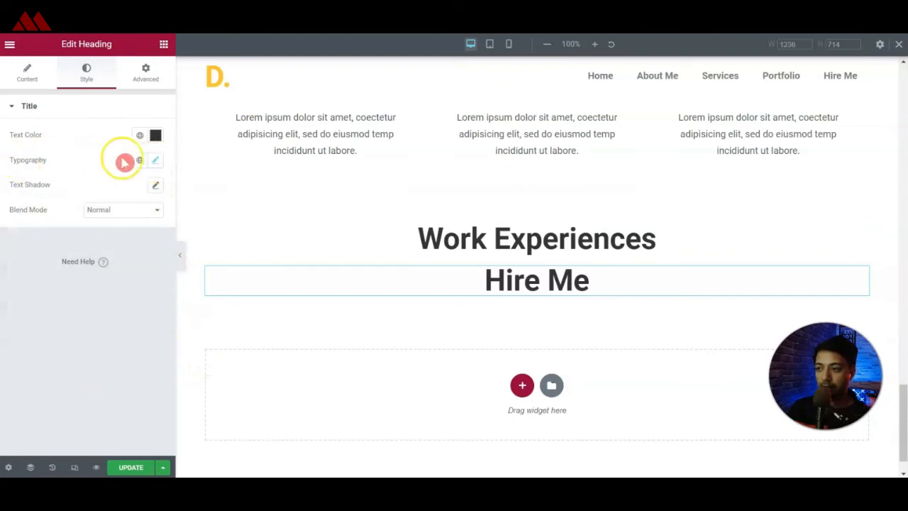
click(155, 162)
click(136, 252)
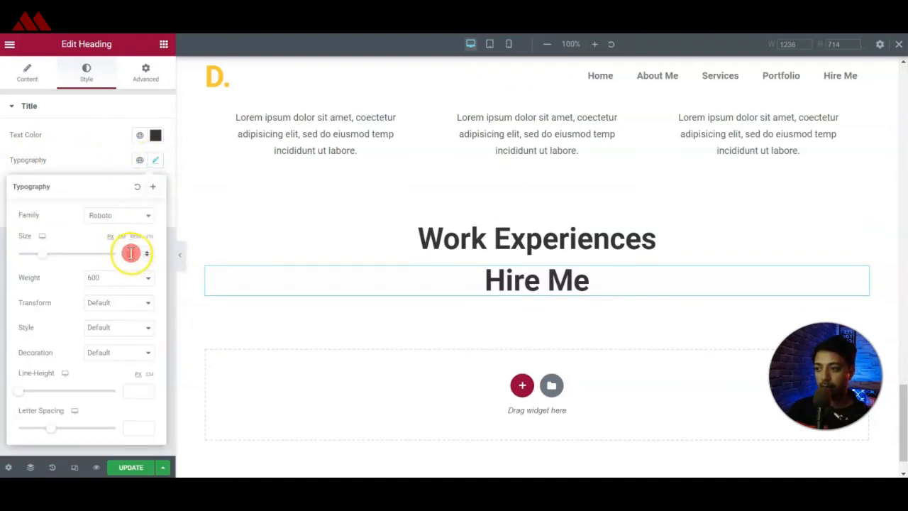
text(30)
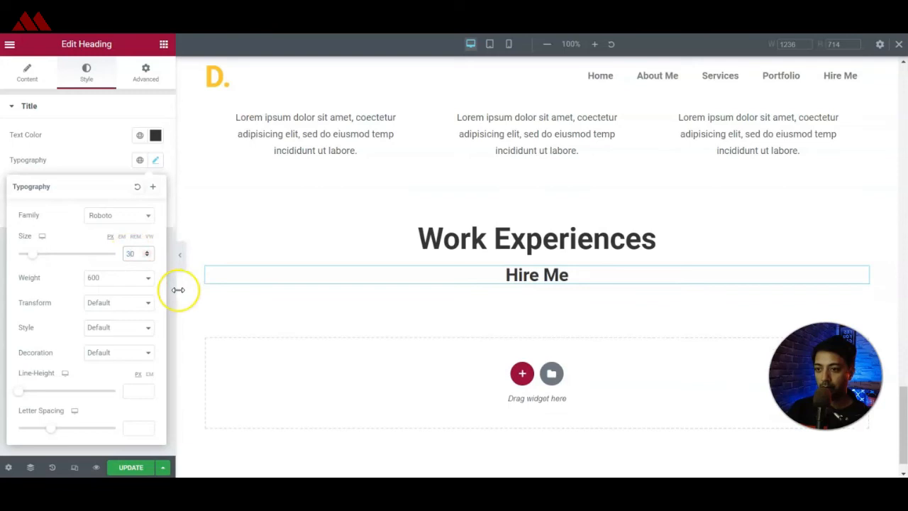
Give the section containing the Hire Me heading a classic background in the global Accent color.
click(536, 214)
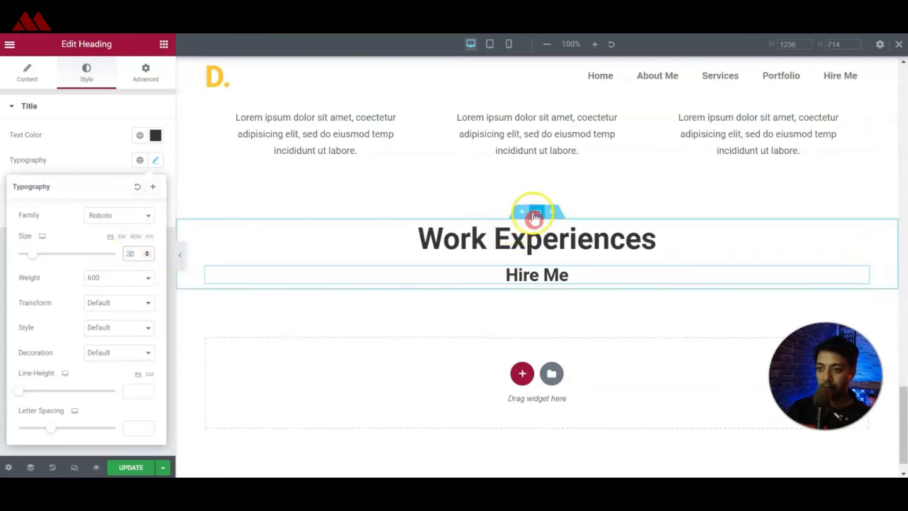
click(86, 79)
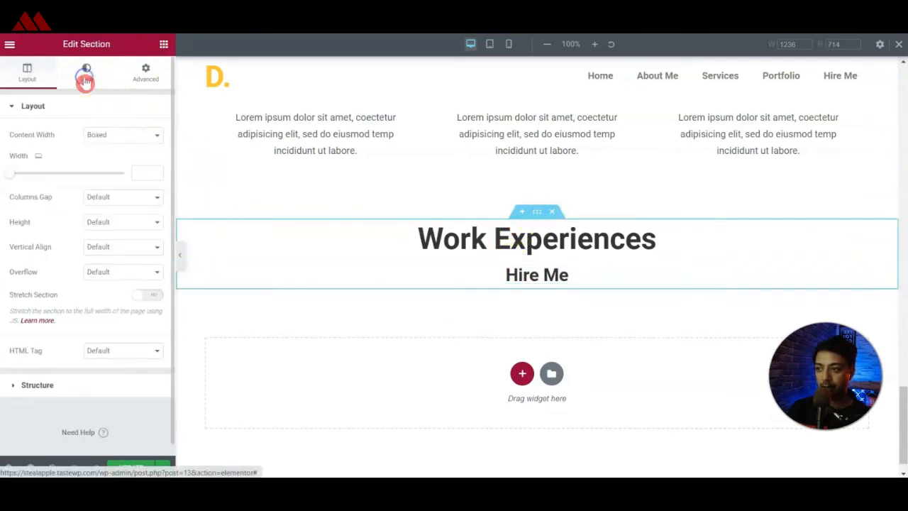
click(107, 161)
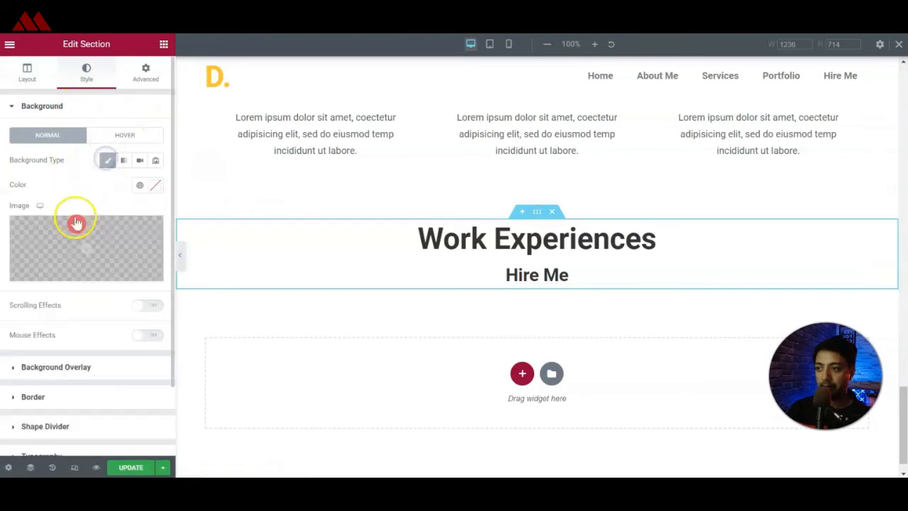
click(140, 186)
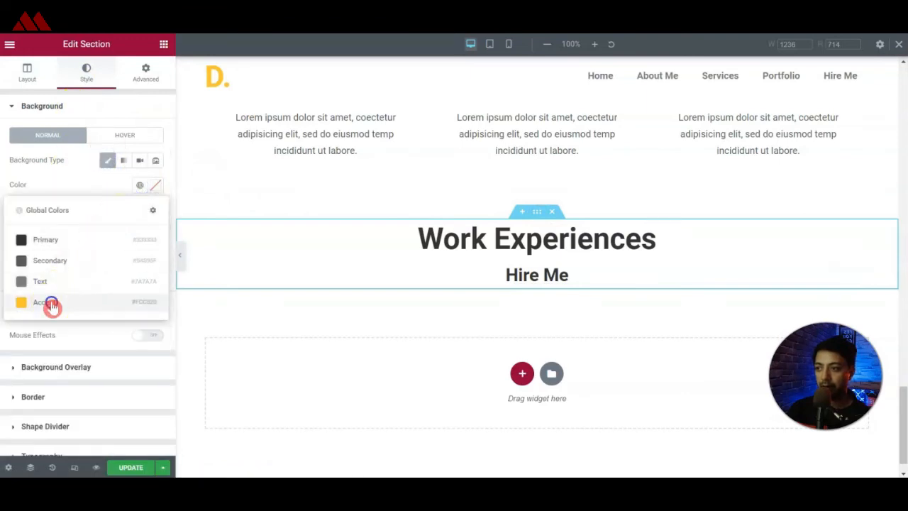
click(50, 304)
Set the Hire Me section's top and bottom padding and its top and bottom margins to 50 px.
click(145, 75)
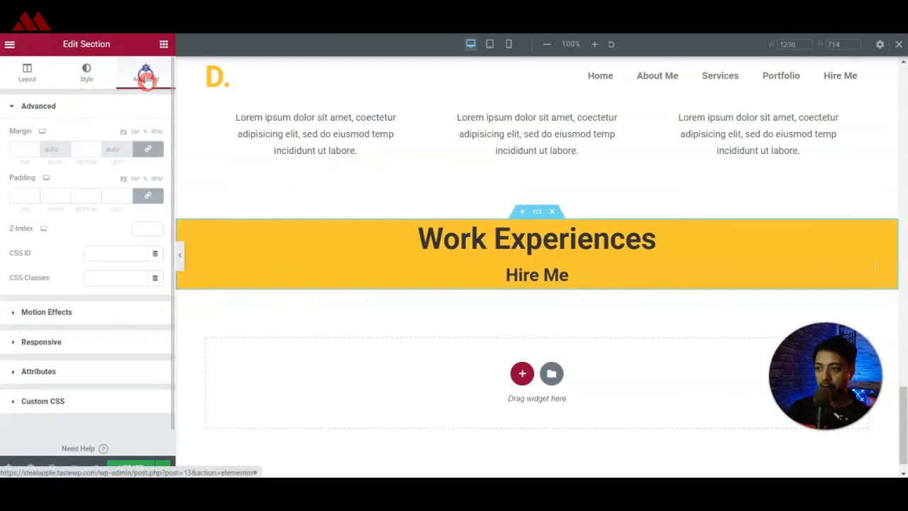
click(52, 197)
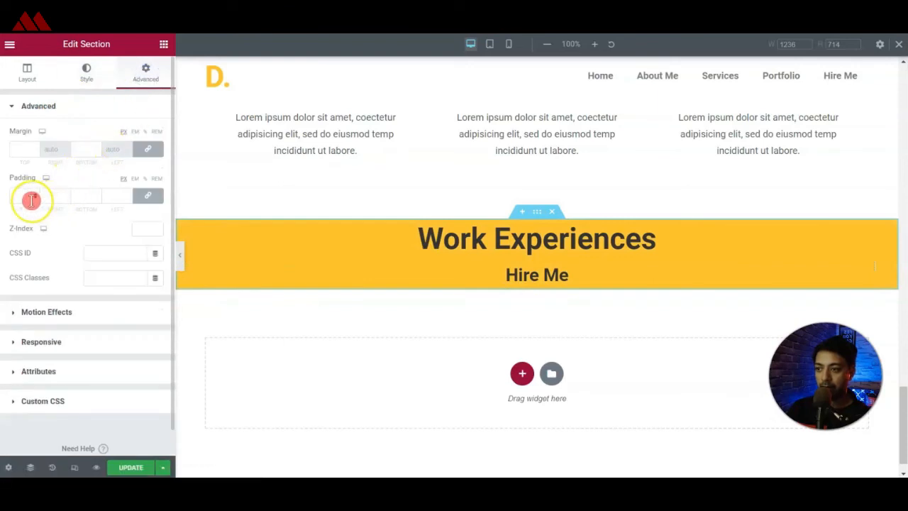
click(157, 199)
click(52, 196)
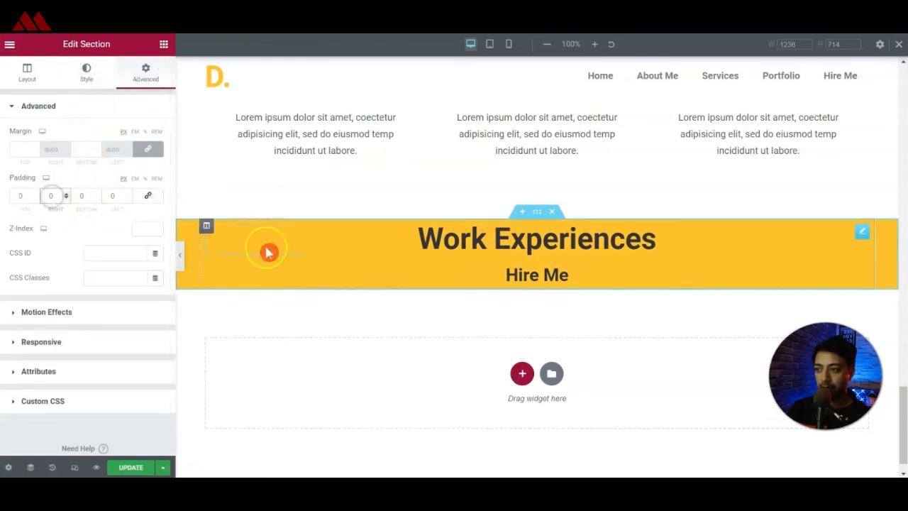
text(100)
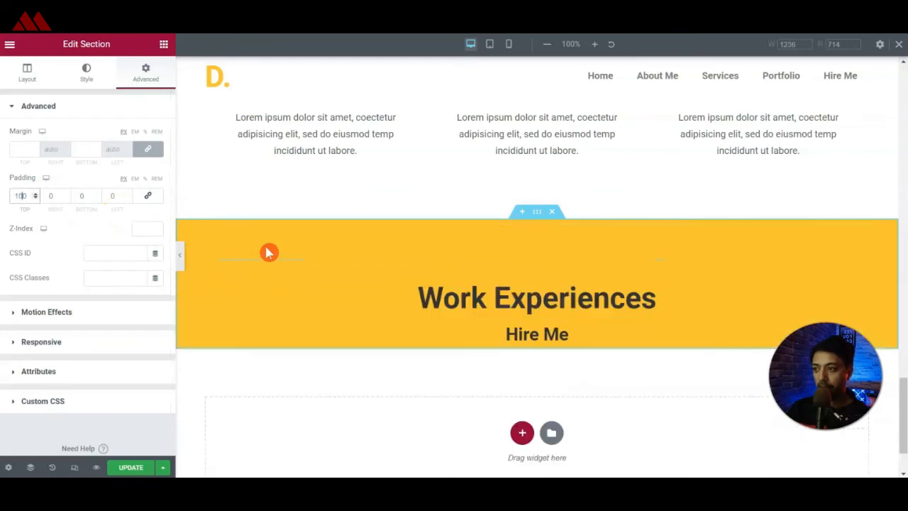
key(BackSpace)
key(BackSpace)
key(BackSpace)
text(50)
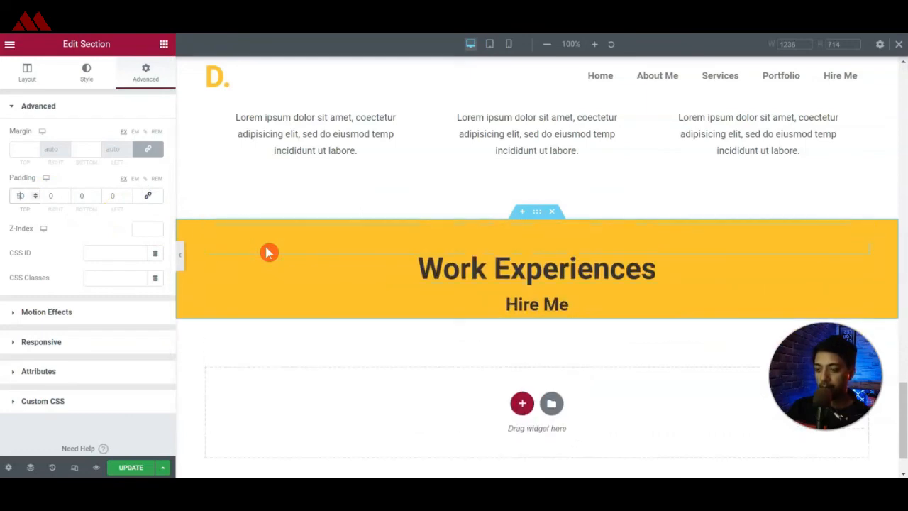
click(82, 195)
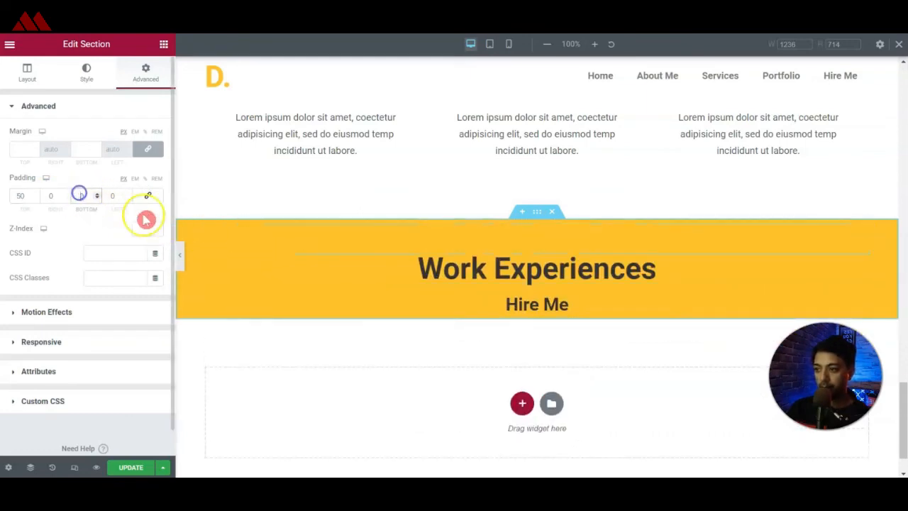
text(50)
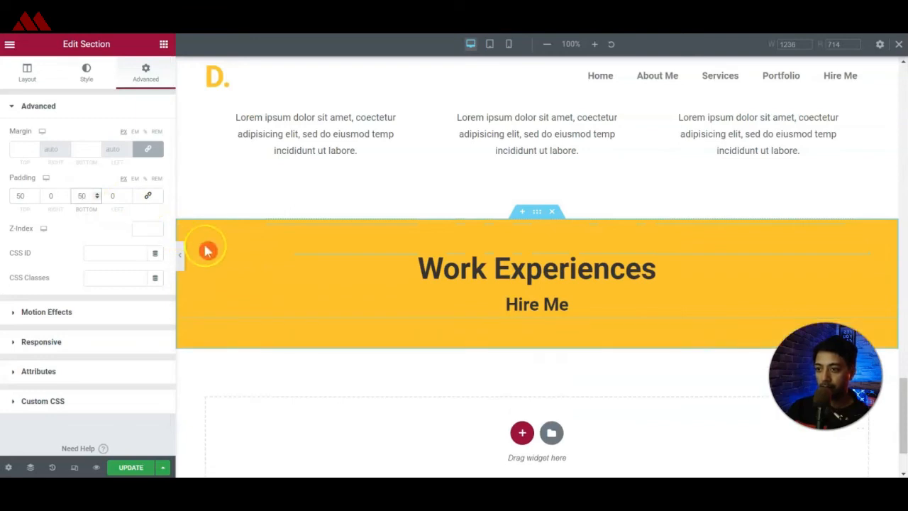
click(28, 148)
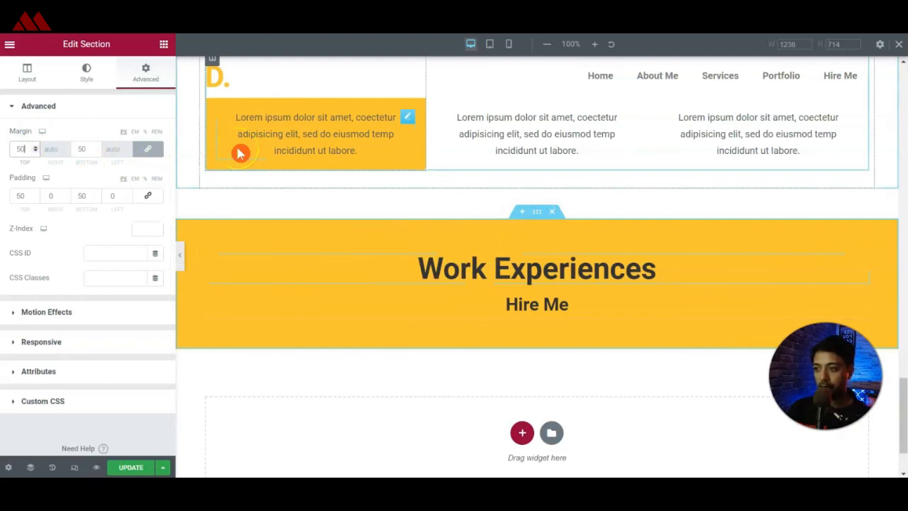
key(Tab)
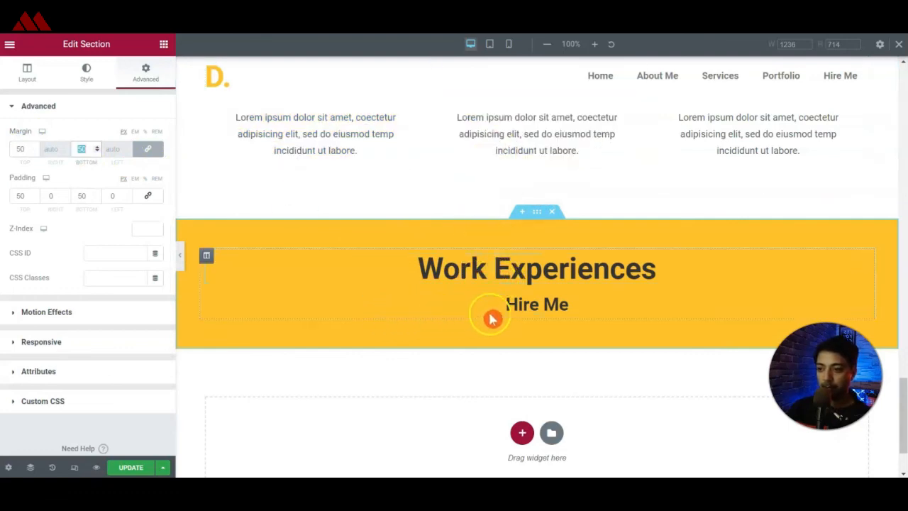
Change the Hire Me heading's text color to white (#FFFFFF).
click(515, 304)
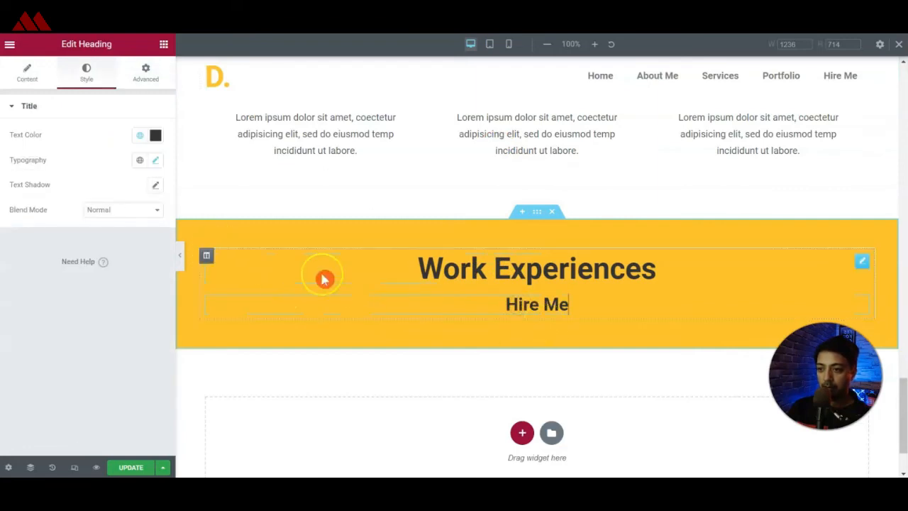
click(153, 135)
drag(116, 194, 22, 182)
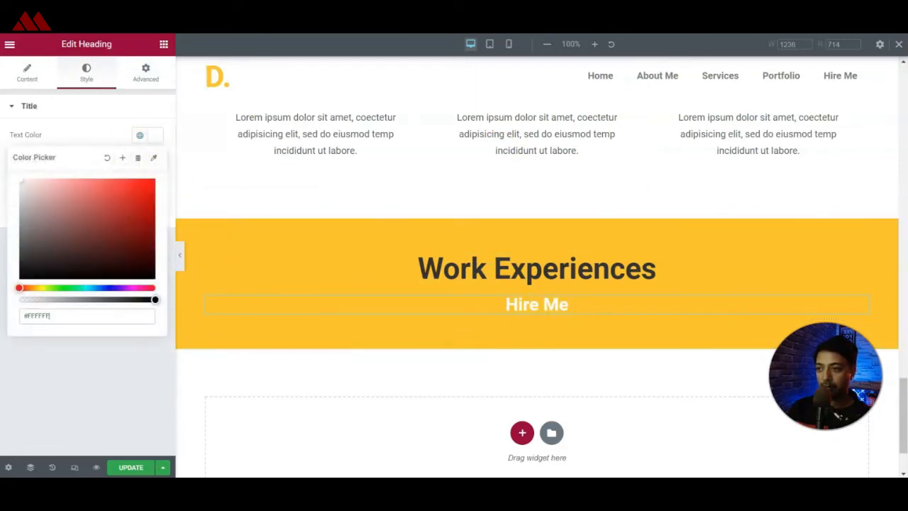
click(39, 344)
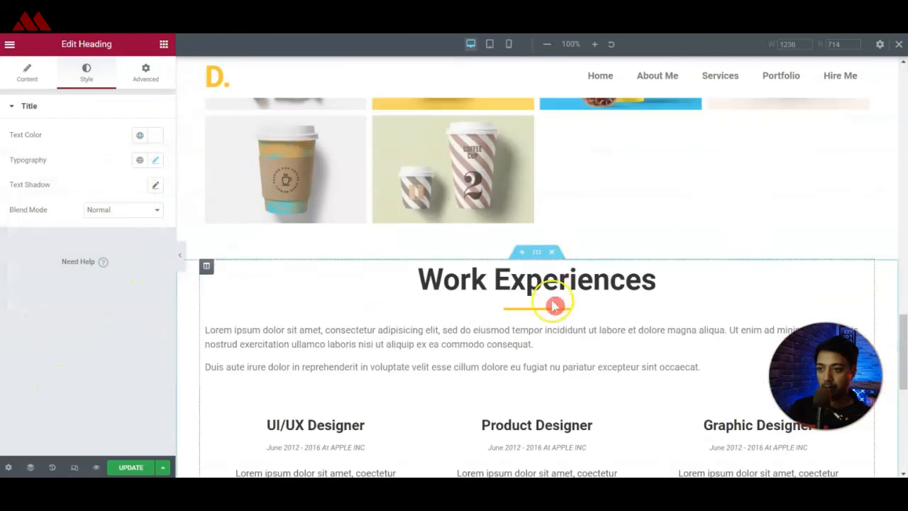
Paste a copy of the page's short divider below the Hire Me heading and color it white.
right_click(551, 305)
click(581, 325)
scroll(560, 337, down, 4)
right_click(544, 366)
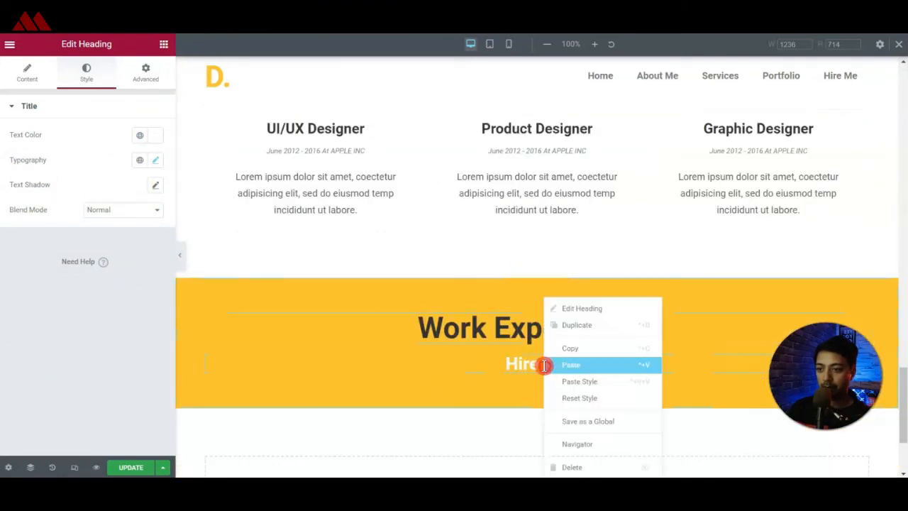
click(551, 367)
click(139, 135)
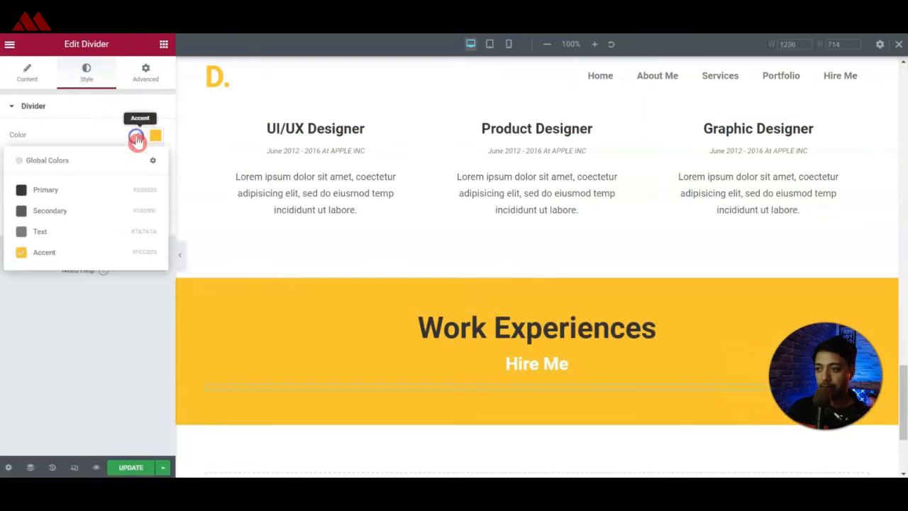
click(155, 134)
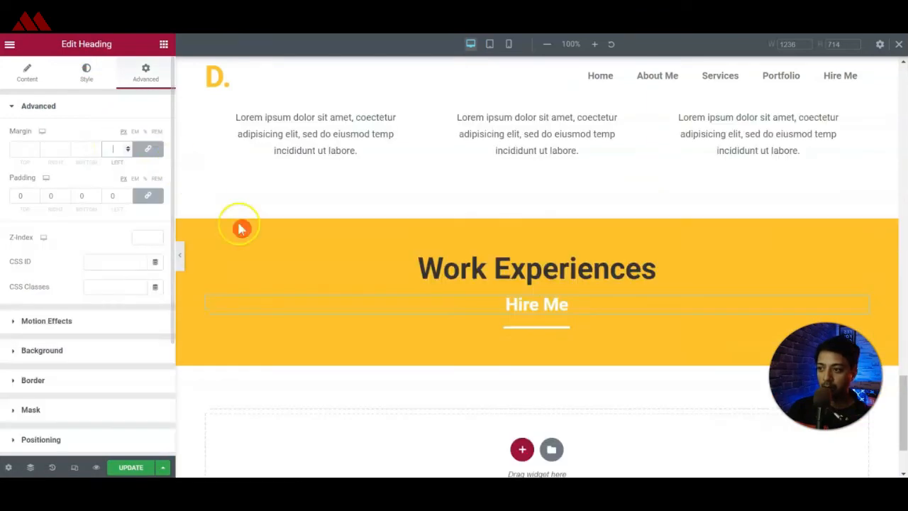
Unlink the Hire Me heading's margins and set its bottom margin to -14 px to pull the divider closer.
click(551, 308)
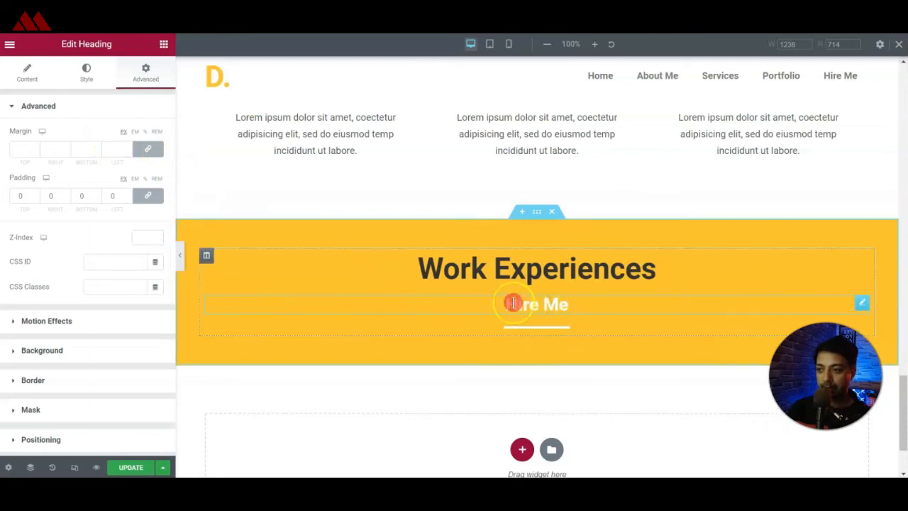
click(16, 148)
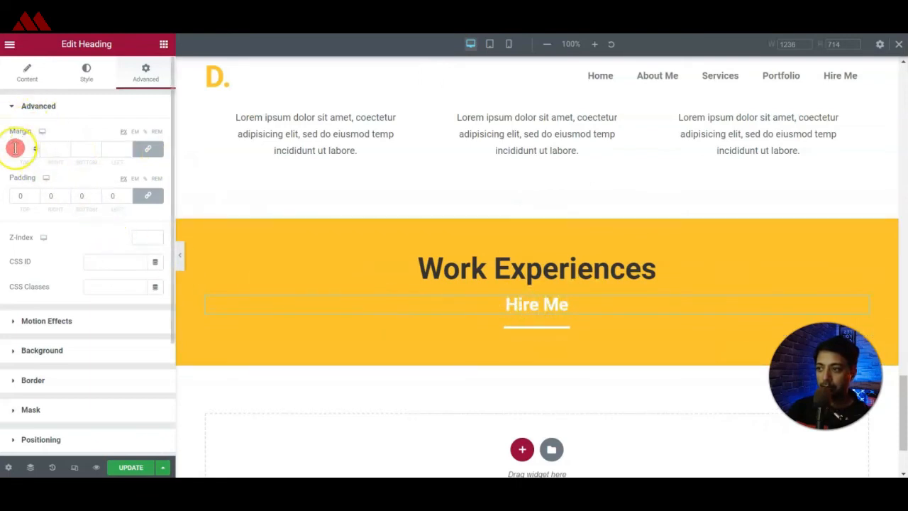
click(146, 151)
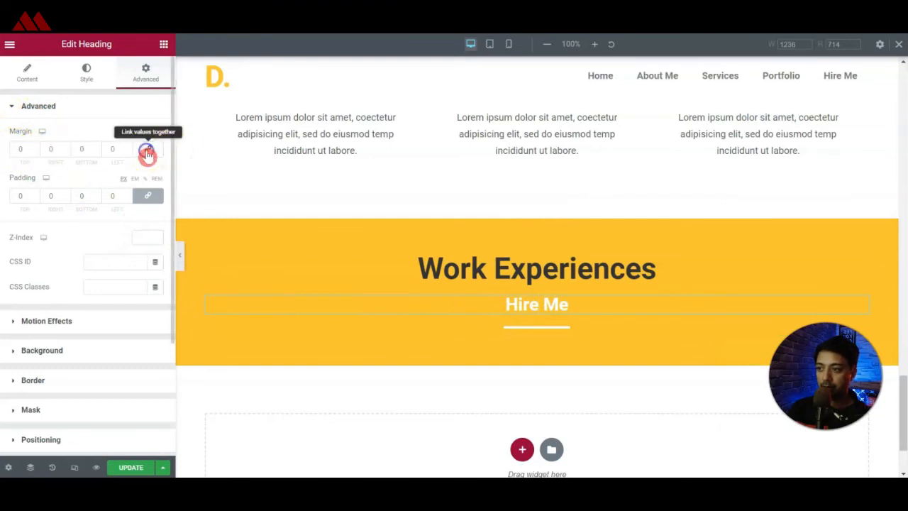
click(22, 149)
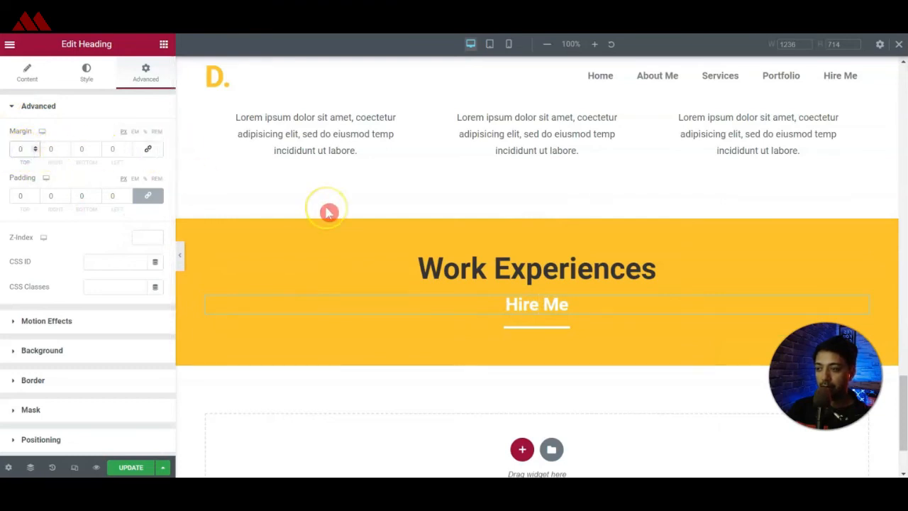
text(-3)
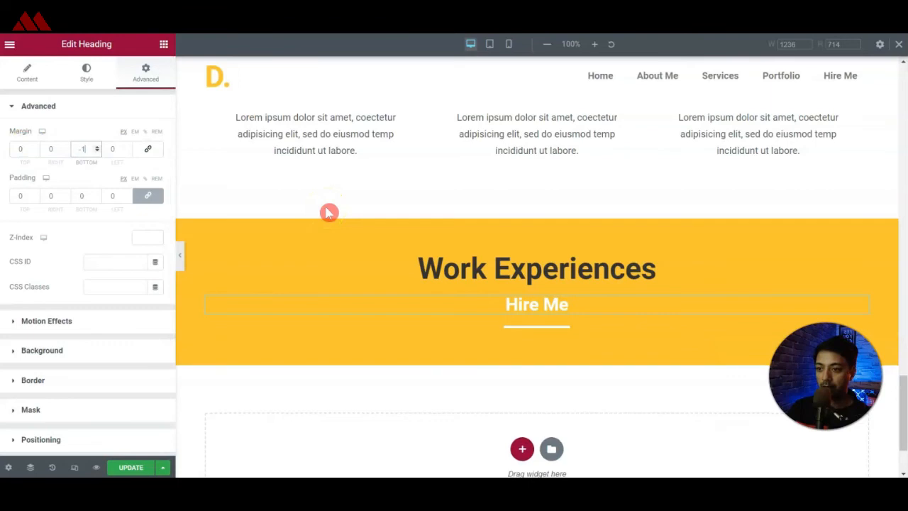
key(Down)
key(Down)
key(Down)
key(Down)
key(Down)
key(Down)
key(Down)
key(Down)
key(Down)
key(Down)
key(Down)
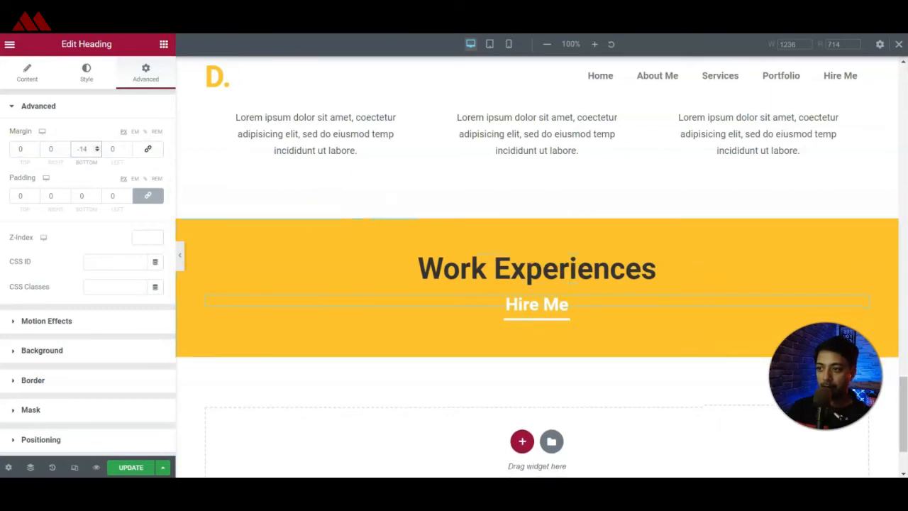
Copy the first work experience's lorem ipsum description and place the copy below the Hire Me divider.
click(263, 124)
triple_click(263, 124)
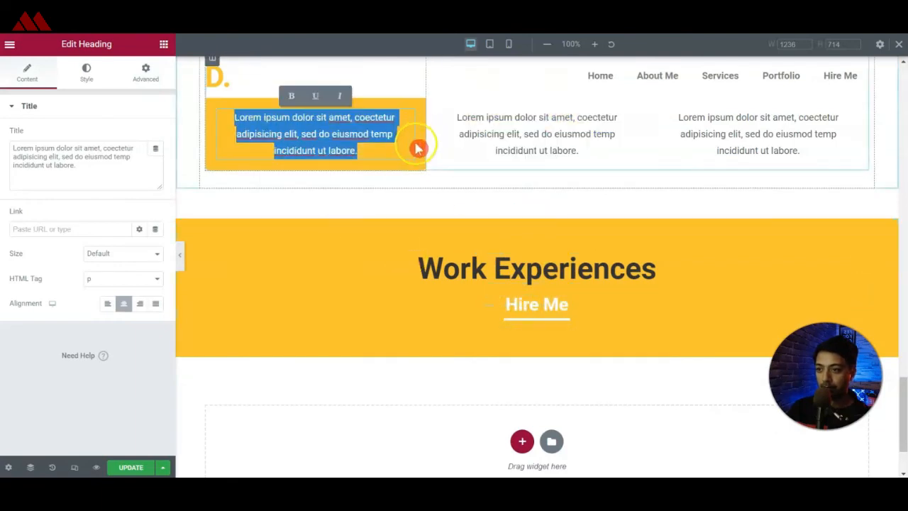
click(416, 178)
right_click(407, 122)
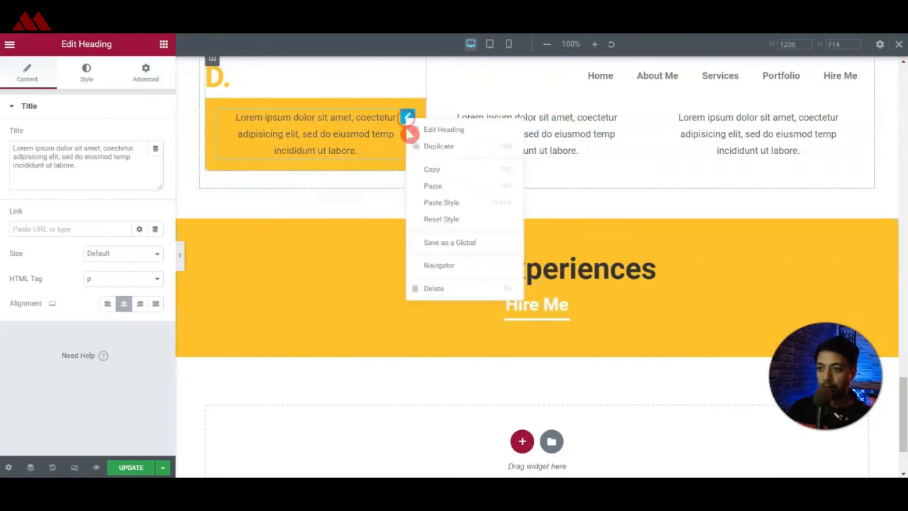
click(419, 168)
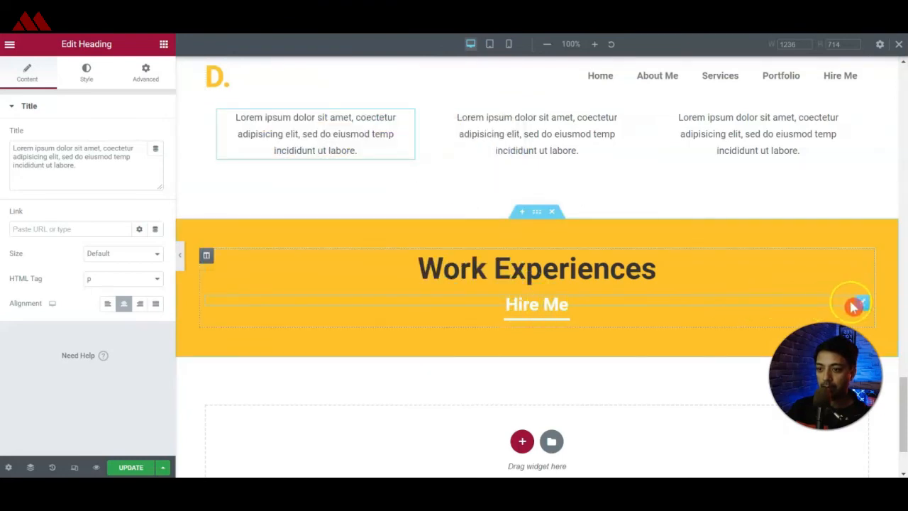
right_click(861, 305)
click(868, 364)
drag(862, 198, 451, 180)
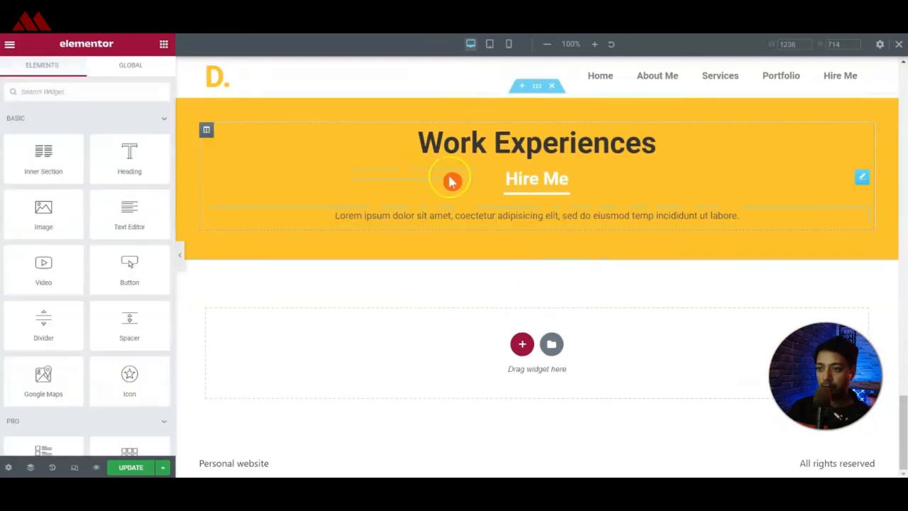
Search the widgets for "form" and add a Form widget below the Hire Me description text.
click(104, 92)
text(form)
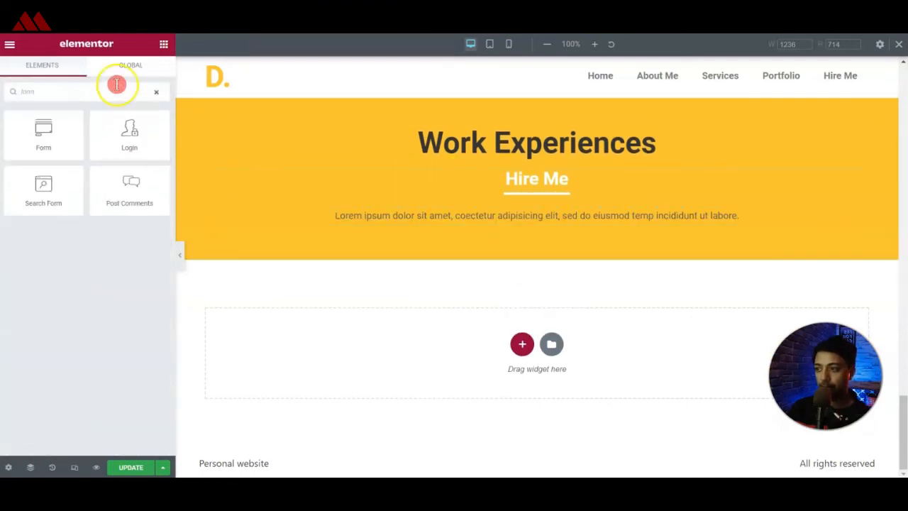
drag(30, 138, 435, 223)
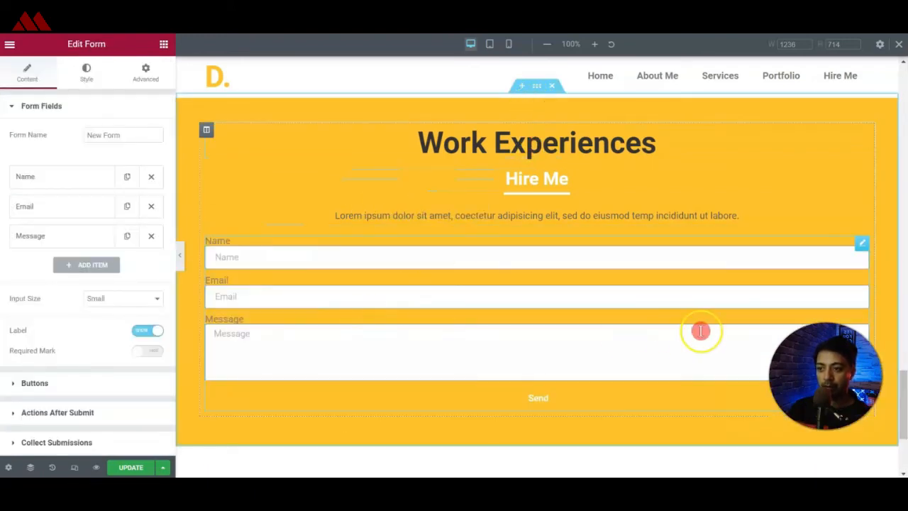
Set the yellow Hire Me section's boxed content width to 800.
click(539, 88)
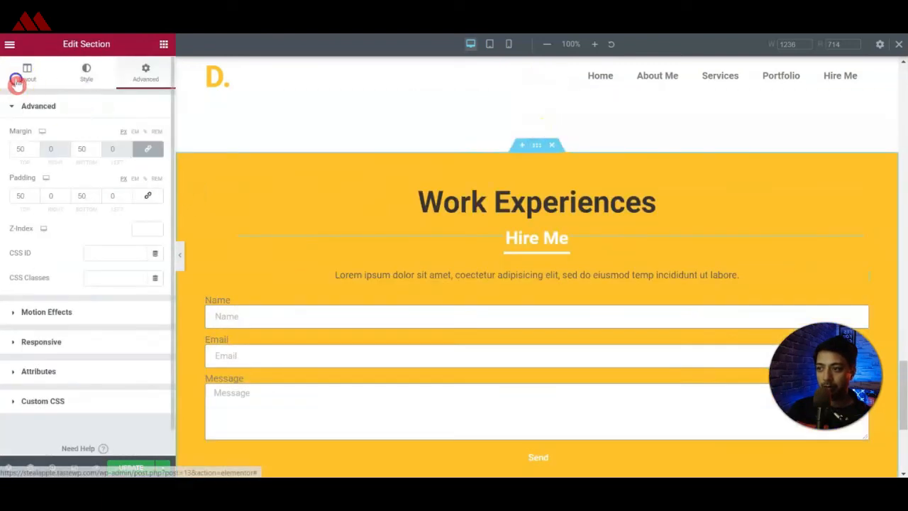
click(15, 81)
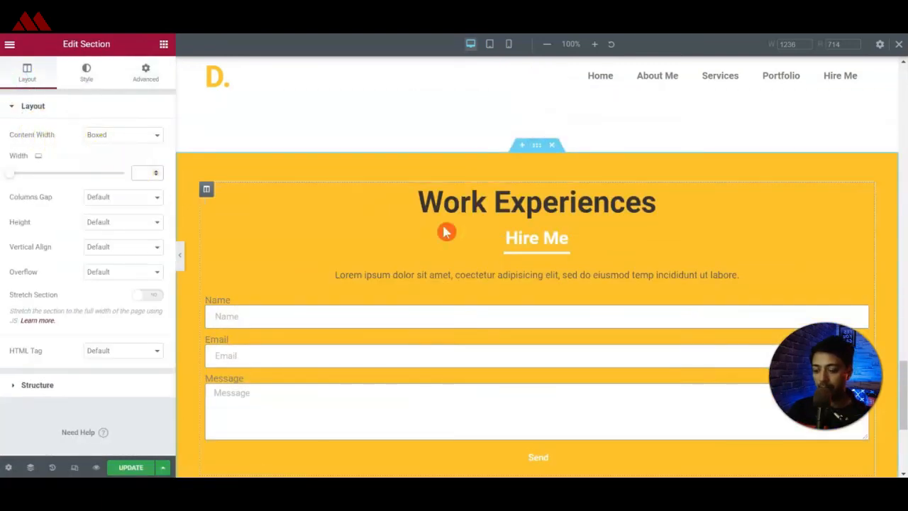
text(80)
key(BackSpace)
key(BackSpace)
text(800)
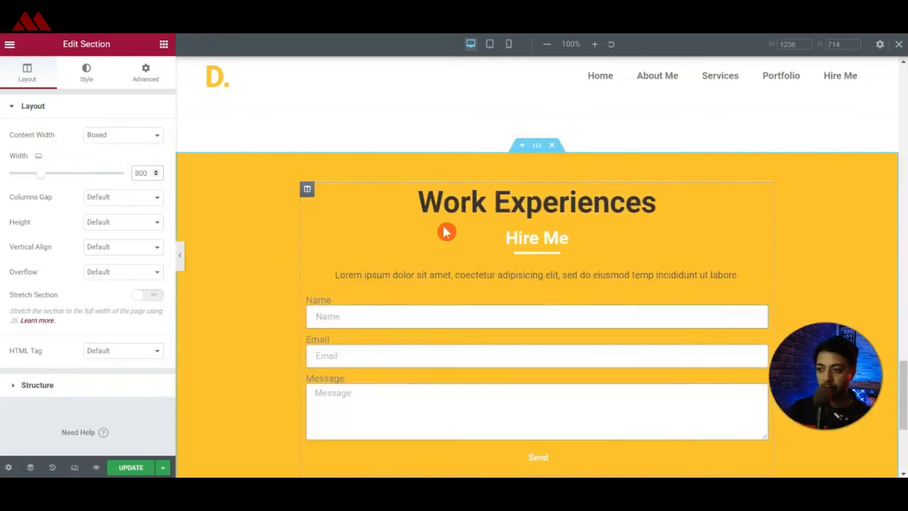
Hide the field labels of the Hire Me form so only the placeholders remain.
scroll(445, 232, down, 2)
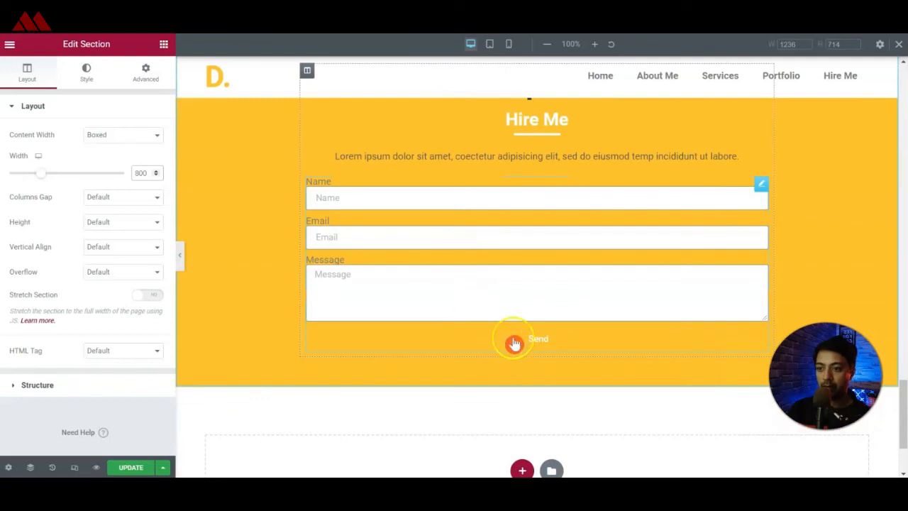
click(415, 259)
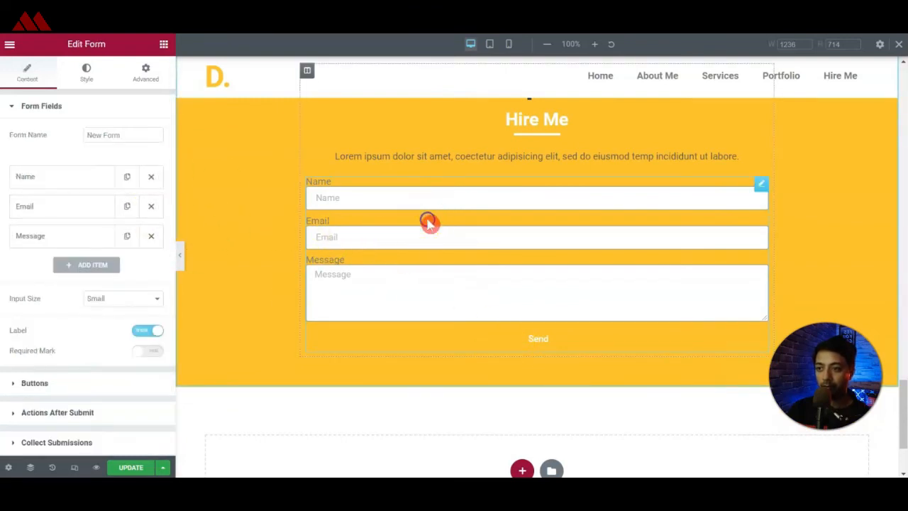
click(142, 331)
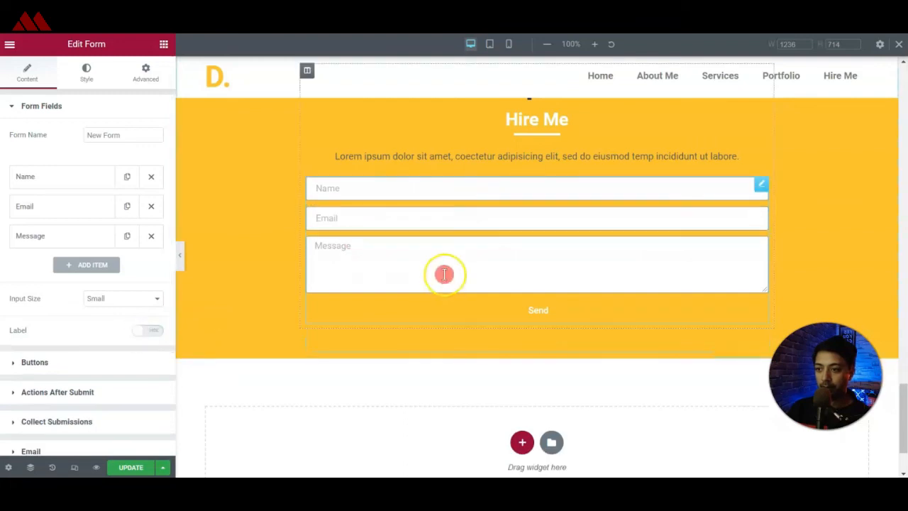
click(572, 320)
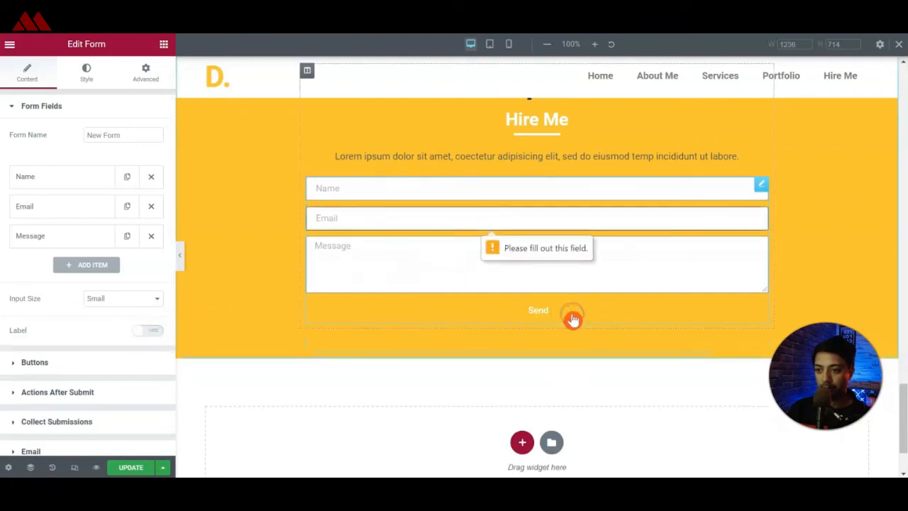
Set the background color of the form's Send button to the global Primary color.
click(91, 69)
scroll(62, 306, down, 3)
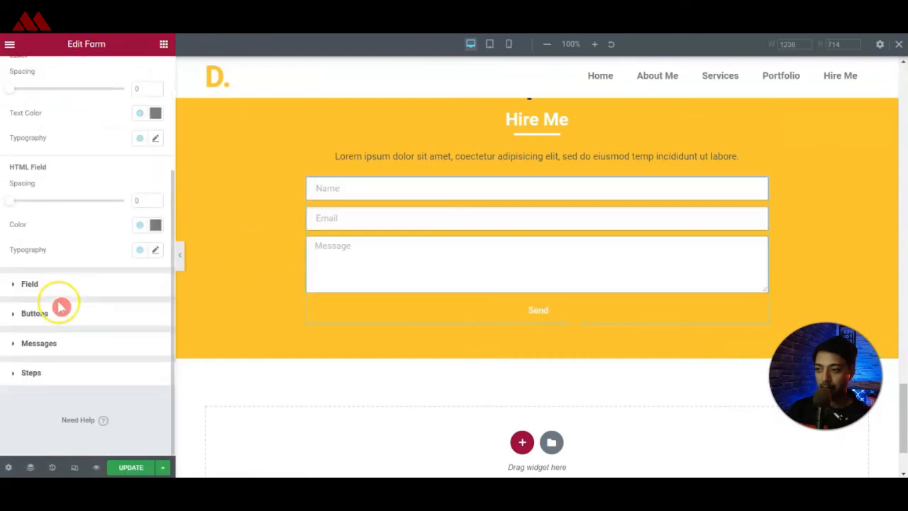
click(30, 313)
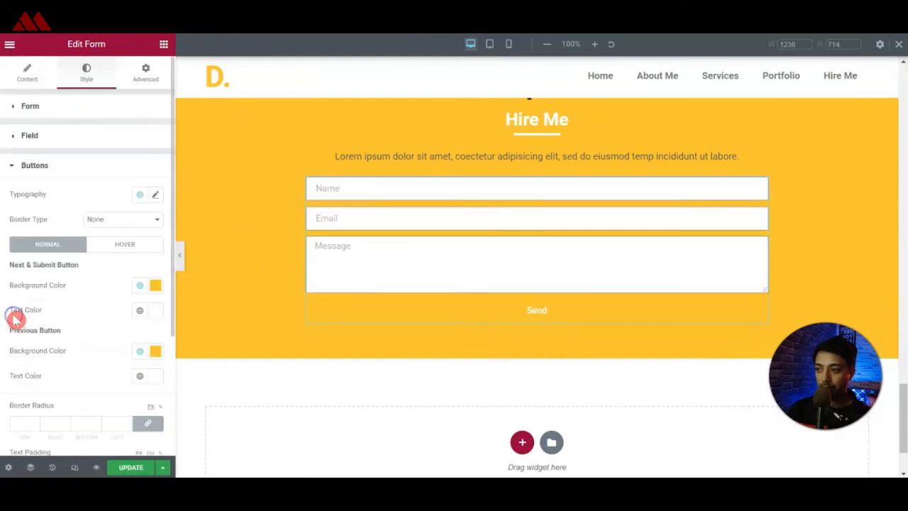
click(140, 285)
click(76, 339)
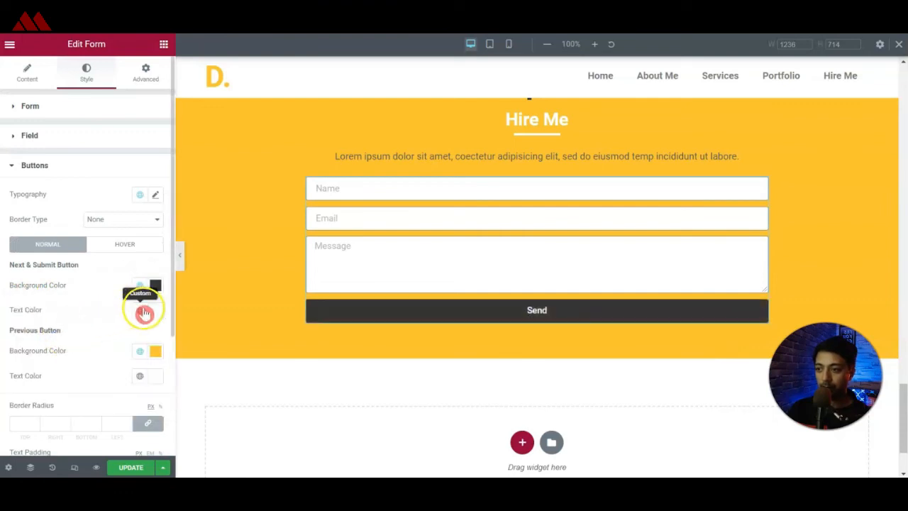
Set the Send button's hover text color to the global Accent color and update the page.
click(134, 249)
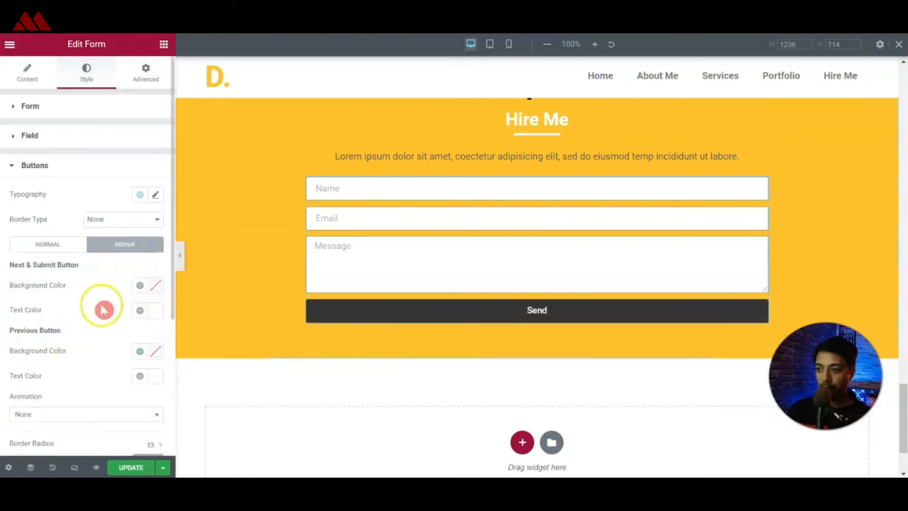
click(139, 310)
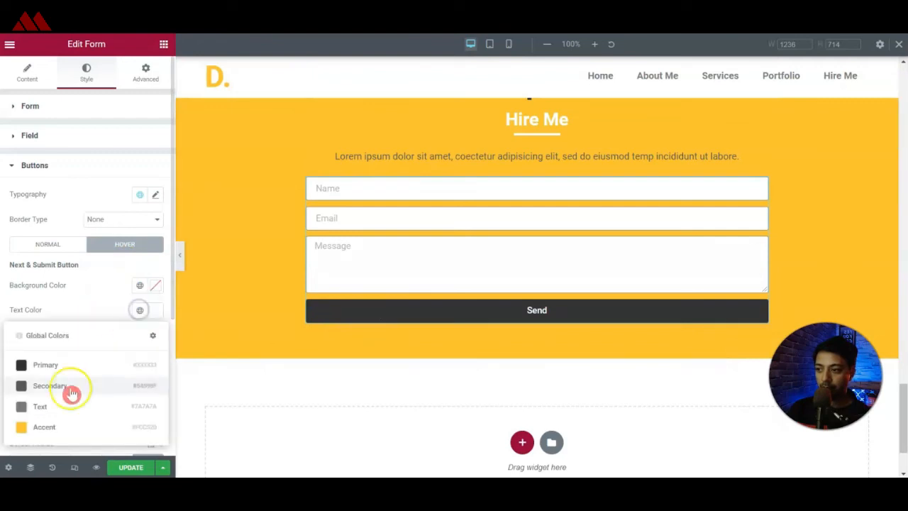
click(37, 428)
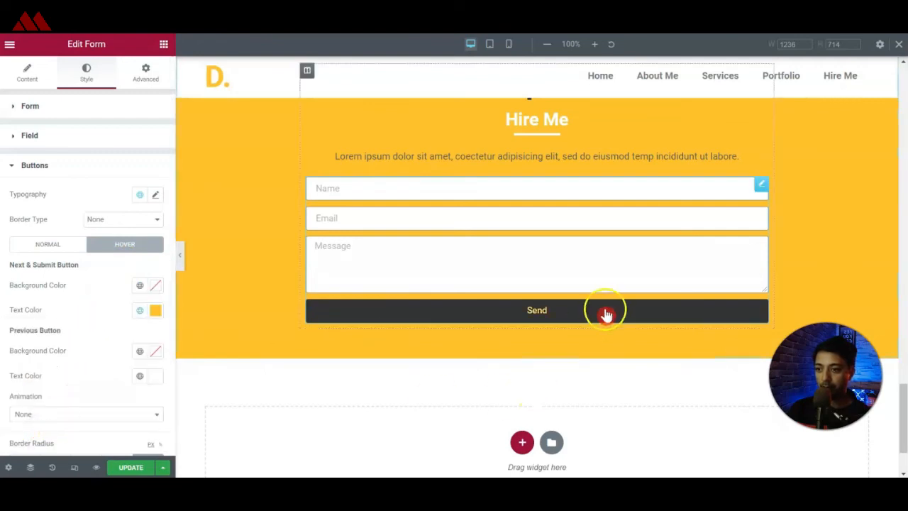
click(28, 71)
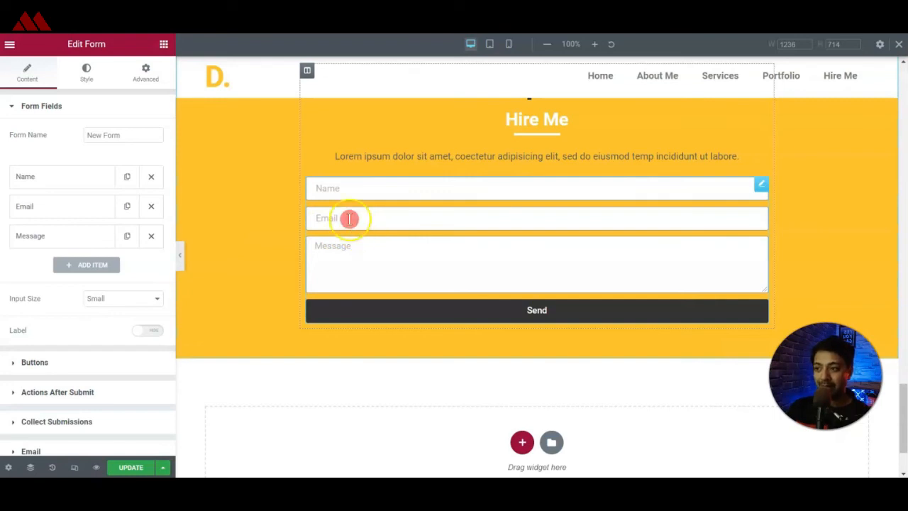
click(142, 468)
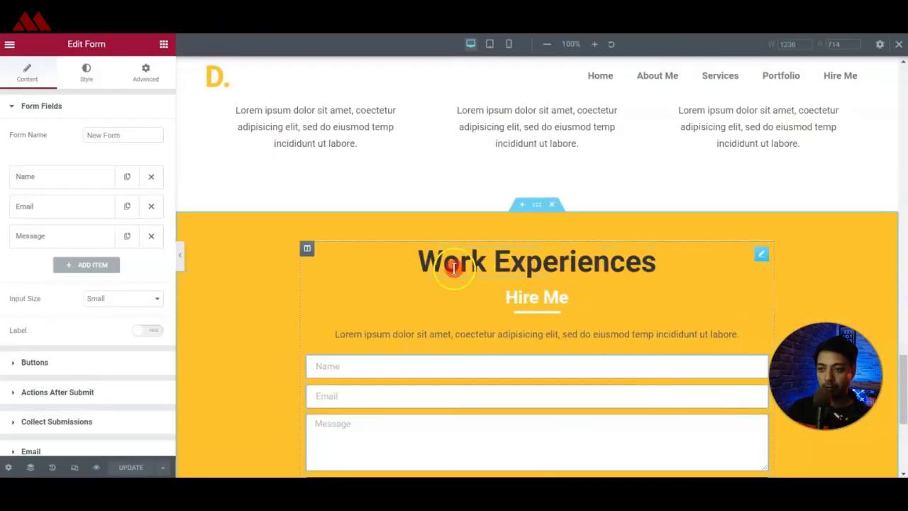
Replace the Work Experiences heading above Hire Me with "Have Any Project In Mind?", update the page and check it live.
click(454, 267)
click(104, 171)
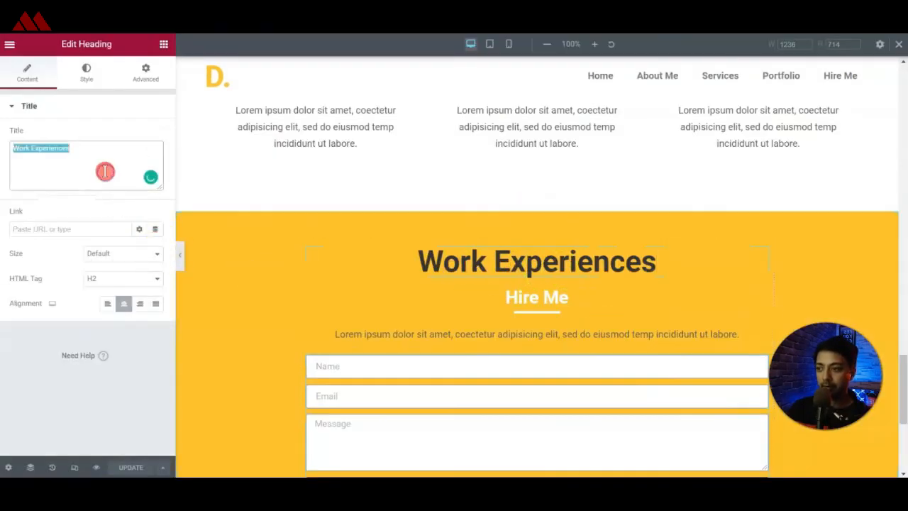
key(ctrl+v)
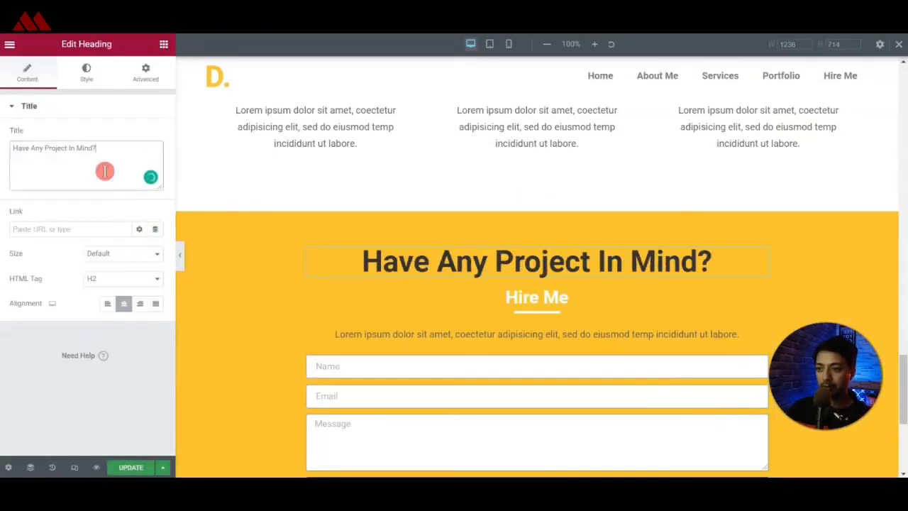
click(131, 467)
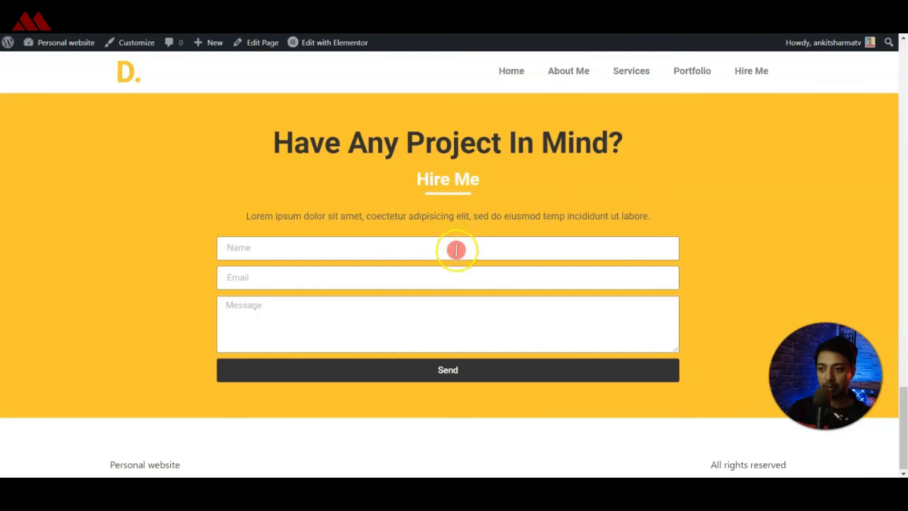
scroll(588, 258, down, 1)
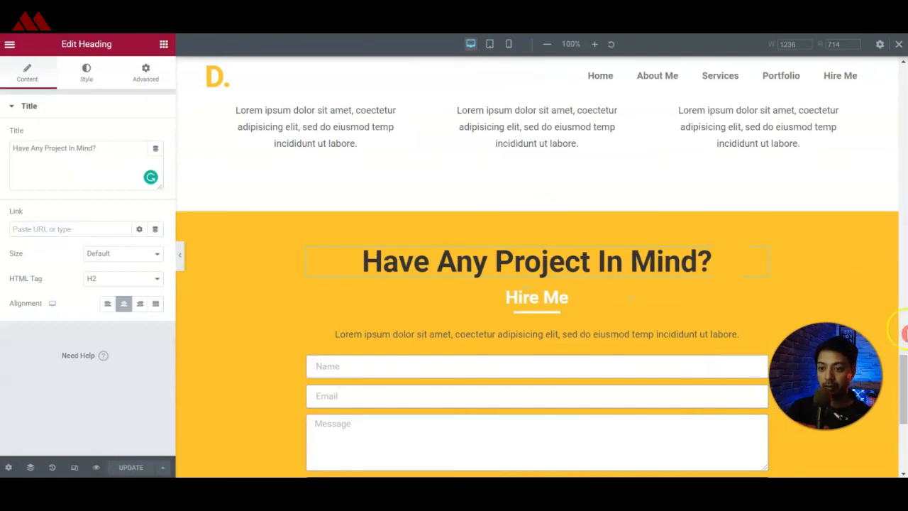
Set the CSS ID of the "I'm David" hero section to top.
scroll(900, 334, up, 15)
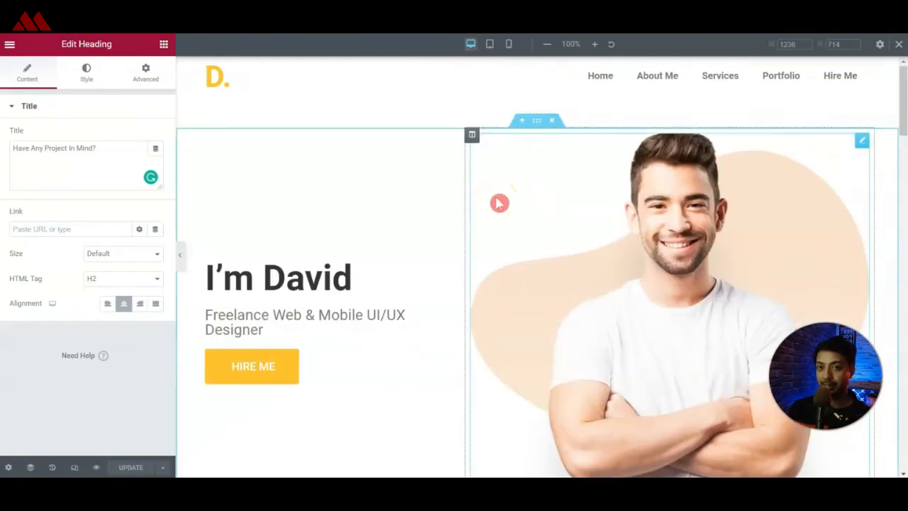
click(534, 124)
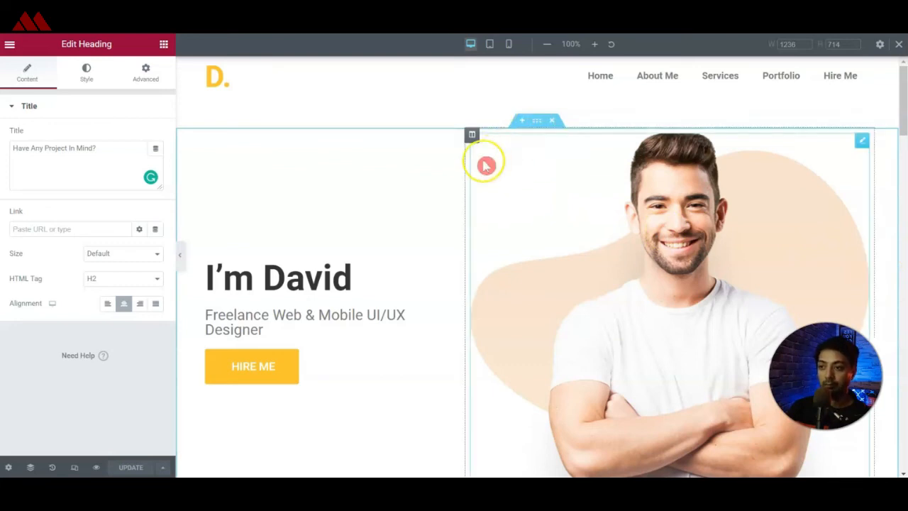
click(535, 128)
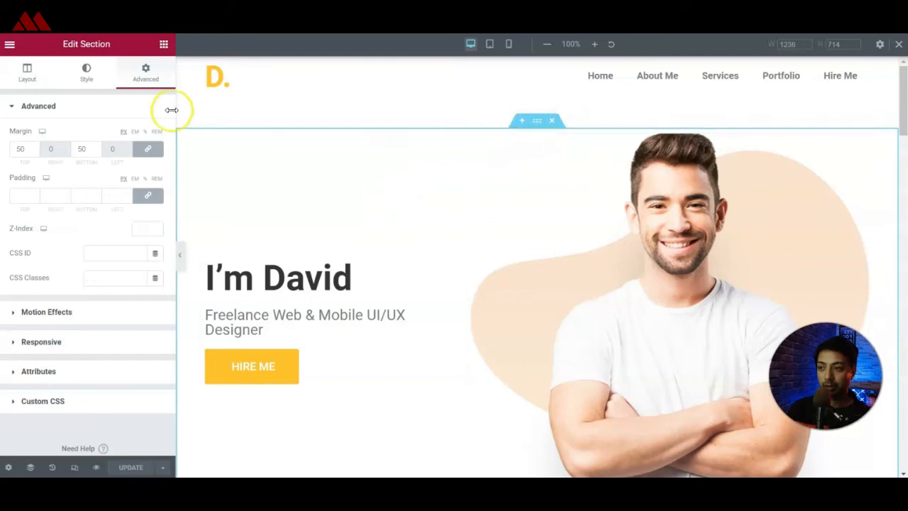
click(150, 84)
click(169, 87)
click(170, 112)
click(20, 254)
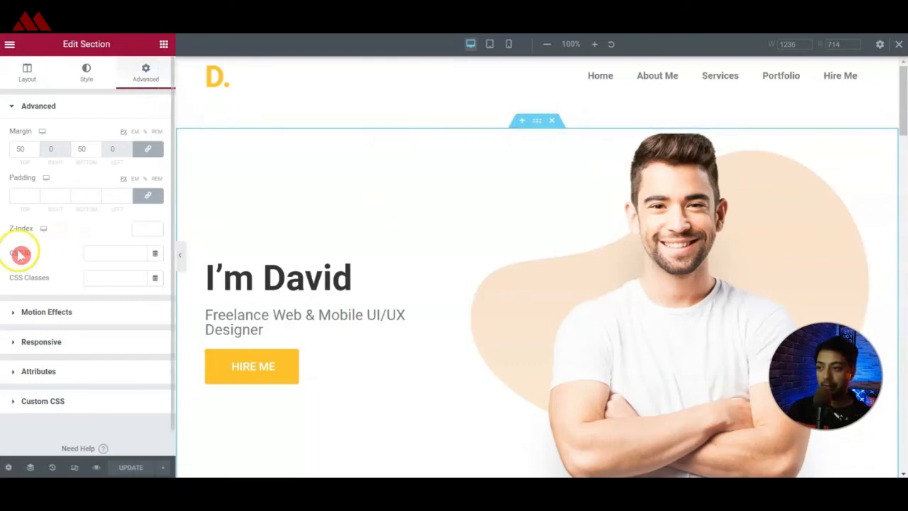
click(101, 251)
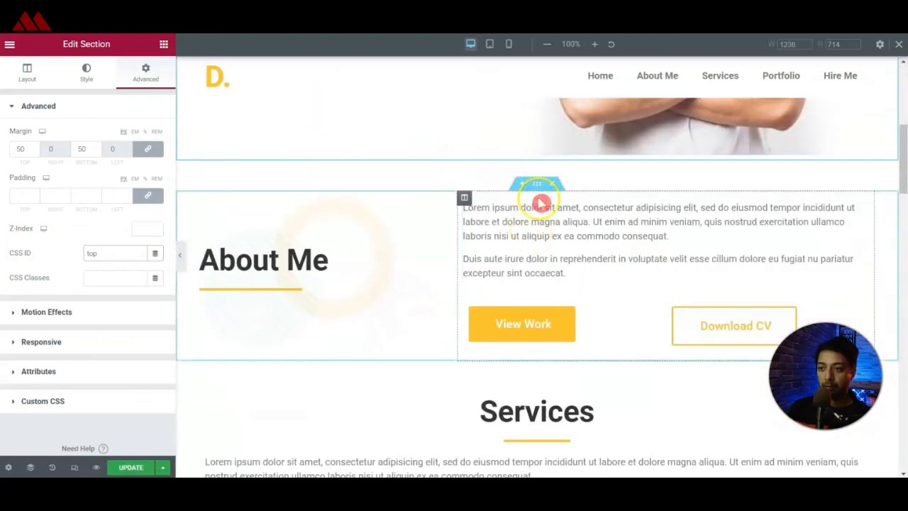
Try to assign a CSS ID to the About Me section.
click(537, 187)
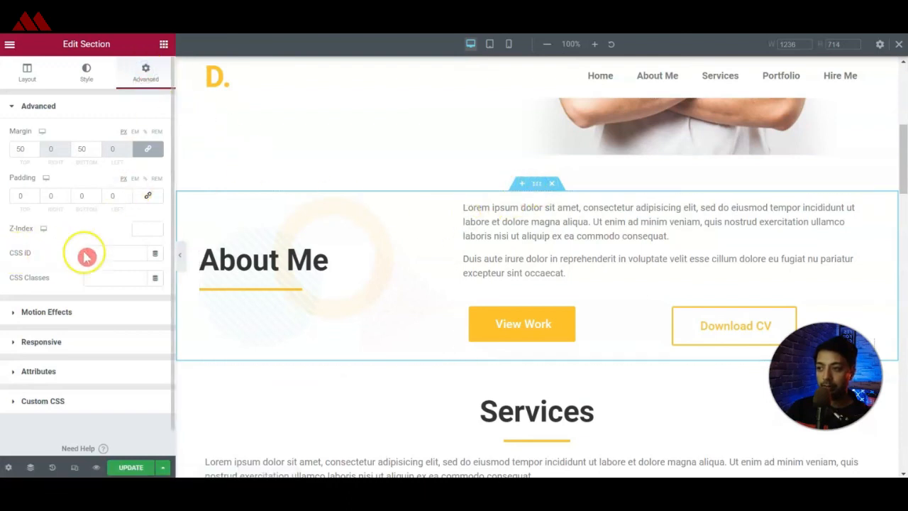
click(123, 253)
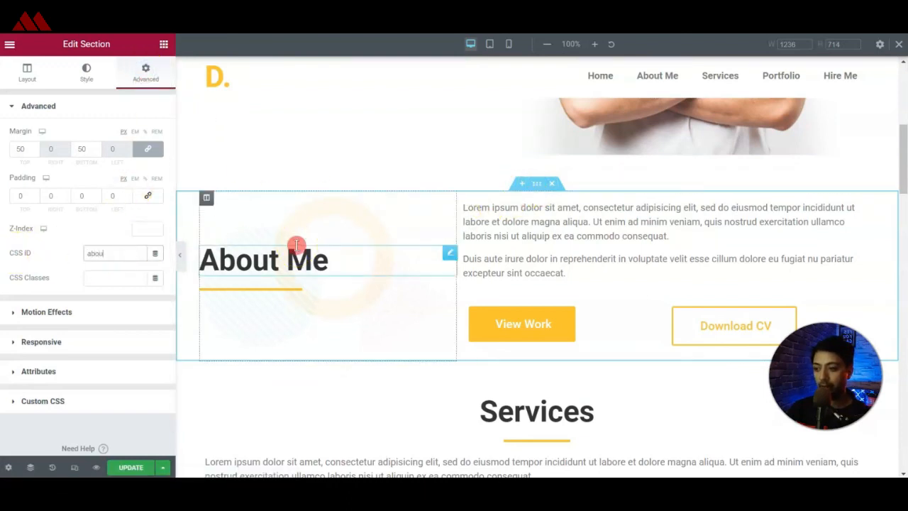
click(106, 238)
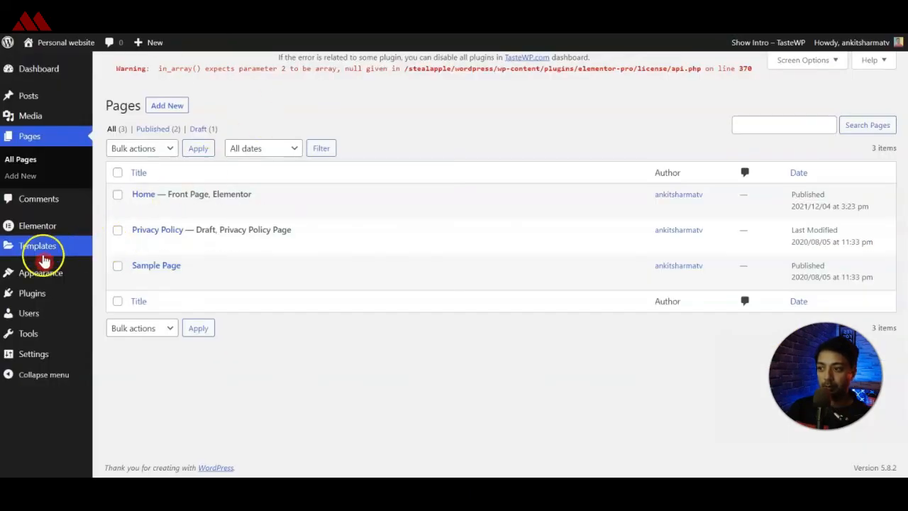
Look up the Home item's URL in the WordPress menu editor and set the hero section's CSS ID to home.
click(126, 305)
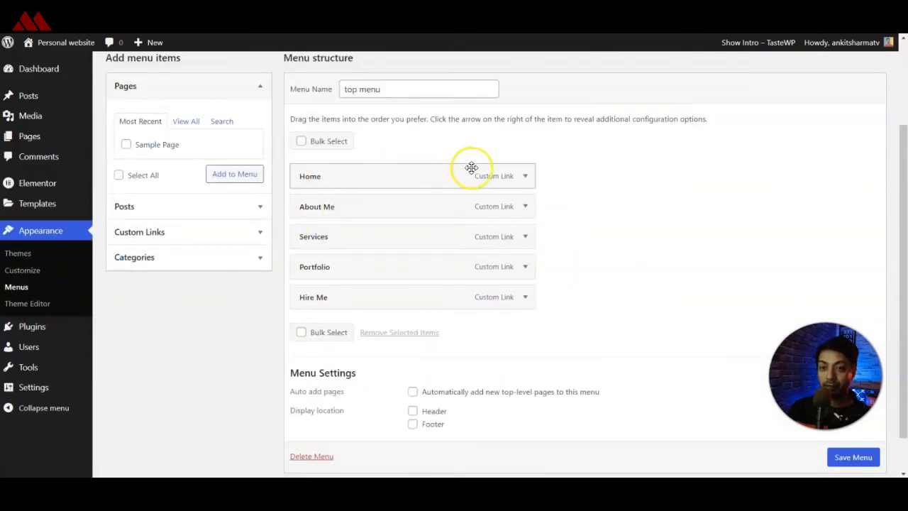
click(523, 175)
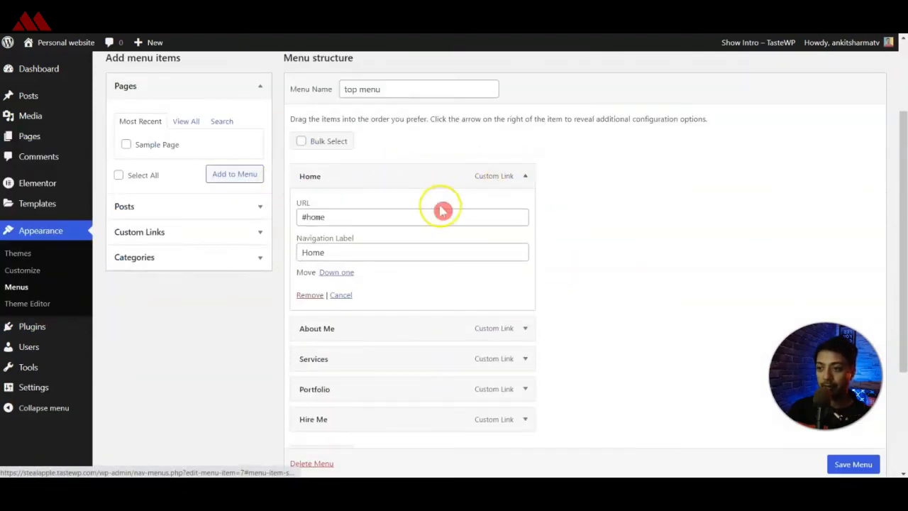
click(323, 218)
triple_click(322, 218)
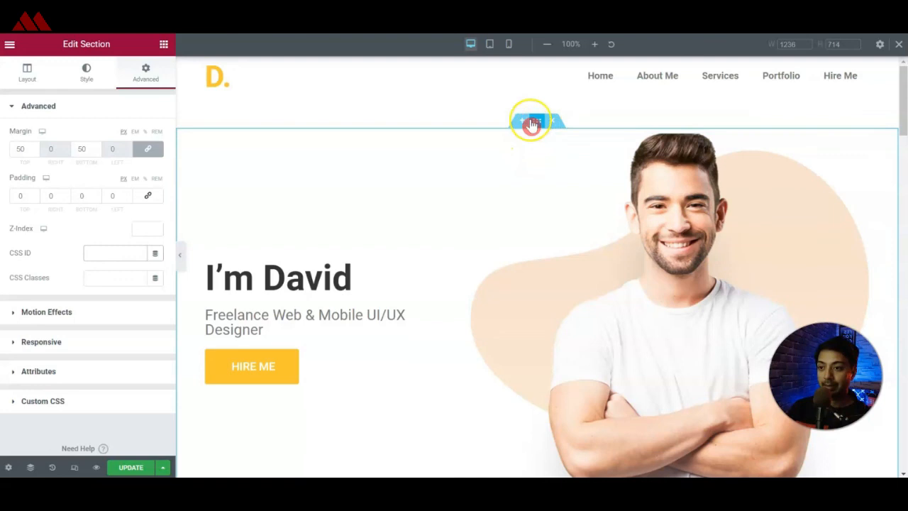
click(899, 44)
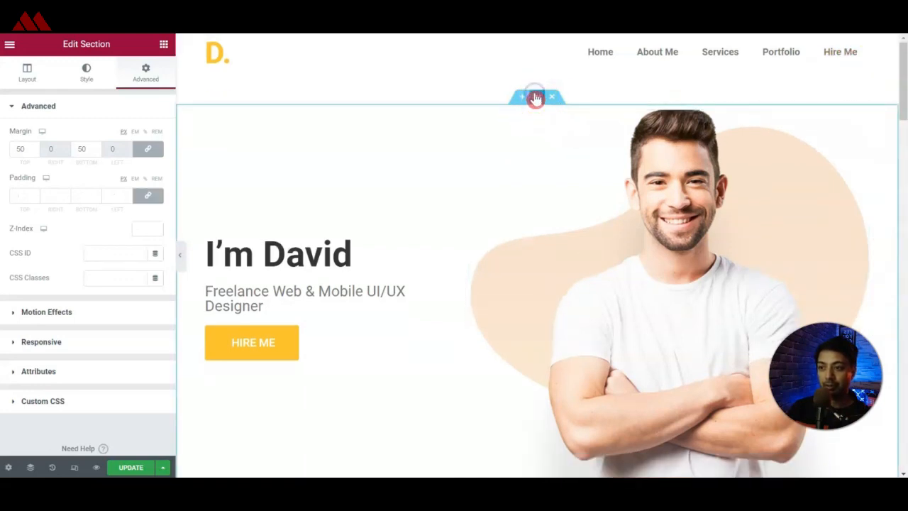
click(145, 78)
click(97, 252)
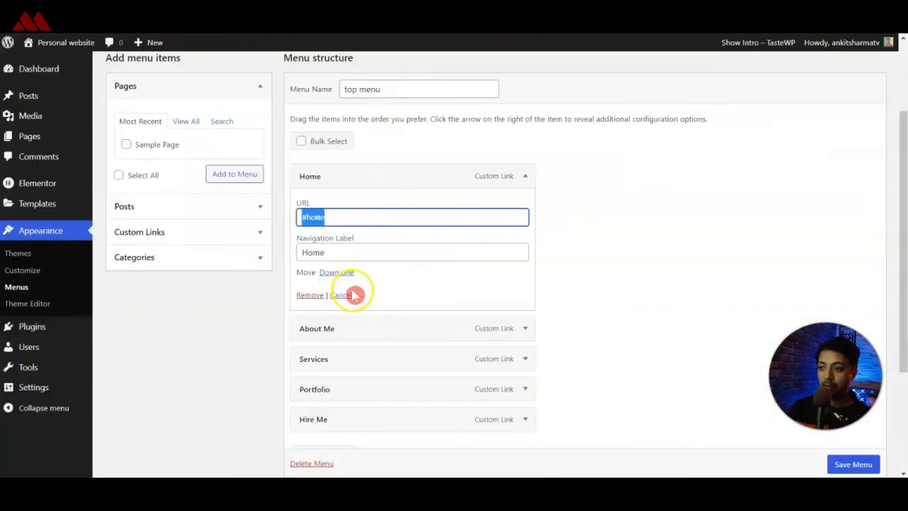
Copy the anchor name from the About Me menu item's URL and set the About Me section's CSS ID to about.
scroll(442, 269, down, 2)
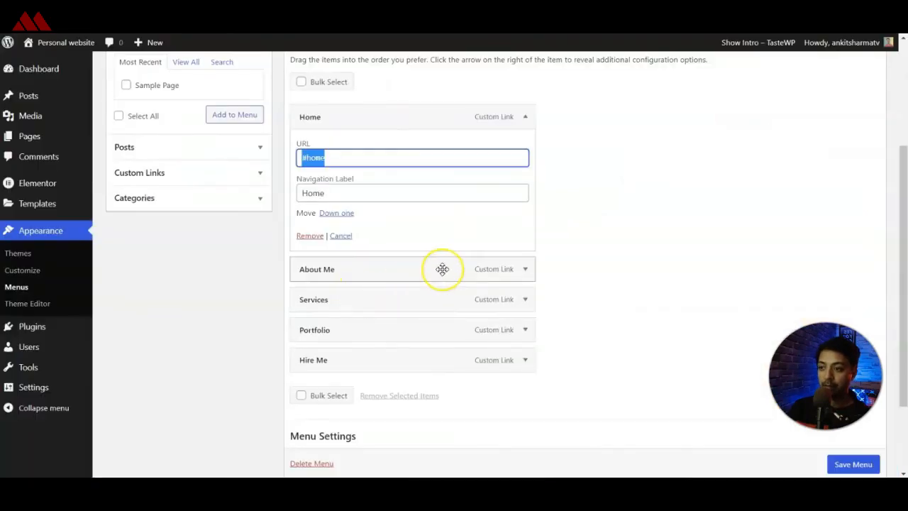
click(519, 272)
scroll(454, 280, down, 1)
click(367, 286)
click(361, 251)
drag(351, 250, 301, 249)
key(ctrl+c)
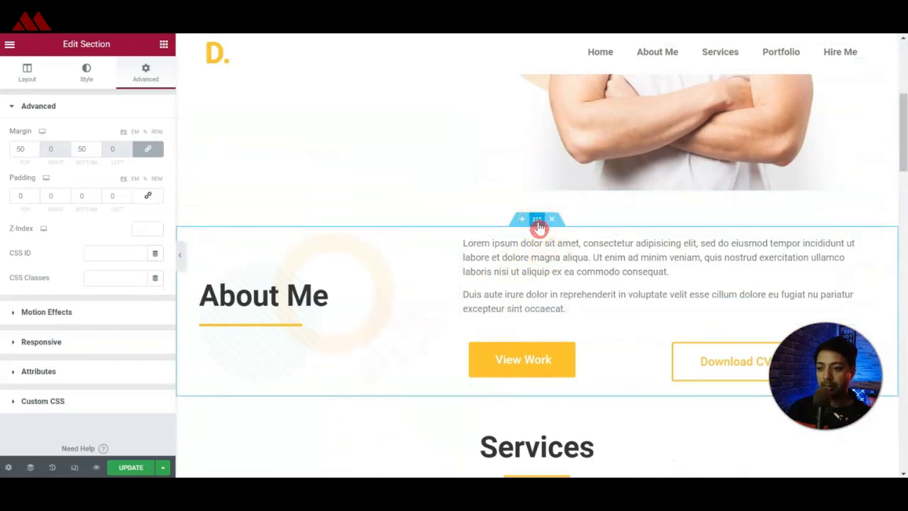
click(93, 255)
key(ctrl+v)
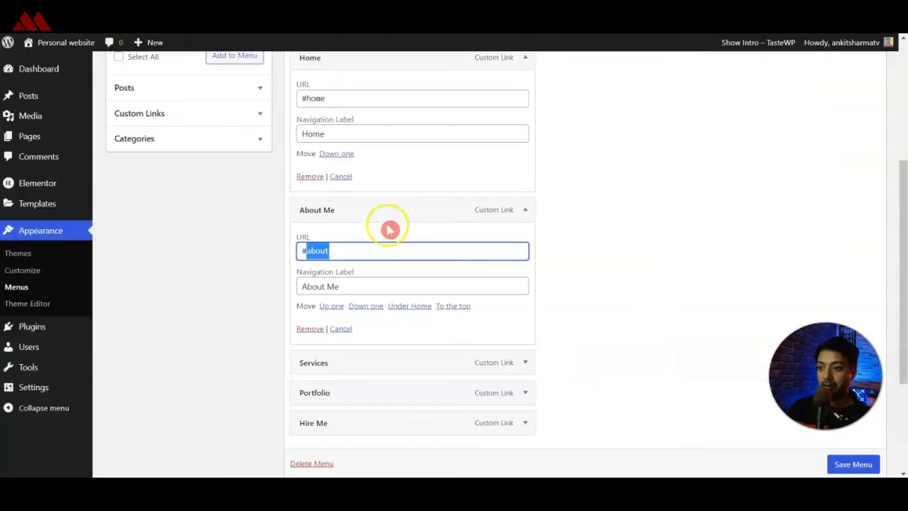
Look up the Services item's URL in the WordPress menu editor and set the Services section's CSS ID to services.
scroll(390, 339, down, 1)
click(519, 304)
click(369, 349)
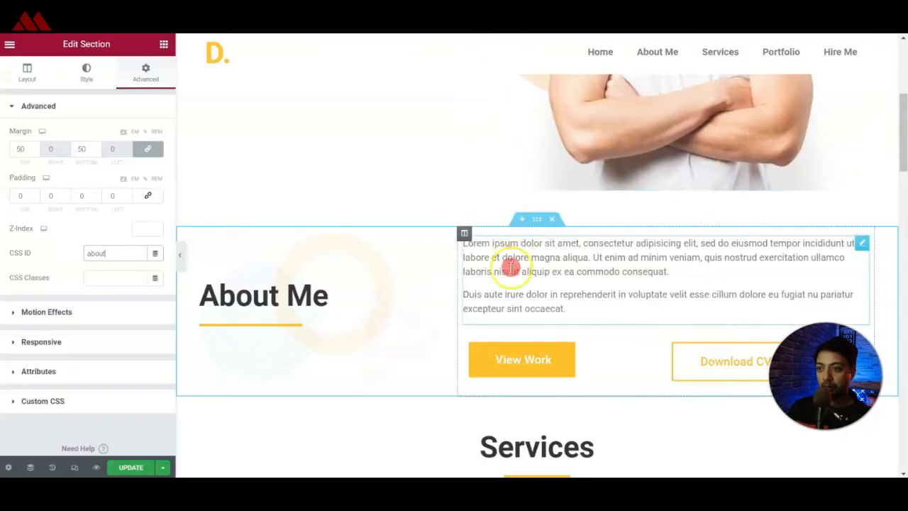
scroll(506, 266, down, 5)
scroll(525, 161, up, 1)
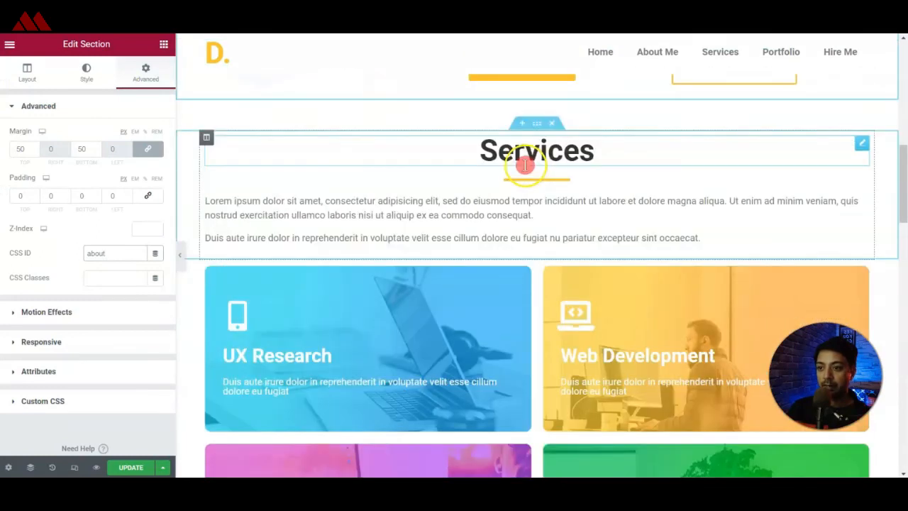
click(533, 124)
click(119, 256)
text(services)
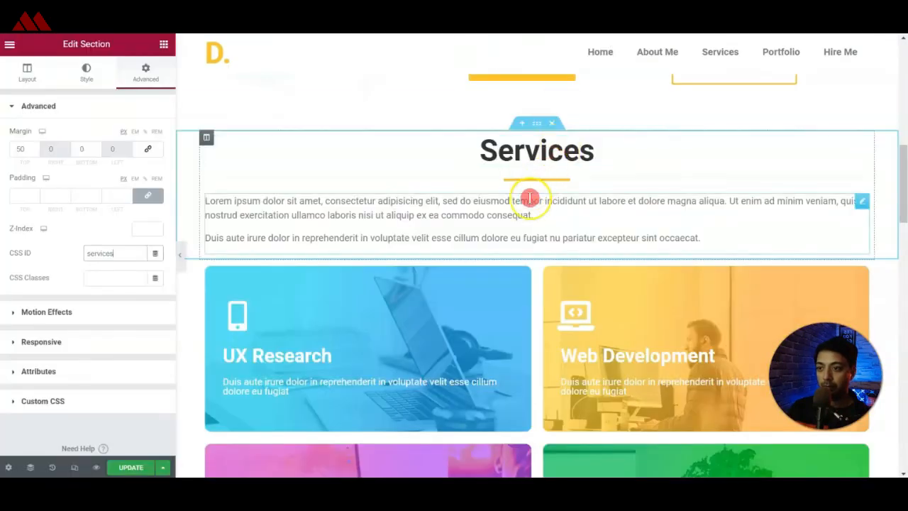
Set the CSS ID of the Latest Work section to work.
scroll(525, 206, down, 3)
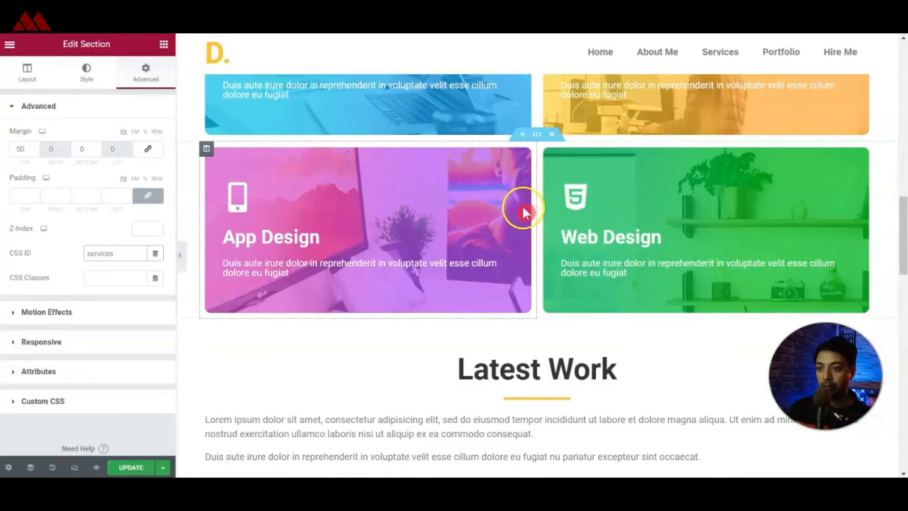
scroll(523, 211, down, 3)
click(329, 233)
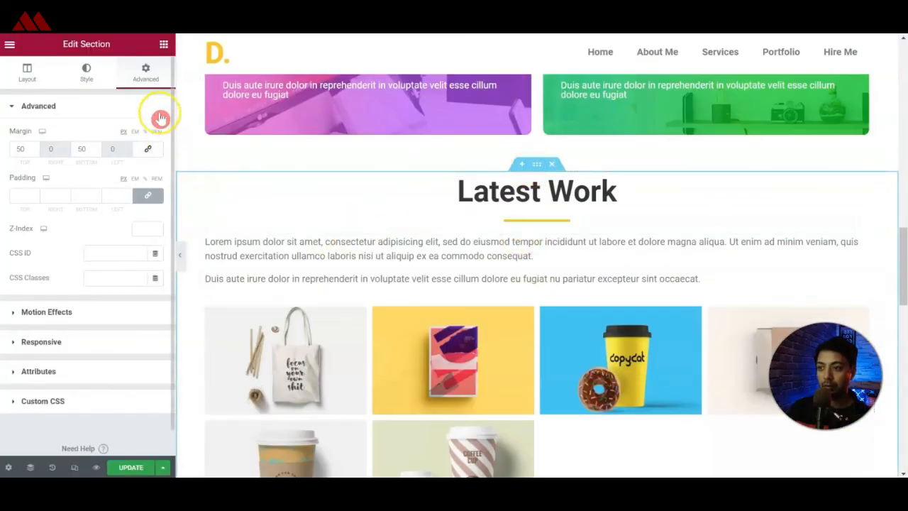
click(91, 253)
text(work)
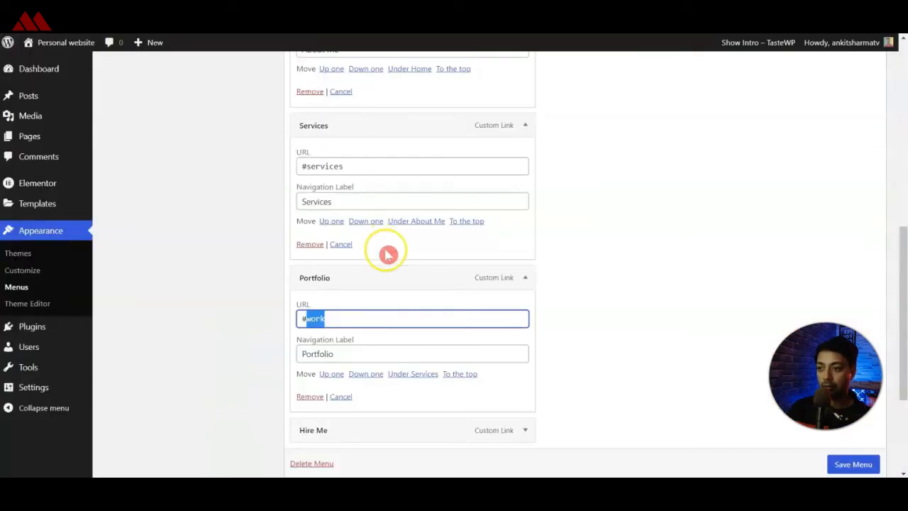
Using the anchor in the Hire Me menu item's URL, set the "Have Any Project In Mind?" section's CSS ID to hire and update the page.
scroll(388, 254, down, 2)
click(525, 311)
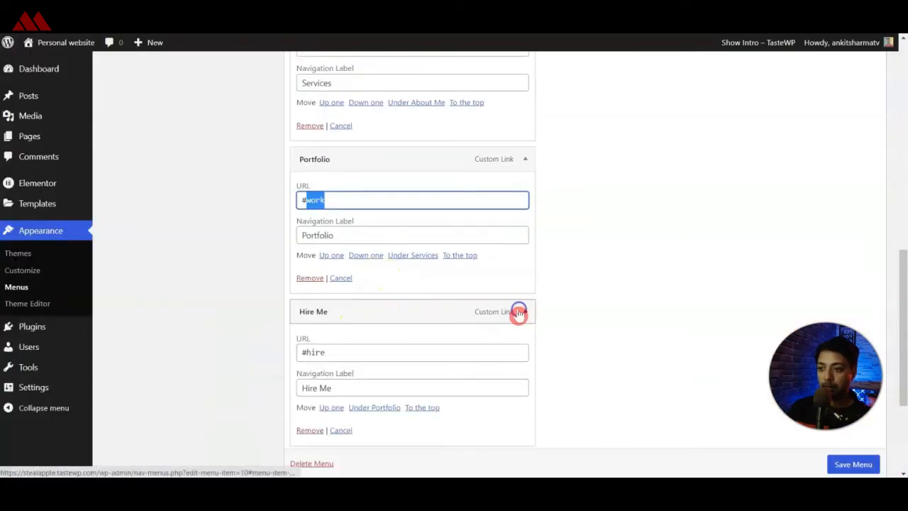
double_click(315, 352)
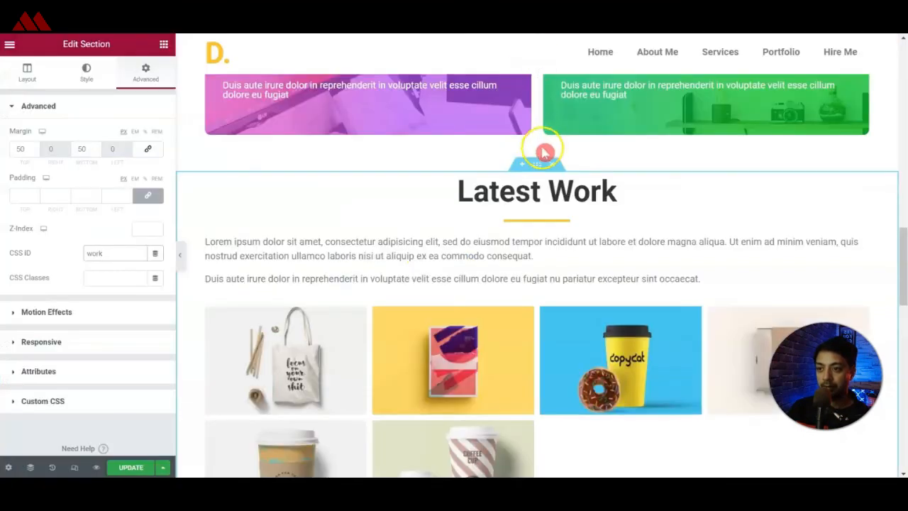
scroll(572, 235, down, 5)
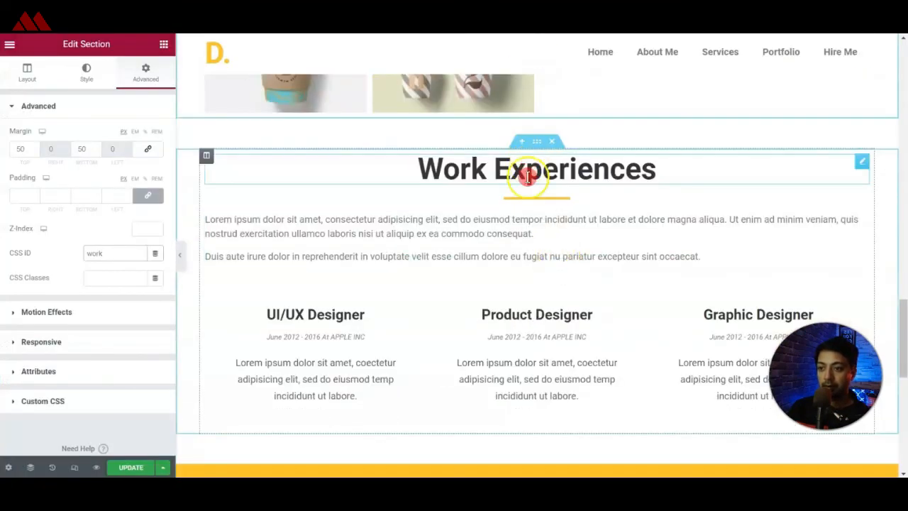
scroll(527, 177, down, 3)
click(537, 219)
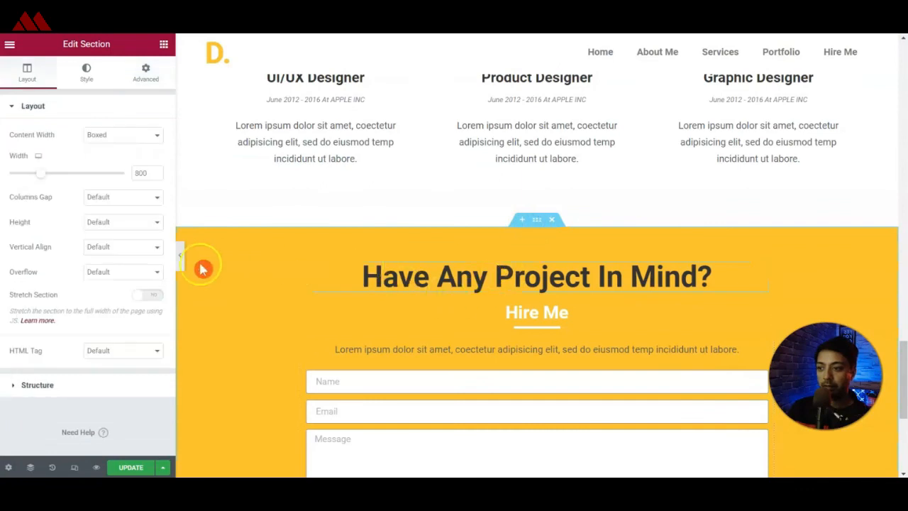
click(150, 77)
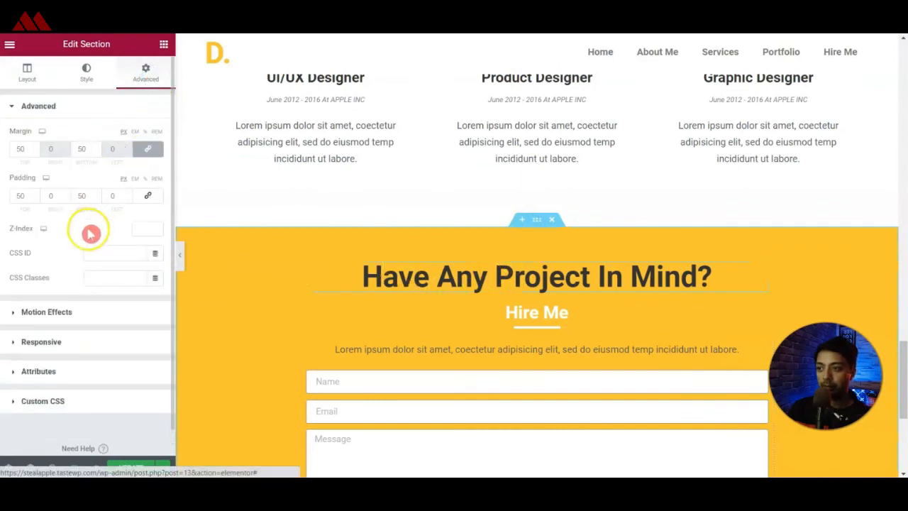
click(106, 252)
text(hire)
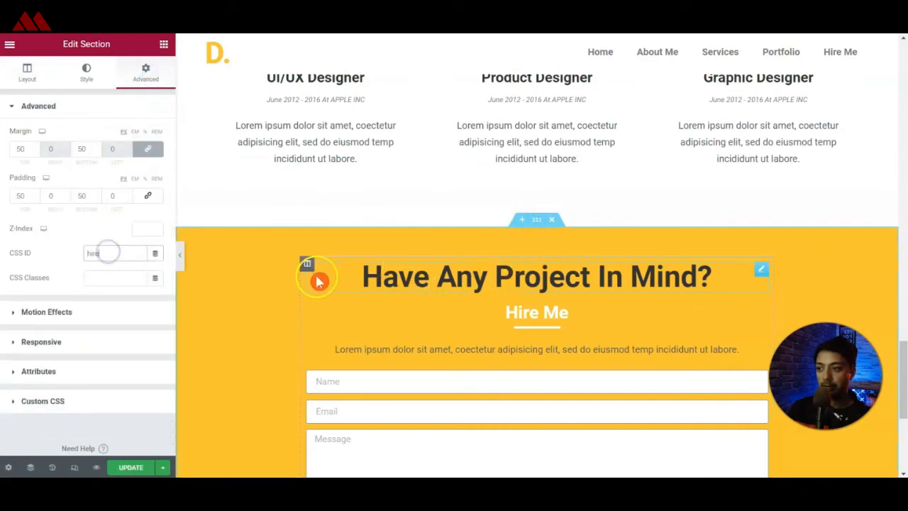
click(141, 468)
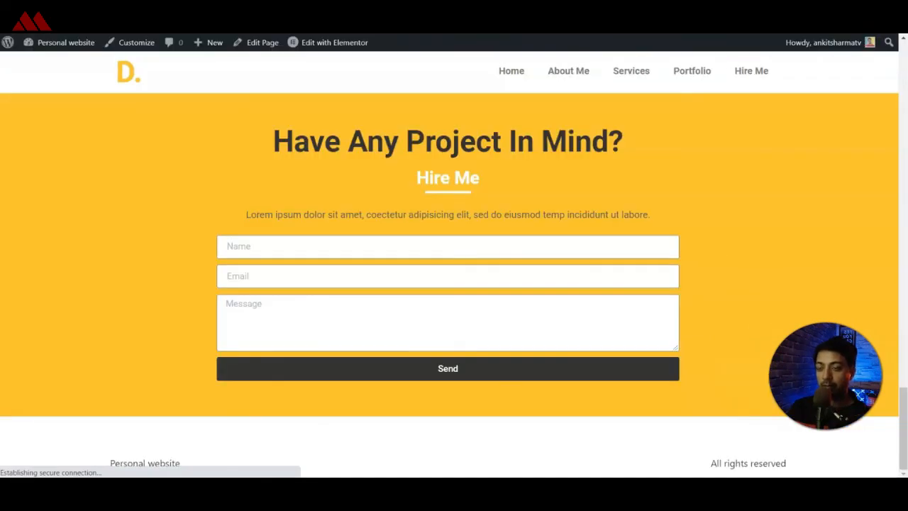
Test the Home, About Me, Portfolio and Hire Me anchor links in the header menu of the live page.
scroll(674, 187, up, 15)
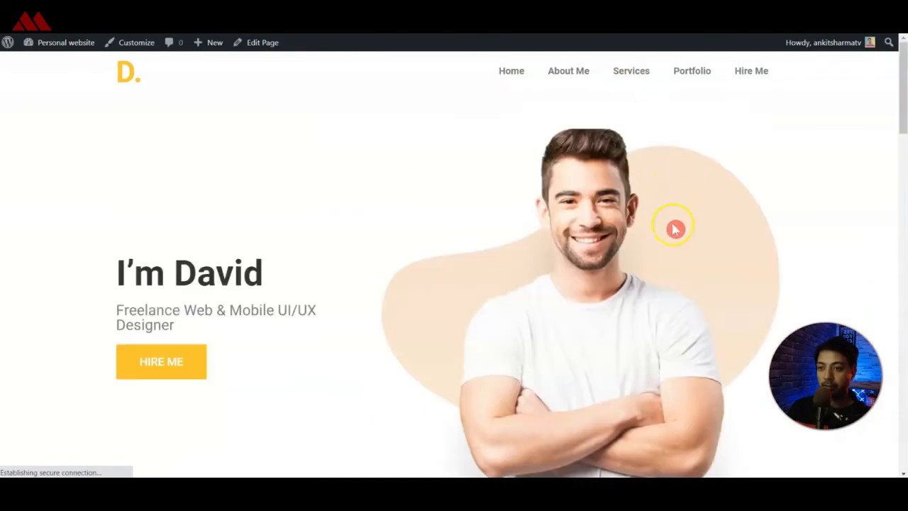
scroll(904, 206, down, 10)
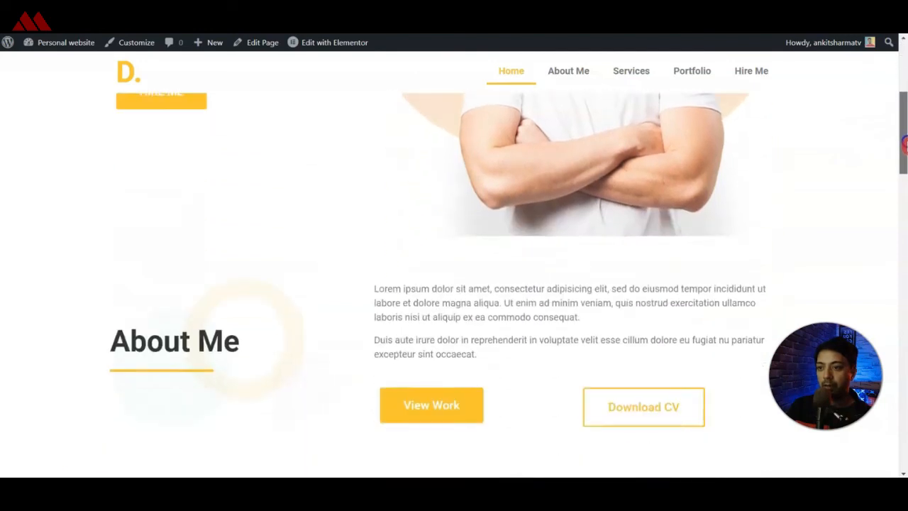
drag(905, 207, 905, 61)
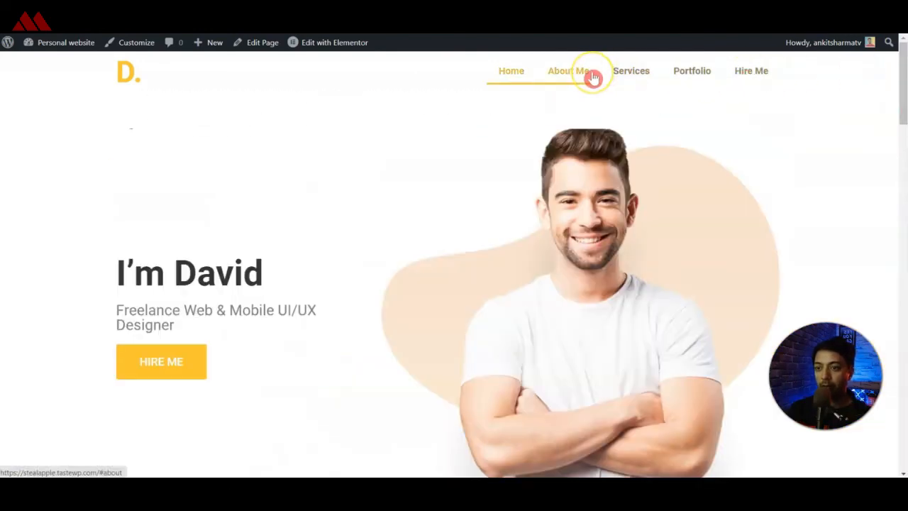
click(591, 75)
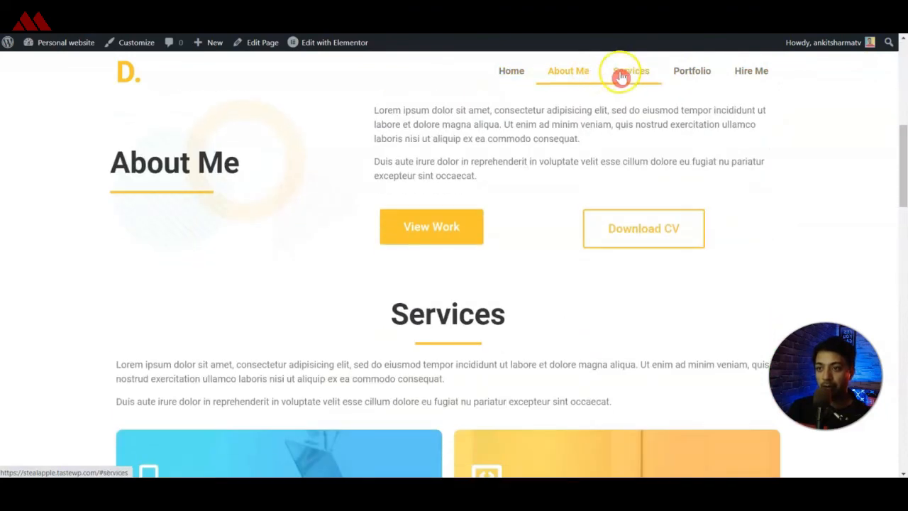
click(516, 76)
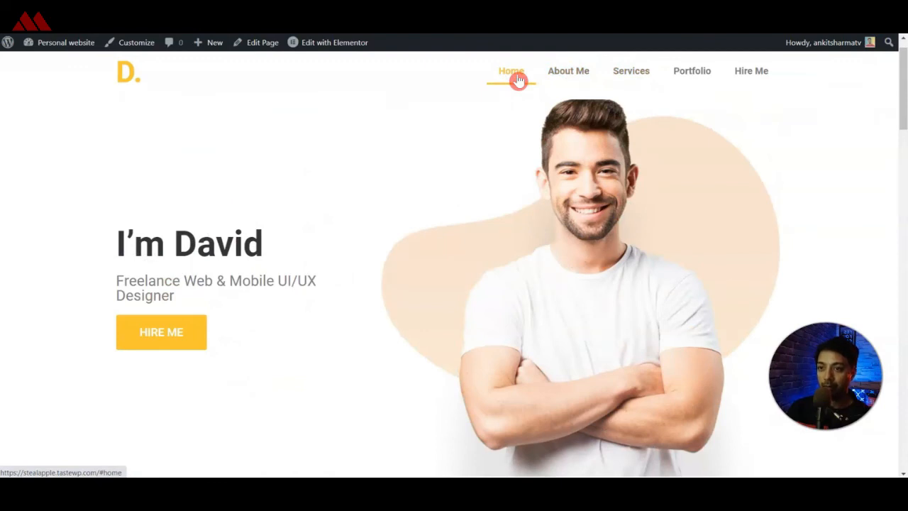
click(679, 79)
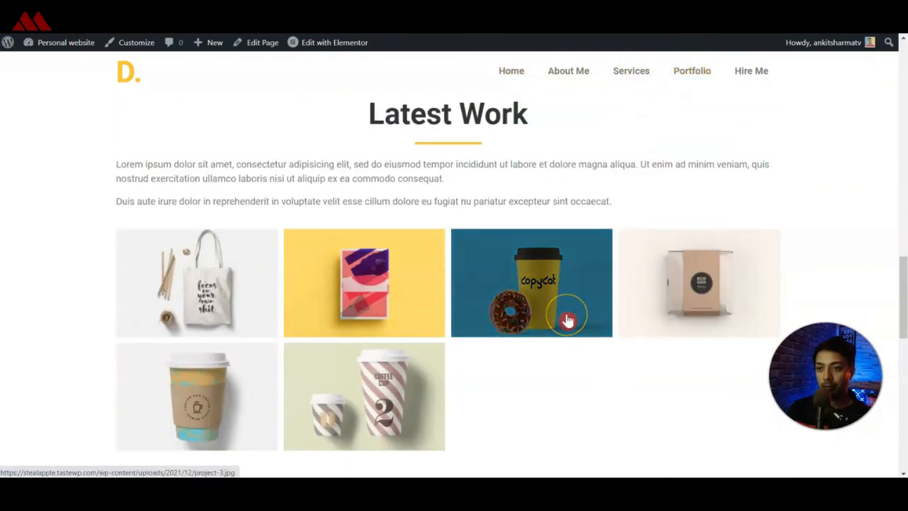
click(750, 77)
click(506, 75)
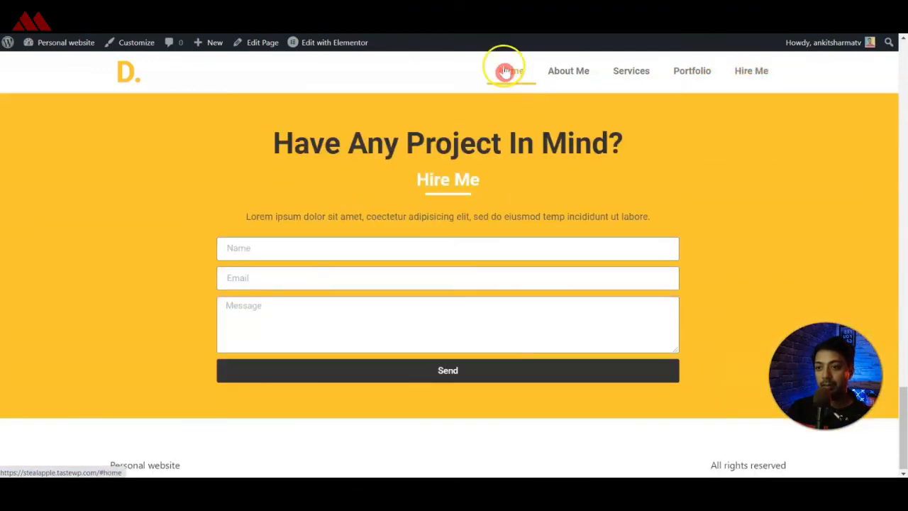
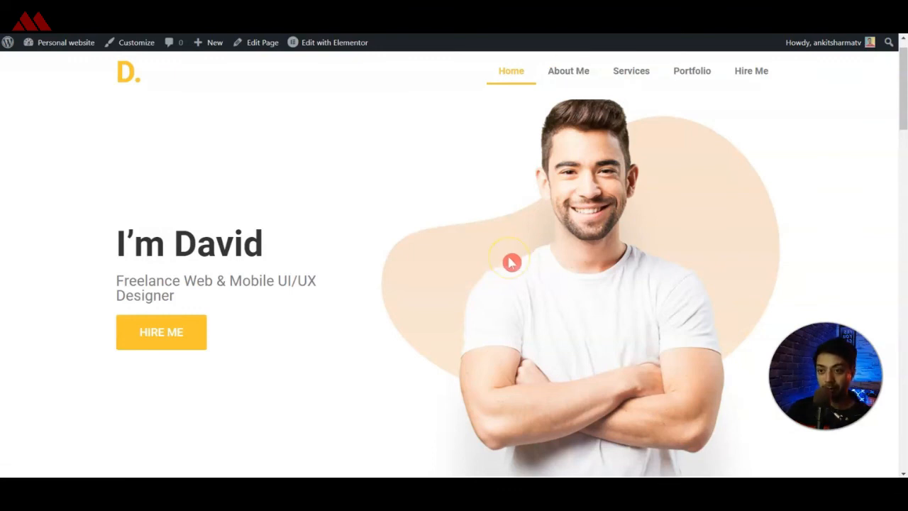
Exit the page editor to the dashboard and create a new Footer template in the Theme Builder.
click(353, 185)
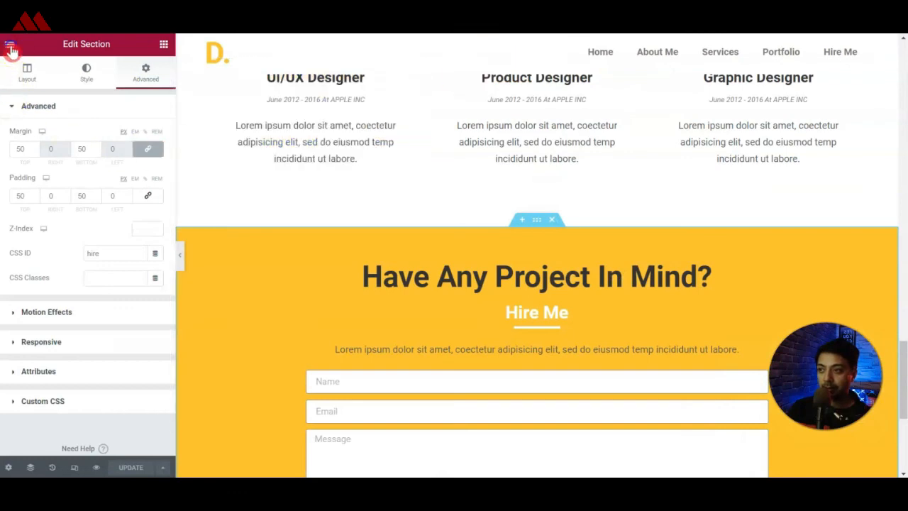
click(10, 44)
click(55, 236)
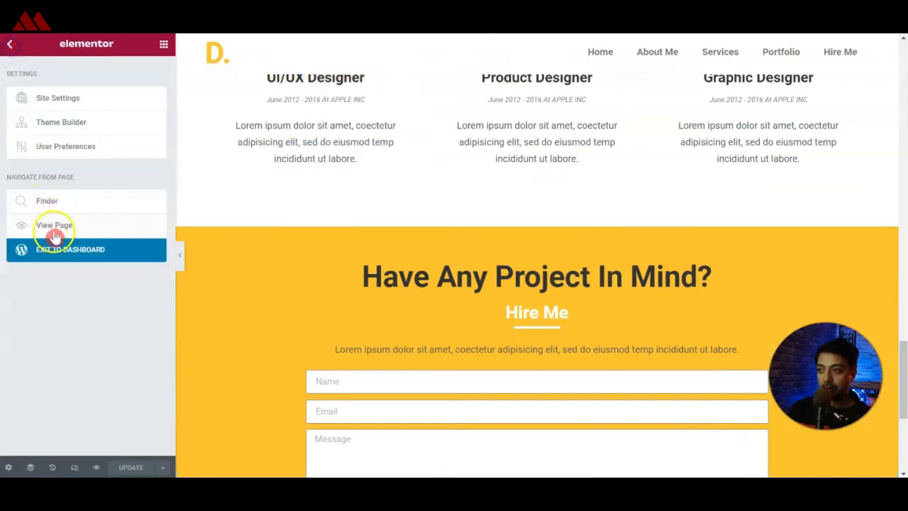
click(55, 251)
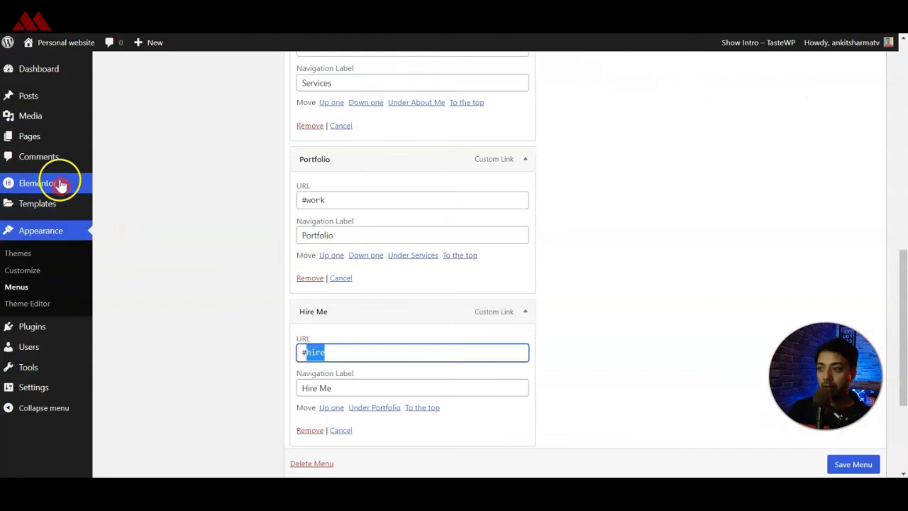
click(59, 185)
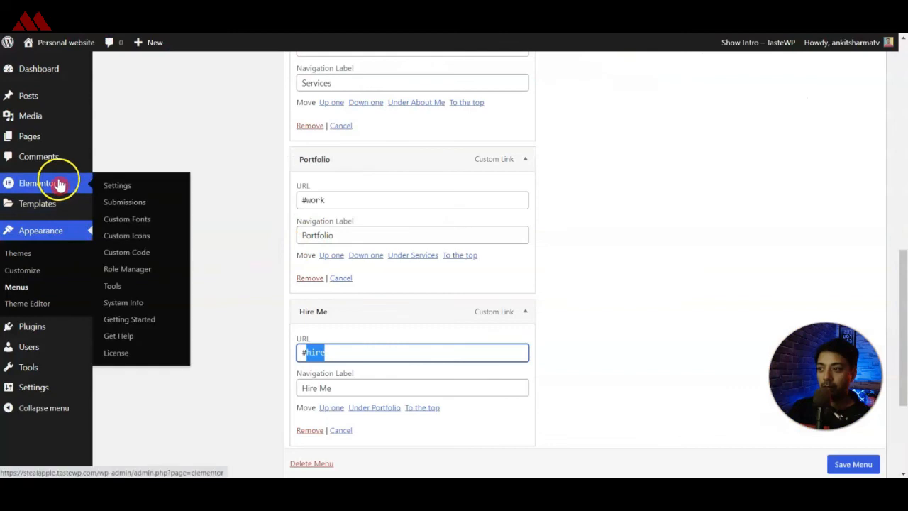
mouse_move(64, 204)
click(137, 244)
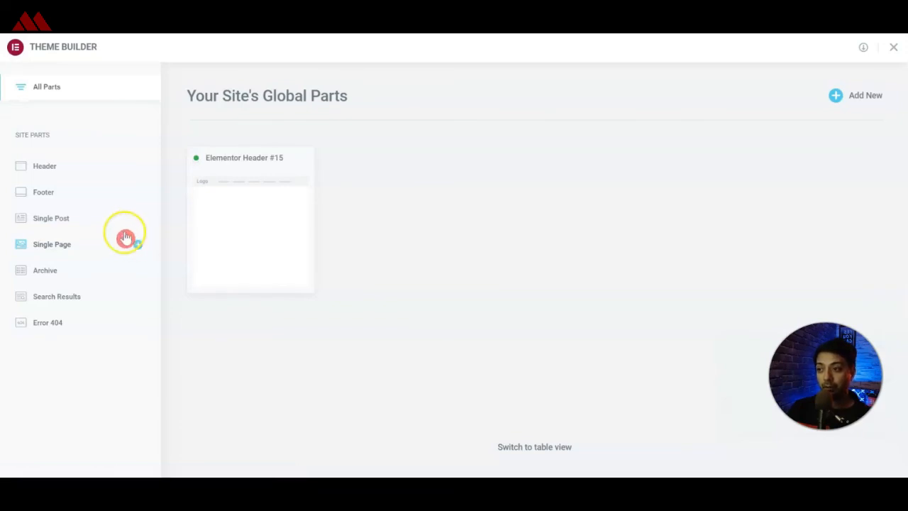
click(30, 197)
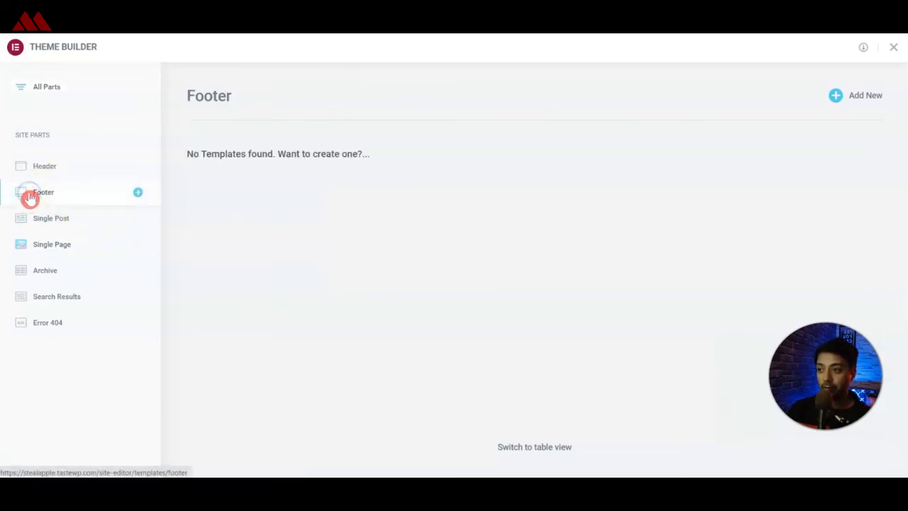
click(856, 100)
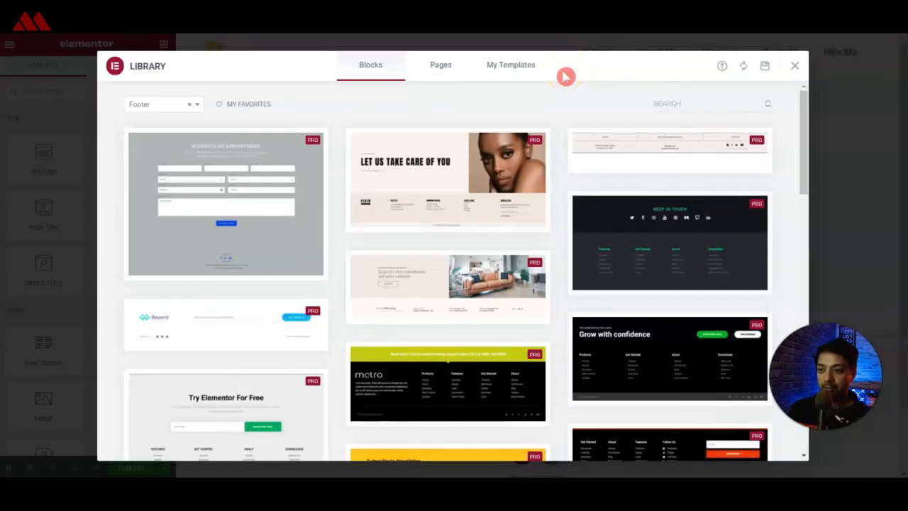
Dismiss the footer block library and add a blank single-column section to the footer template.
mouse_move(573, 215)
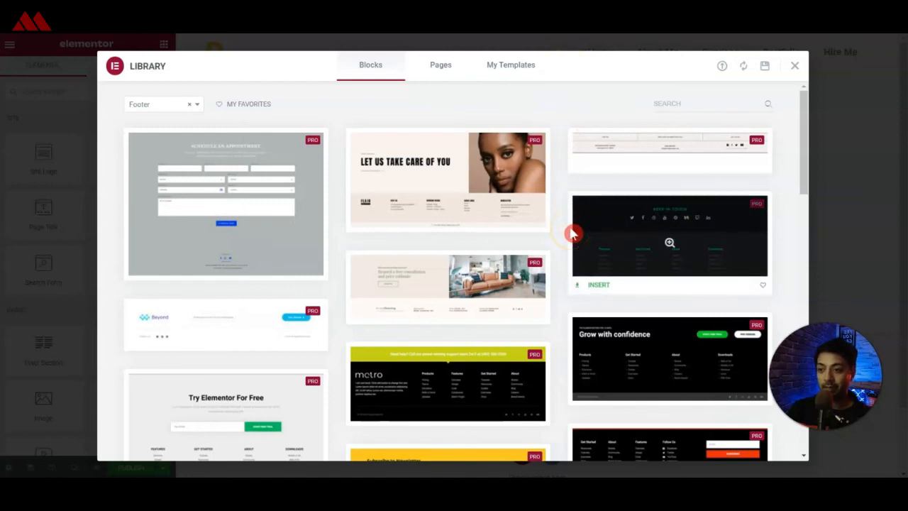
scroll(573, 234, down, 5)
click(794, 65)
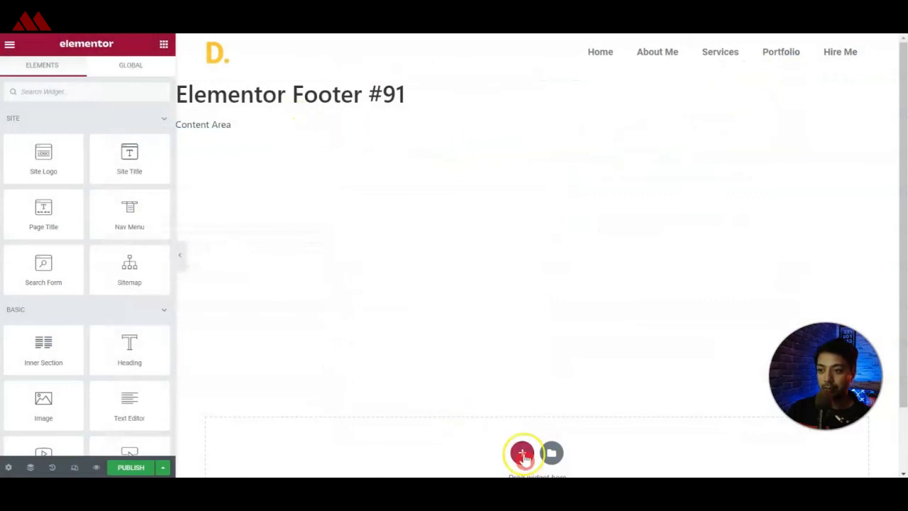
click(523, 453)
scroll(525, 457, down, 2)
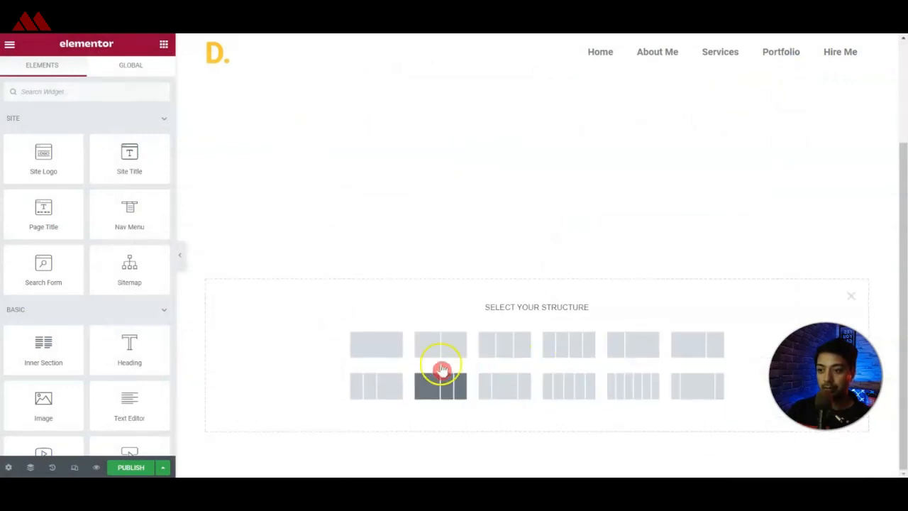
click(354, 346)
Add a Heading widget to the footer section with the title "D." and centre it.
scroll(135, 277, down, 1)
drag(130, 274, 497, 278)
click(62, 171)
key(ctrl+a)
text(D)
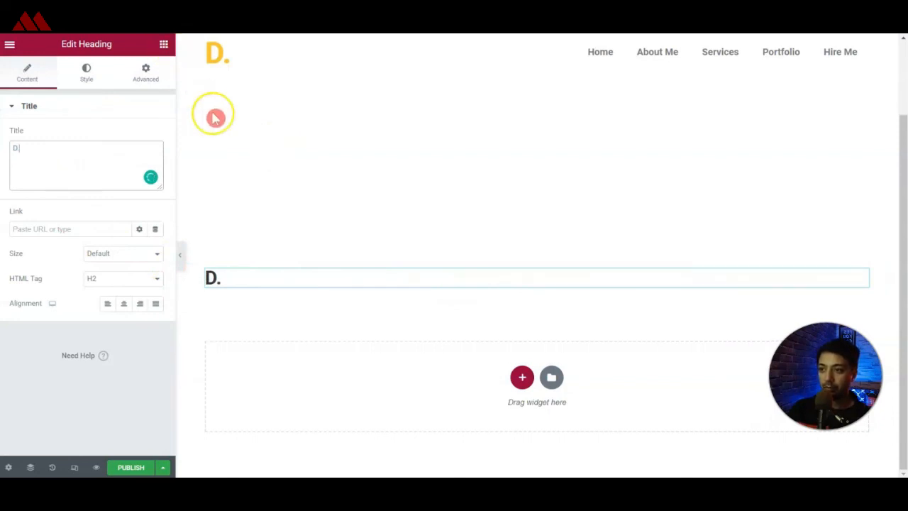
click(124, 303)
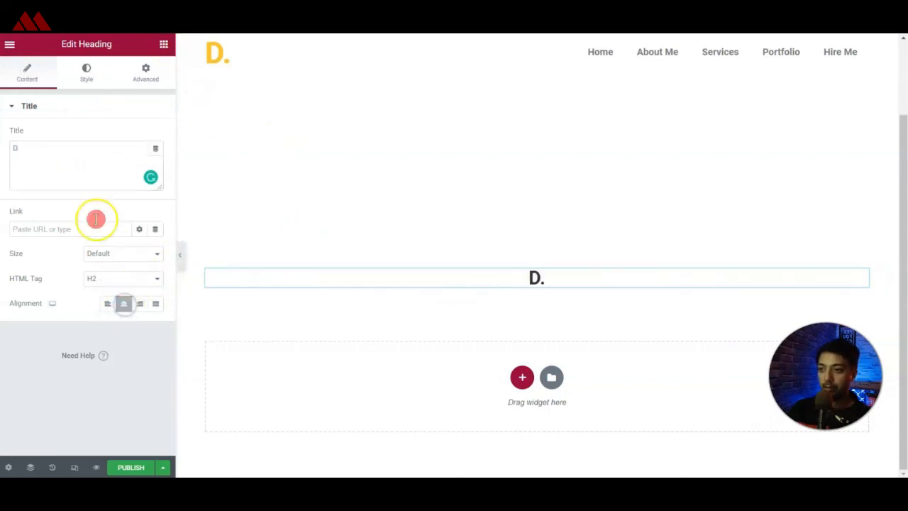
Set the footer heading's text color to the yellow global color and its font size to 51 px.
click(87, 74)
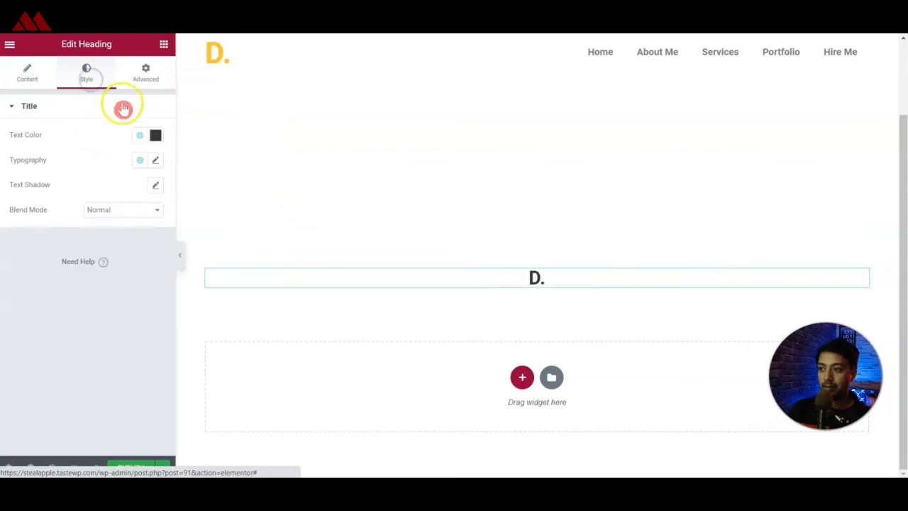
click(140, 135)
click(34, 252)
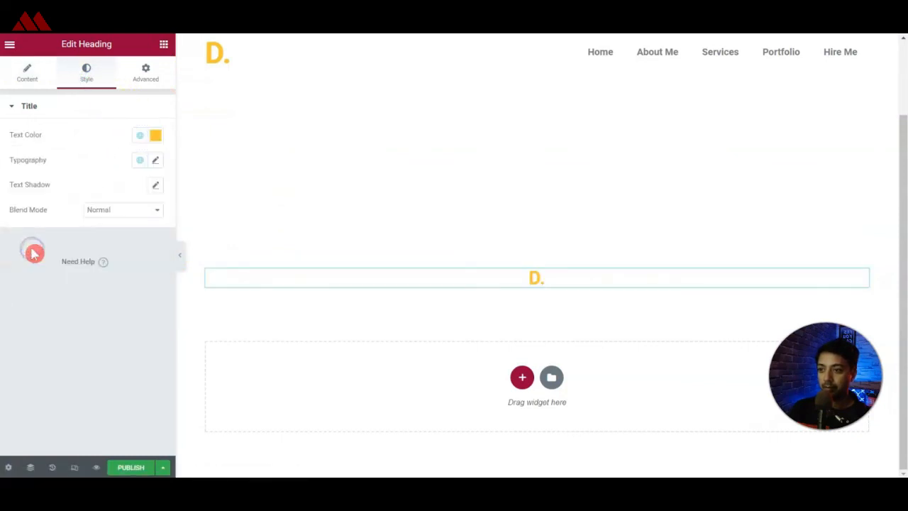
click(156, 160)
click(131, 248)
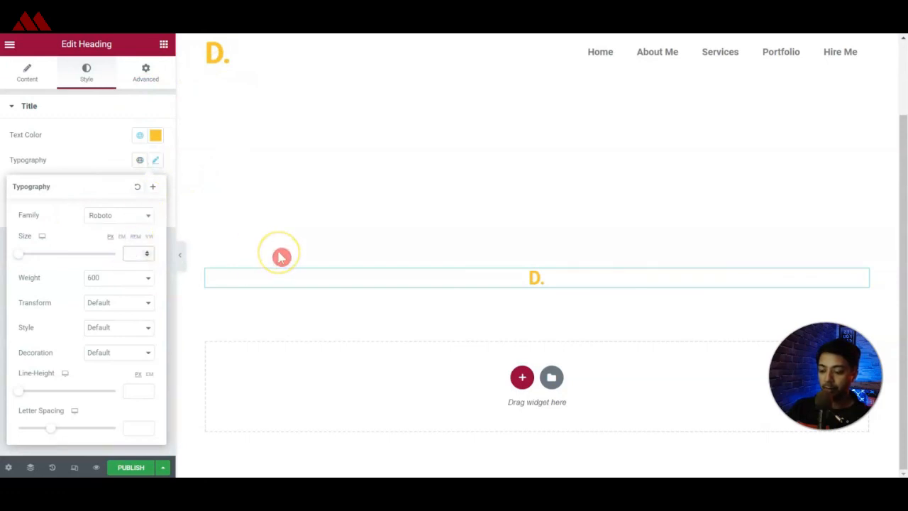
text(50)
key(Up)
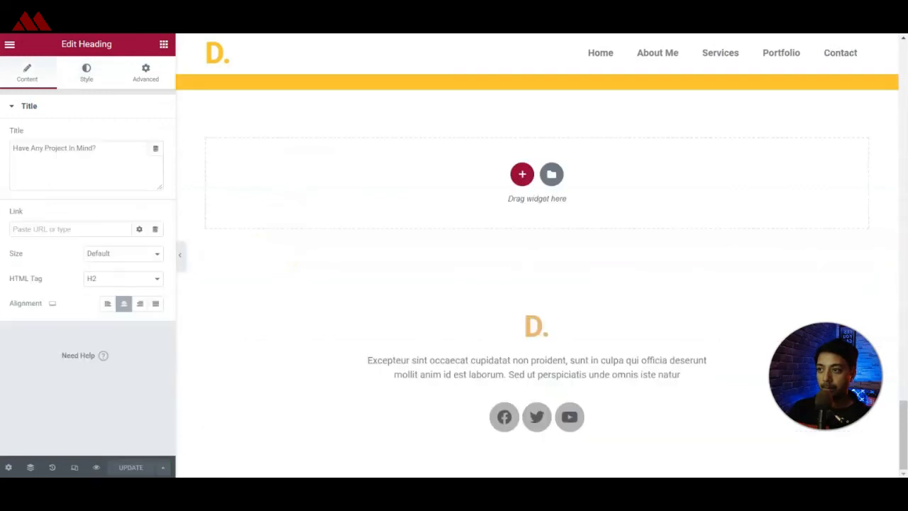
Consult the finished reference footer and add a Text Editor widget below the "D." heading.
triple_click(530, 363)
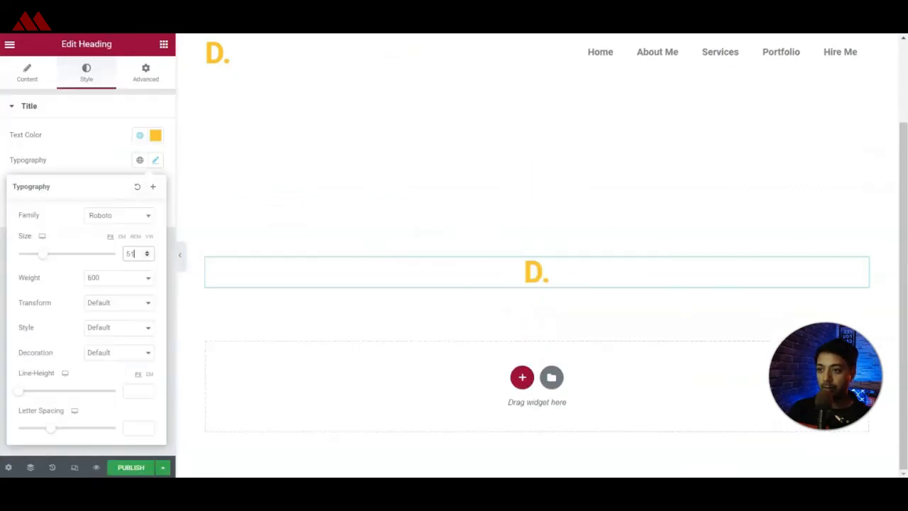
click(571, 291)
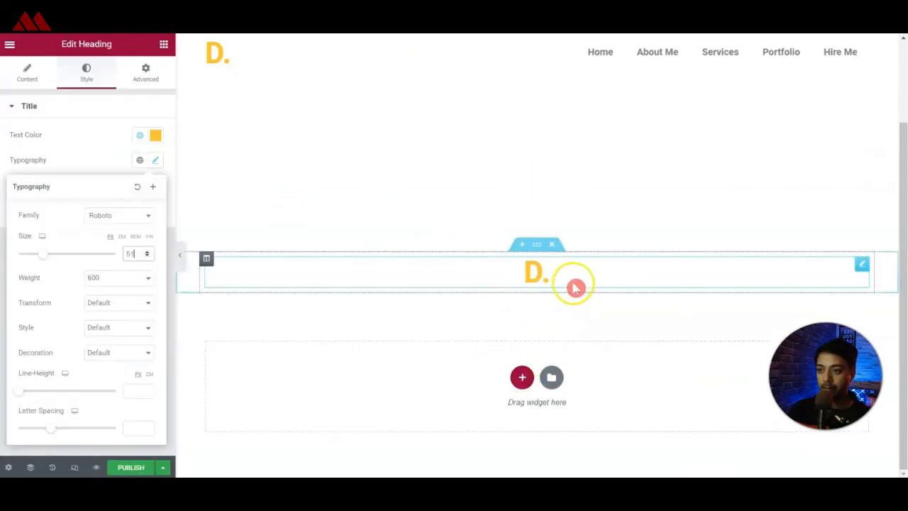
click(162, 44)
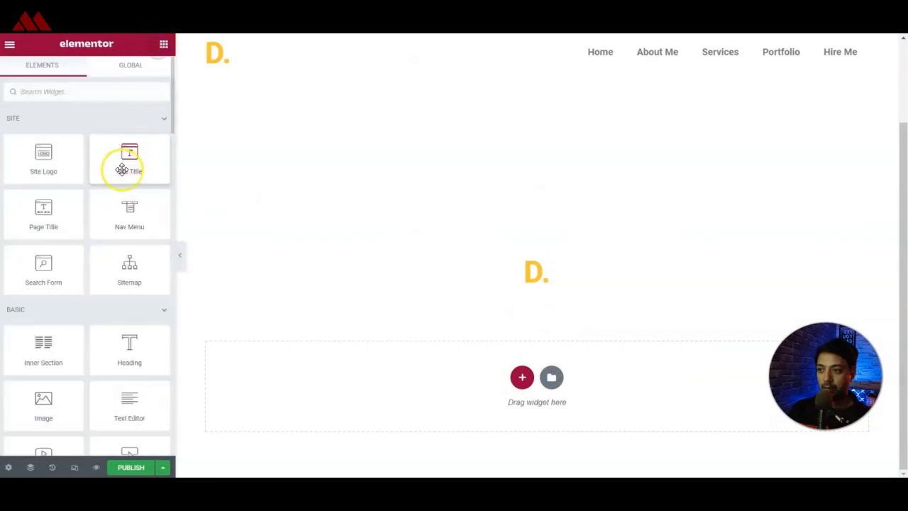
mouse_move(131, 345)
mouse_down()
mouse_move(141, 347)
mouse_move(122, 349)
mouse_up()
drag(123, 418, 544, 288)
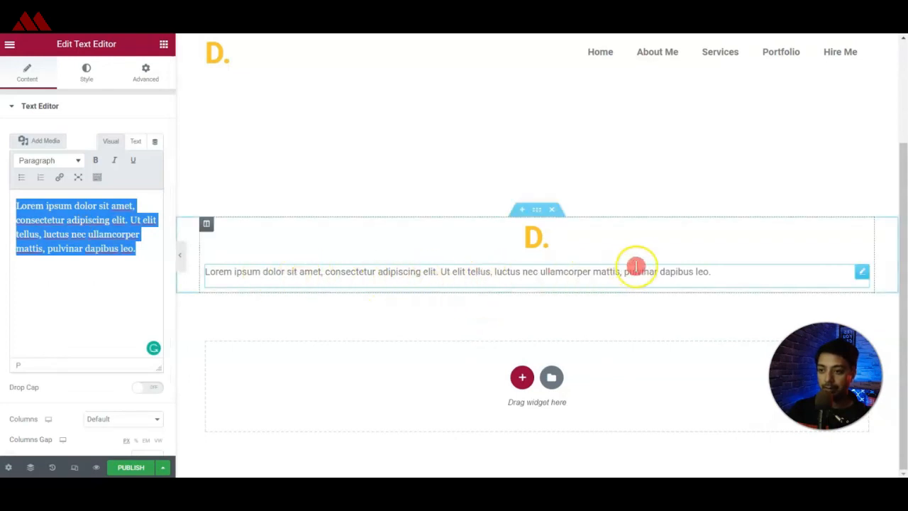
Set the footer section's boxed content width to 800 and centre the paragraph text.
click(537, 210)
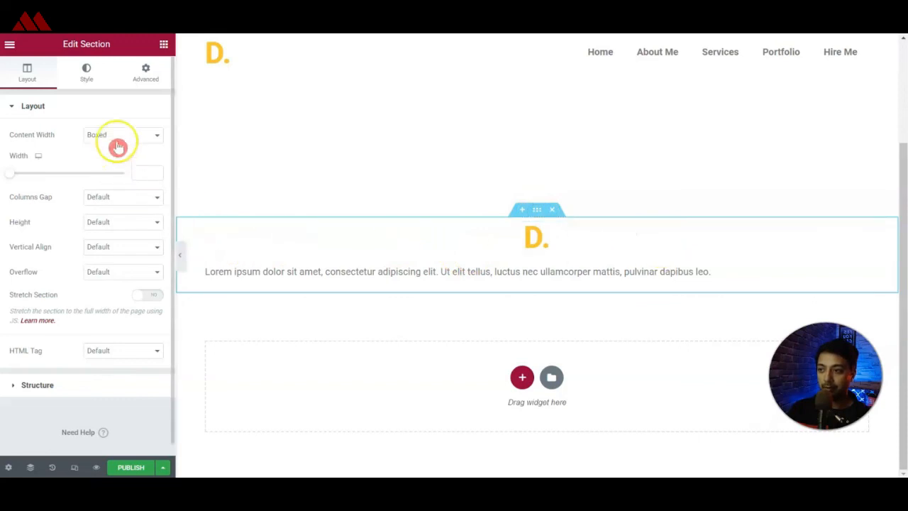
click(136, 171)
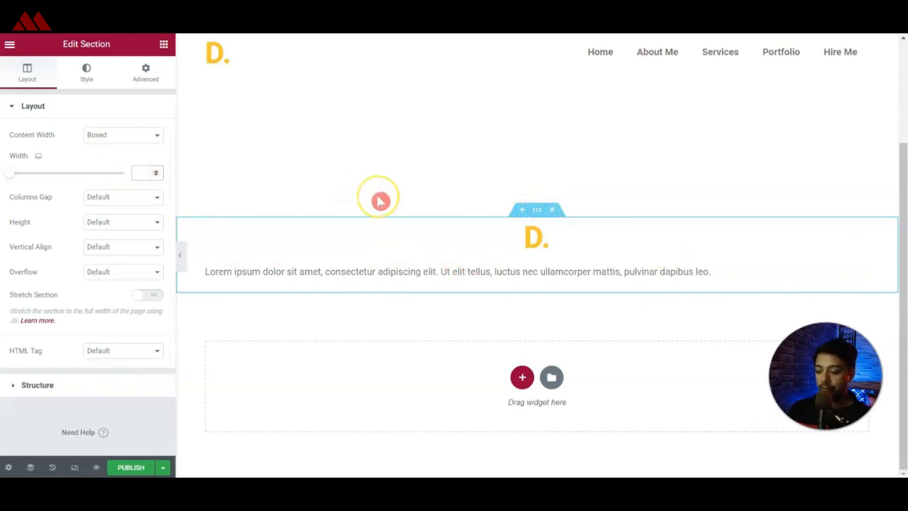
text(800)
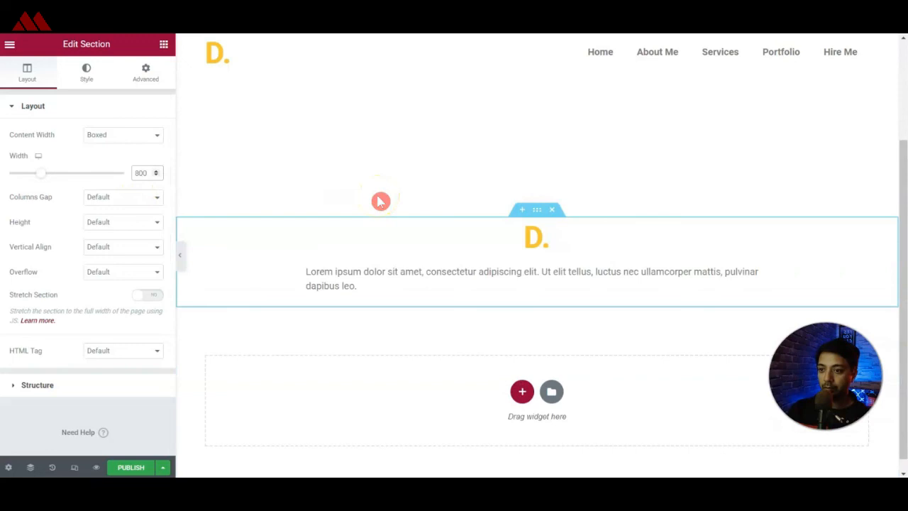
click(326, 270)
scroll(139, 420, down, 3)
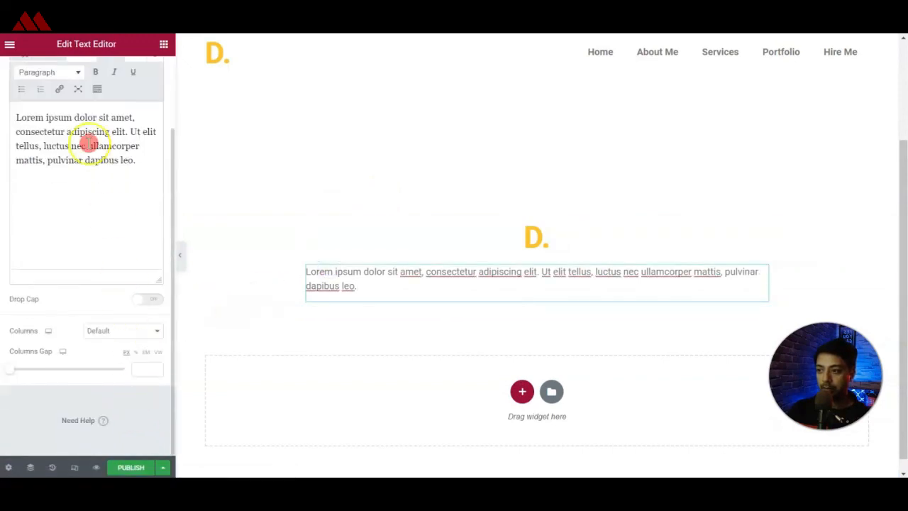
Find the Social Icons widget by searching for "social" and place it below the footer paragraph.
click(163, 44)
click(124, 81)
text(social)
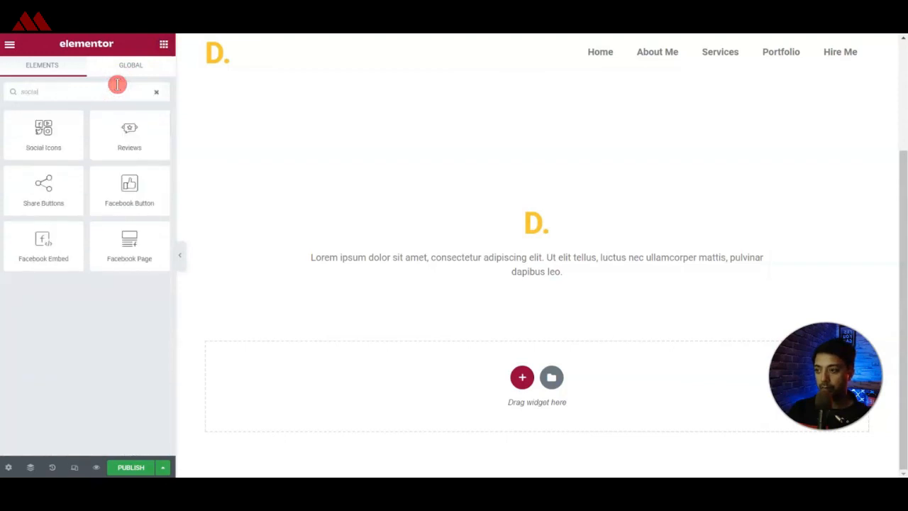
drag(37, 132, 503, 282)
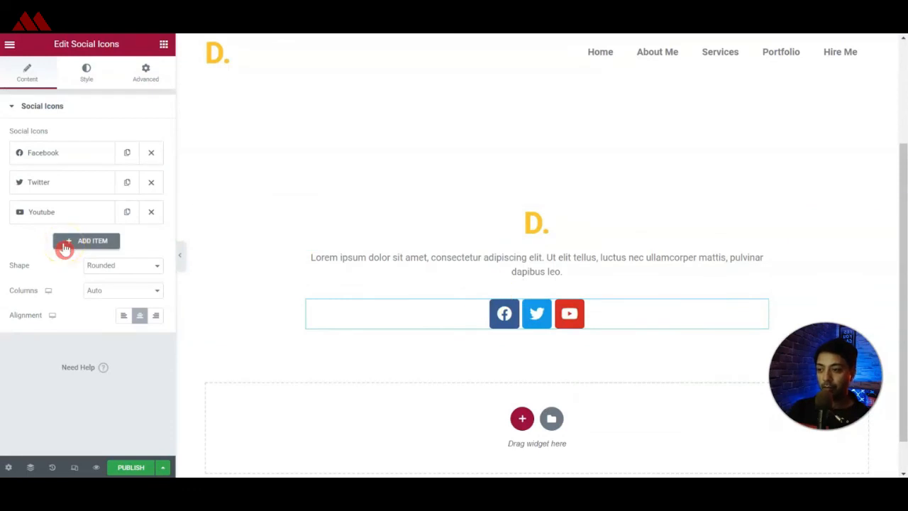
Add a fourth social icon using the Instagram icon from the icon library, with # as its link.
click(65, 245)
click(63, 244)
click(63, 243)
click(90, 332)
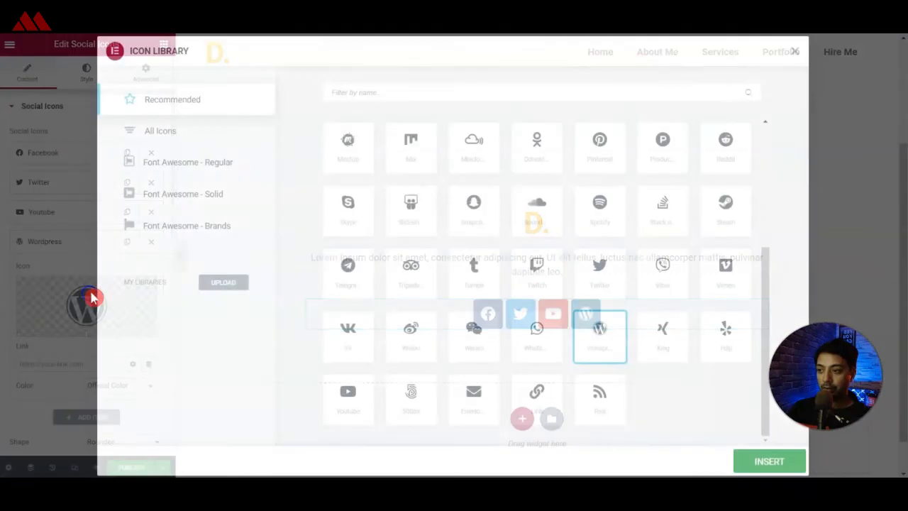
click(370, 91)
text(insta)
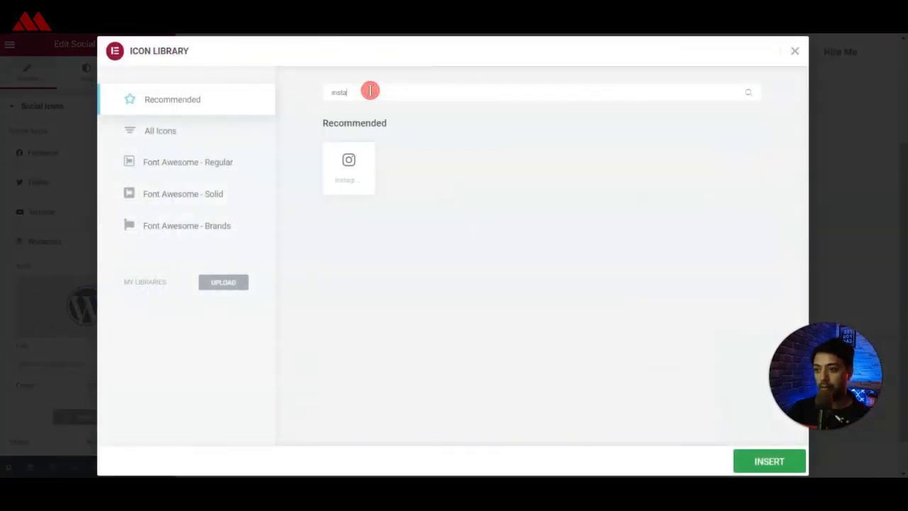
click(336, 167)
click(764, 461)
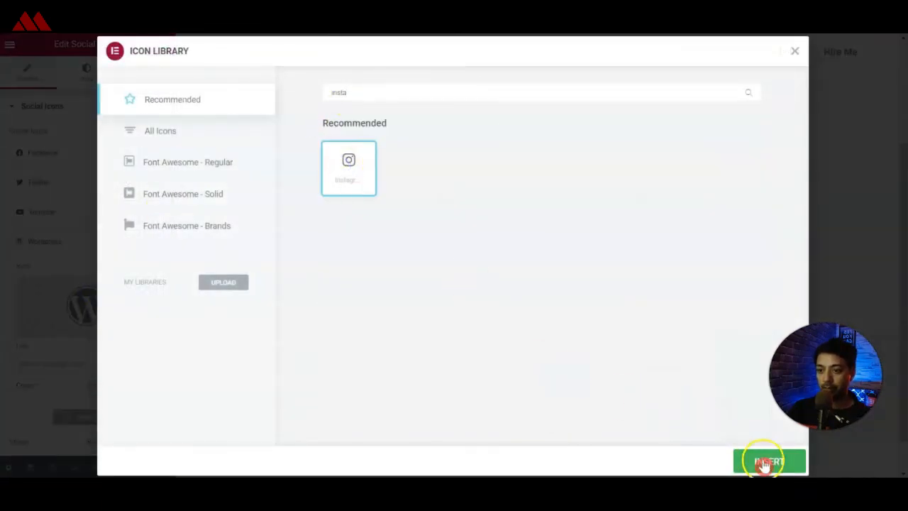
click(48, 362)
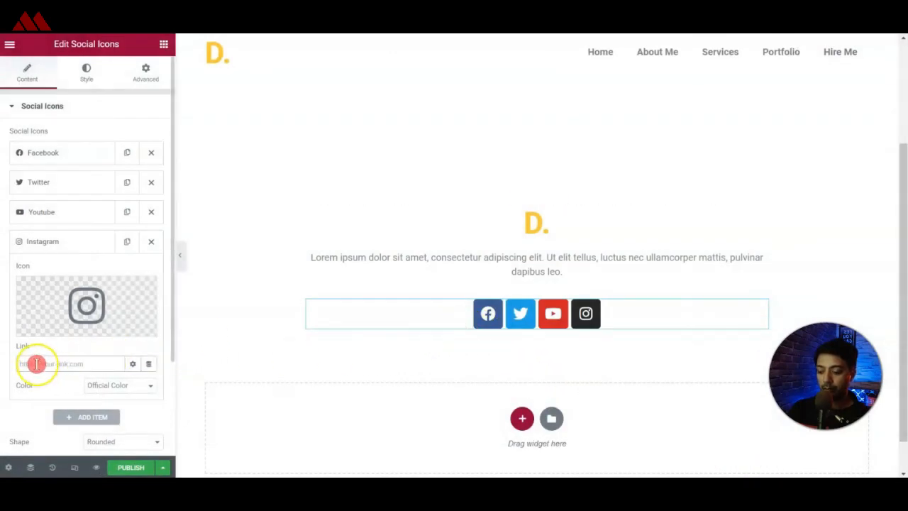
click(67, 244)
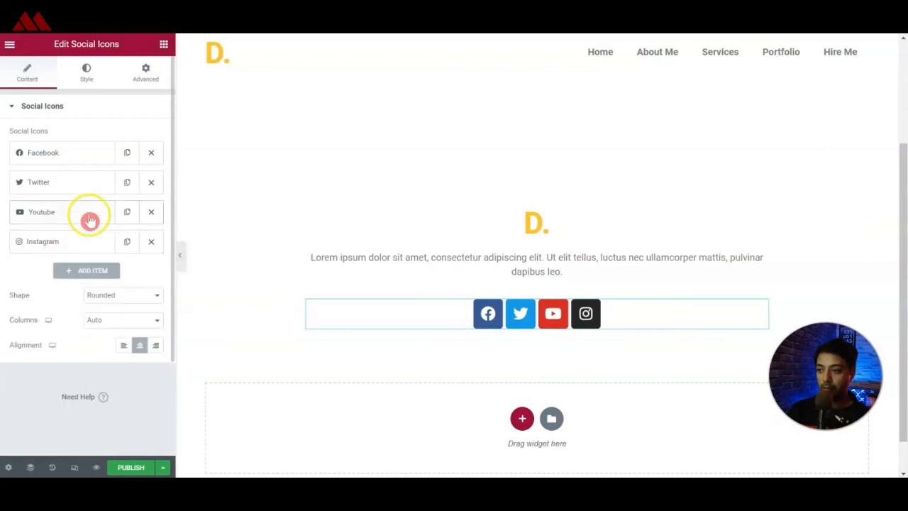
Switch the social icons to custom colors and set their secondary color to #FFFFFF.
click(85, 74)
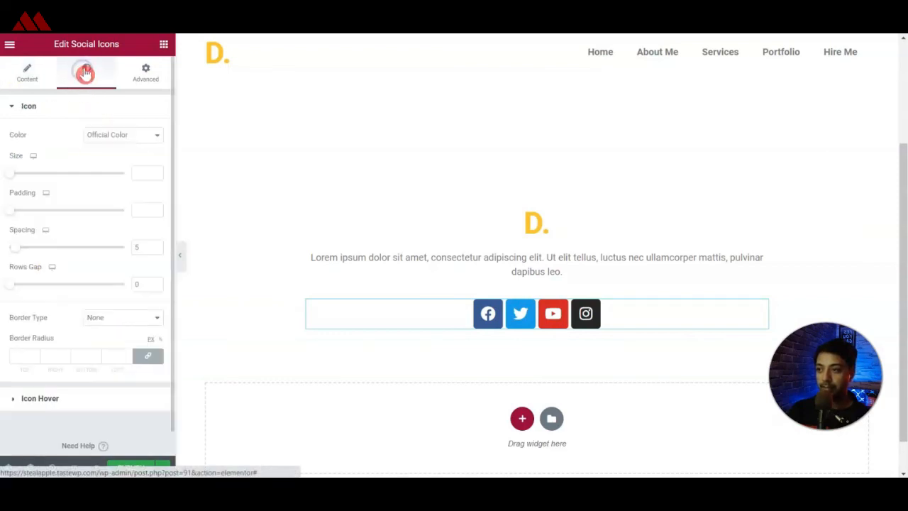
click(109, 142)
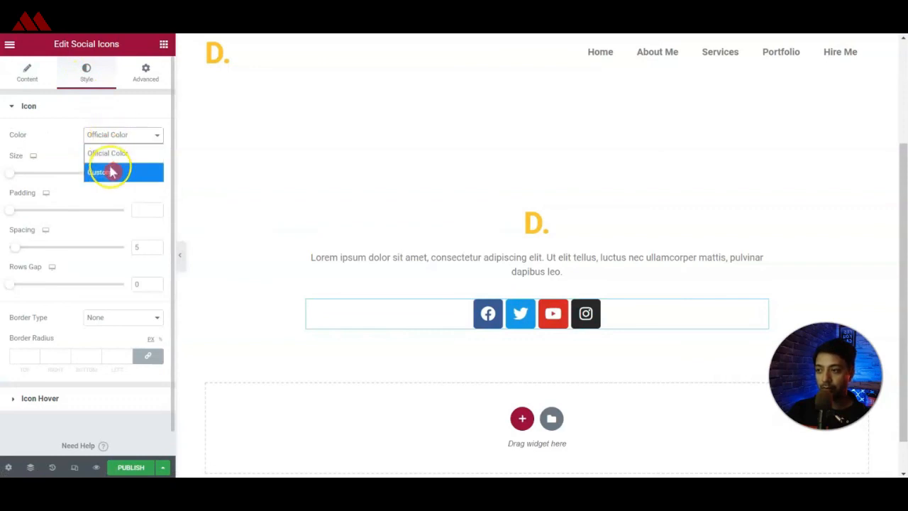
click(111, 172)
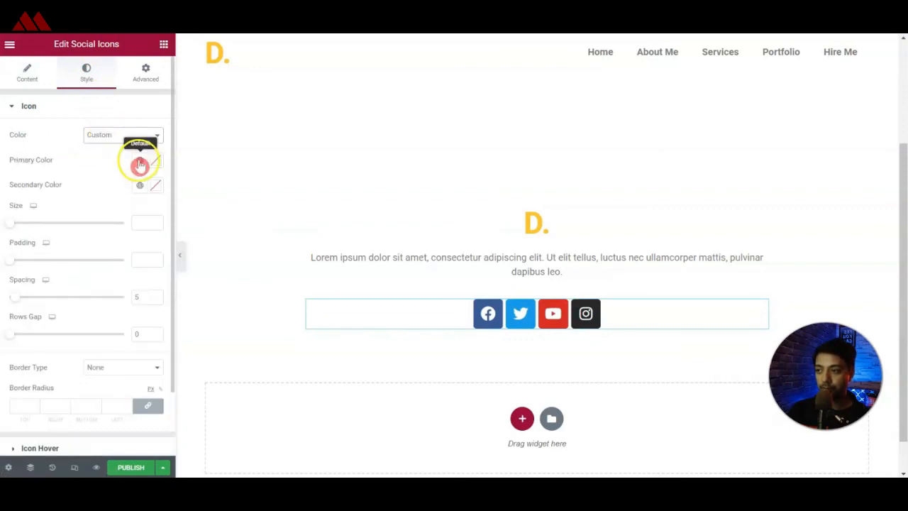
click(138, 188)
click(157, 187)
text(#FFFFFF)
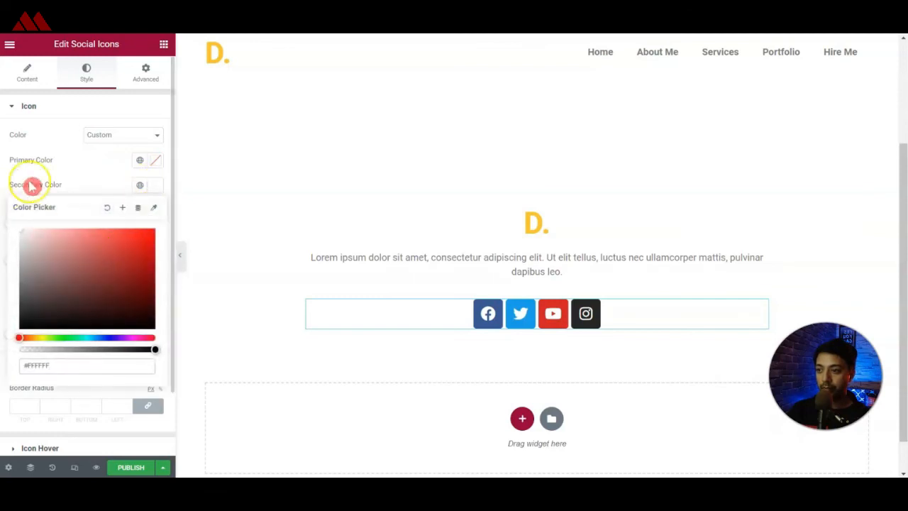
Set the social icons' primary color to the yellow global color and change their shape to Circle.
click(140, 160)
click(70, 277)
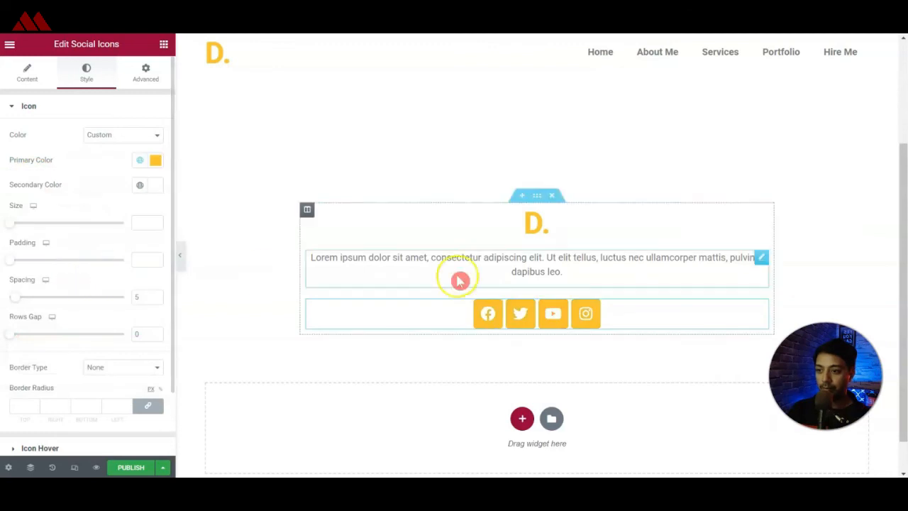
click(27, 78)
click(134, 300)
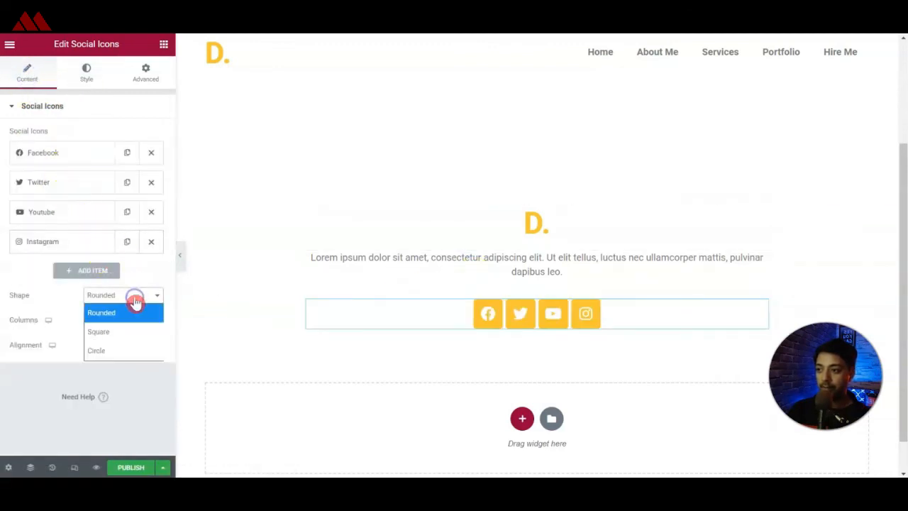
click(117, 354)
Publish the footer template with a display condition that includes the Entire Site.
click(131, 466)
click(431, 337)
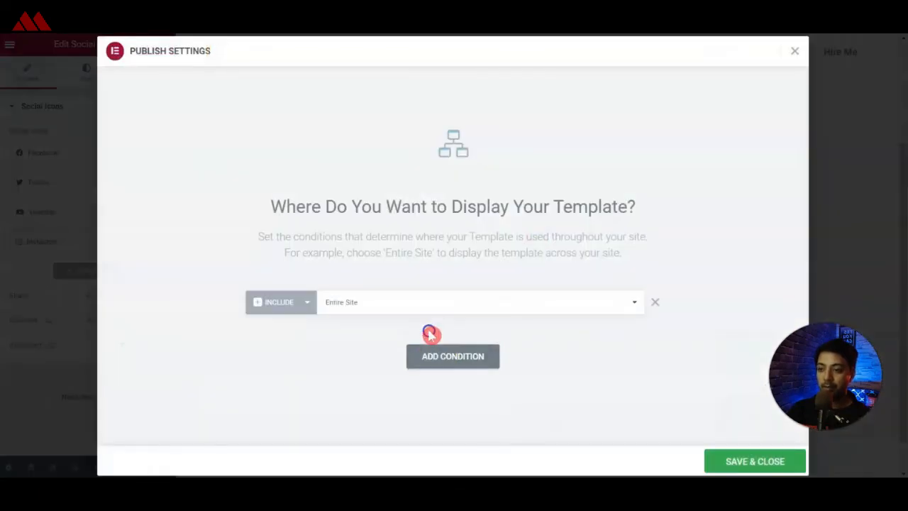
click(333, 304)
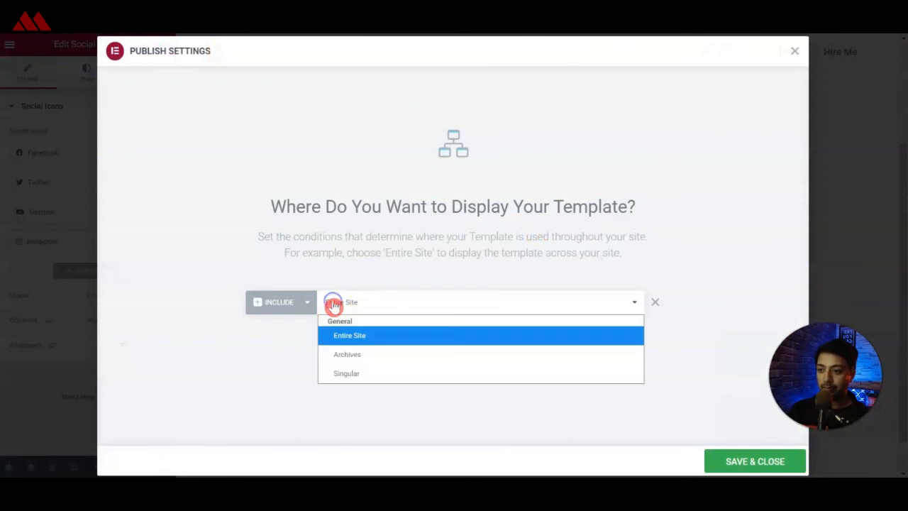
click(325, 266)
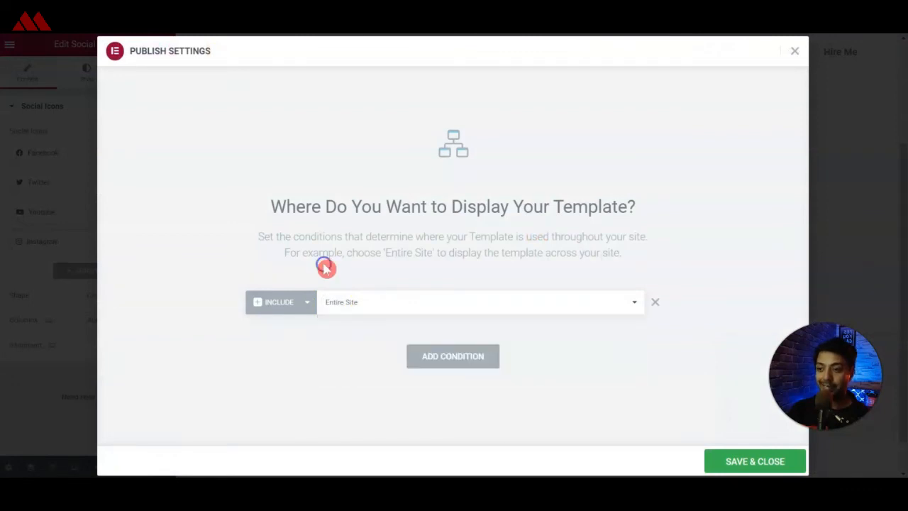
click(735, 461)
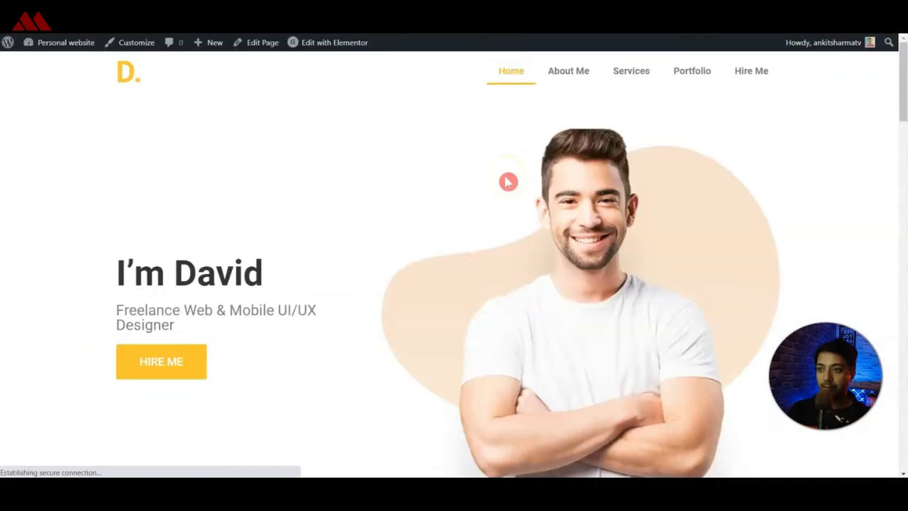
Check the Hire Me section and the footer below it on the live site.
click(746, 72)
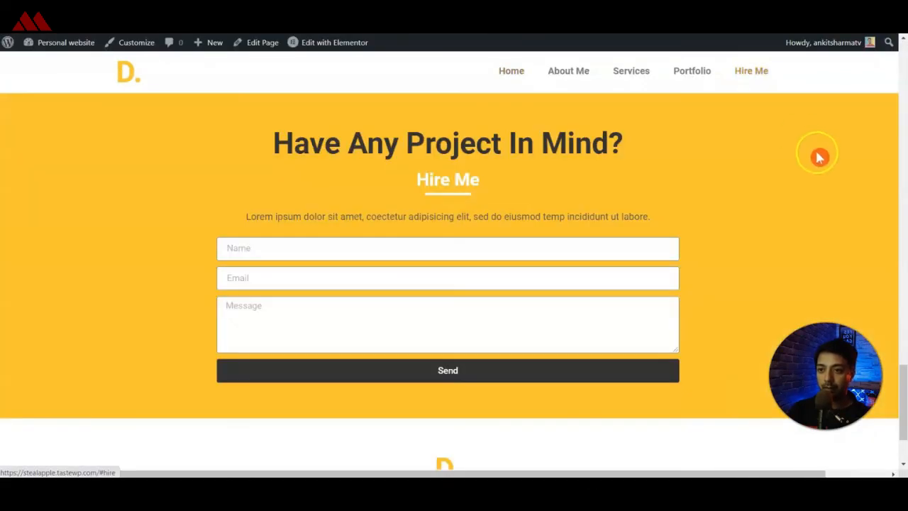
scroll(823, 167, down, 3)
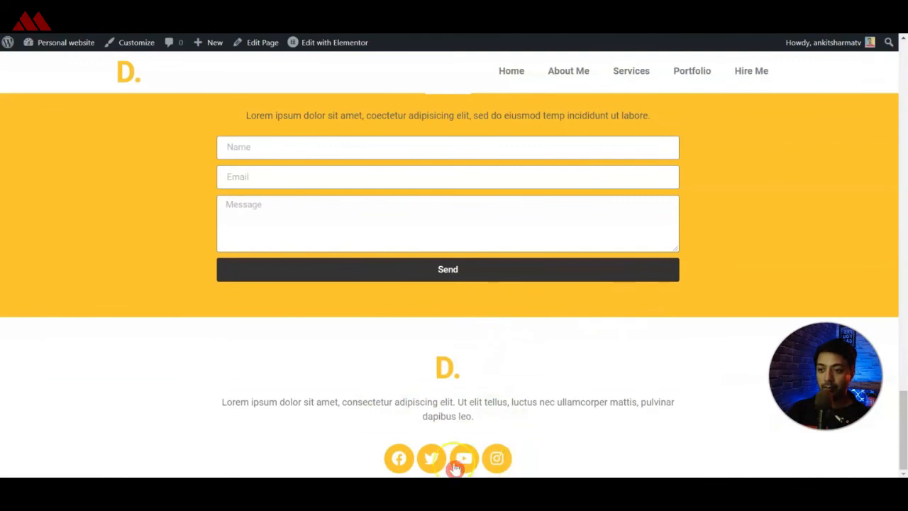
click(494, 153)
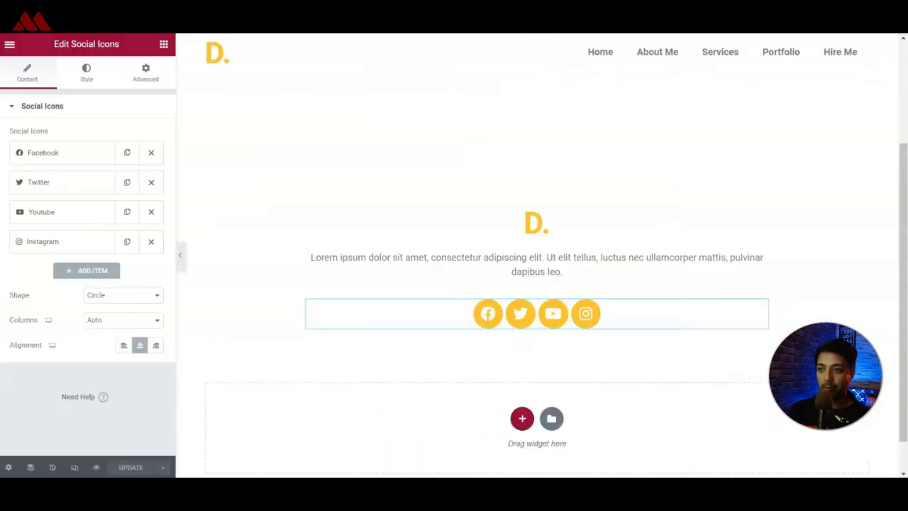
click(486, 279)
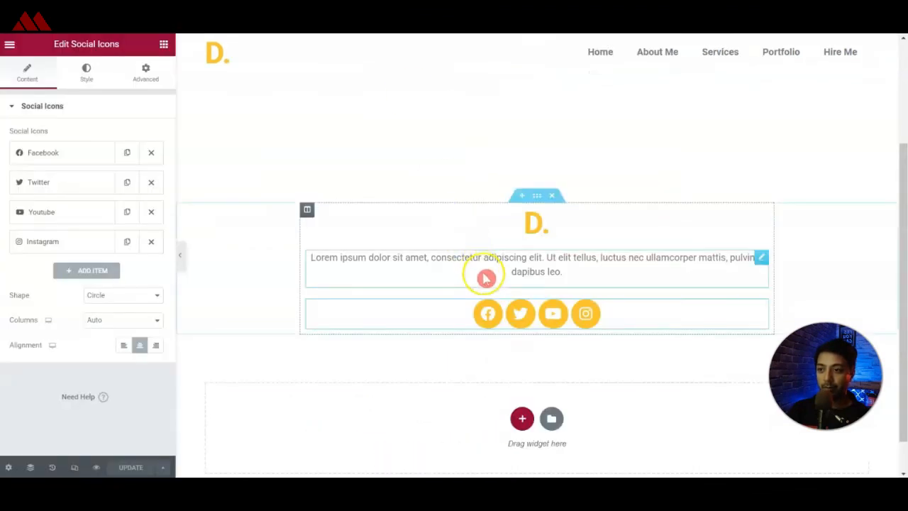
Unlink the footer section's padding, set it to 20 px at top and bottom with 0 at the sides, and update the template.
click(537, 199)
click(149, 78)
click(146, 198)
click(25, 197)
text(0)
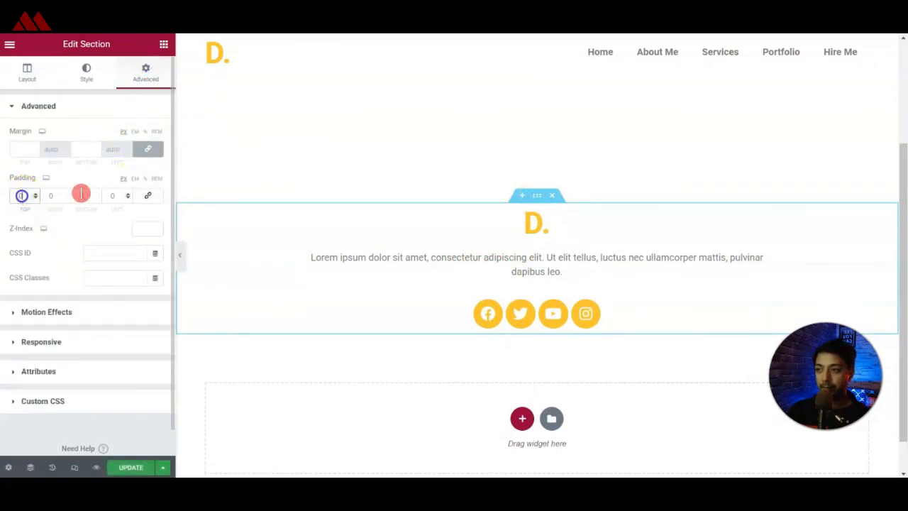
text(2)
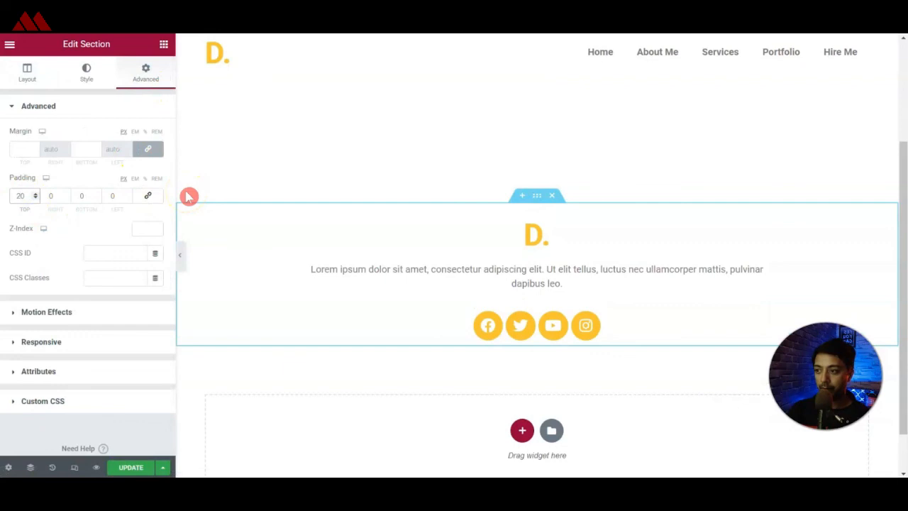
text(2)
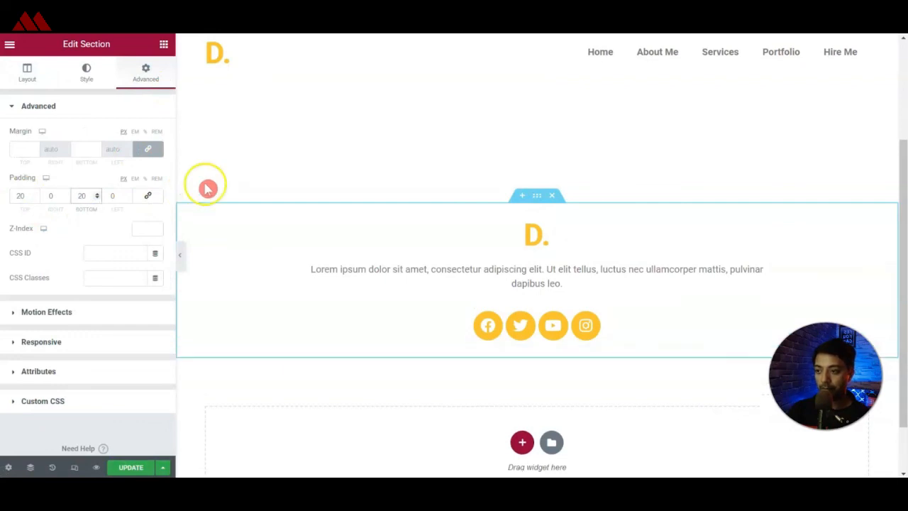
click(149, 470)
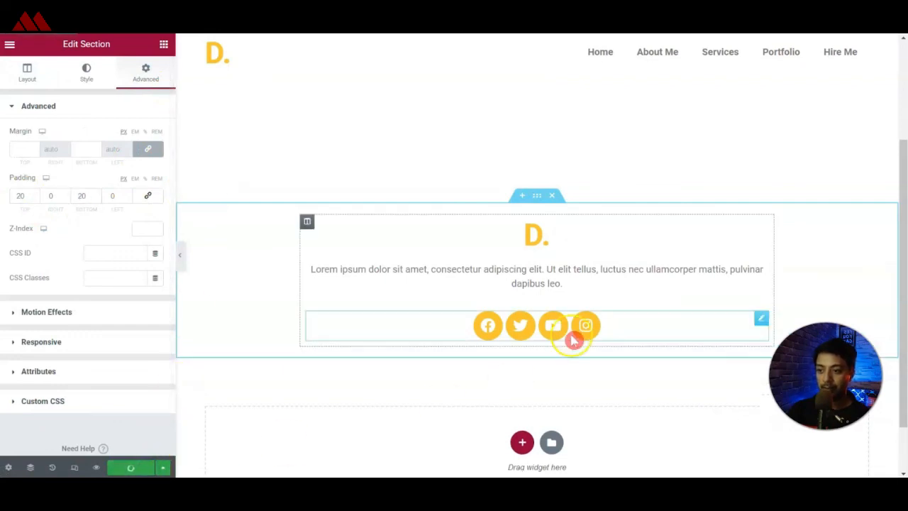
Set the size of the footer's social icons to 20.
click(762, 319)
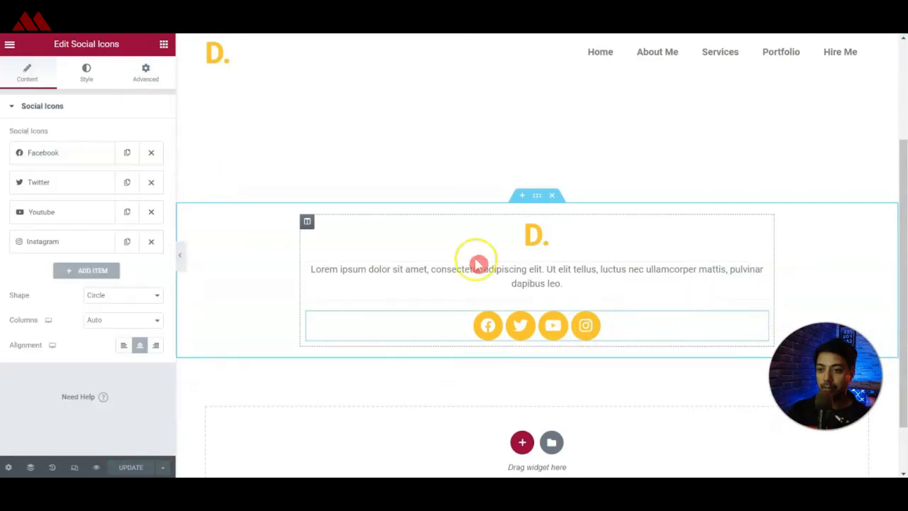
click(89, 71)
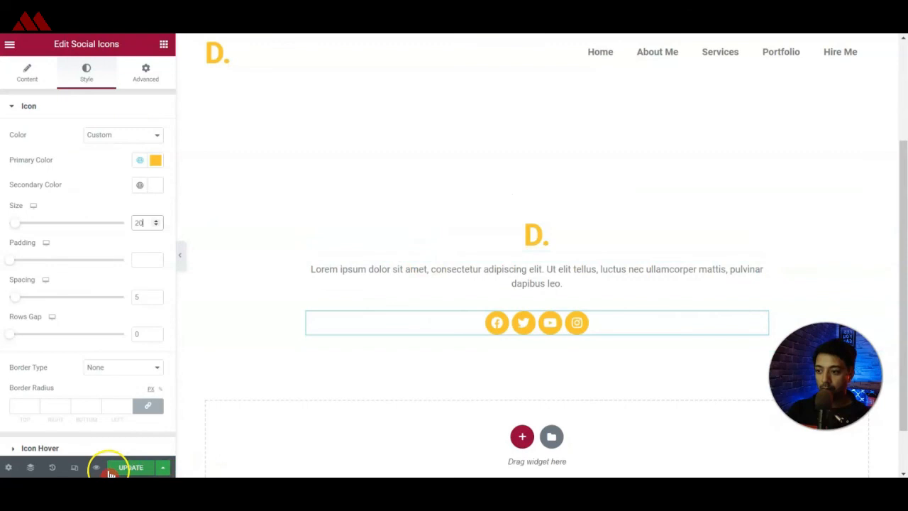